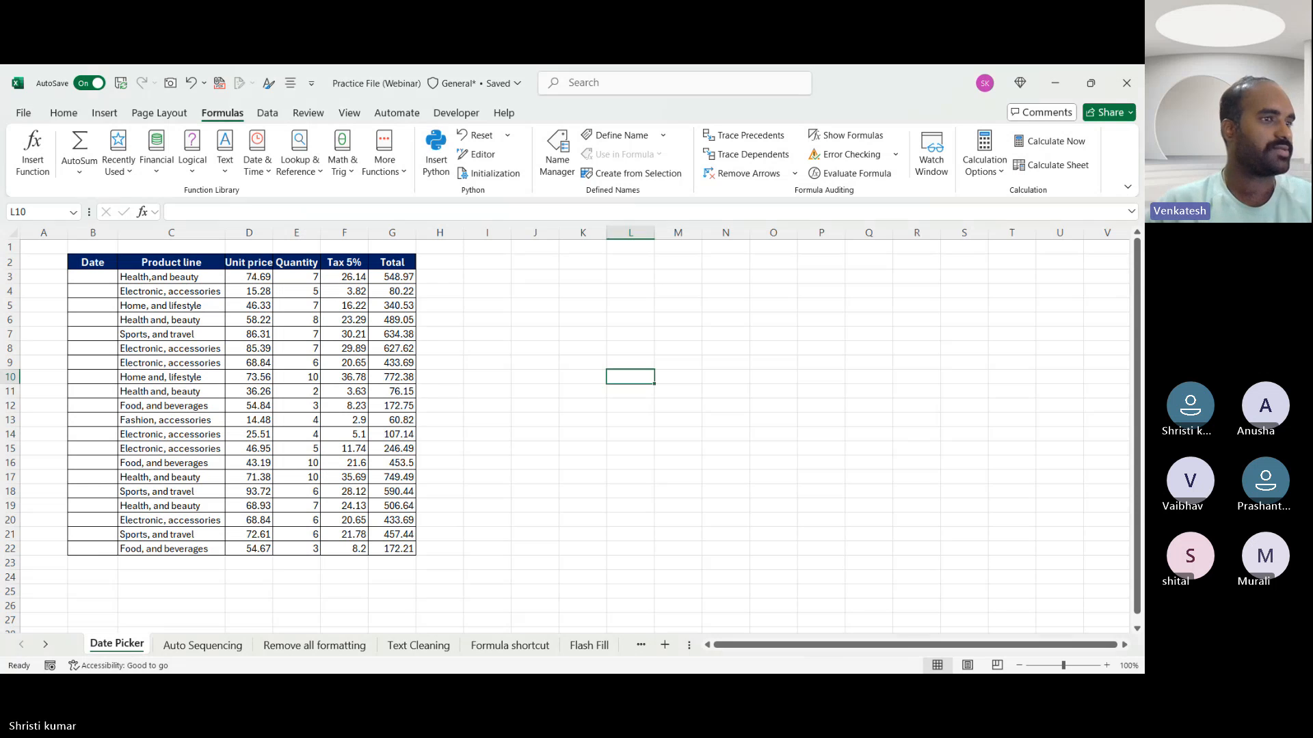
- Find the Mini Calendar add-in by searching the add-ins for "CAL" and insert it on the Date Picker sheet
{"action": "left_click", "coordinate": [793, 499]}
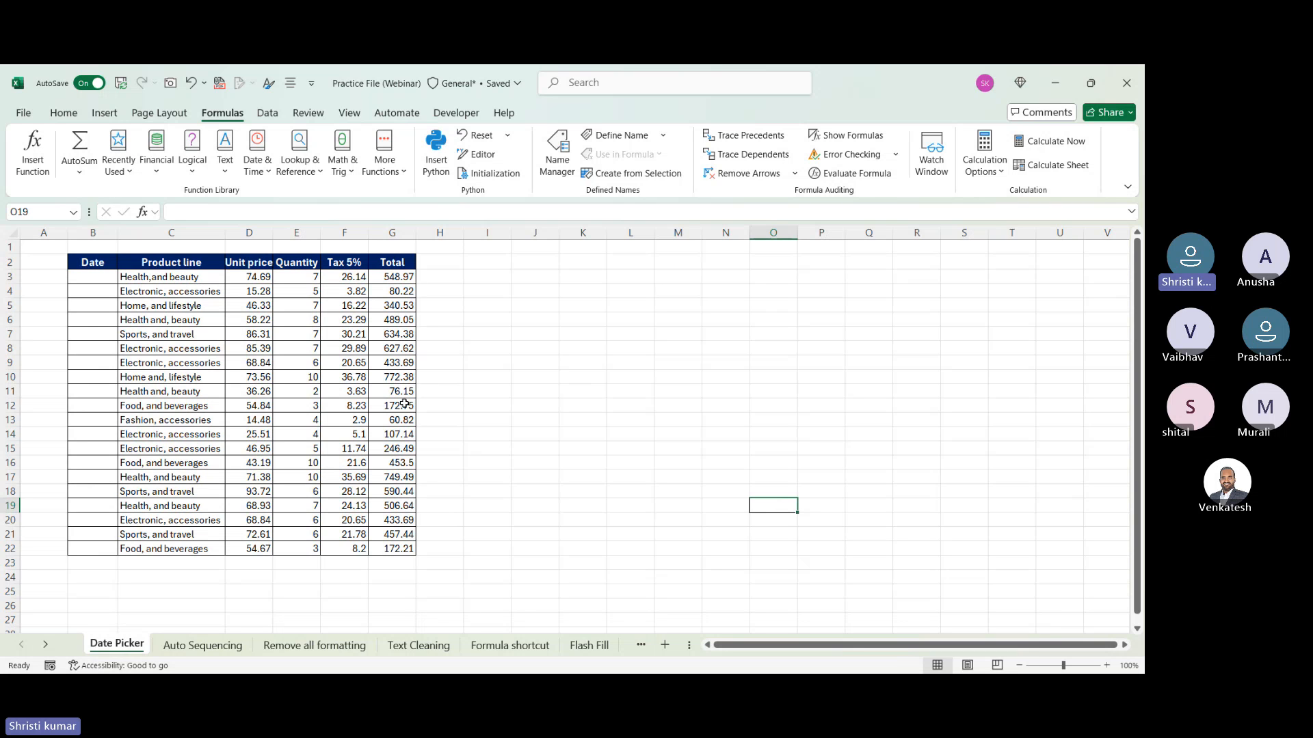
{"action": "left_click", "coordinate": [112, 281]}
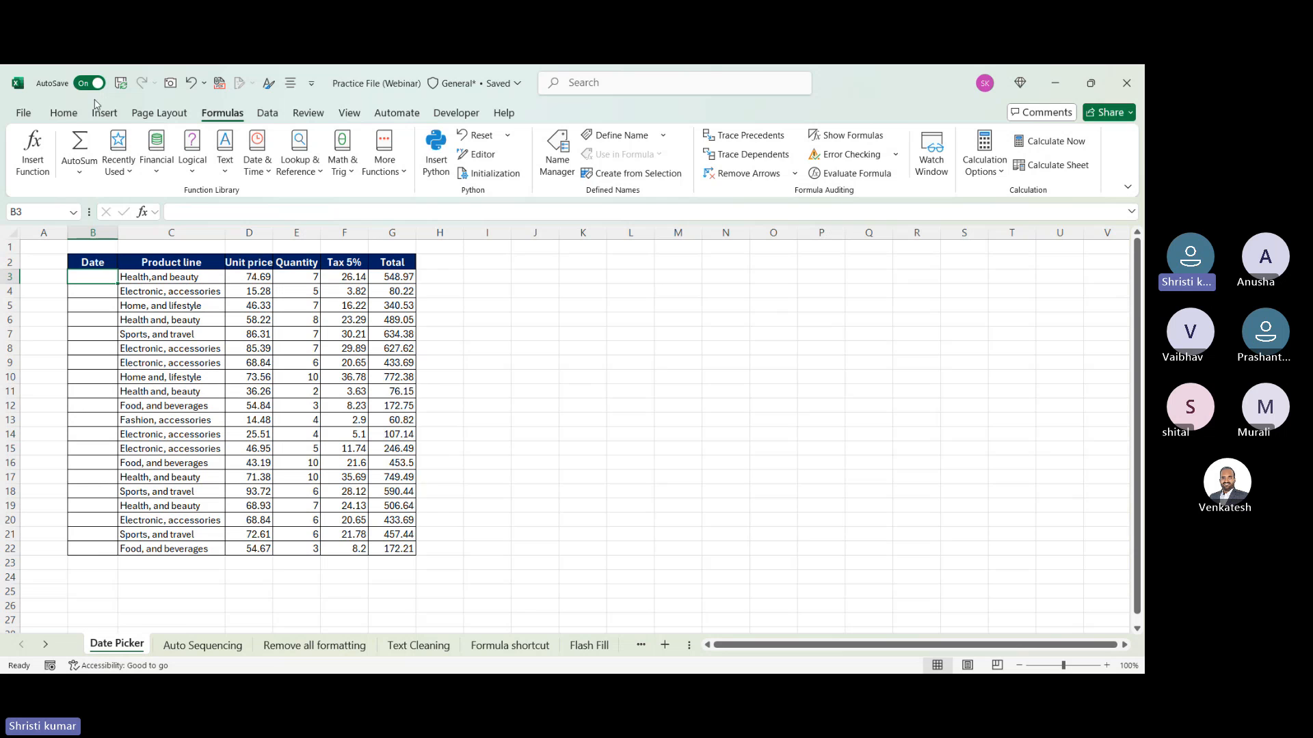
{"action": "left_click", "coordinate": [63, 113]}
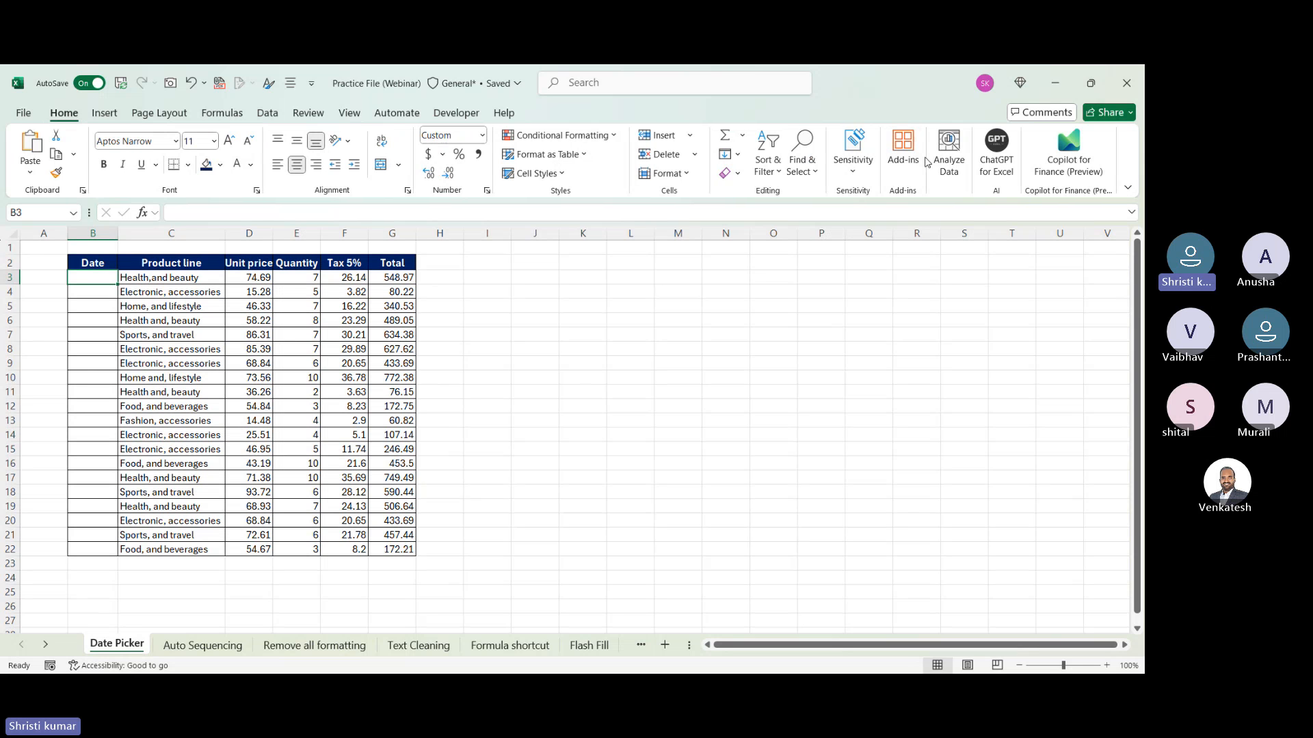
{"action": "left_click", "coordinate": [902, 153]}
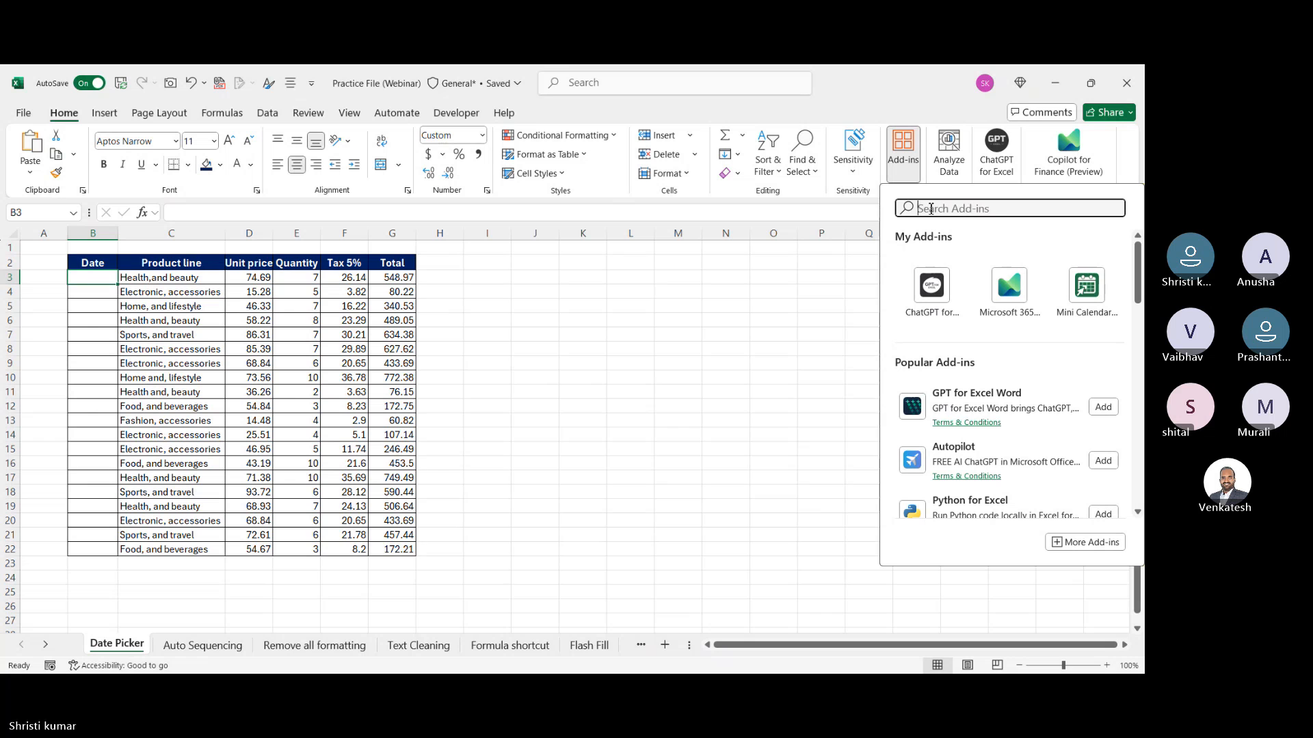
{"action": "type", "text": "CAL"}
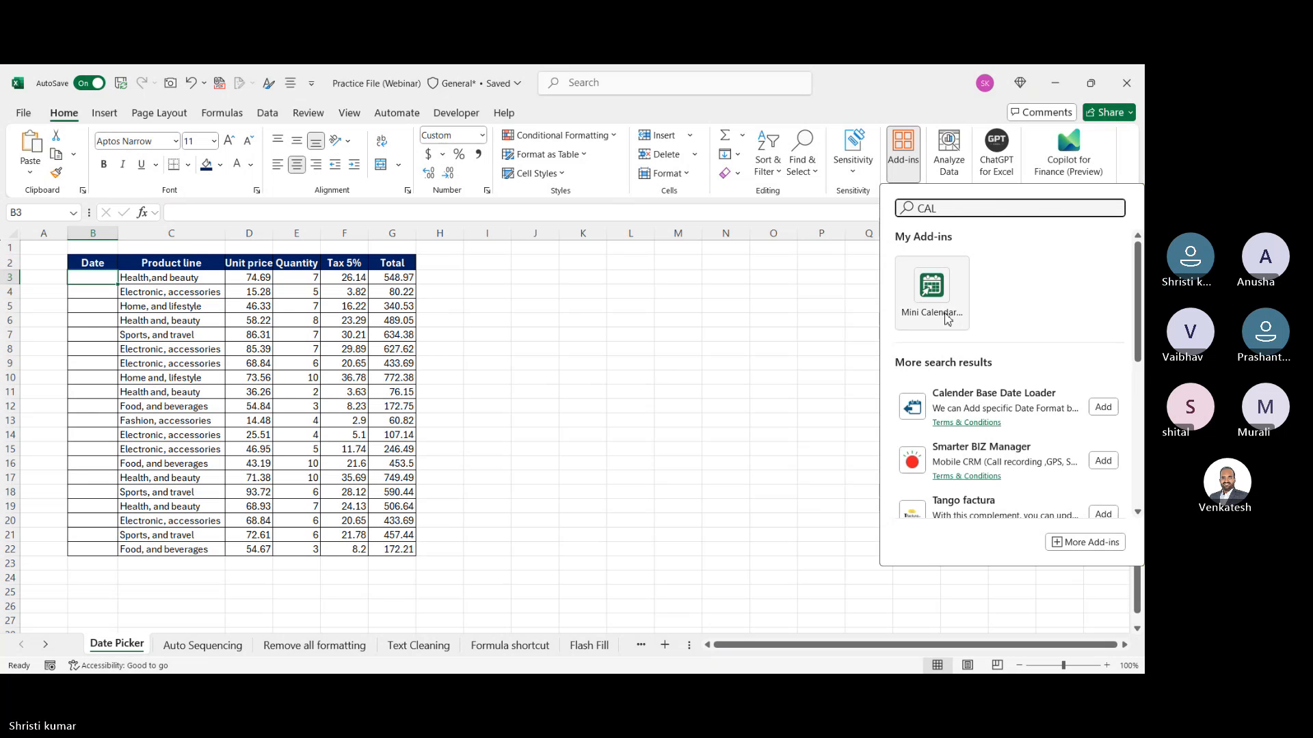
{"action": "left_click", "coordinate": [947, 318]}
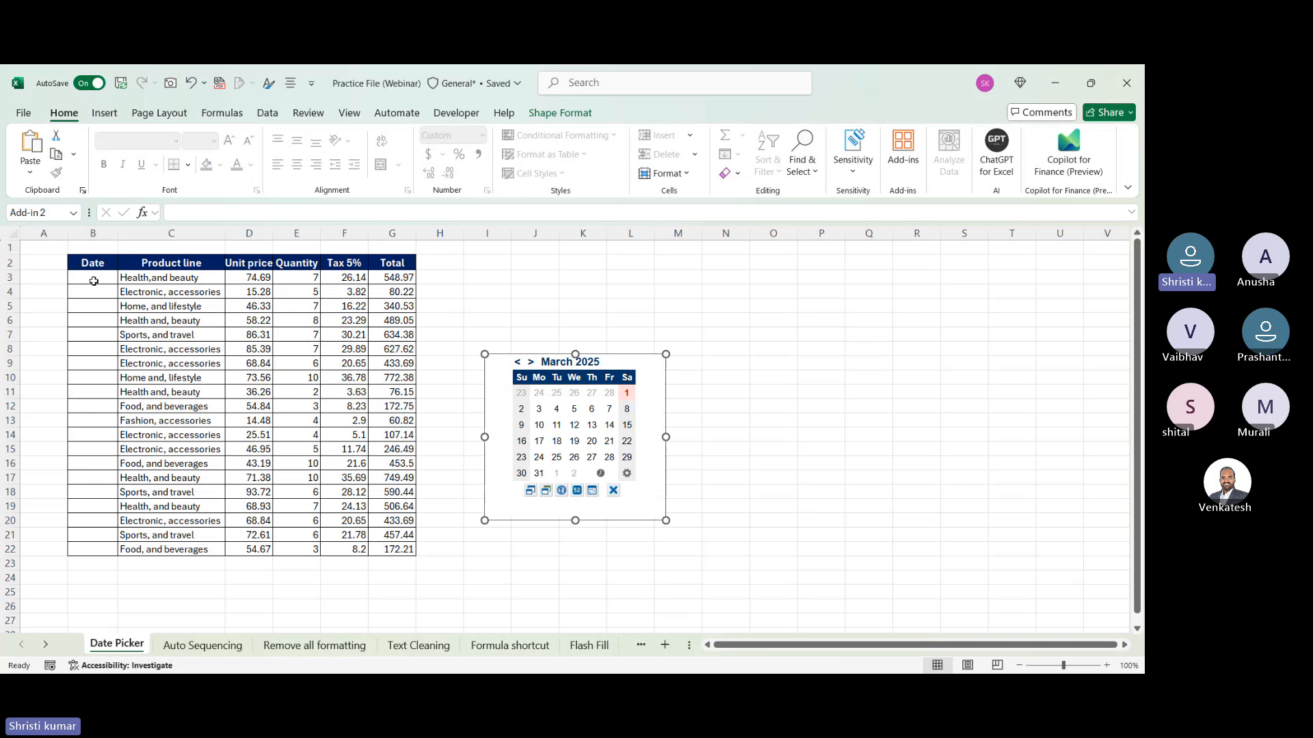
- Use the calendar to enter 11-Mar-25 in cell B3 and 12-Mar-25 in cell B4 of the Date column
{"action": "left_click", "coordinate": [94, 281]}
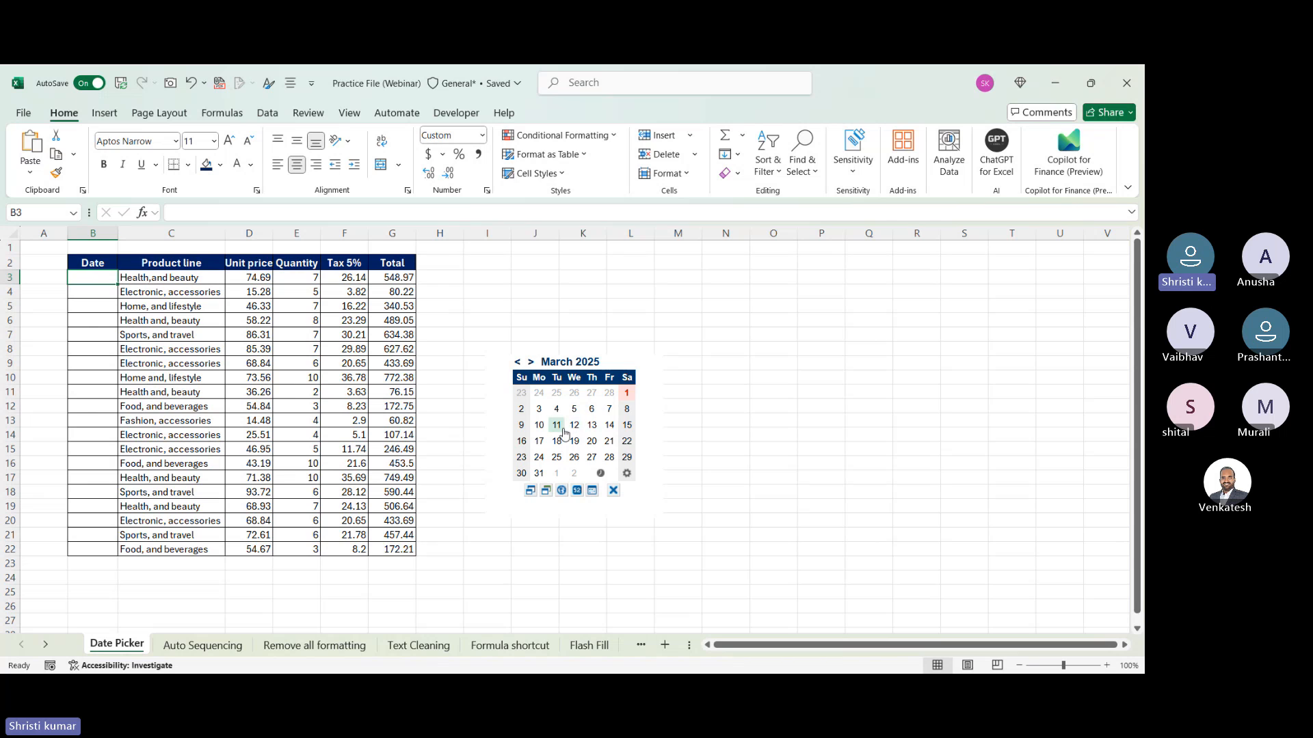
{"action": "left_click", "coordinate": [564, 429]}
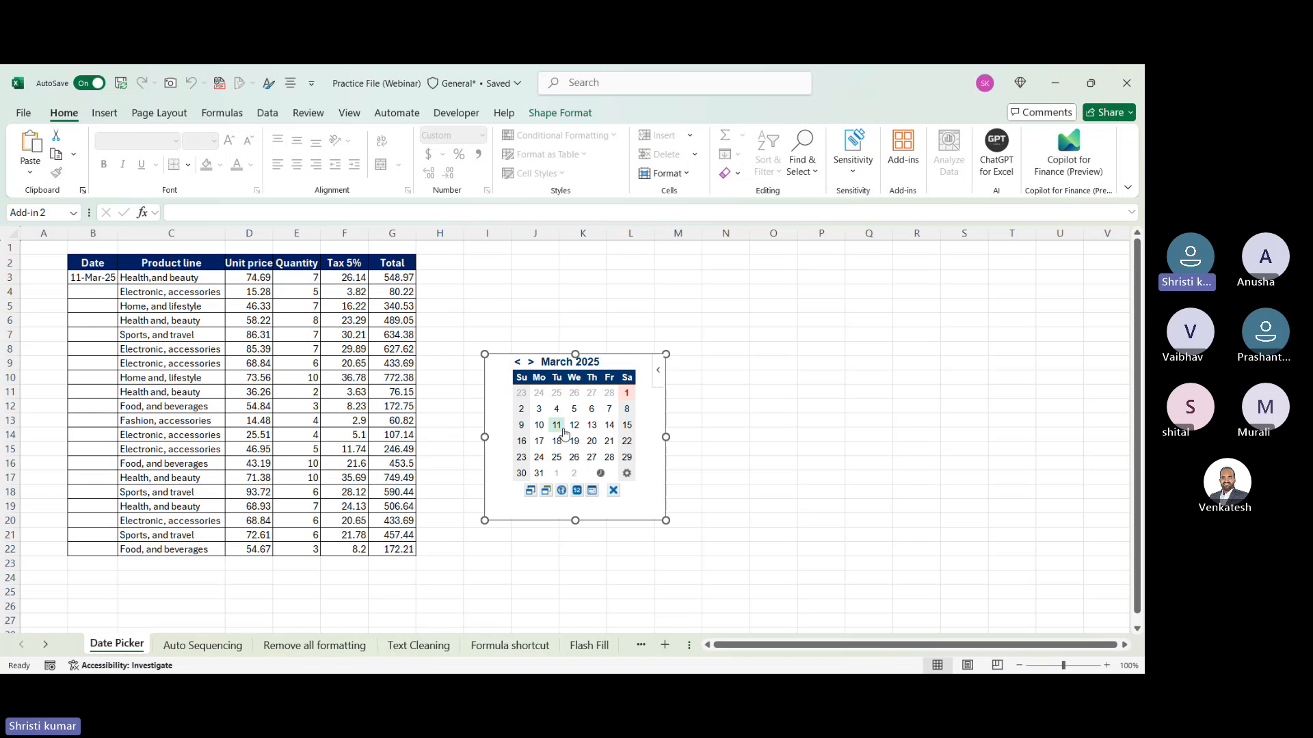
{"action": "left_click", "coordinate": [81, 292]}
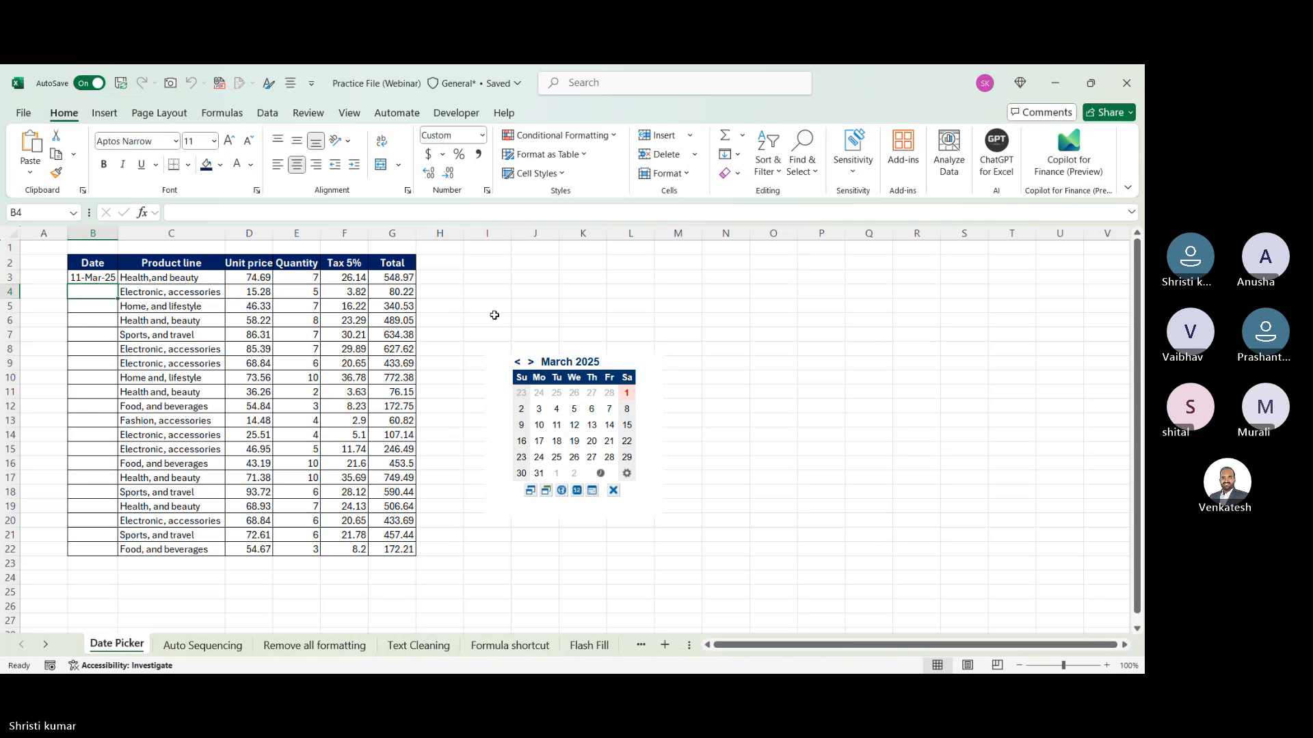
{"action": "left_click", "coordinate": [572, 409]}
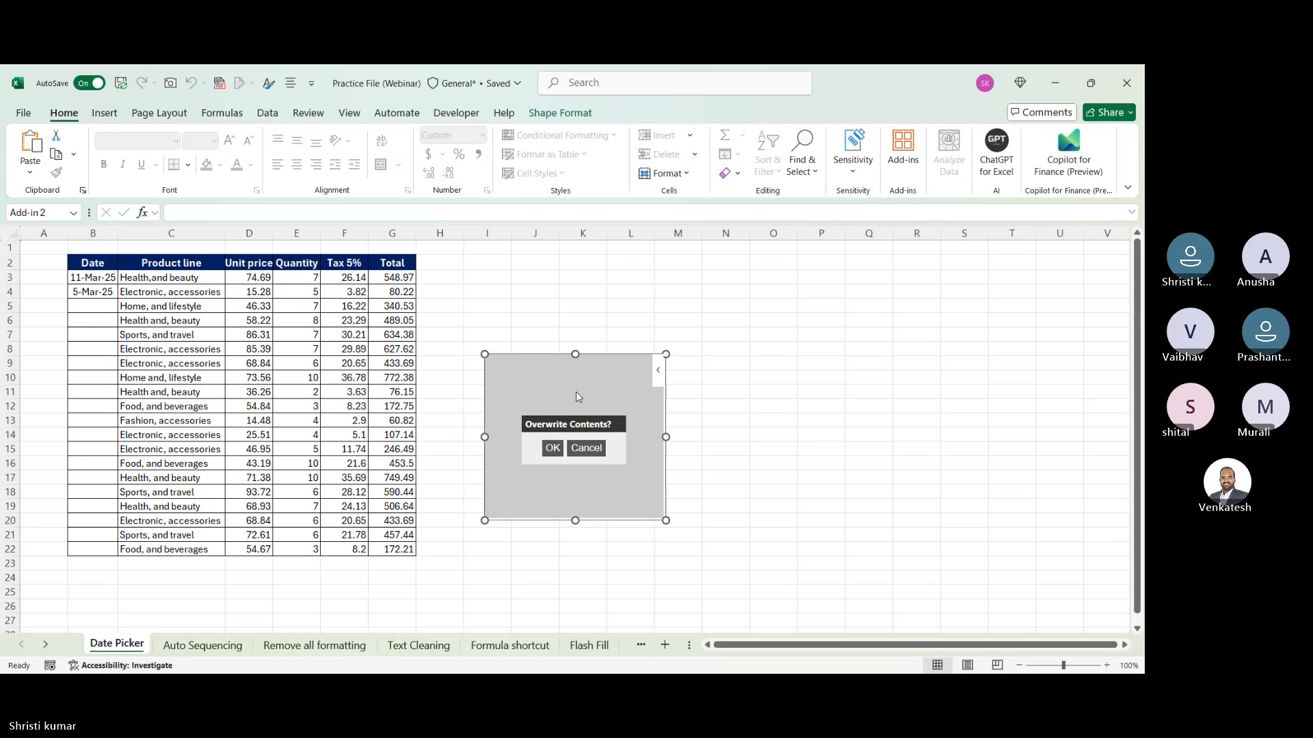
{"action": "left_click", "coordinate": [552, 449]}
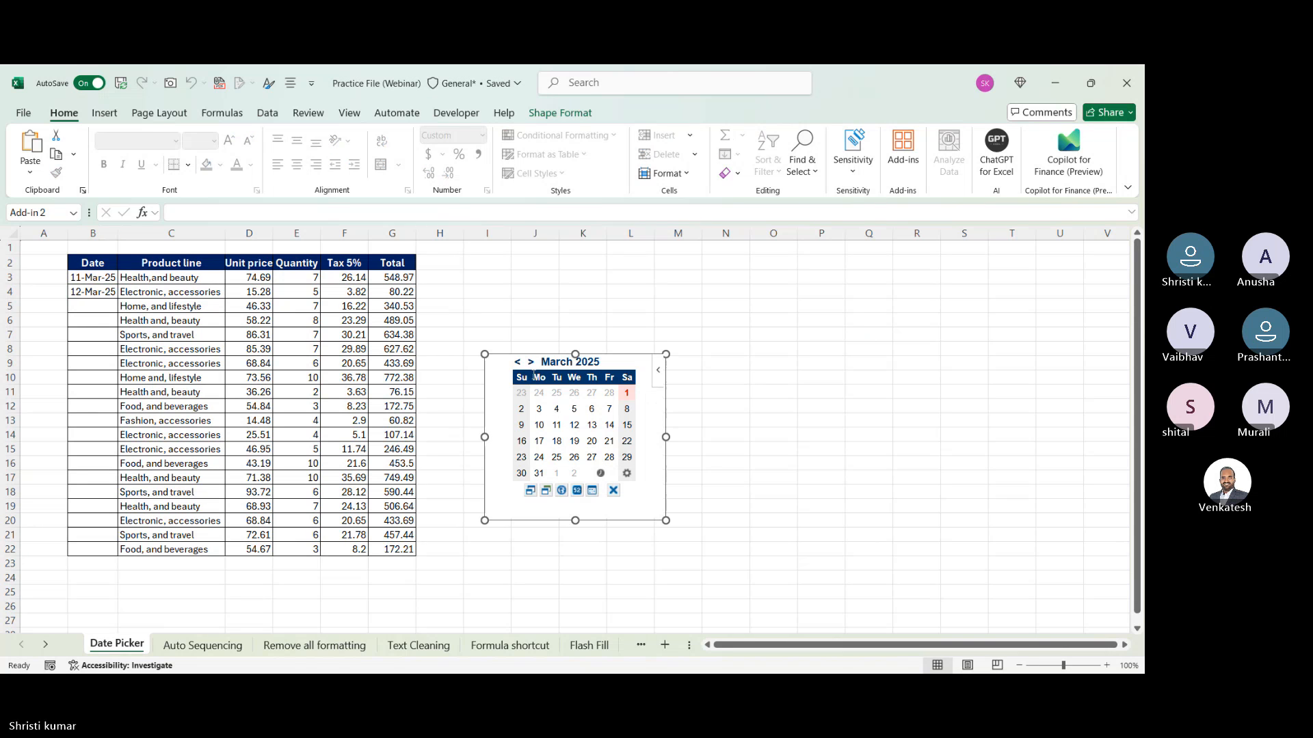
- Advance the calendar to May 2025 and overwrite the date in cell B4 with 12-May-25
{"action": "left_click", "coordinate": [531, 362]}
{"action": "left_click", "coordinate": [534, 364]}
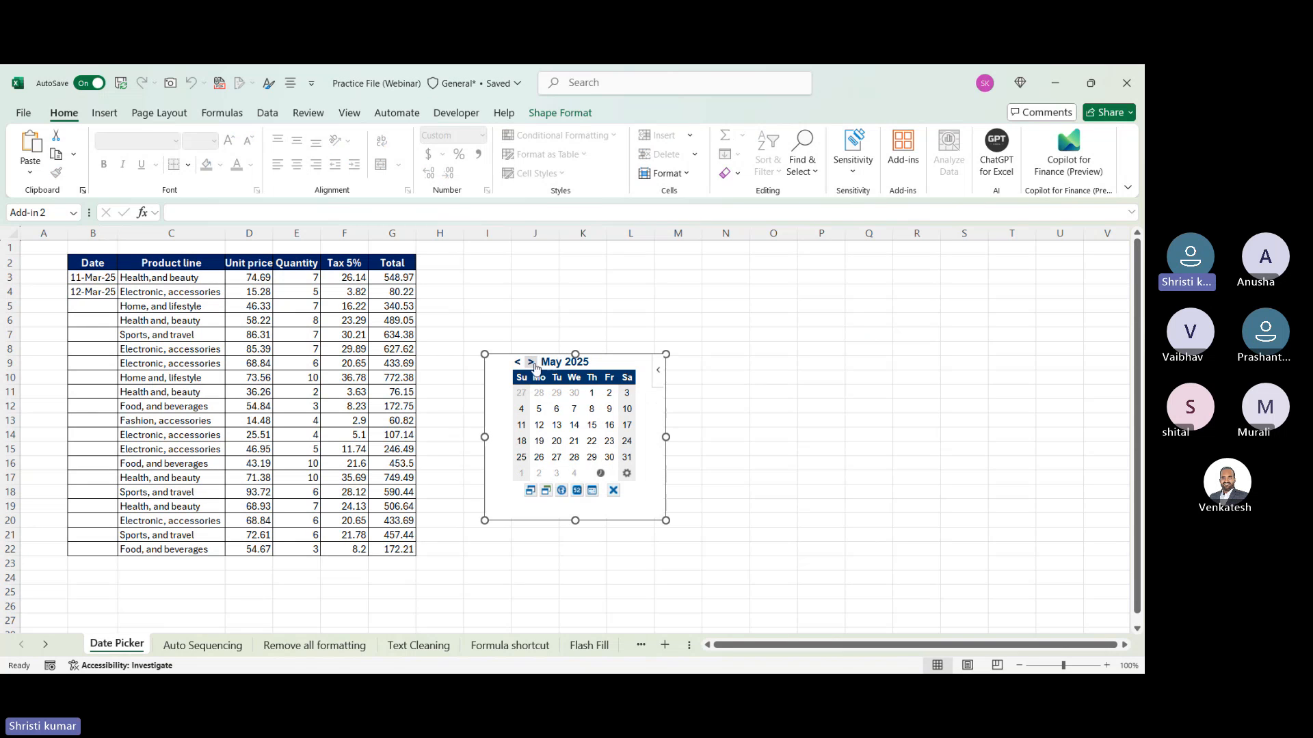
{"action": "left_click", "coordinate": [540, 426]}
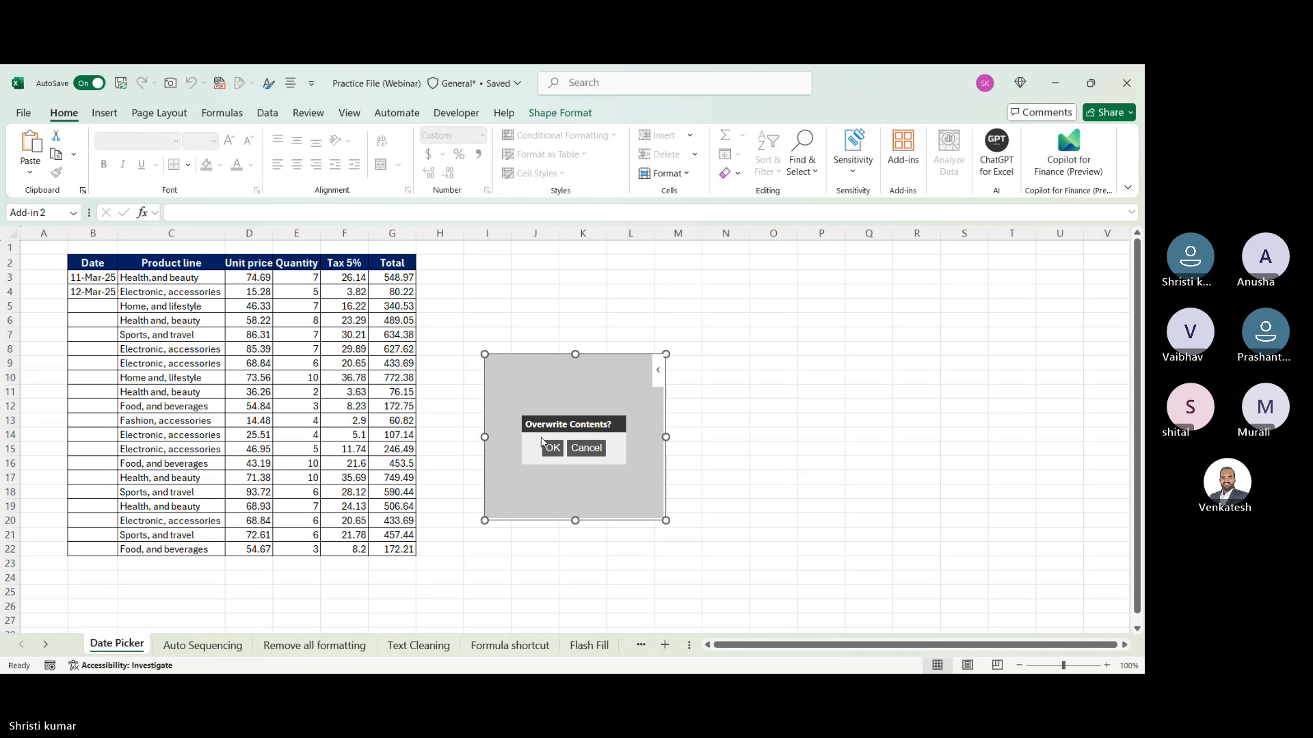
{"action": "left_click", "coordinate": [543, 444]}
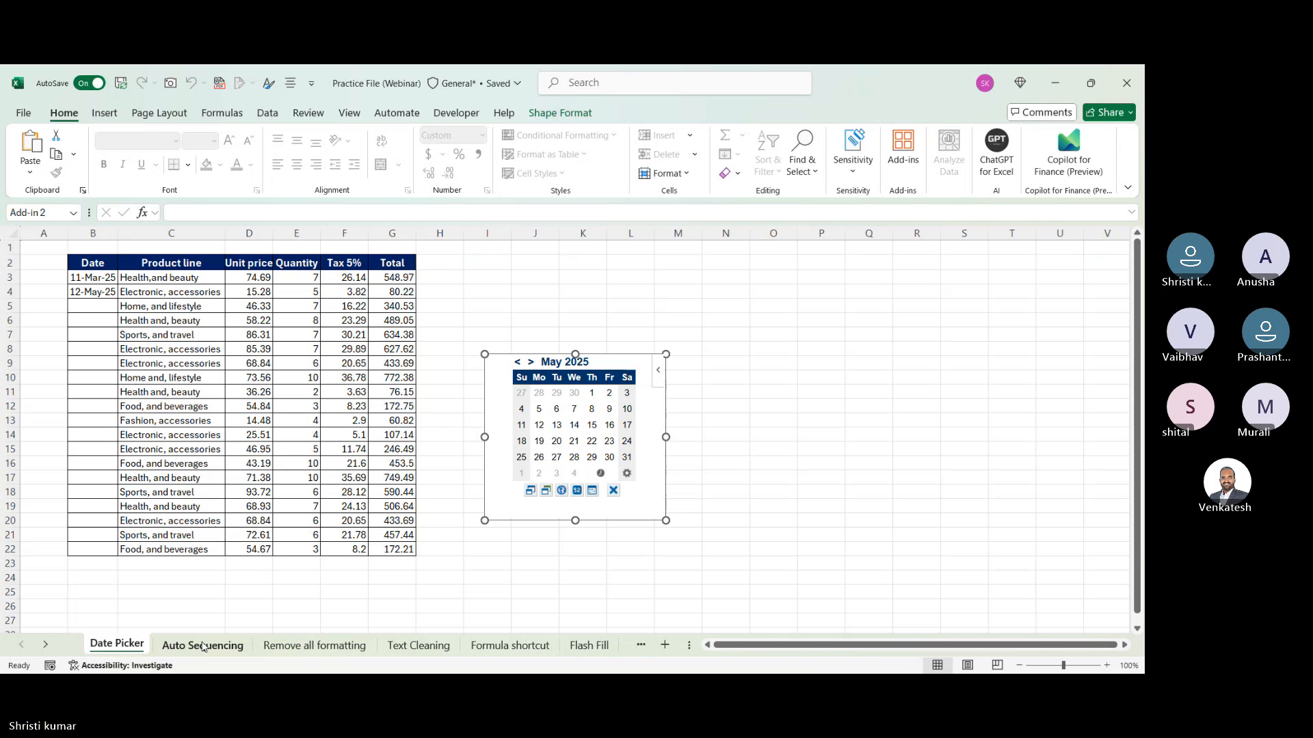
- On the Auto Sequencing sheet, begin a formula in B3 that returns blank when the date is empty: =IF(C3="","",
{"action": "left_click", "coordinate": [202, 645]}
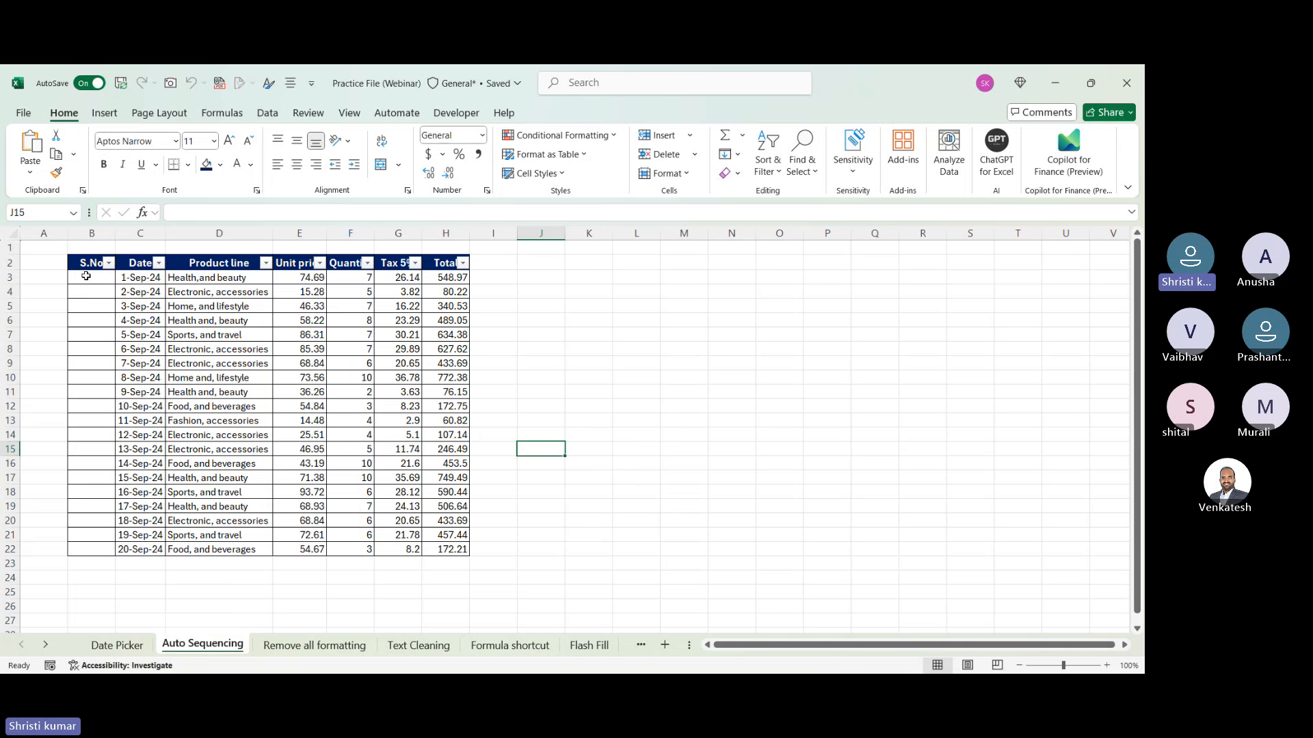
{"action": "left_click", "coordinate": [101, 278]}
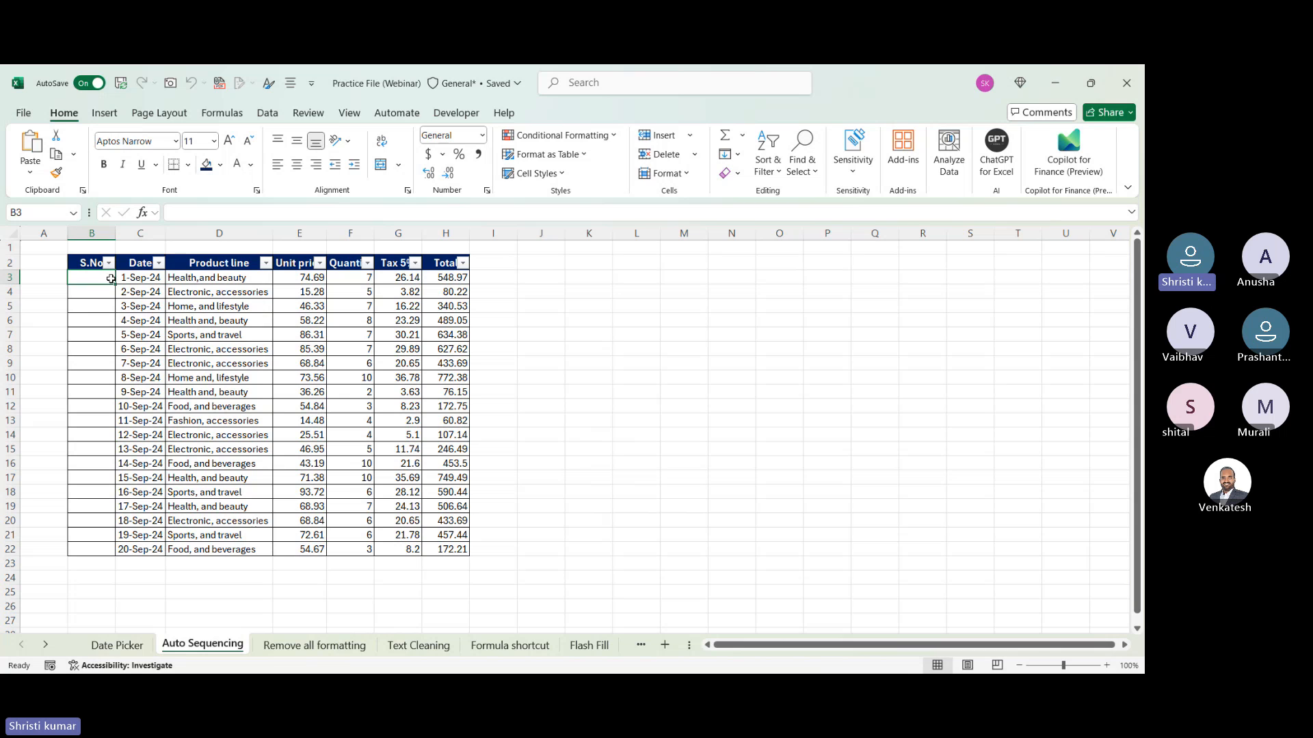
{"action": "type", "text": "="}
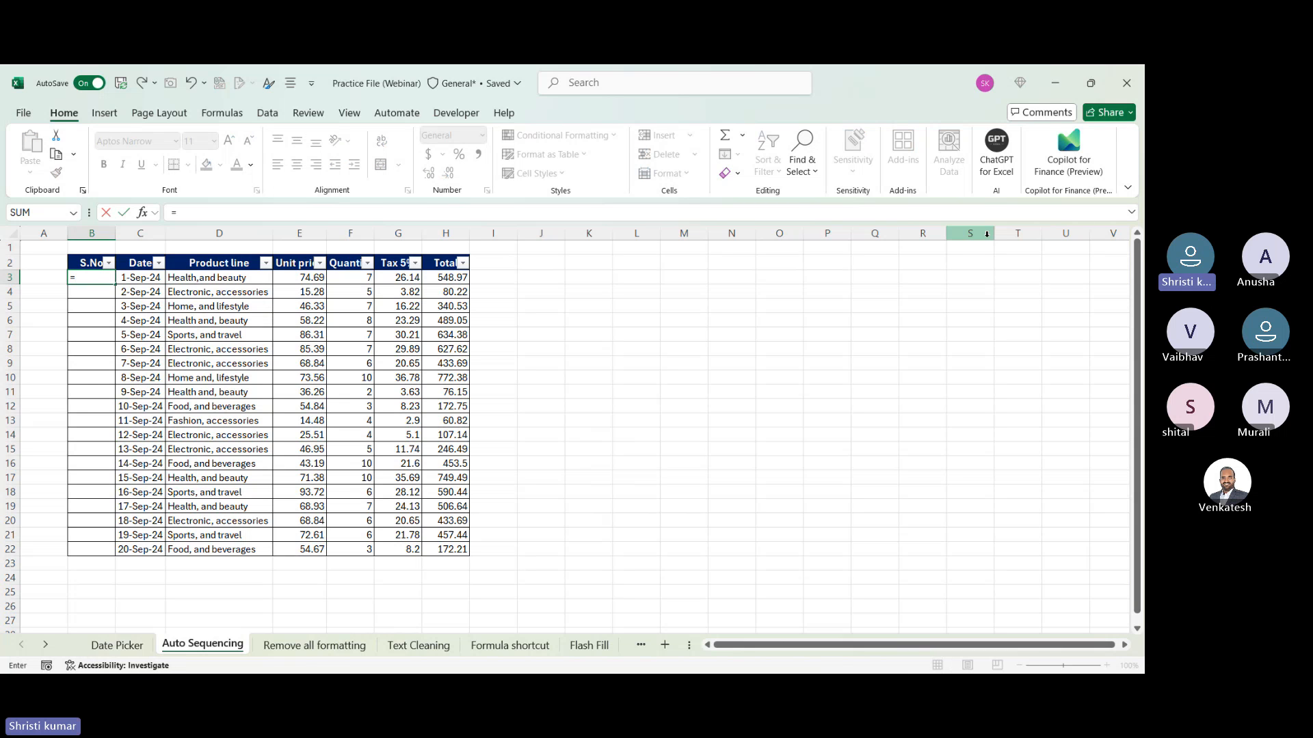
{"action": "type", "text": "IF("}
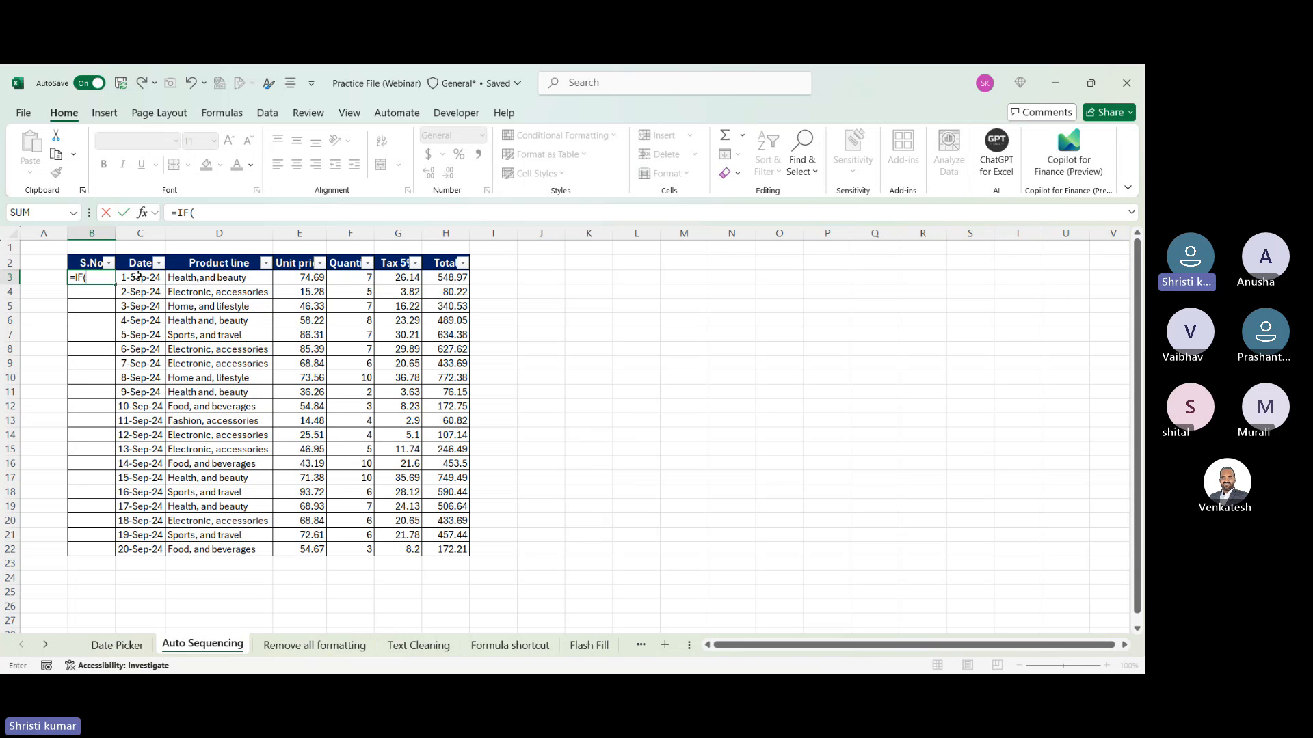
{"action": "left_click", "coordinate": [137, 277]}
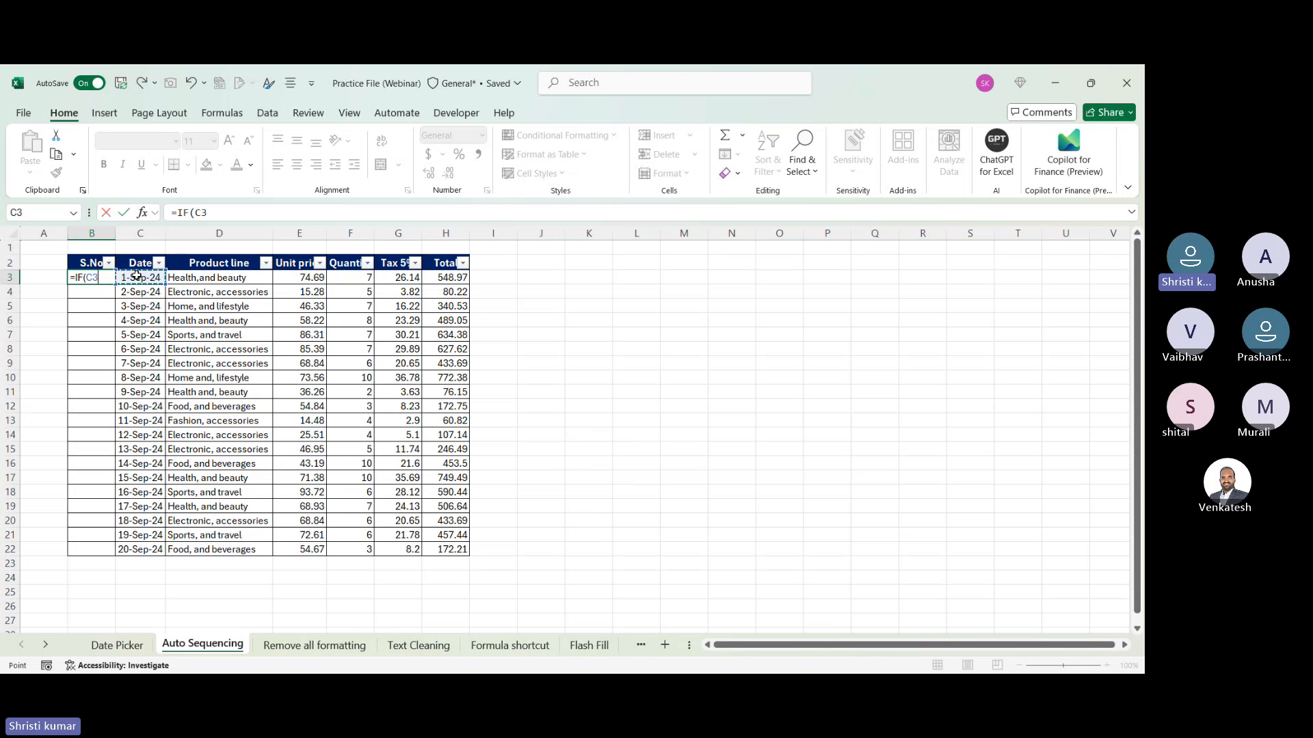
{"action": "type", "text": "\""}
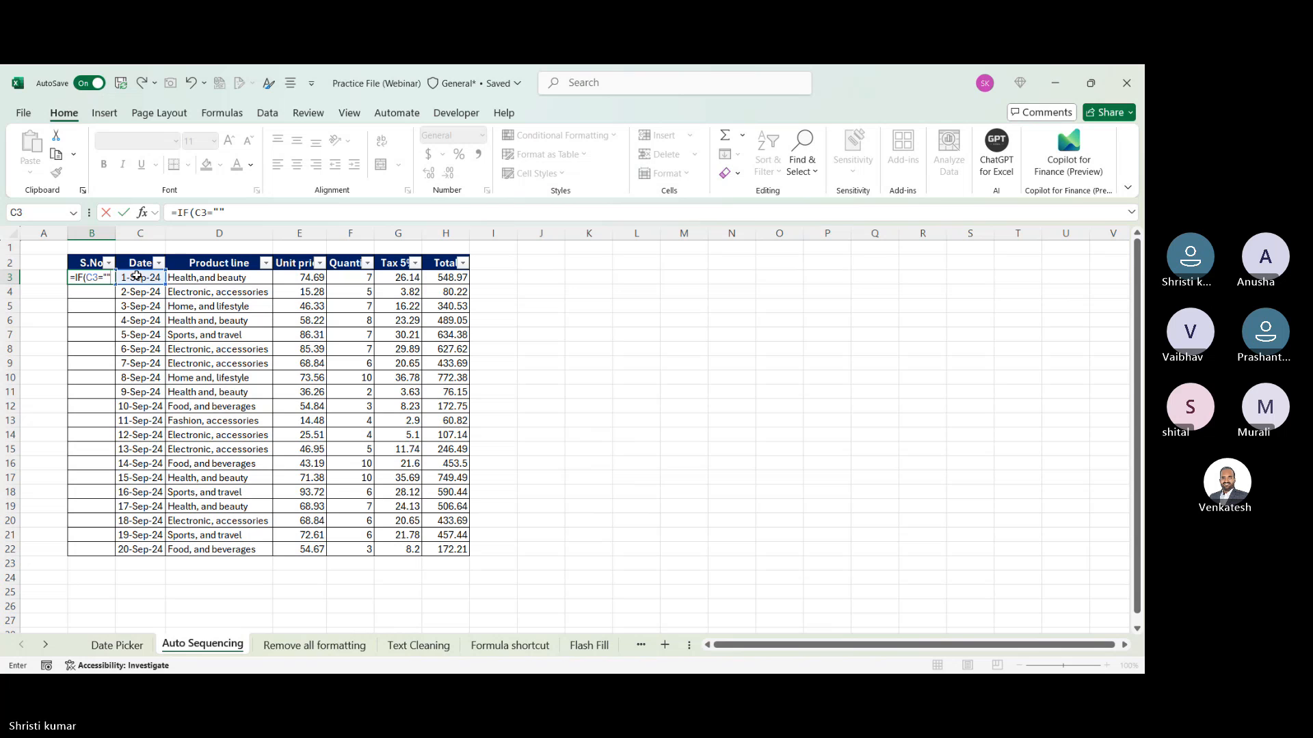
{"action": "type", "text": ",\"\","}
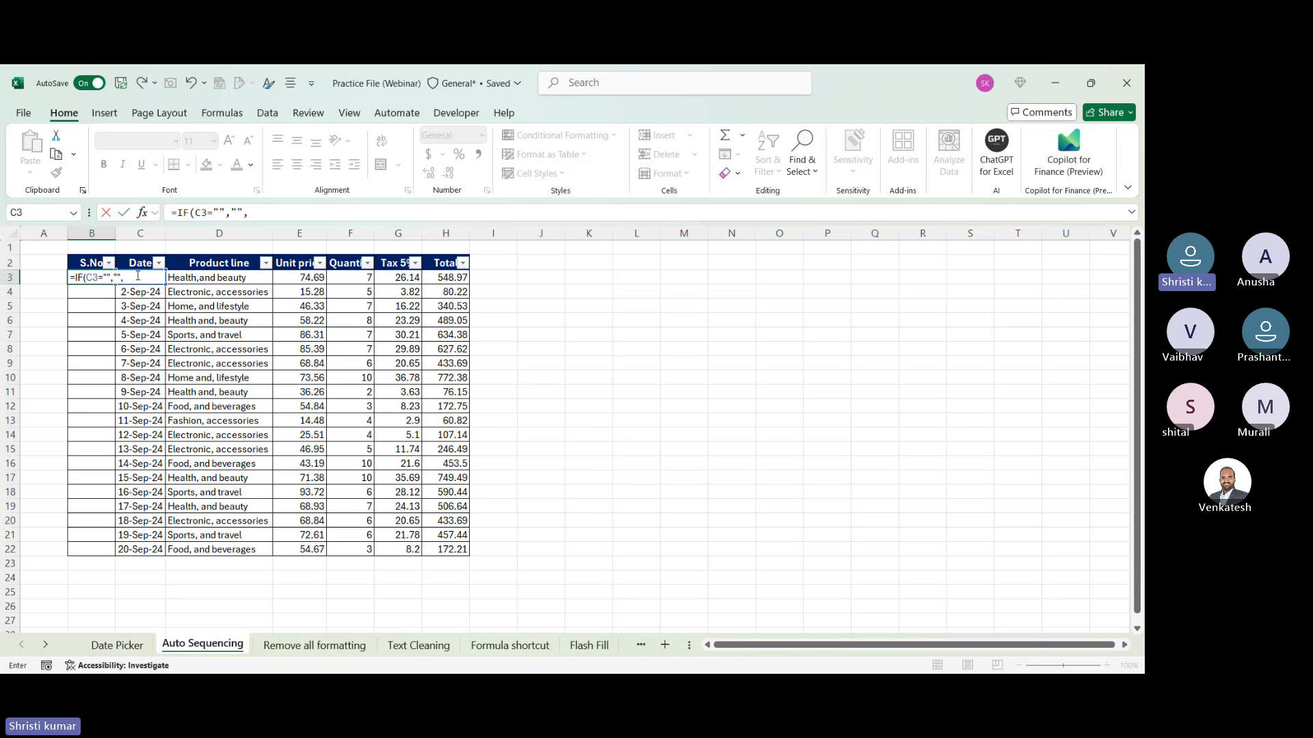
- Add the AGGREGATE function as the IF formula's false result, with function number 3 (COUNTA)
{"action": "type", "text": "AG"}
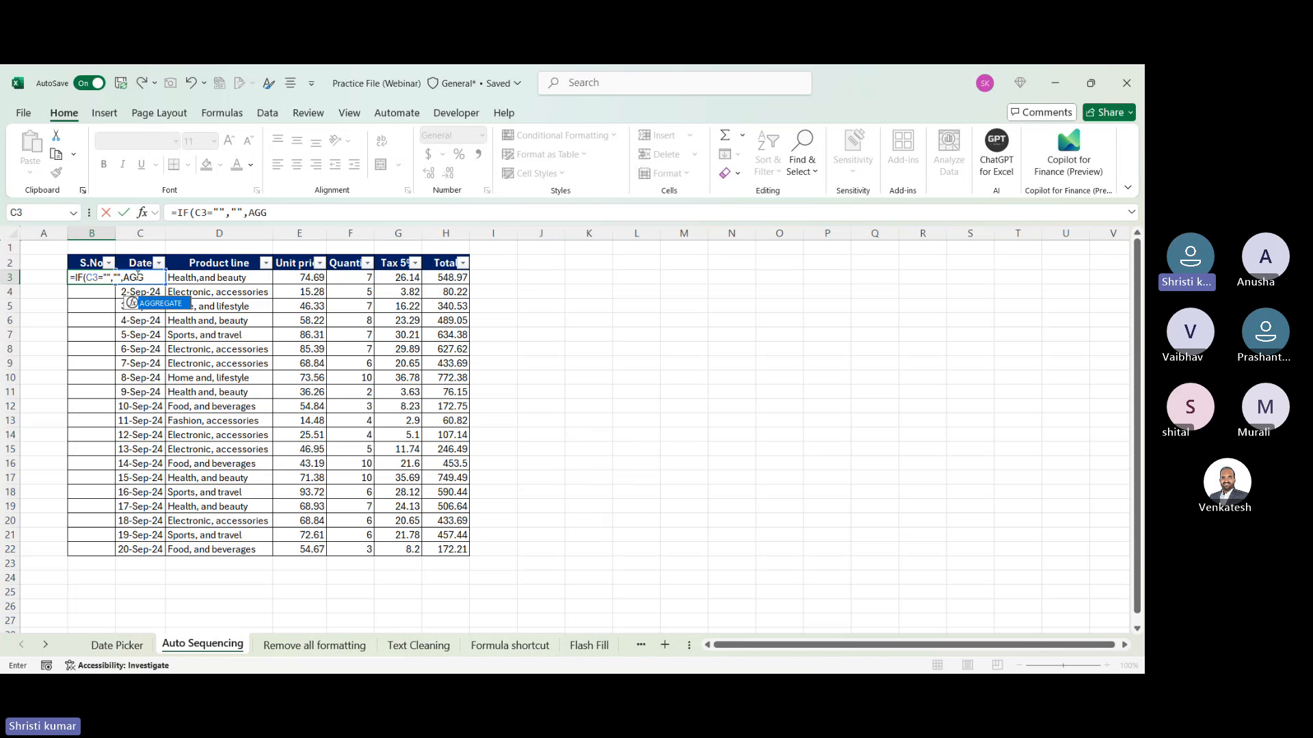
{"action": "type", "text": "G"}
{"action": "key", "text": "Tab"}
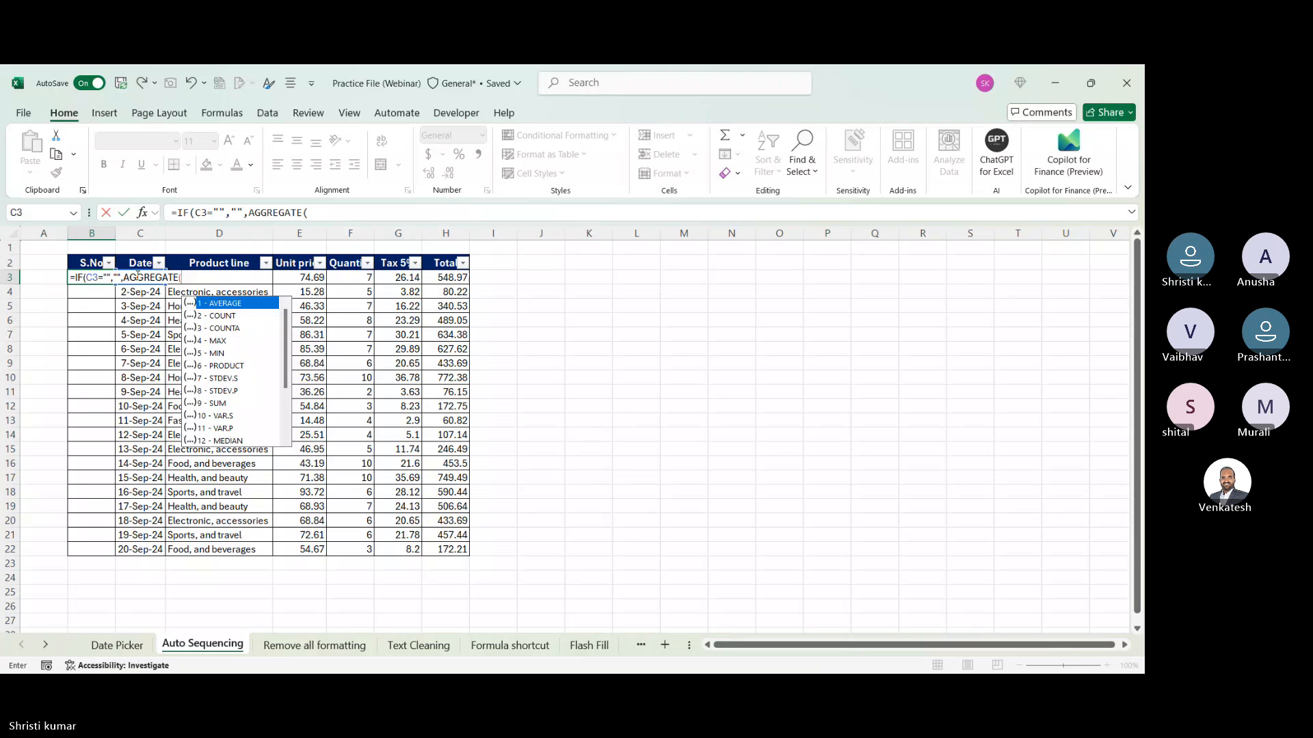
{"action": "key", "text": "Down"}
{"action": "key", "text": "Down"}
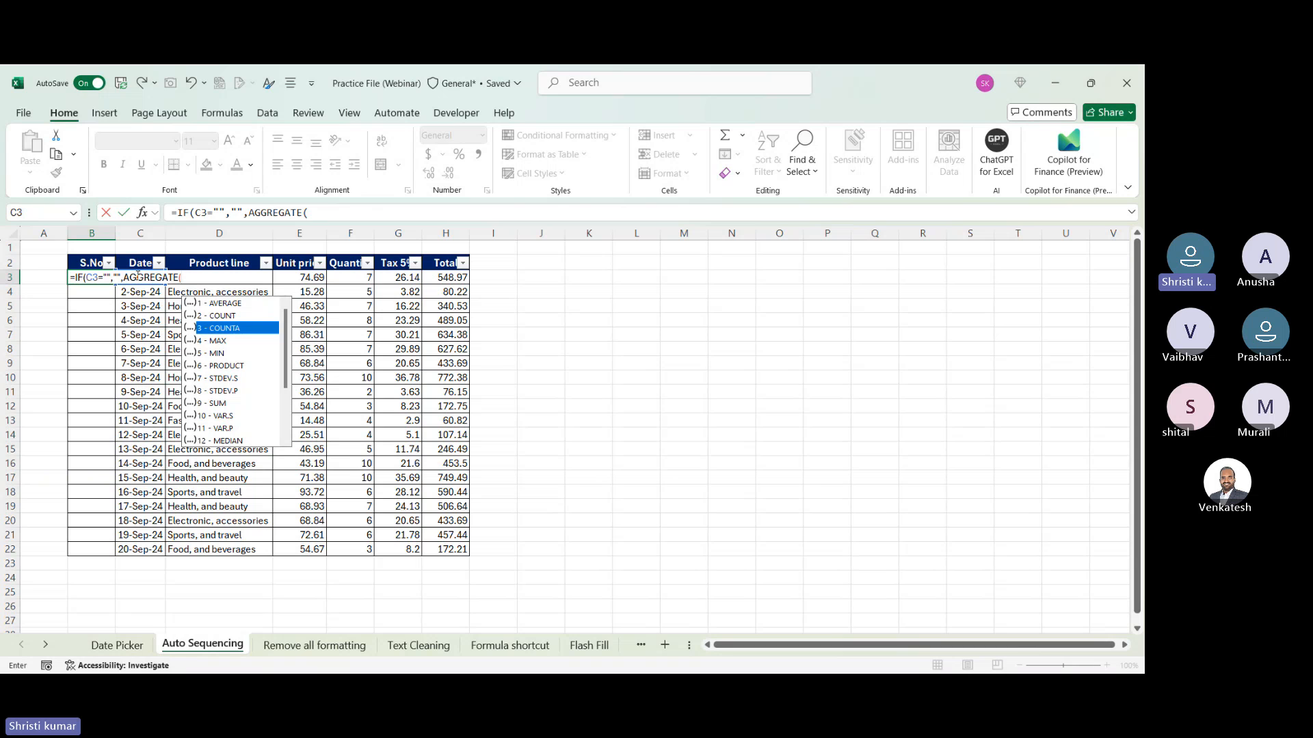
{"action": "key", "text": "Tab"}
{"action": "type", "text": ","}
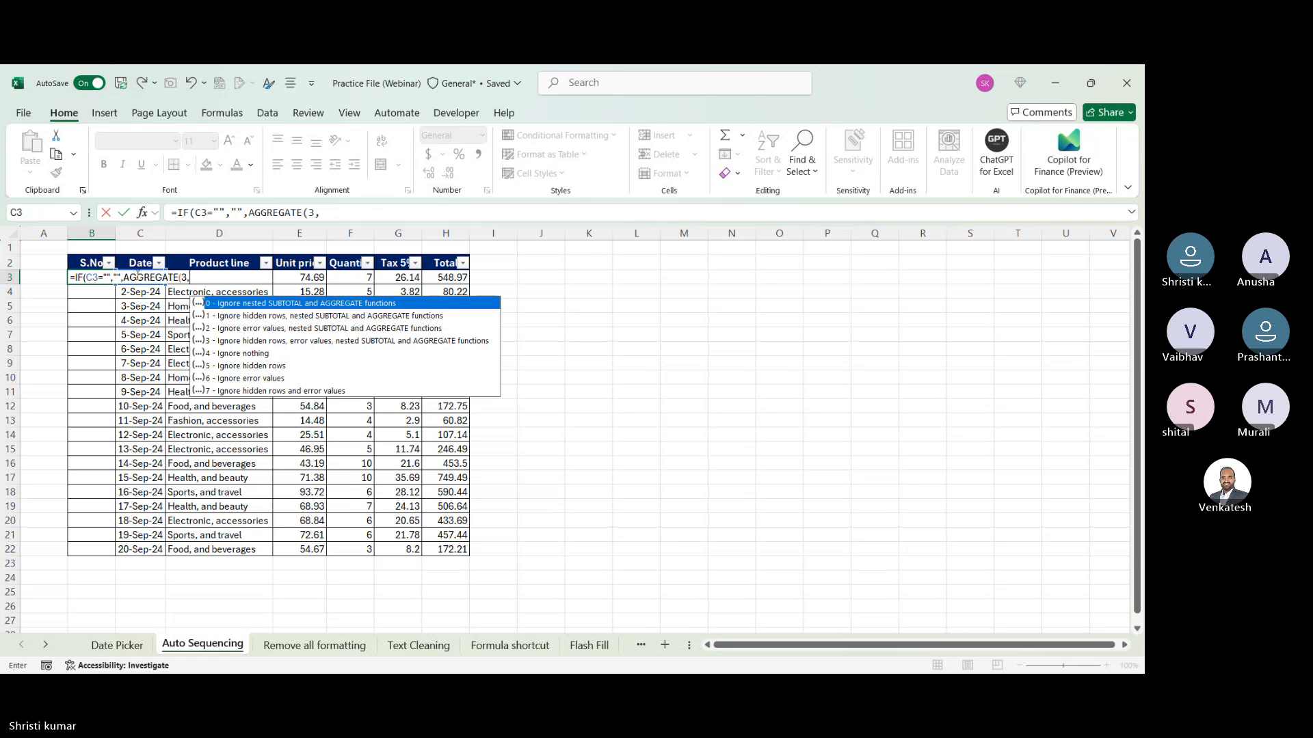
- Set the AGGREGATE options argument to 5 so that hidden rows are ignored
{"action": "key", "text": "Down"}
{"action": "key", "text": "Down"}
{"action": "key", "text": "Down"}
{"action": "key", "text": "Down"}
{"action": "key", "text": "Down"}
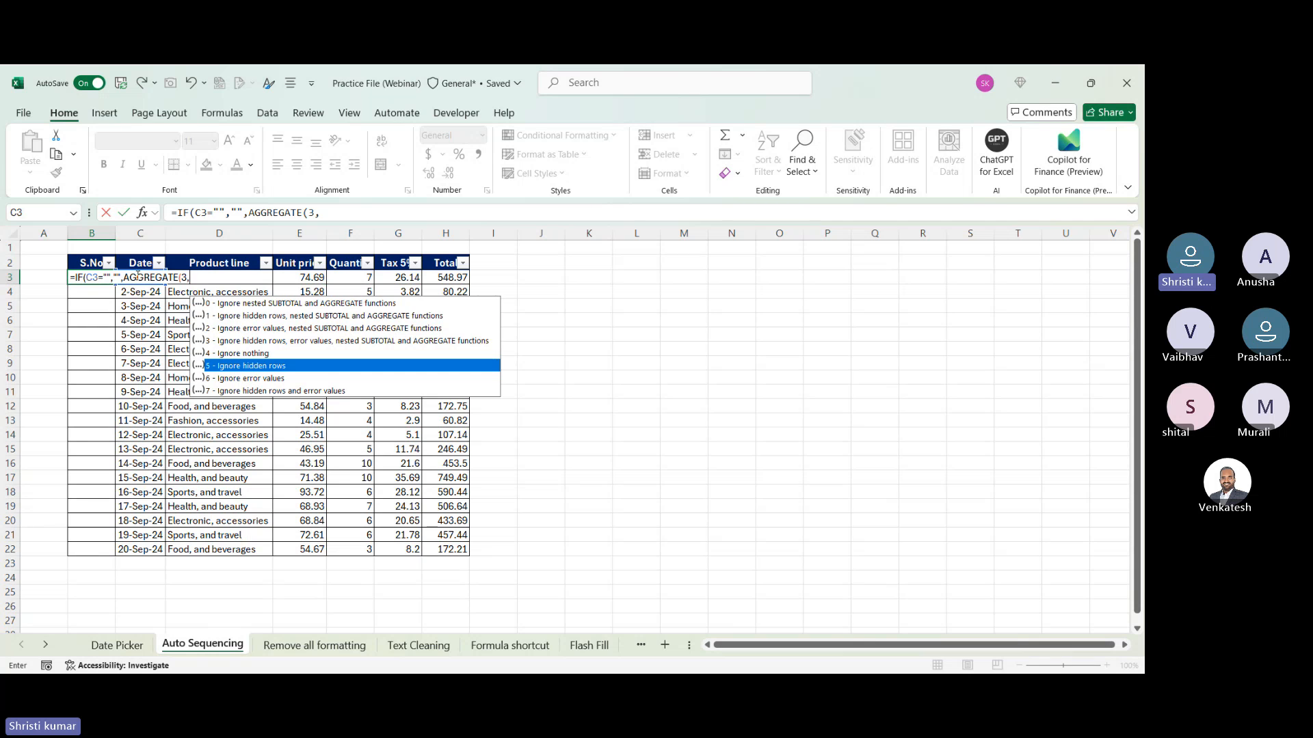
{"action": "type", "text": "5"}
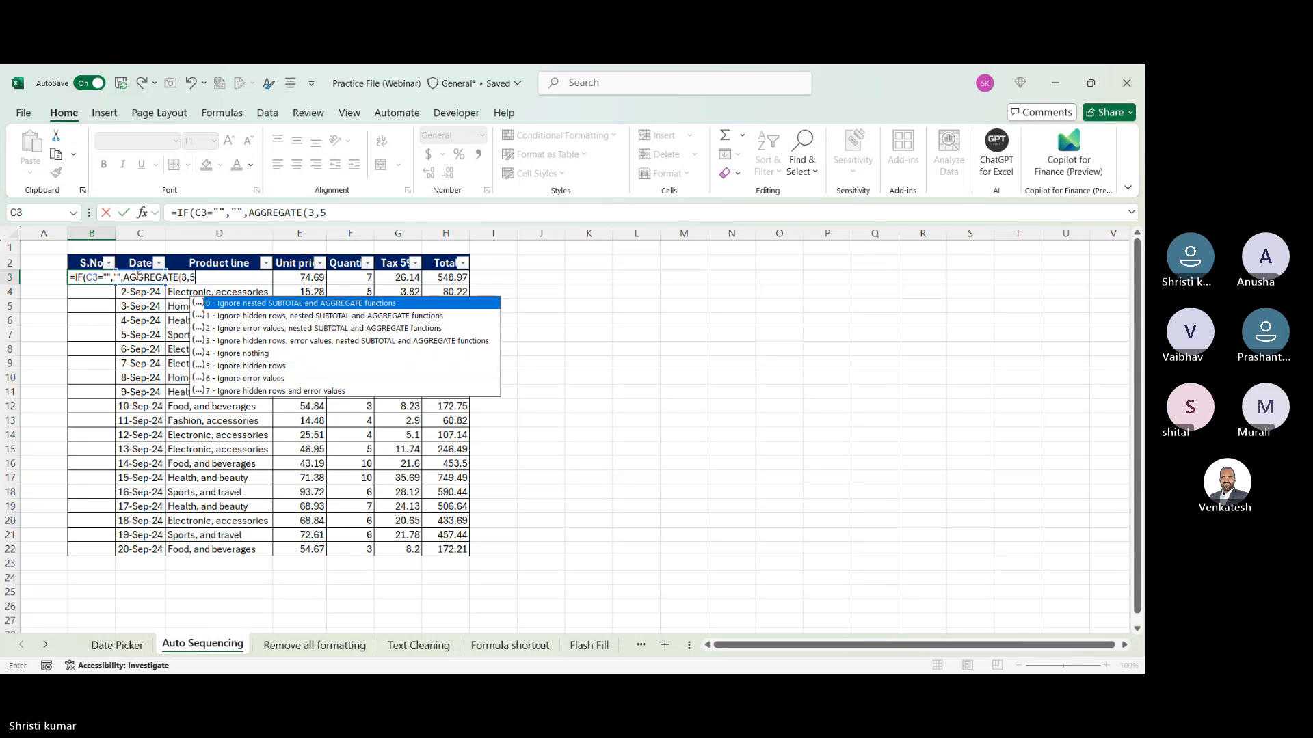
{"action": "type", "text": ","}
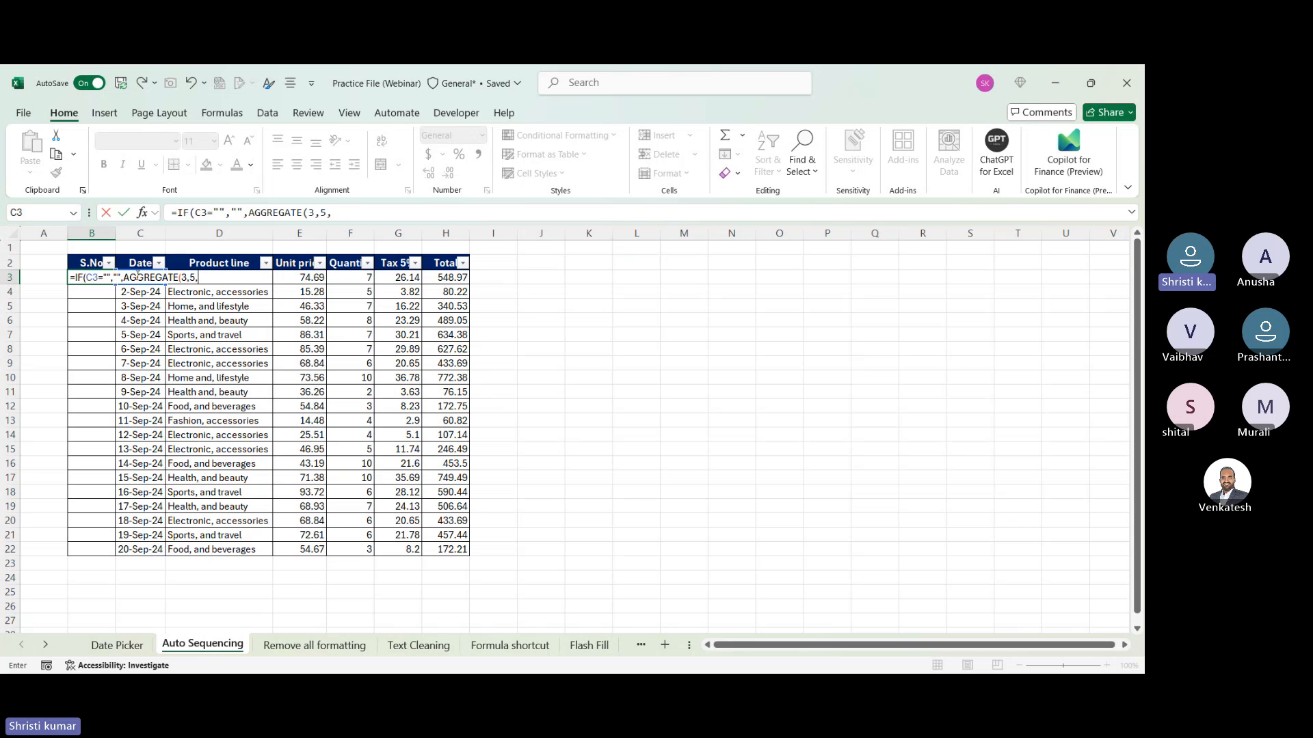
- Complete the AGGREGATE formula in B3 with the expanding range $C$3:C3, close both functions and enter it
{"action": "type", "text": "C"}
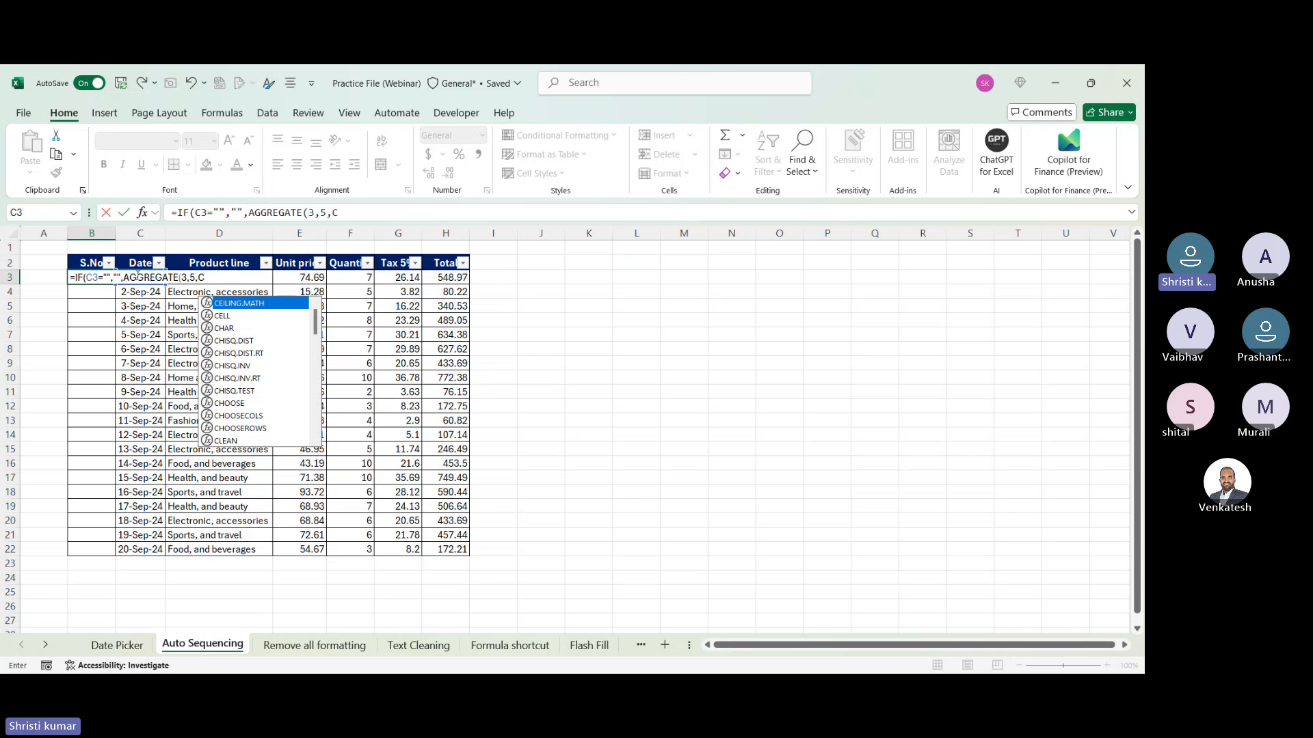
{"action": "type", "text": "3"}
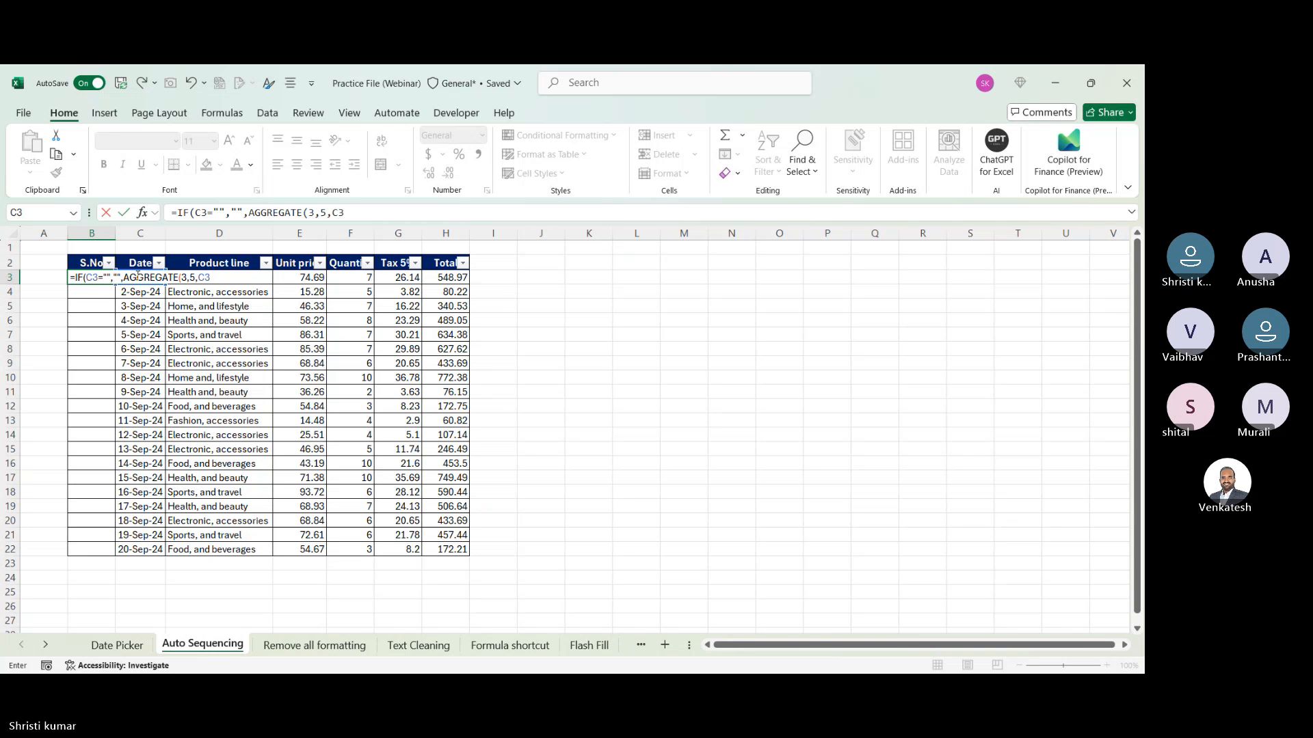
{"action": "key", "text": "F4"}
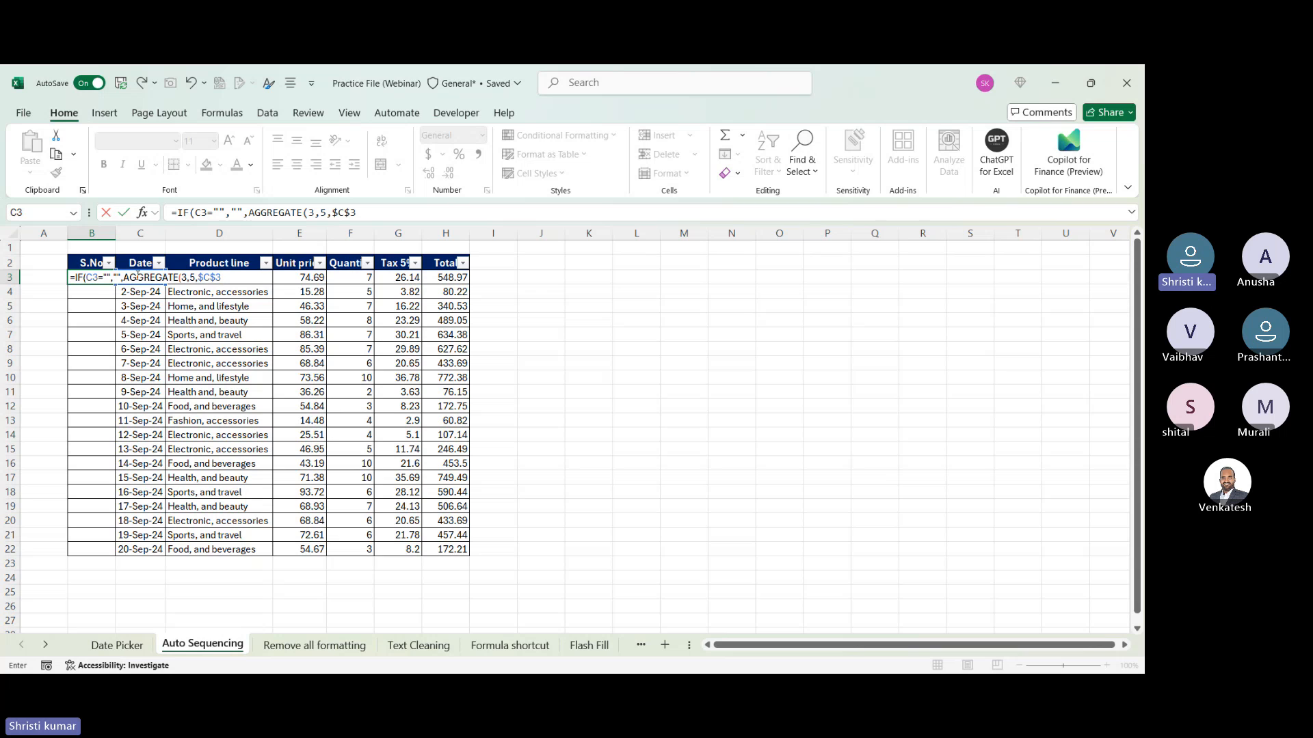
{"action": "type", "text": ":C"}
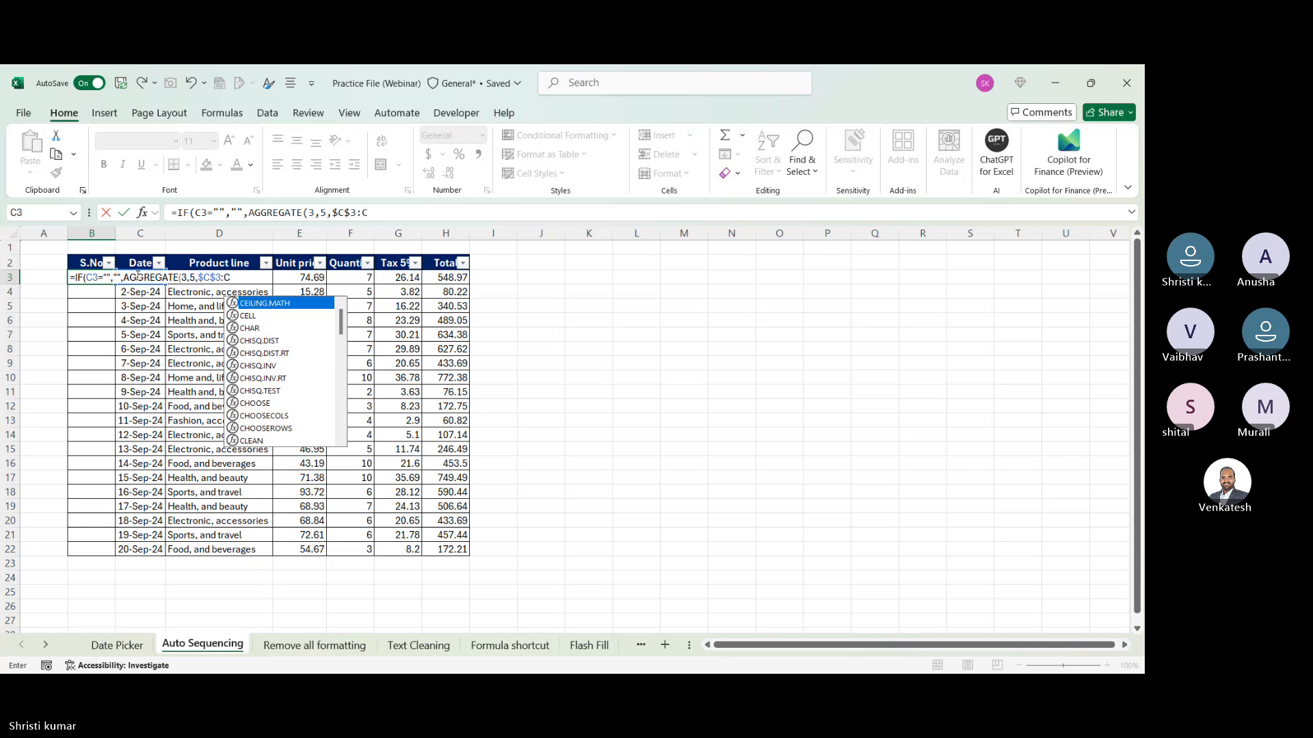
{"action": "type", "text": "3"}
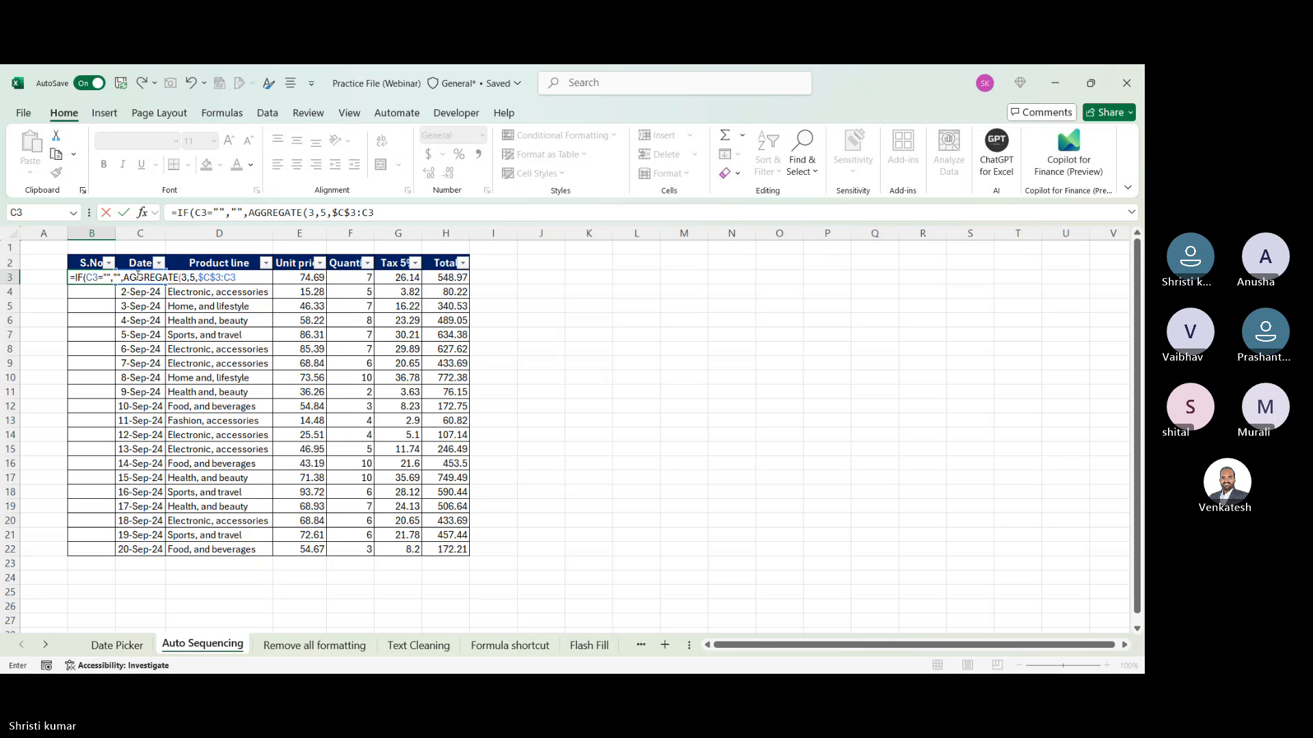
{"action": "type", "text": "))"}
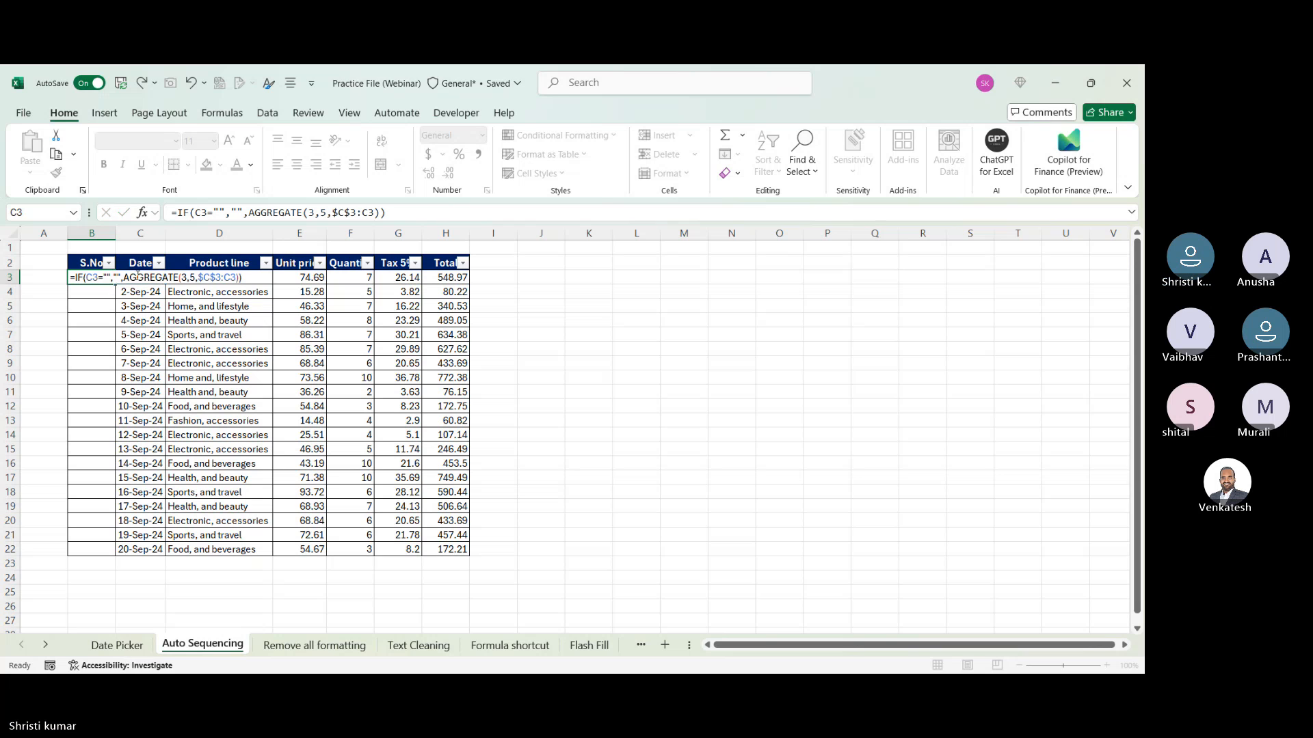
{"action": "key", "text": "Return"}
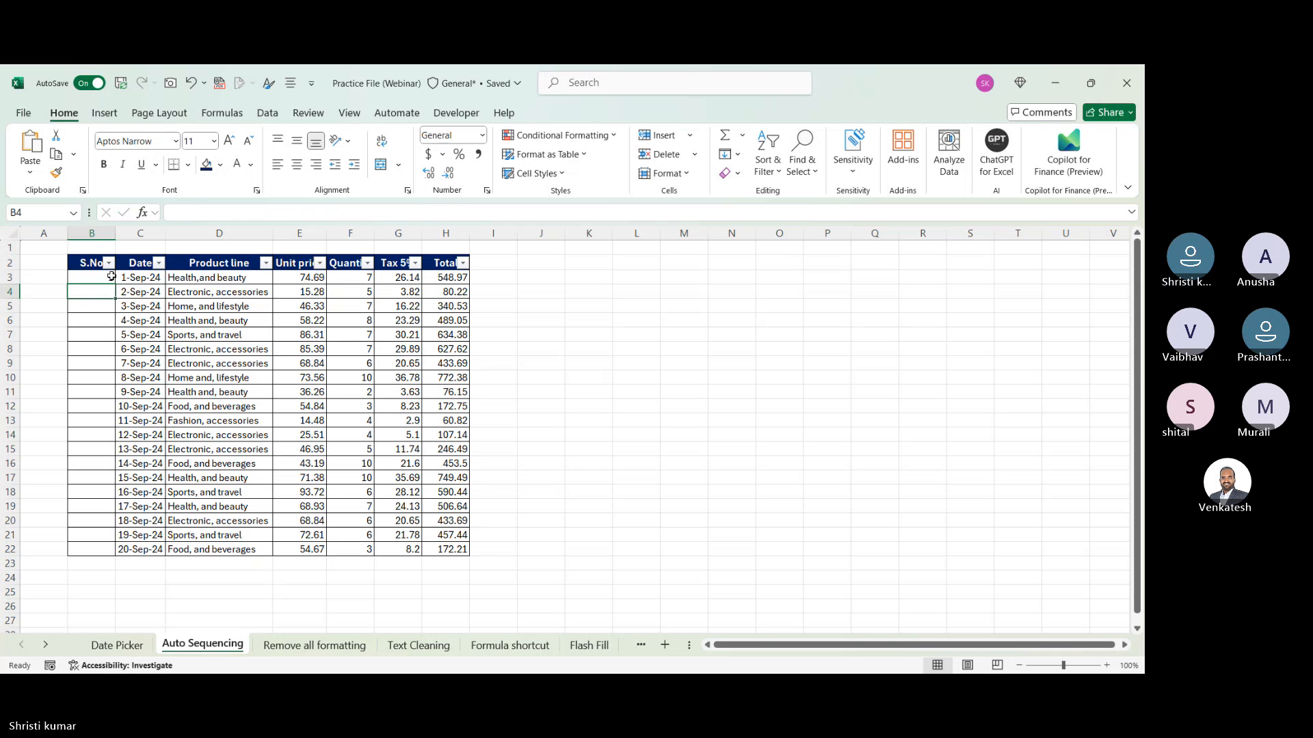
- Fill the auto-numbering formula from B3 down the S.No column to row 22
{"action": "left_click", "coordinate": [109, 277]}
{"action": "left_click", "coordinate": [117, 279]}
{"action": "left_click", "coordinate": [112, 282]}
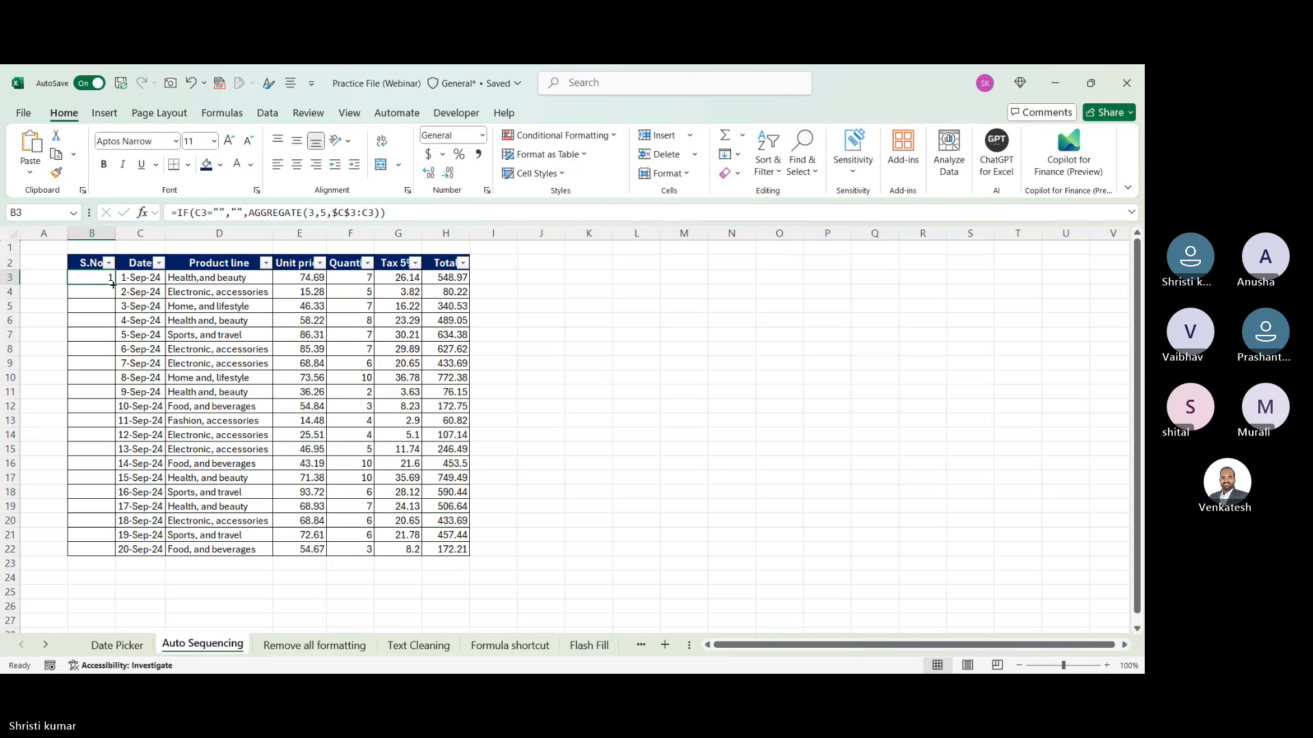
{"action": "double_click", "coordinate": [114, 283]}
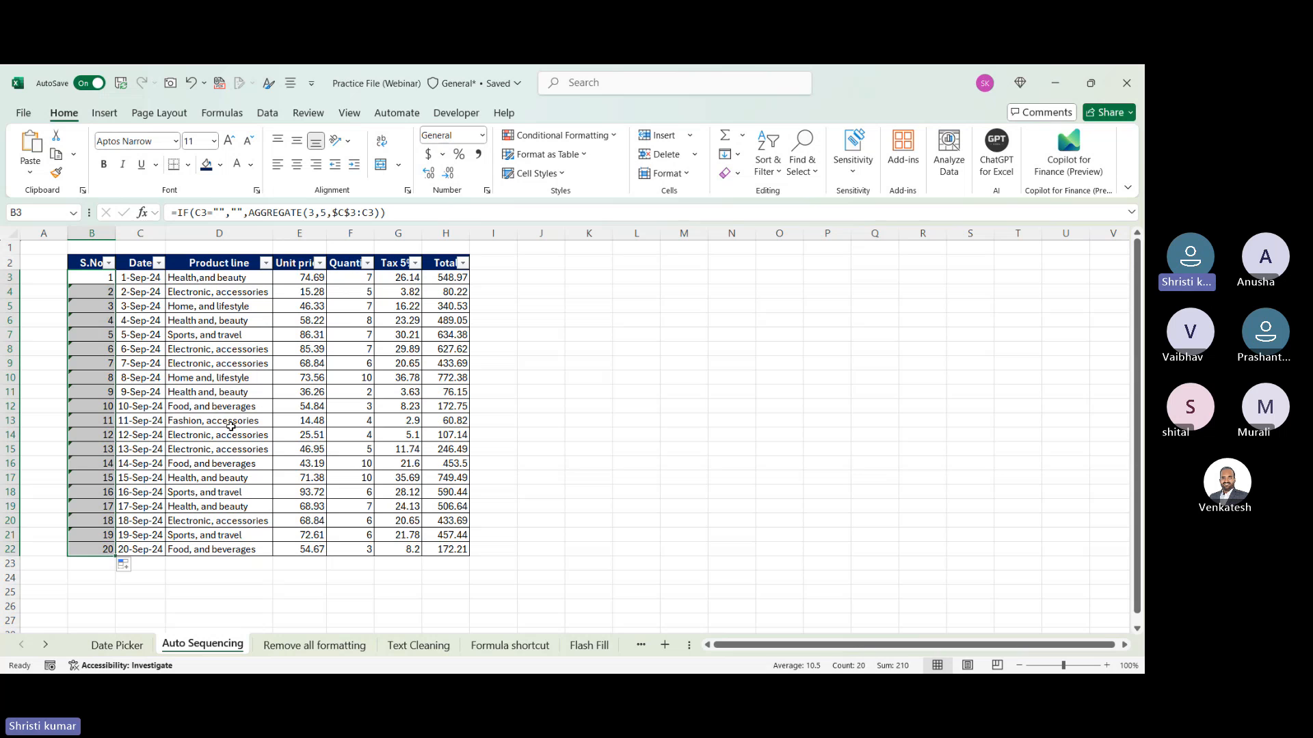
- Filter the S.No column to exclude the values 3, 4 and 5
{"action": "left_click", "coordinate": [109, 263]}
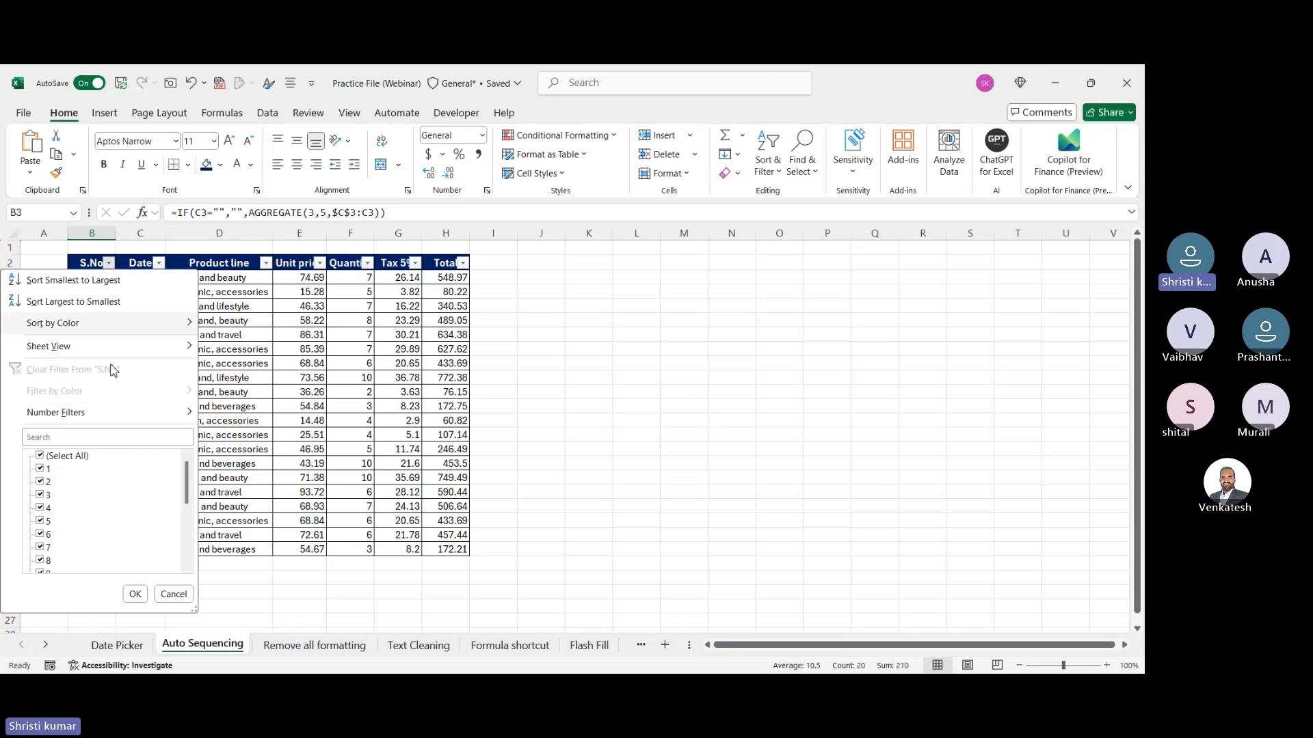
{"action": "left_click", "coordinate": [40, 495]}
{"action": "left_click", "coordinate": [40, 508]}
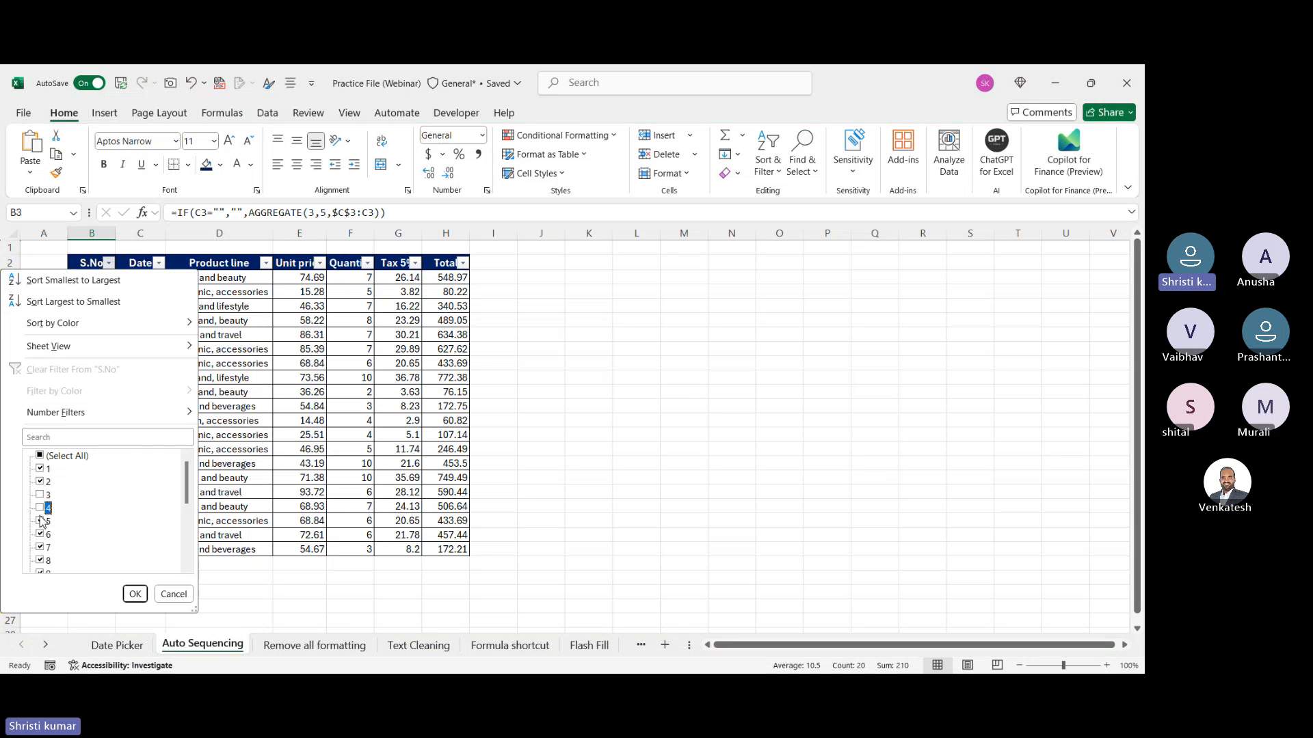
{"action": "left_click", "coordinate": [40, 521]}
{"action": "left_click", "coordinate": [134, 593]}
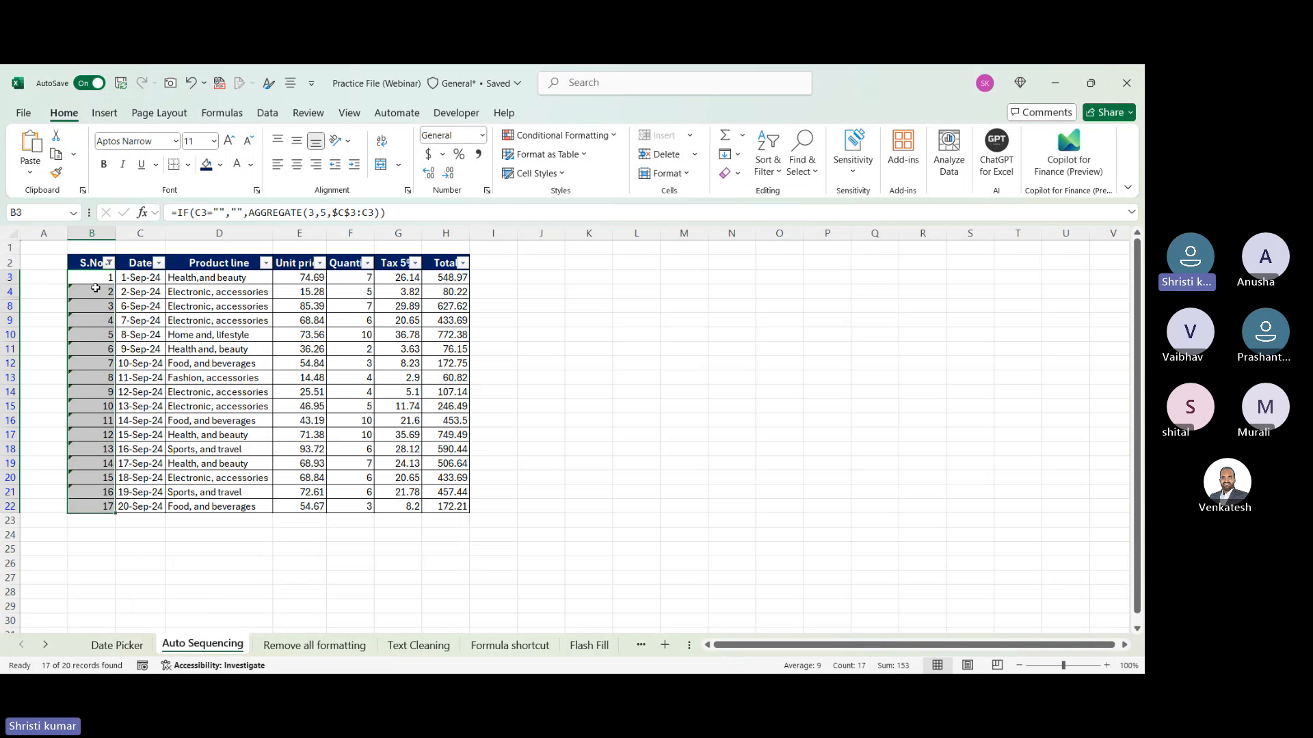
- Reset the S.No filter to include all values
{"action": "left_click", "coordinate": [109, 262]}
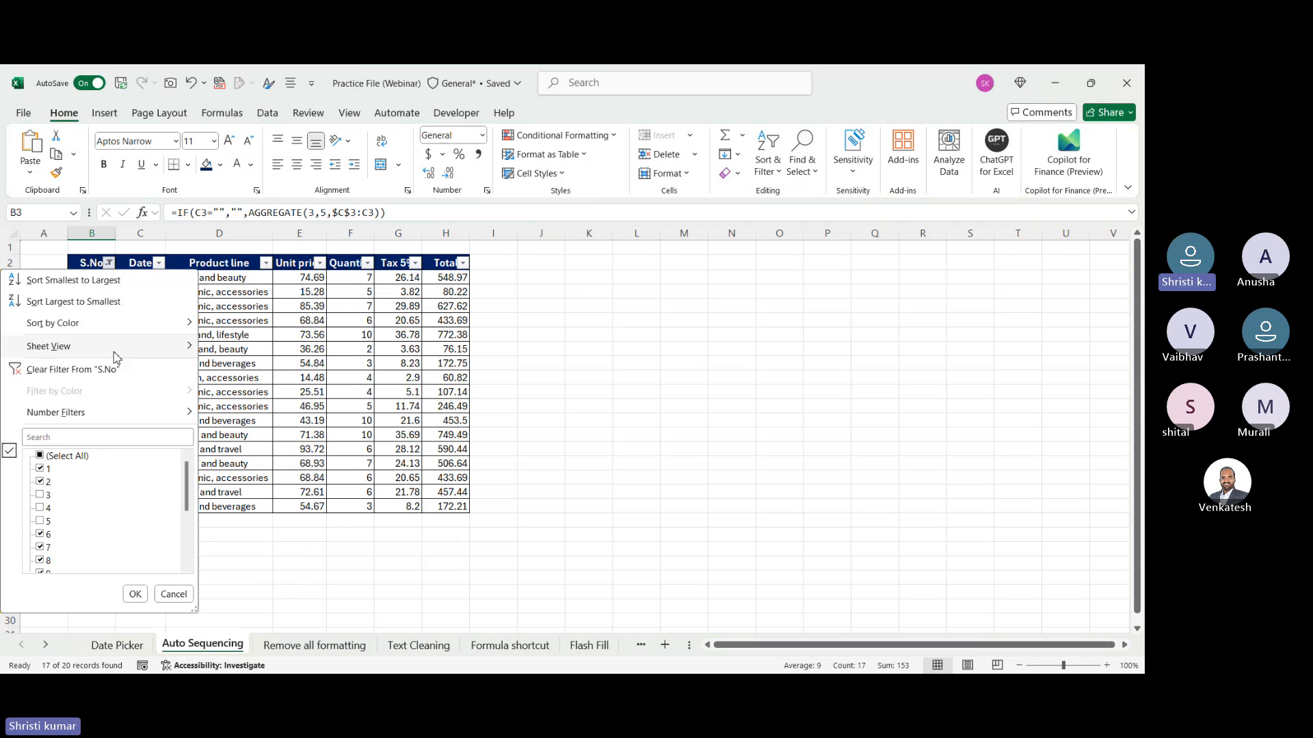
{"action": "left_click", "coordinate": [39, 456]}
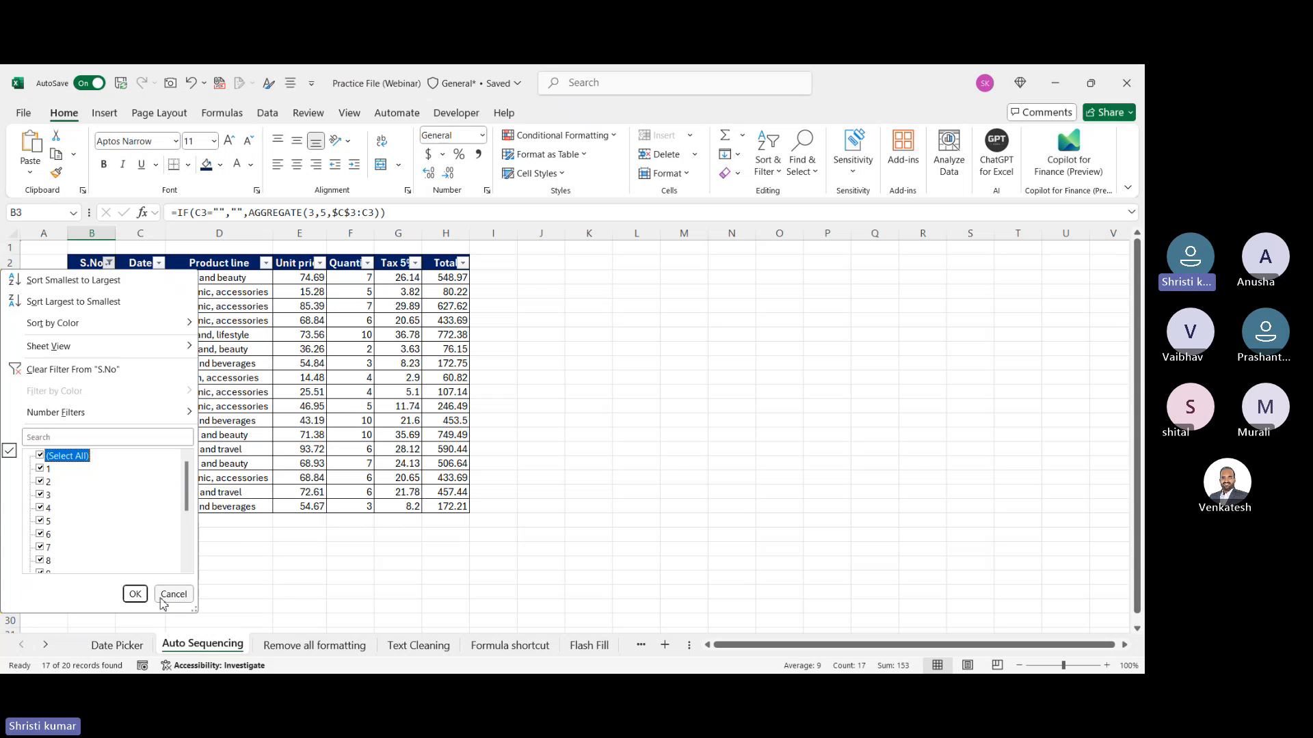
{"action": "left_click", "coordinate": [134, 595]}
- Delete rows 7 to 12 of the Auto Sequencing sheet
{"action": "left_click_drag", "start_coordinate": [6, 328], "coordinate": [15, 409]}
{"action": "right_click", "coordinate": [15, 357]}
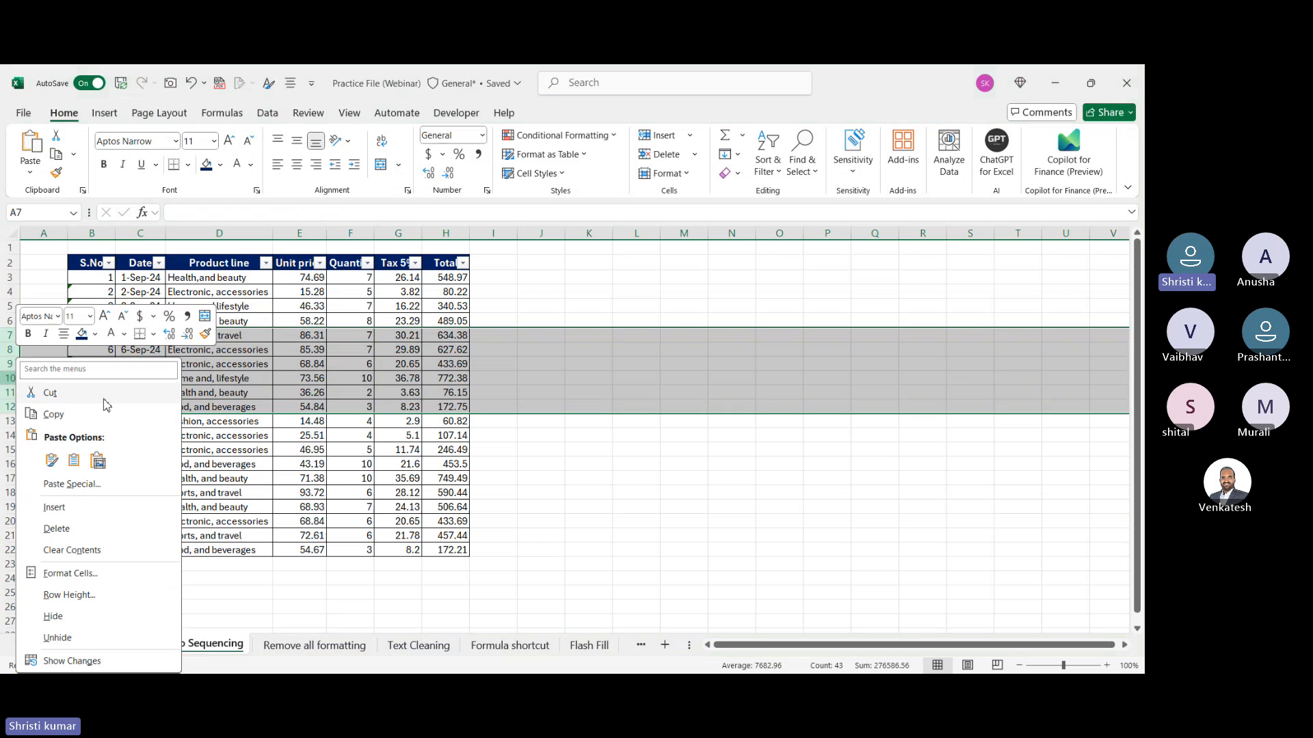
{"action": "left_click", "coordinate": [80, 525]}
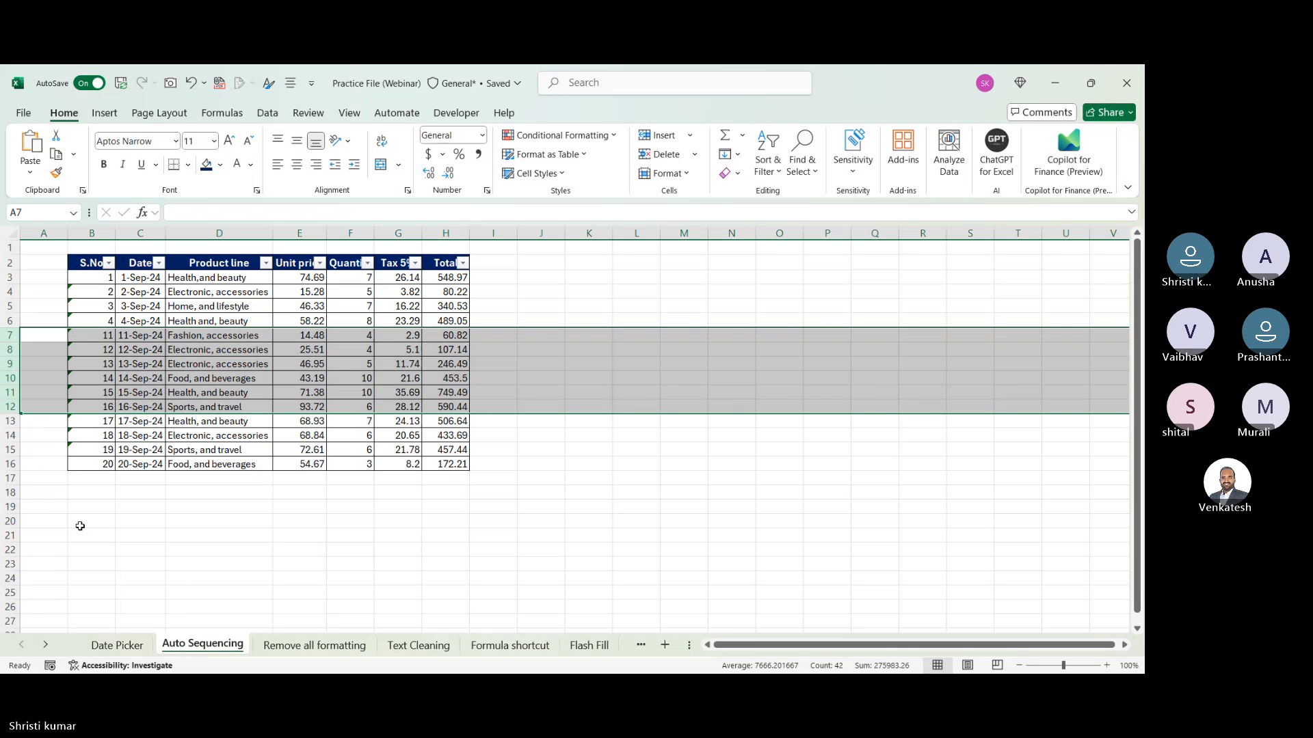
{"action": "left_click", "coordinate": [93, 287]}
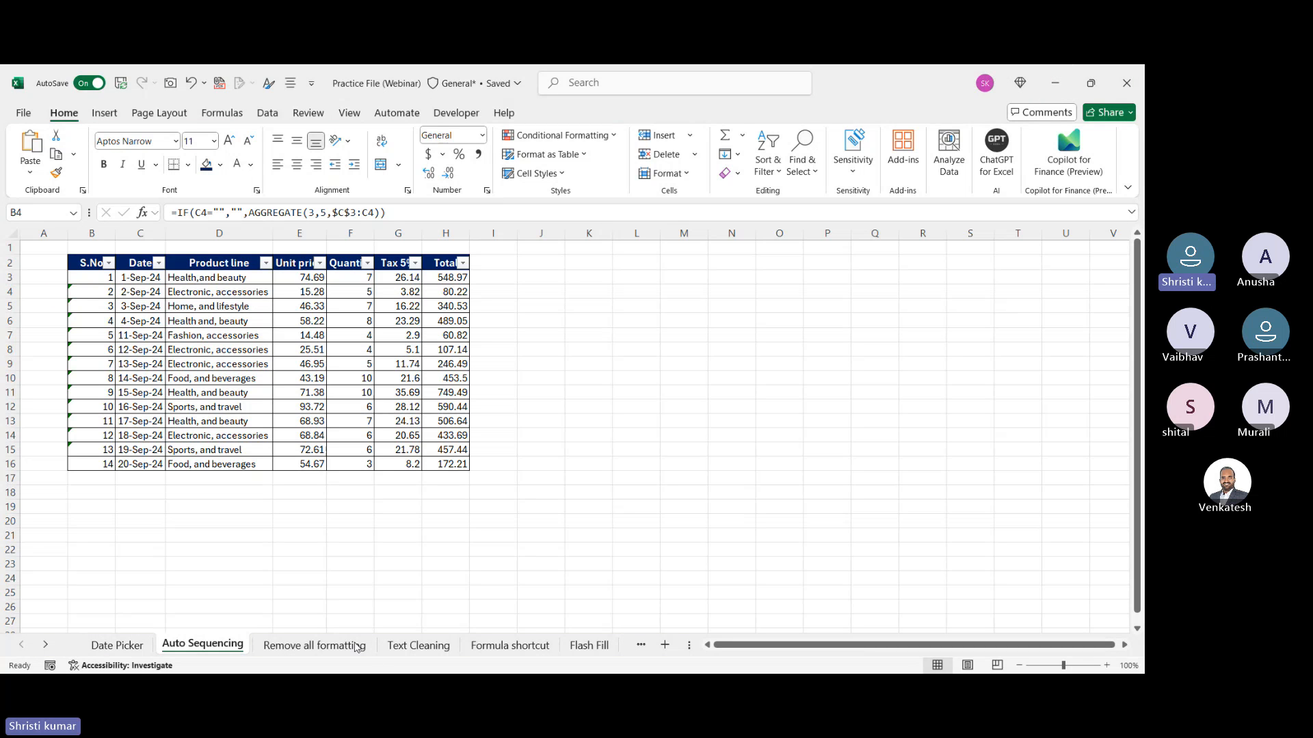
- Open the Remove all formatting sheet
{"action": "left_click", "coordinate": [336, 651]}
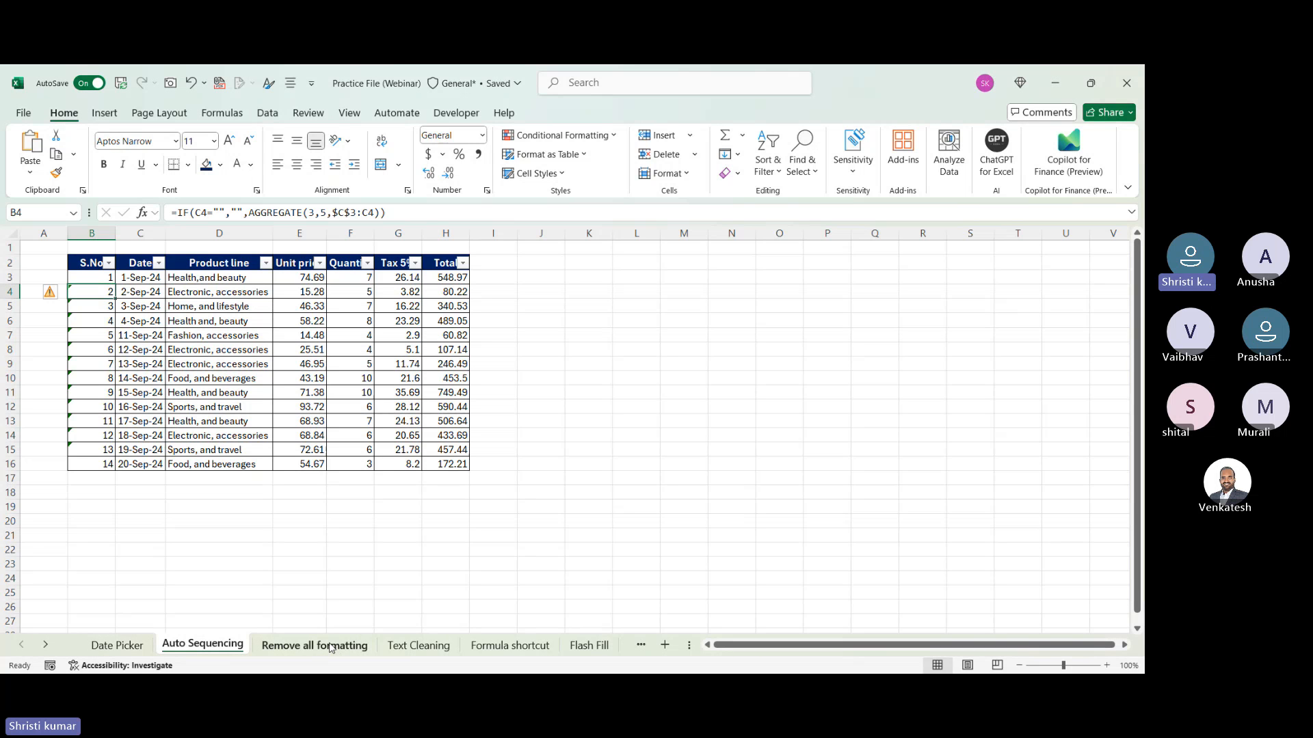
{"action": "left_click", "coordinate": [330, 646]}
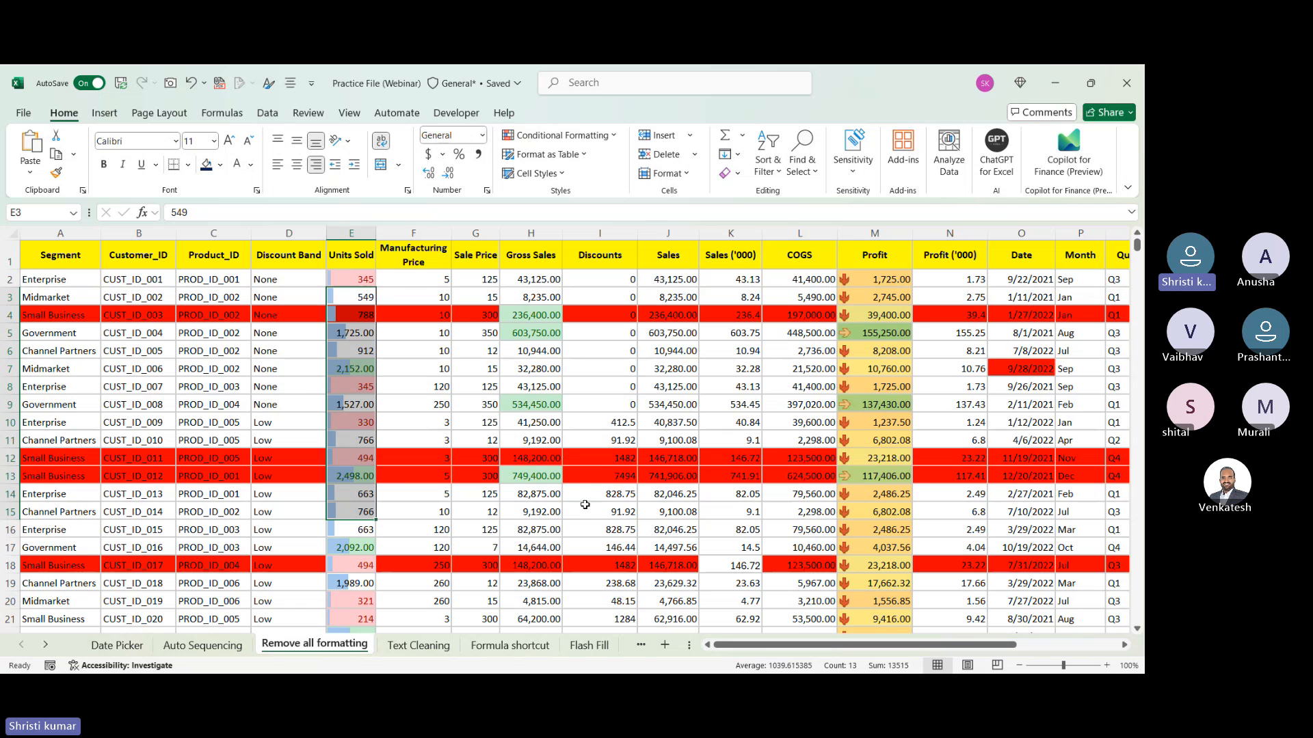
{"action": "left_click", "coordinate": [287, 364]}
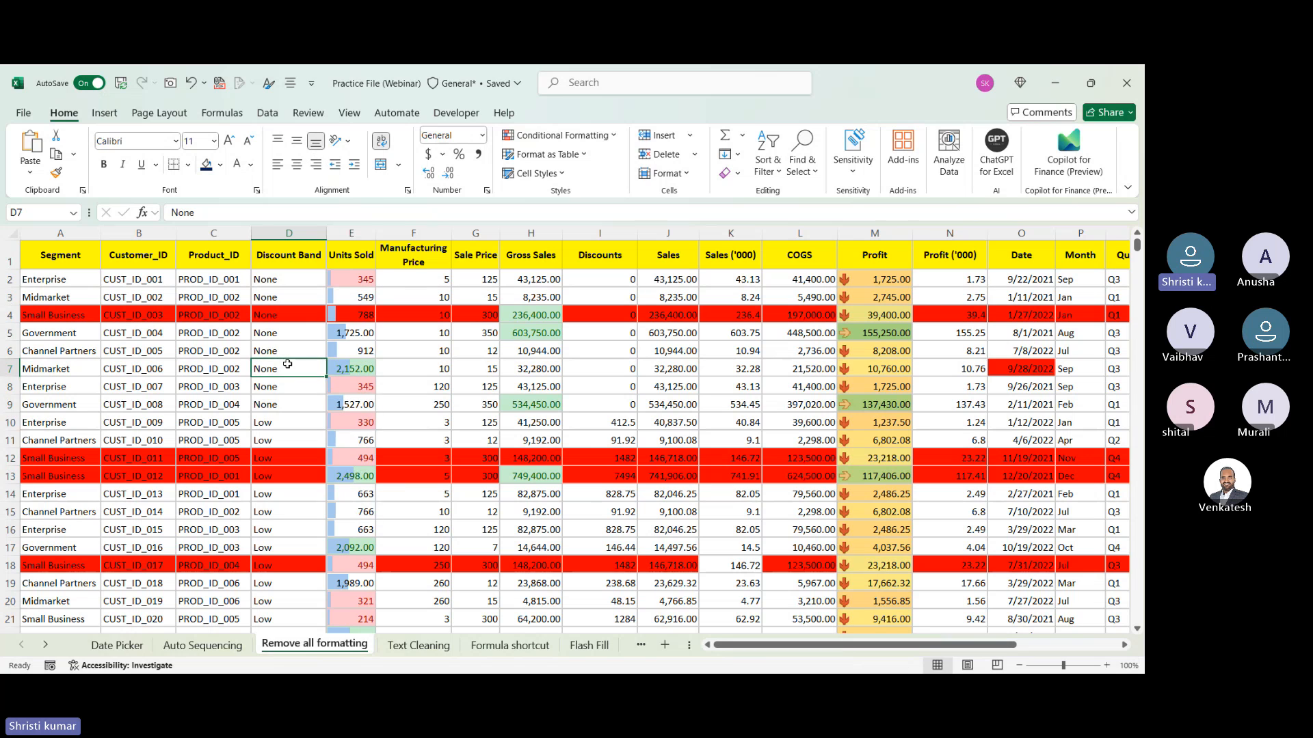
- Select the entire table including its header row and clear all of its formats
{"action": "left_click", "coordinate": [71, 276]}
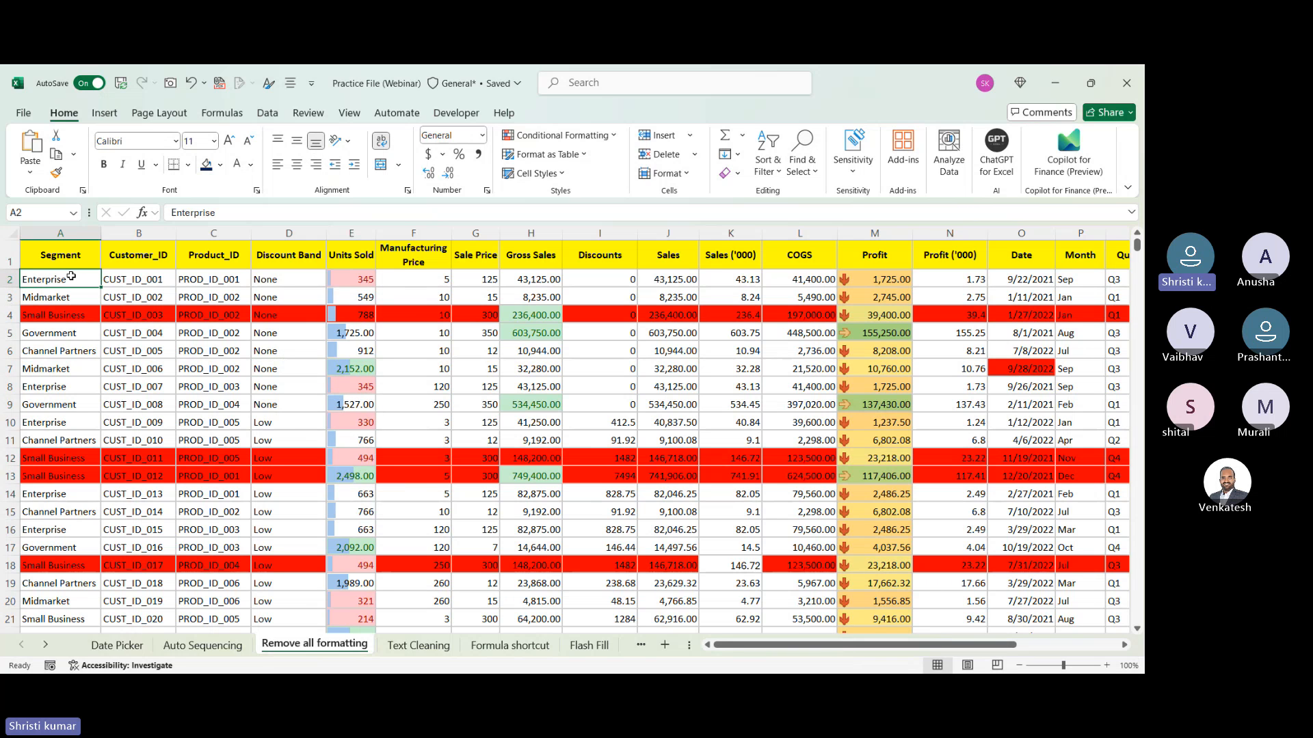
{"action": "key", "text": "ctrl+a"}
{"action": "scroll", "coordinate": [71, 275], "scroll_direction": "right", "scroll_amount": 3}
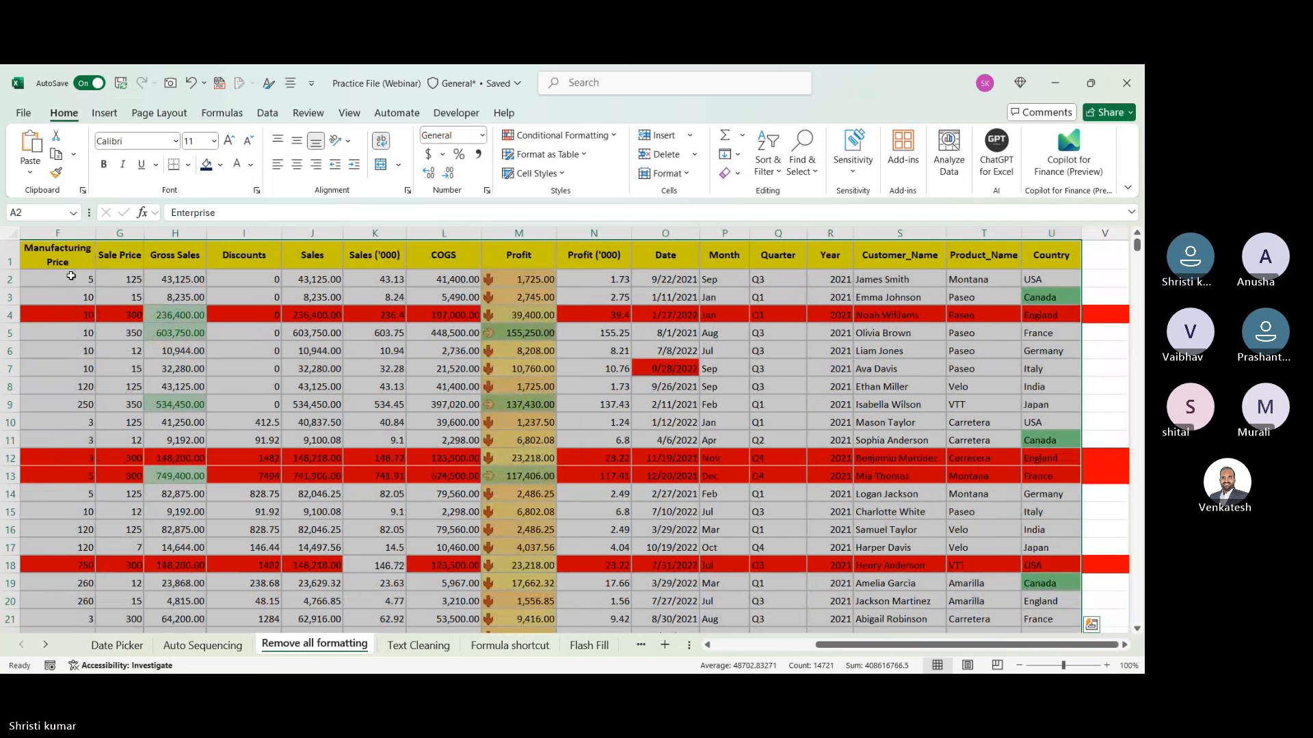
{"action": "key", "text": "alt+h"}
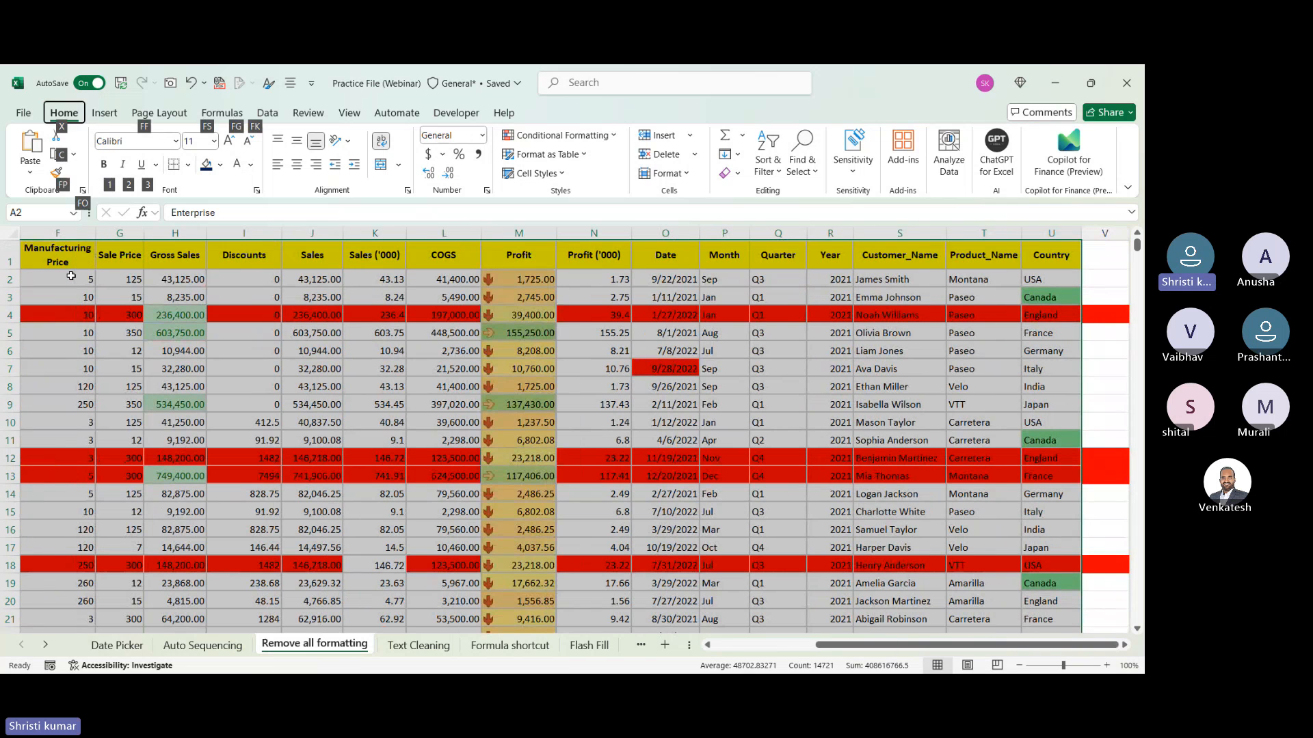
{"action": "key", "text": "e"}
{"action": "key", "text": "a"}
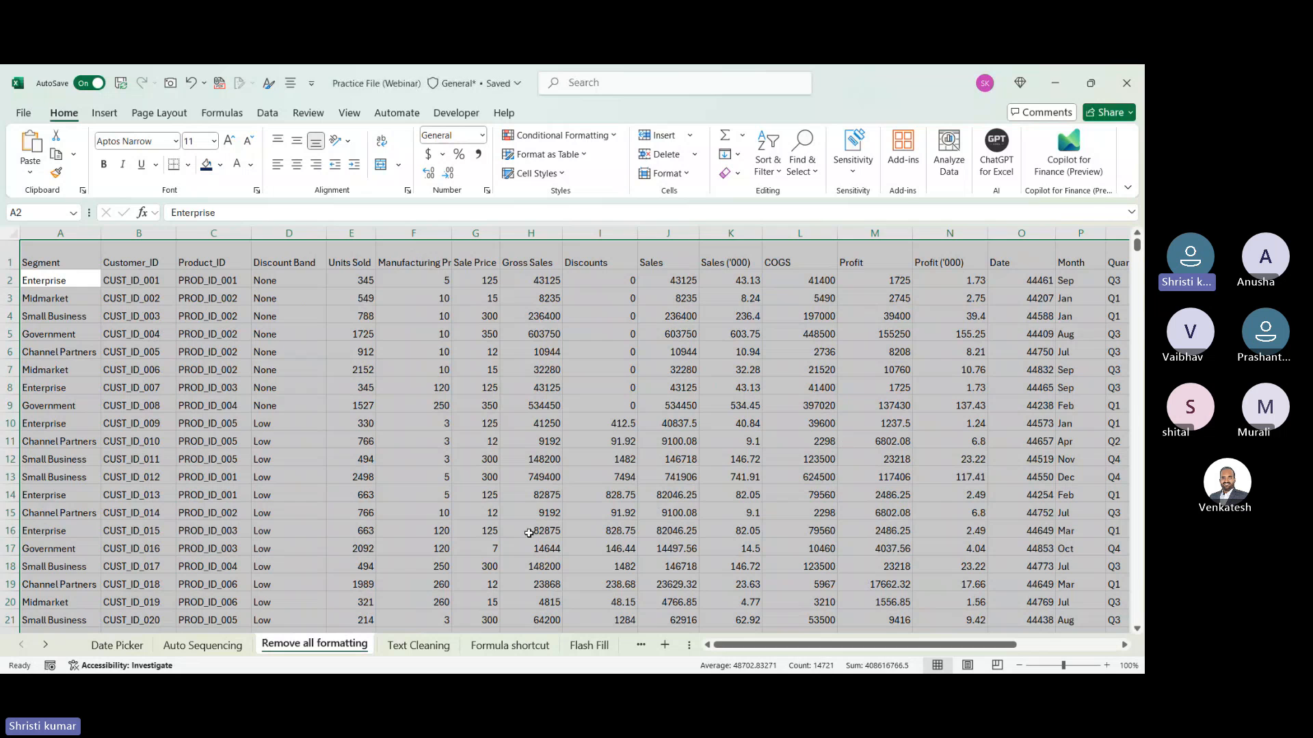
- Undo the clearing of the formats on the entire table and deselect it
{"action": "left_click", "coordinate": [581, 497]}
{"action": "left_click_drag", "start_coordinate": [780, 646], "coordinate": [742, 651]}
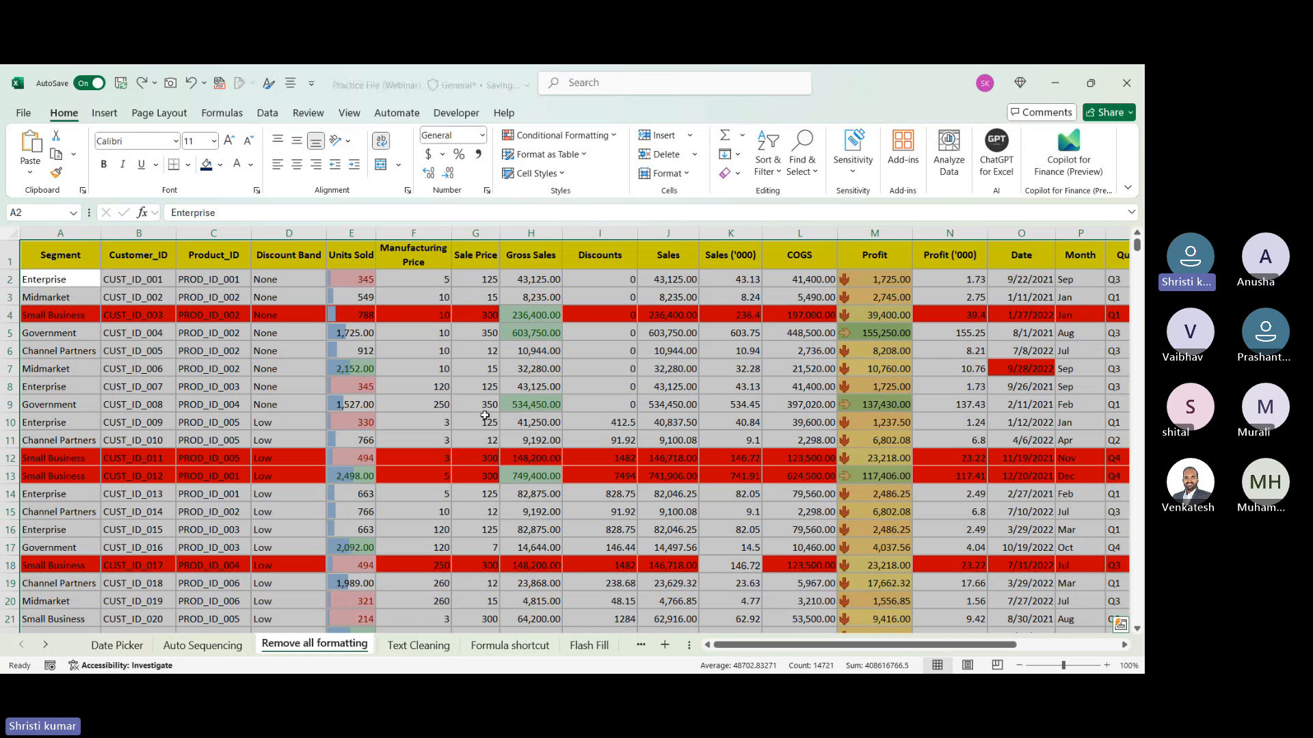
{"action": "left_click", "coordinate": [485, 417]}
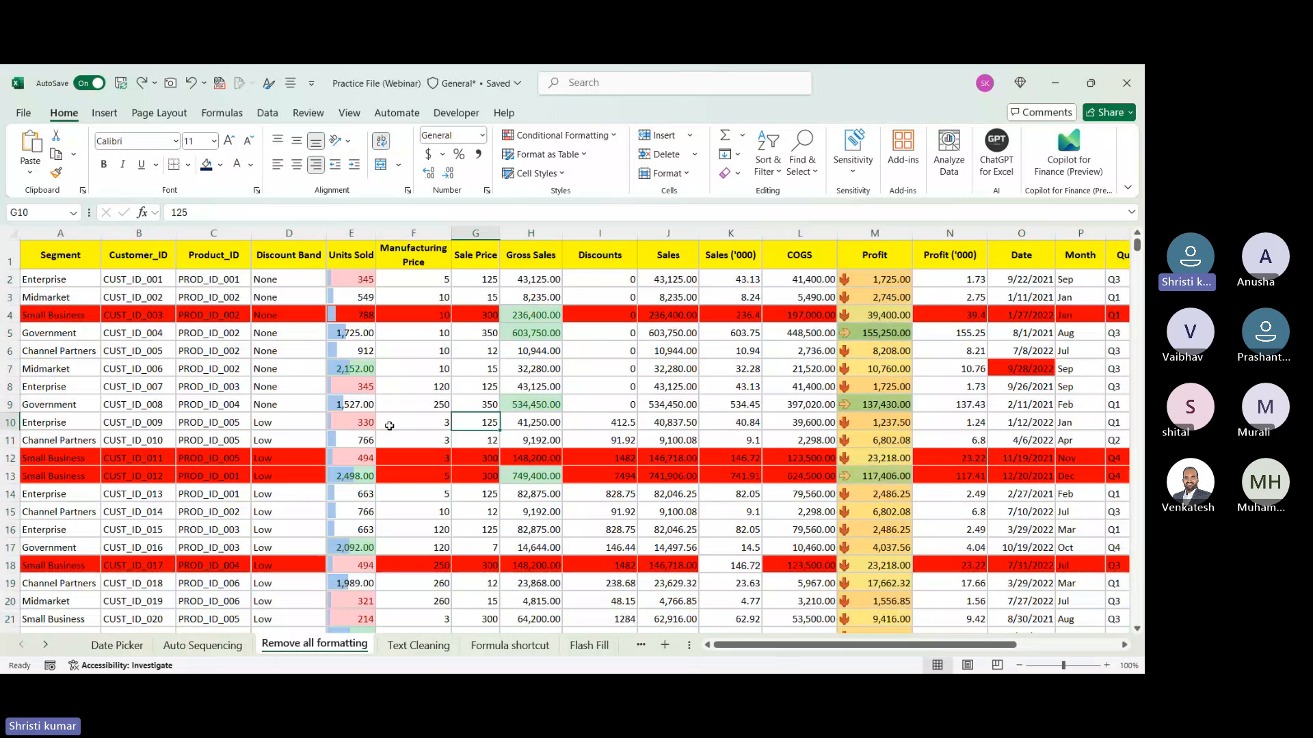
{"action": "left_click", "coordinate": [413, 656]}
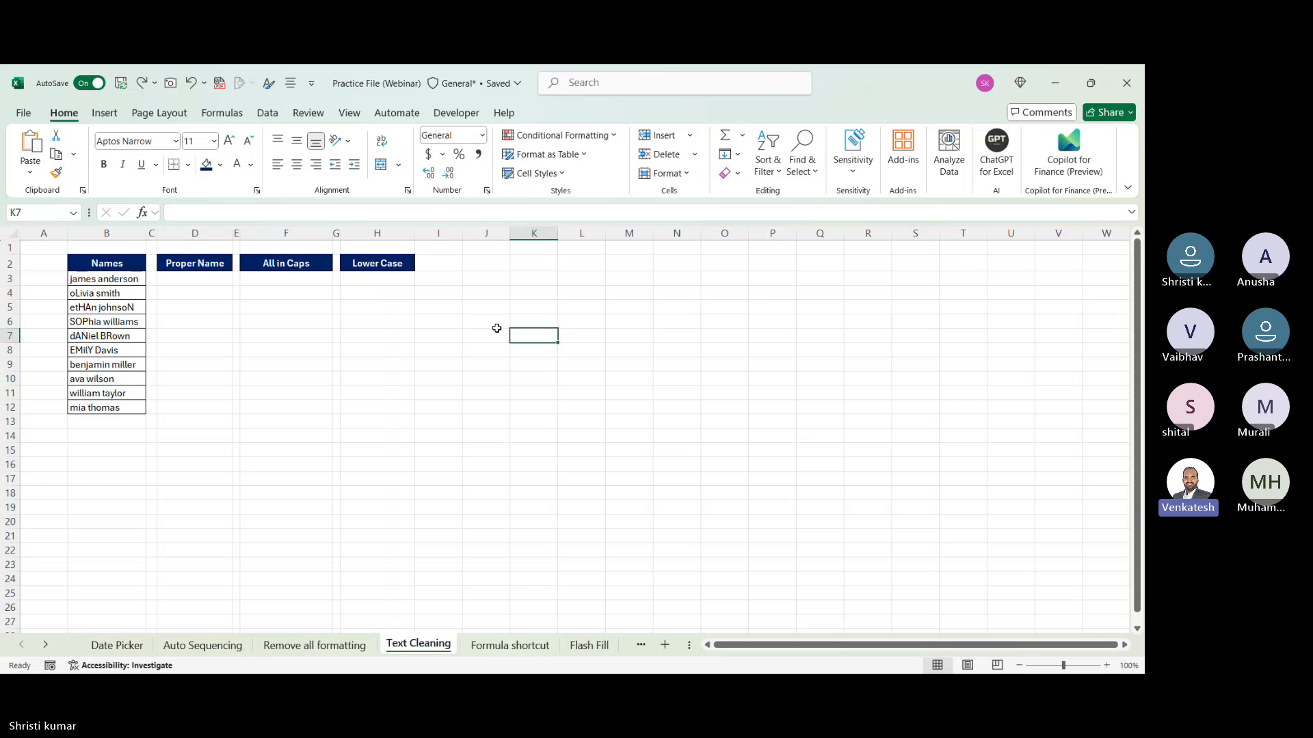
{"action": "left_click", "coordinate": [328, 647]}
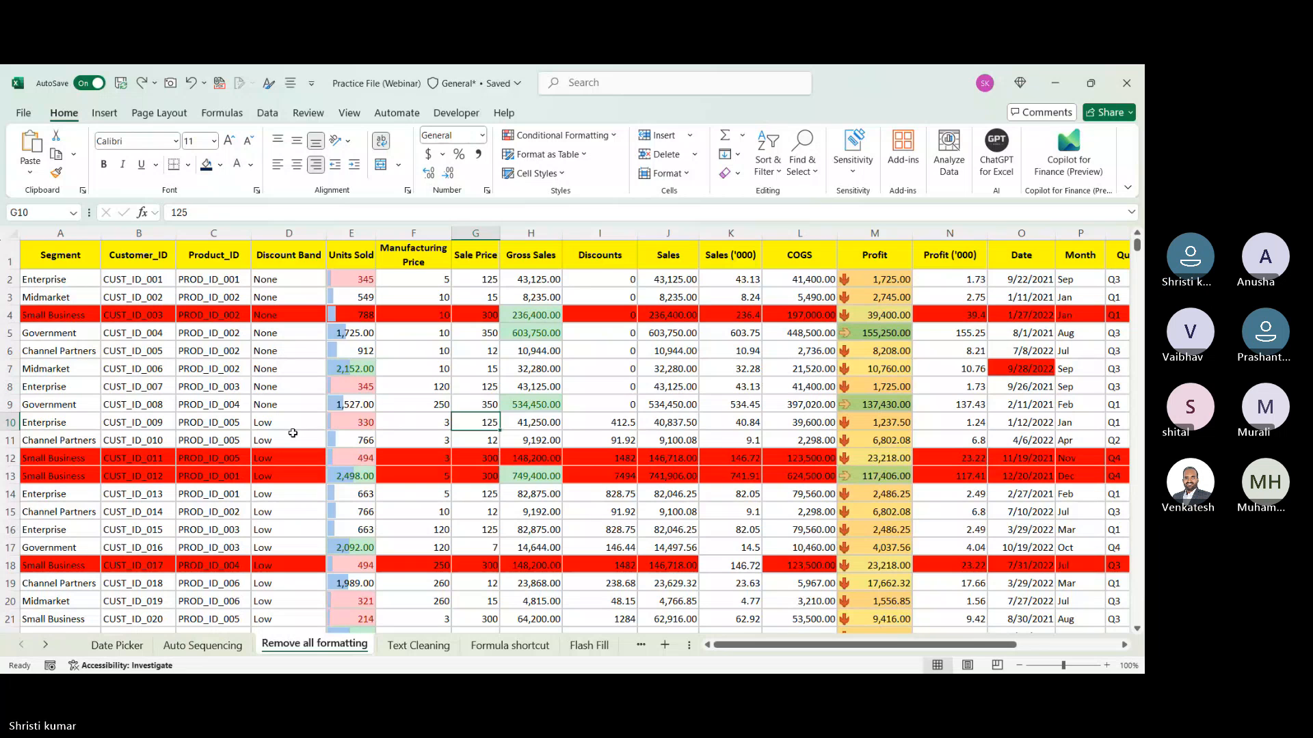
{"action": "left_click", "coordinate": [246, 351]}
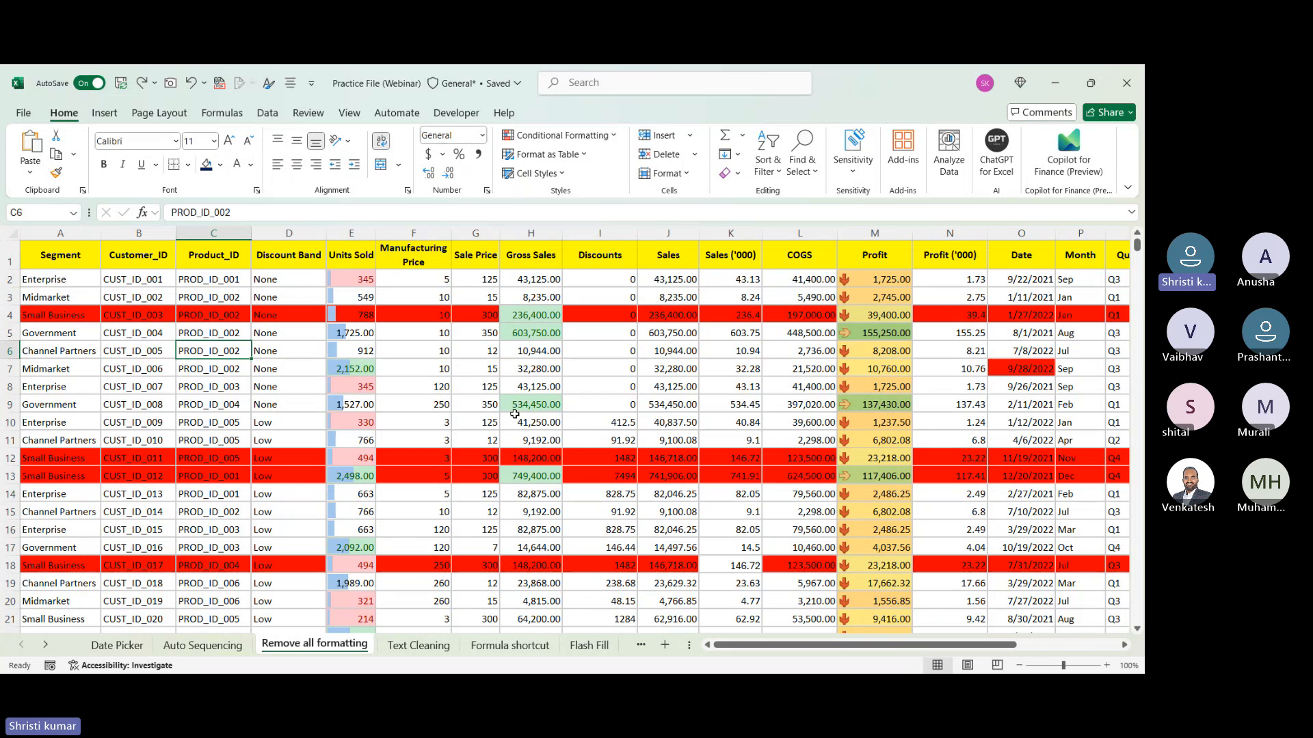
{"action": "left_click", "coordinate": [141, 352]}
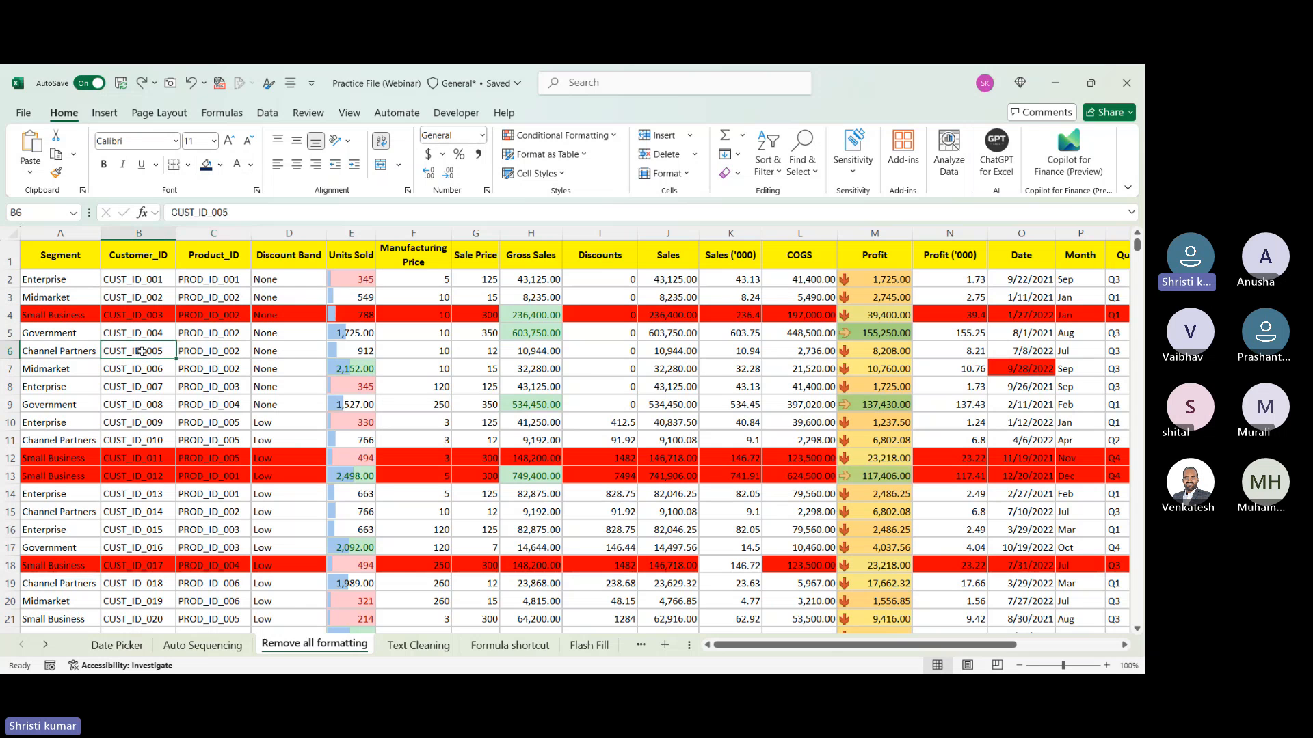
- Select the entire table including its header row and examine how far the selection extends across the columns
{"action": "left_click", "coordinate": [61, 278]}
{"action": "key", "text": "ctrl+a"}
{"action": "scroll", "coordinate": [61, 279], "scroll_direction": "right", "scroll_amount": 3}
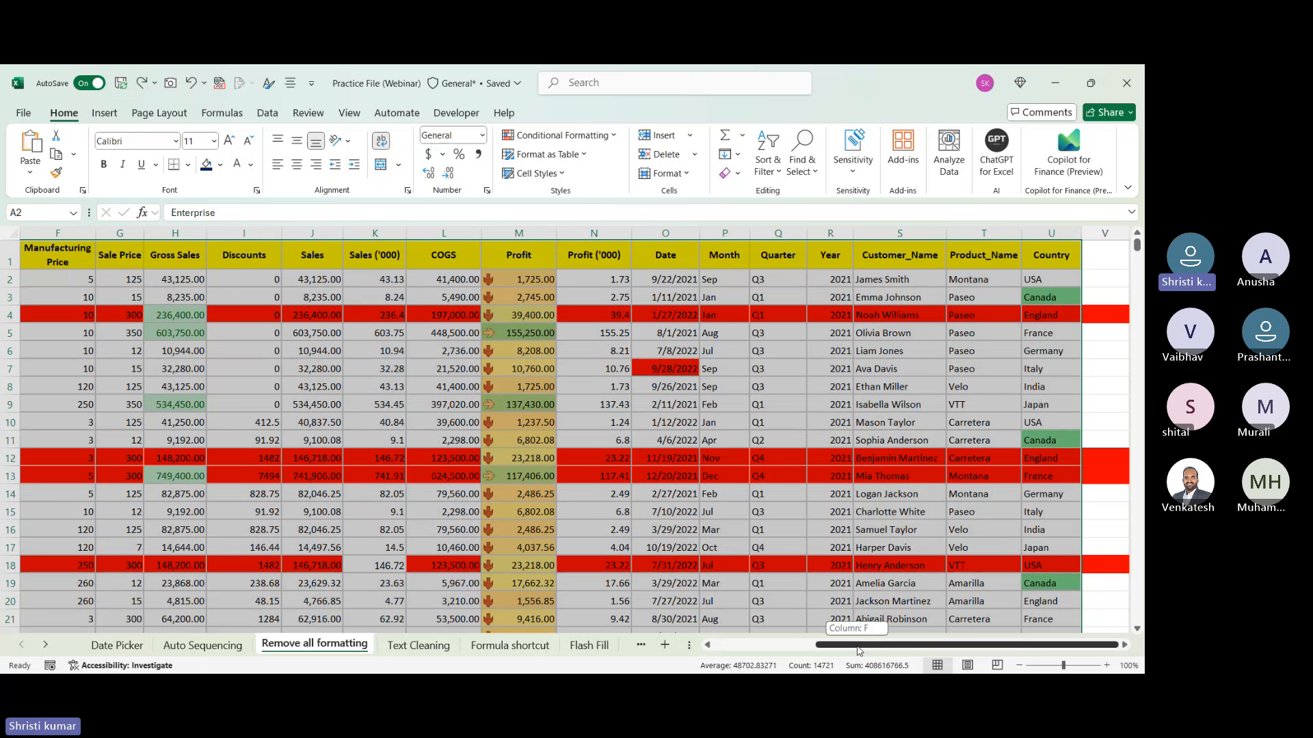
{"action": "left_click_drag", "start_coordinate": [861, 651], "coordinate": [758, 651]}
{"action": "left_click", "coordinate": [379, 457]}
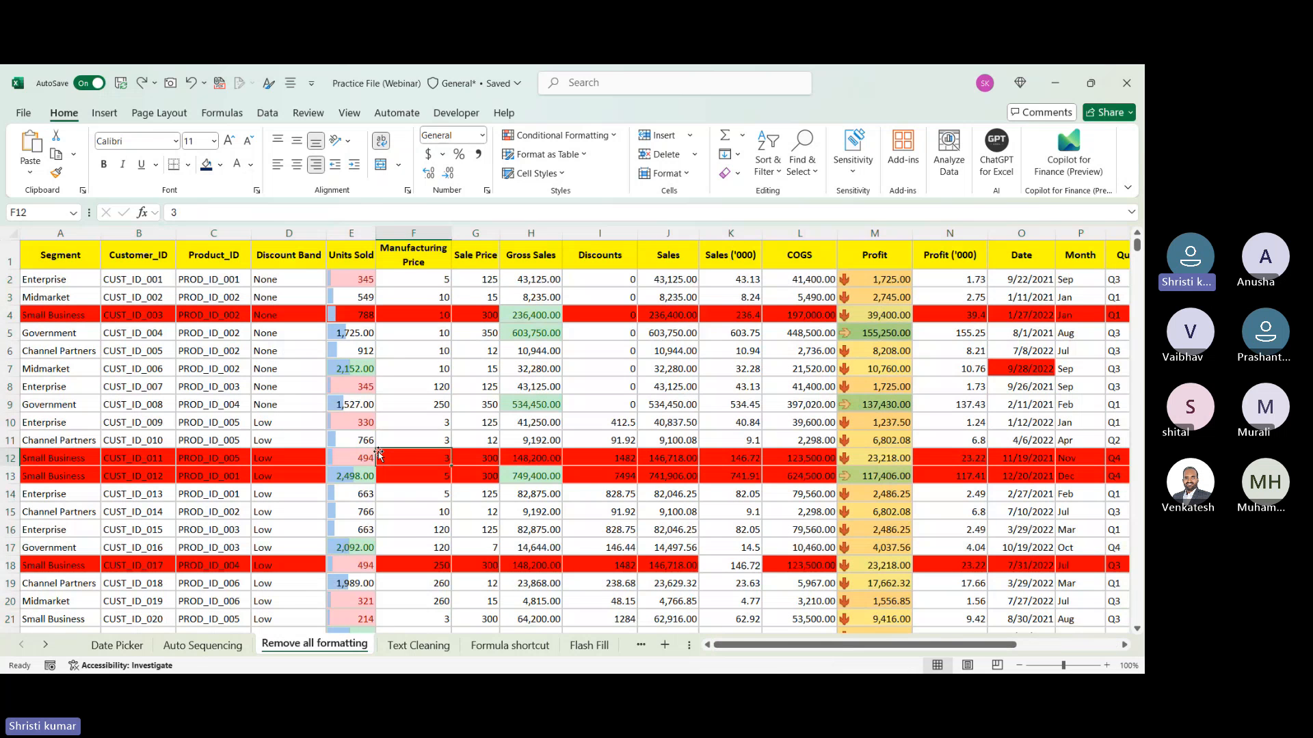
- Select the data from A2 to the last used cell, excluding the header row, and clear its formats
{"action": "left_click", "coordinate": [60, 282]}
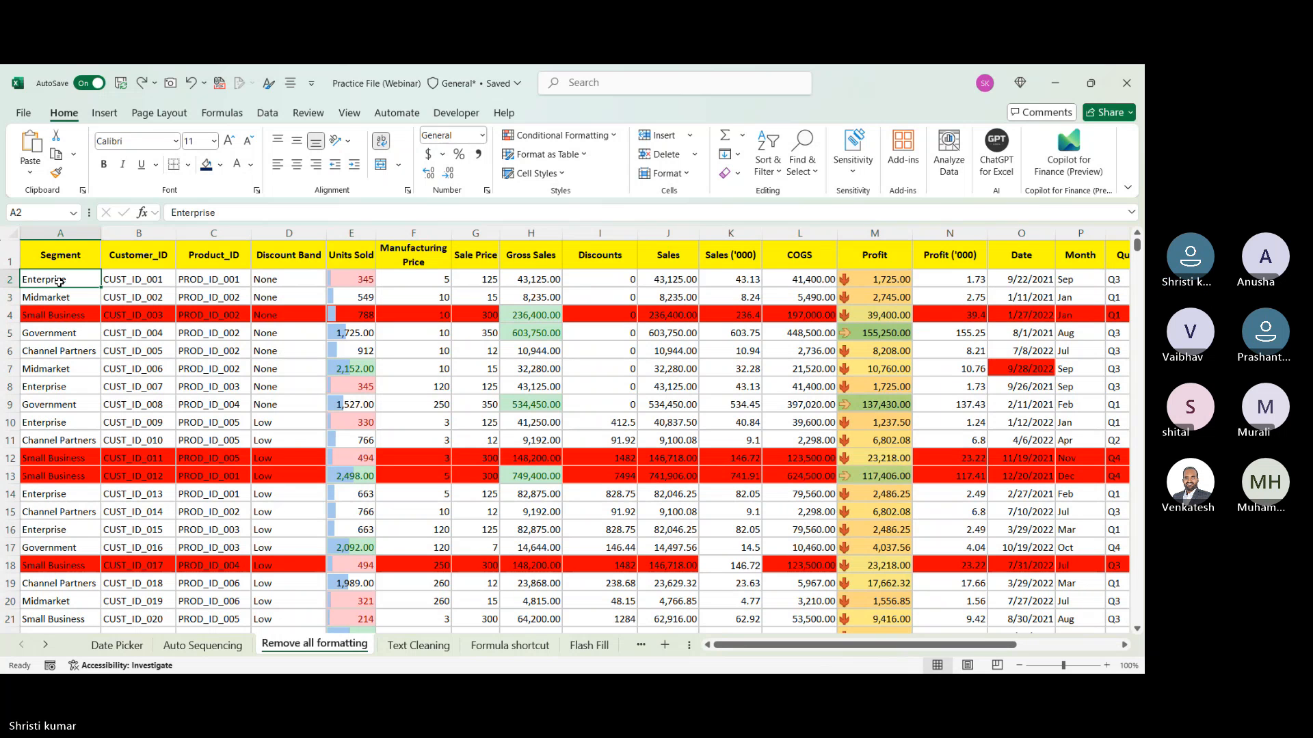
{"action": "key", "text": "ctrl+shift+End"}
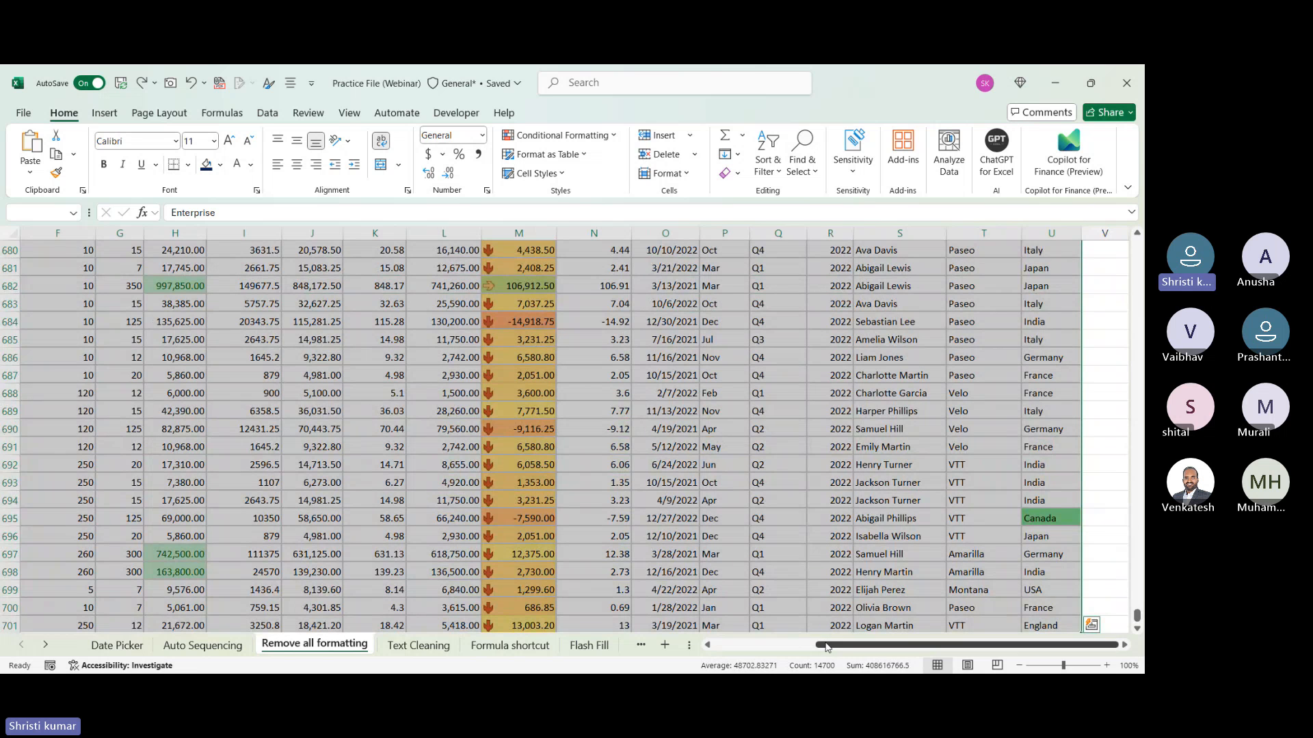
{"action": "left_click_drag", "start_coordinate": [827, 646], "coordinate": [722, 646]}
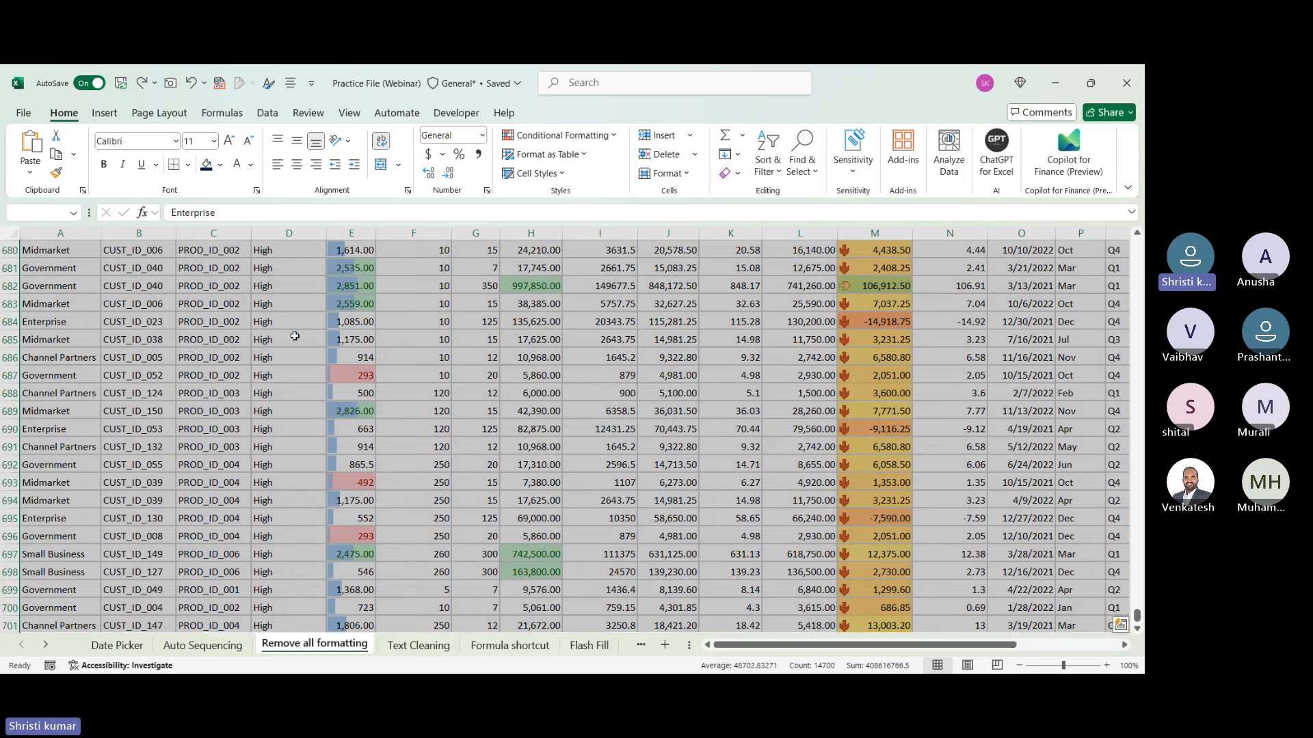
{"action": "key", "text": "alt+h"}
{"action": "key", "text": "e"}
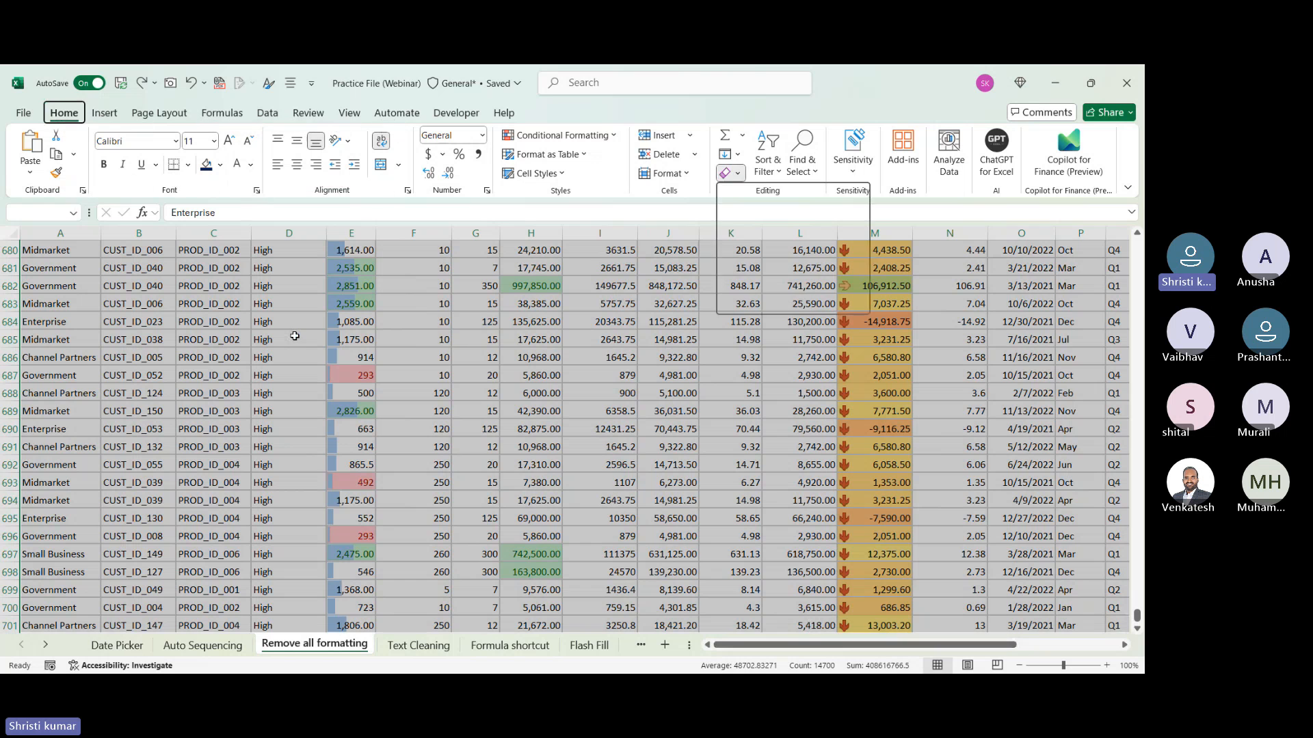
{"action": "key", "text": "f"}
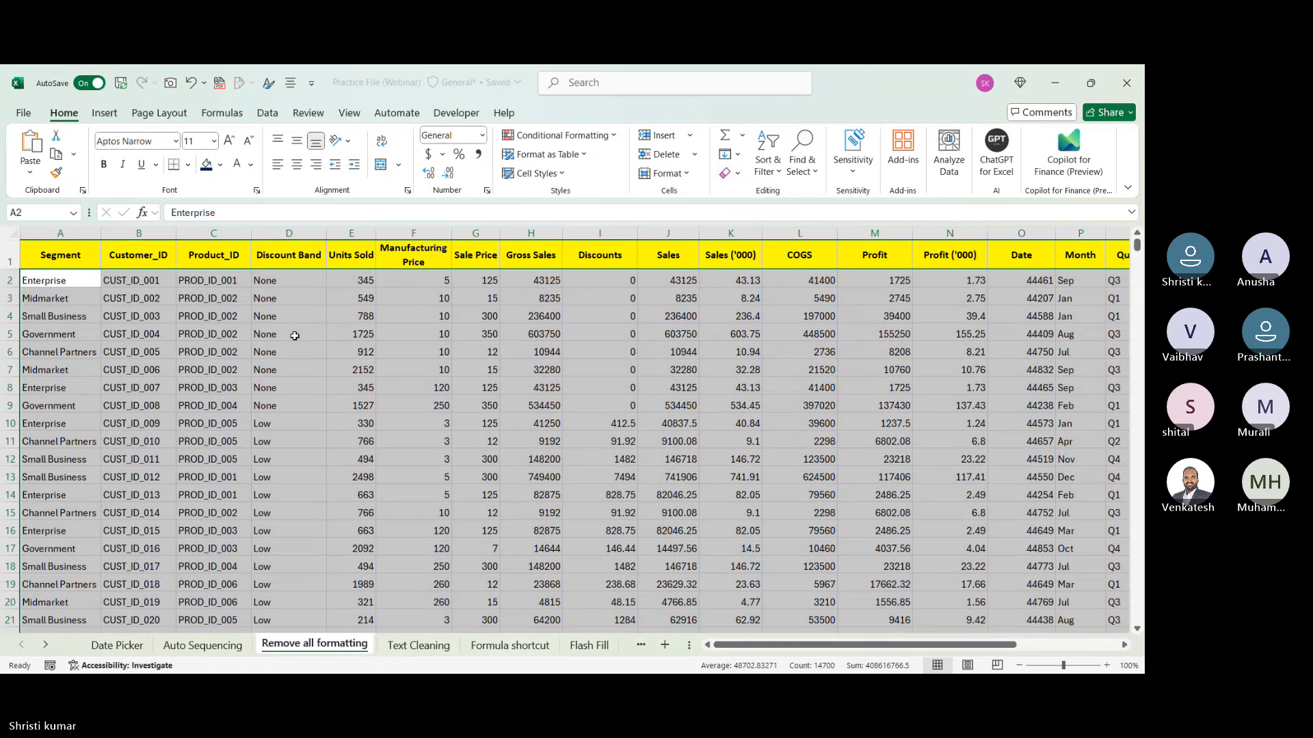
- Undo the clearing of formats on the data rows below the header and deselect them
{"action": "left_click", "coordinate": [402, 353]}
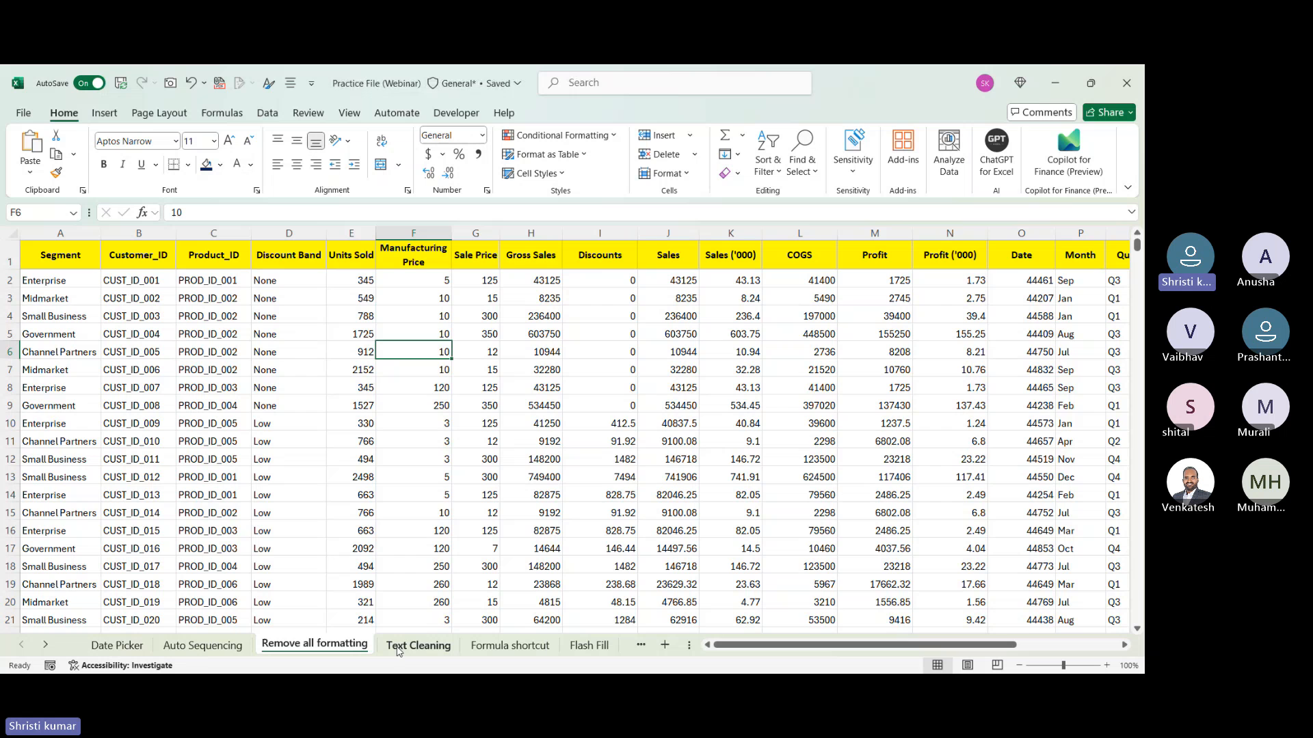
{"action": "key", "text": "ctrl+z"}
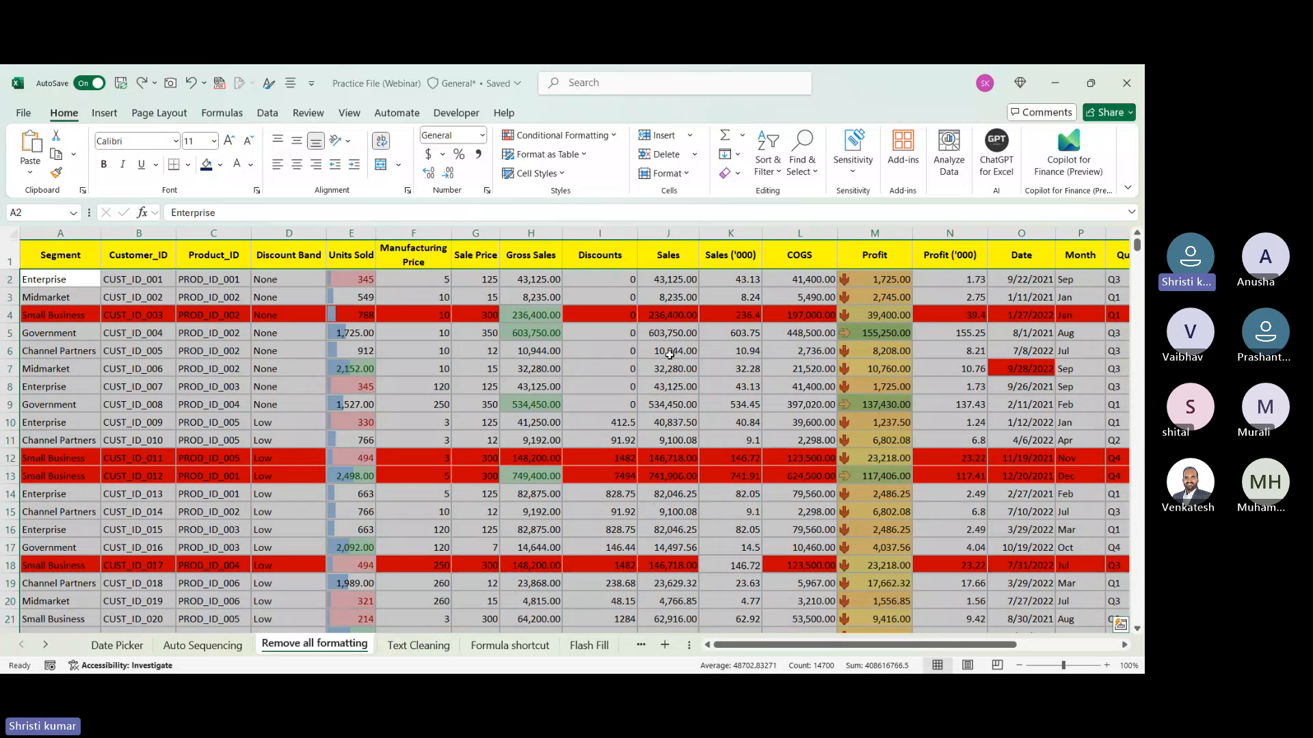
{"action": "left_click", "coordinate": [655, 397]}
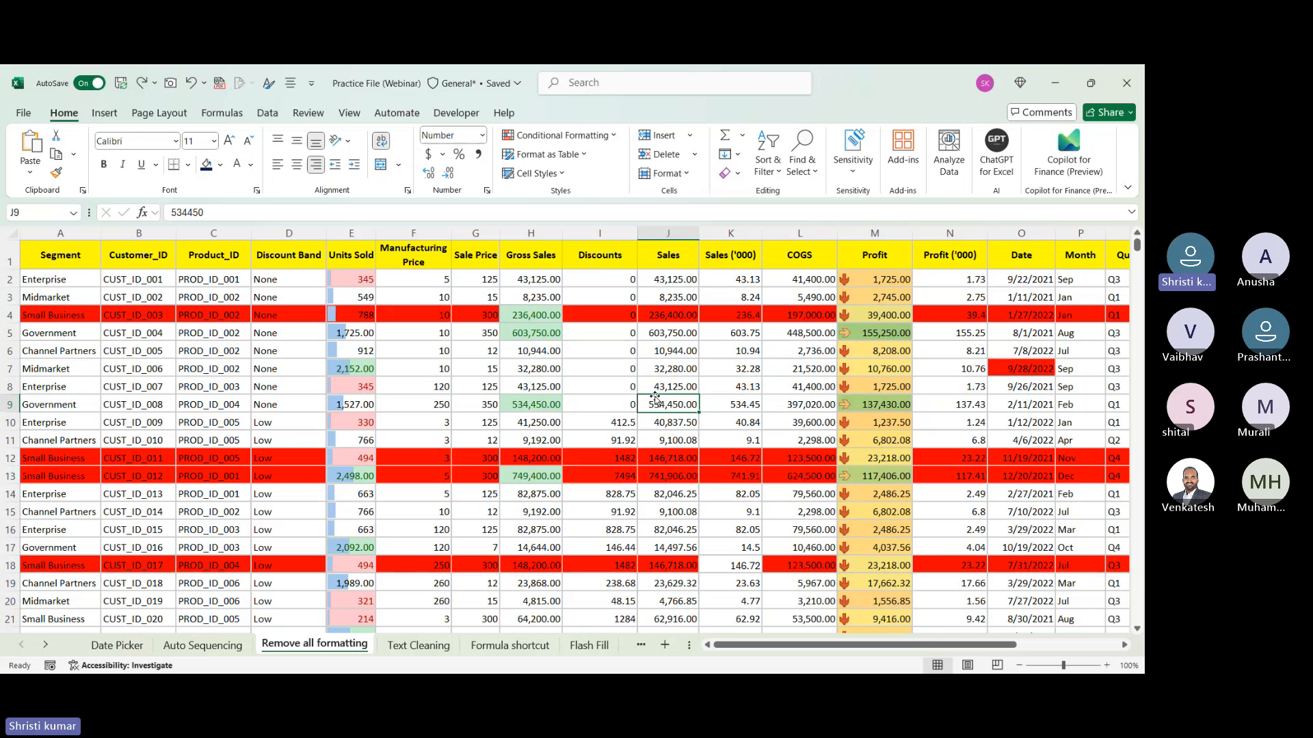
- On the Text Cleaning sheet, enter =PROPER(B3) in D3 to convert the first name to proper case
{"action": "left_click", "coordinate": [441, 647]}
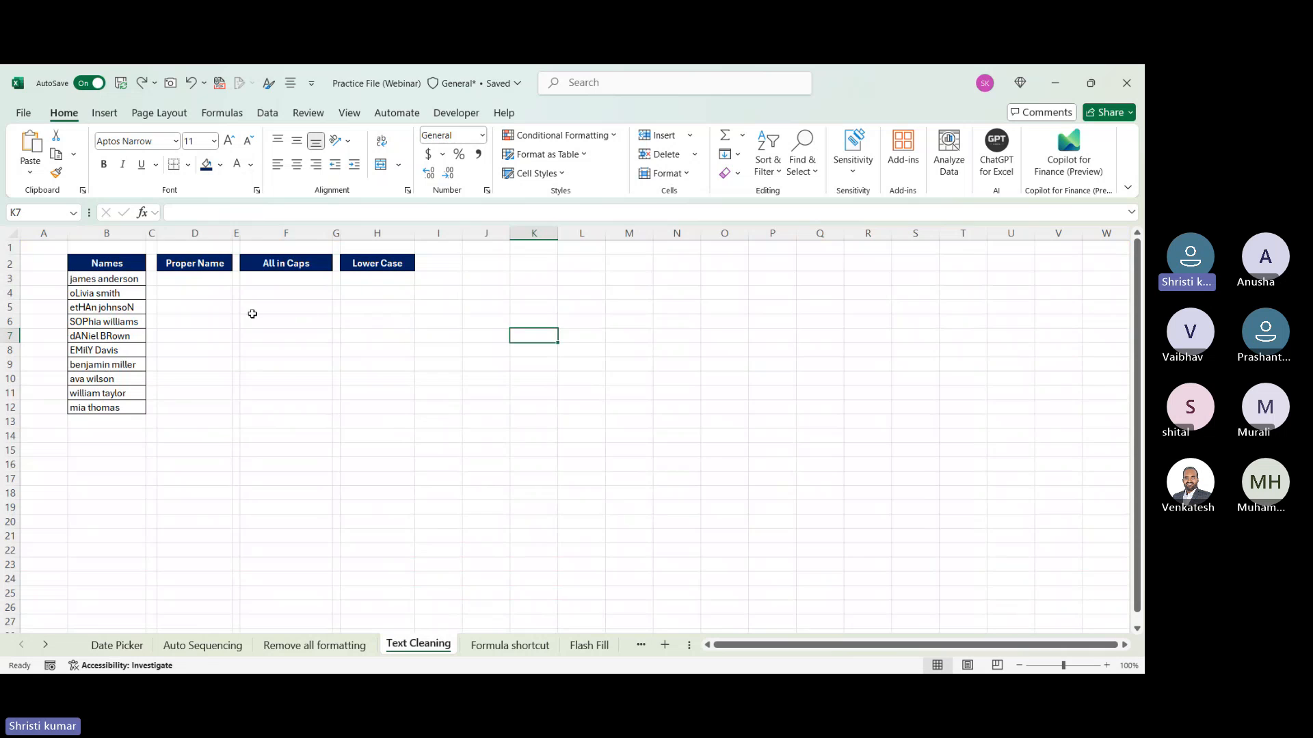
{"action": "left_click", "coordinate": [208, 281]}
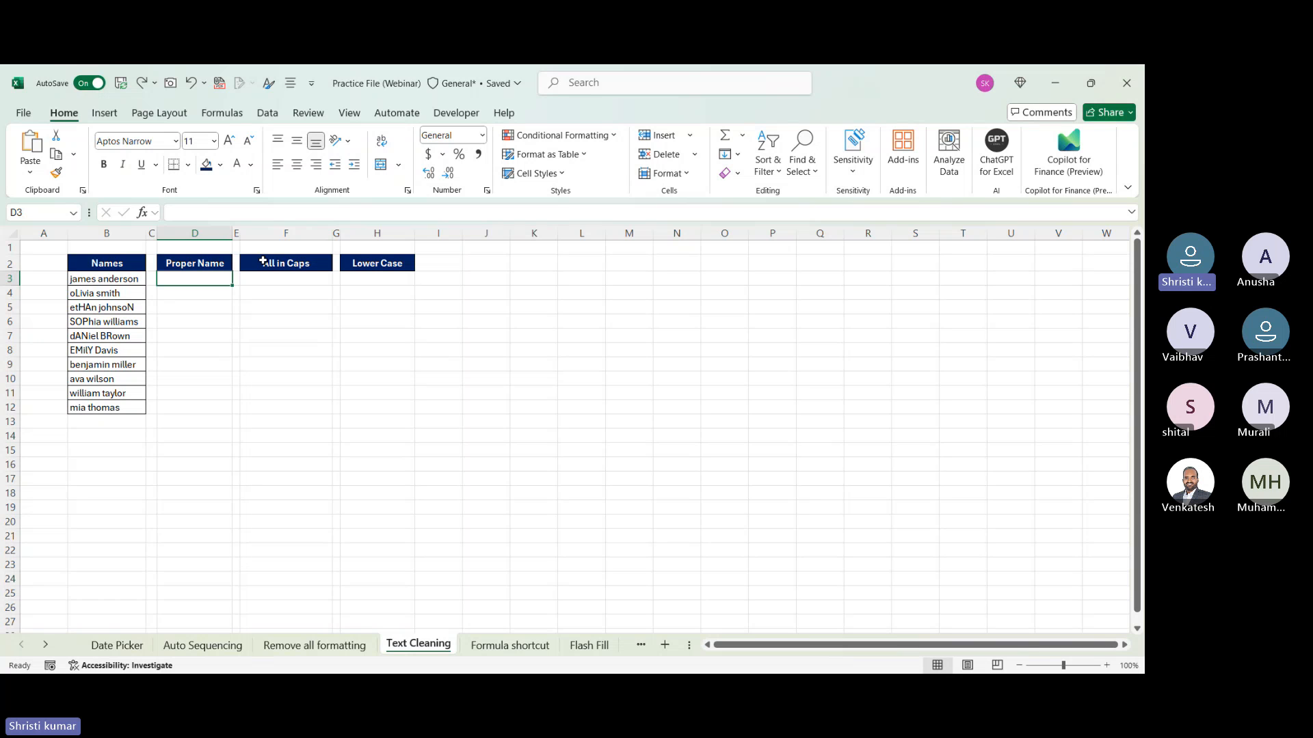
{"action": "type", "text": "=PROP"}
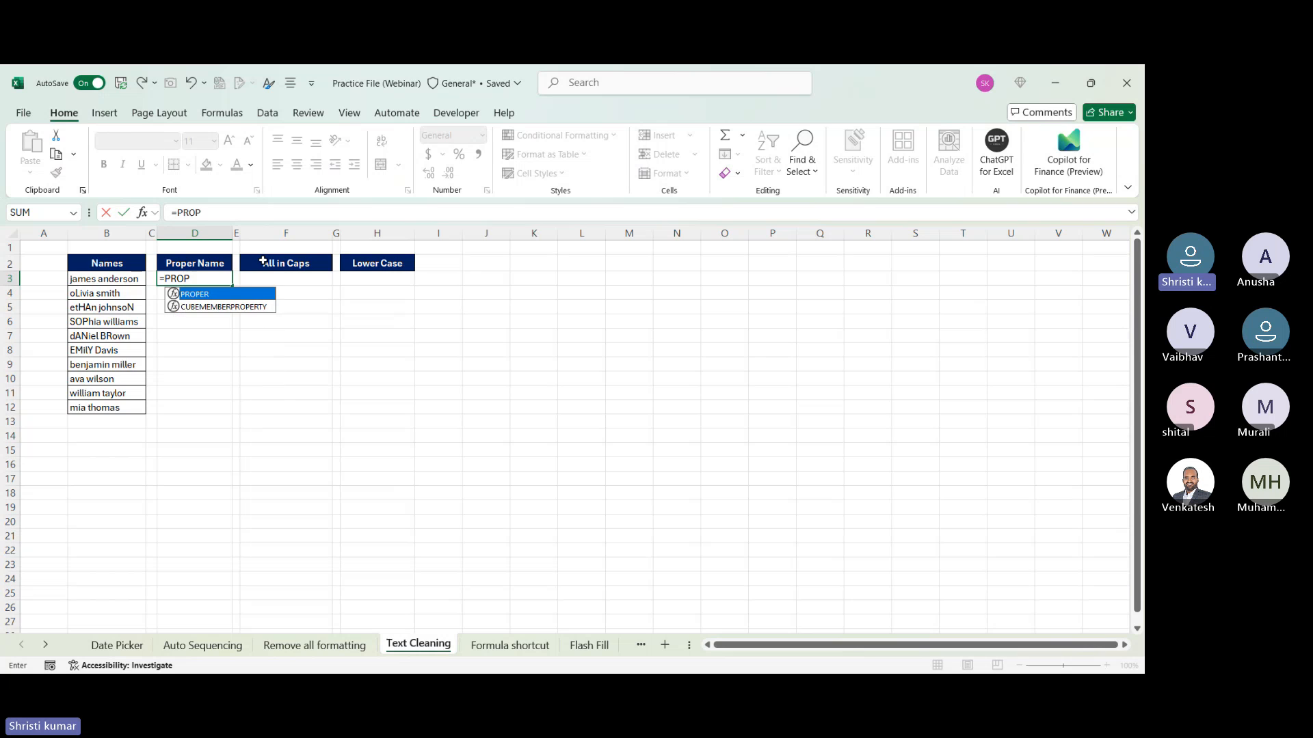
{"action": "type", "text": "ER("}
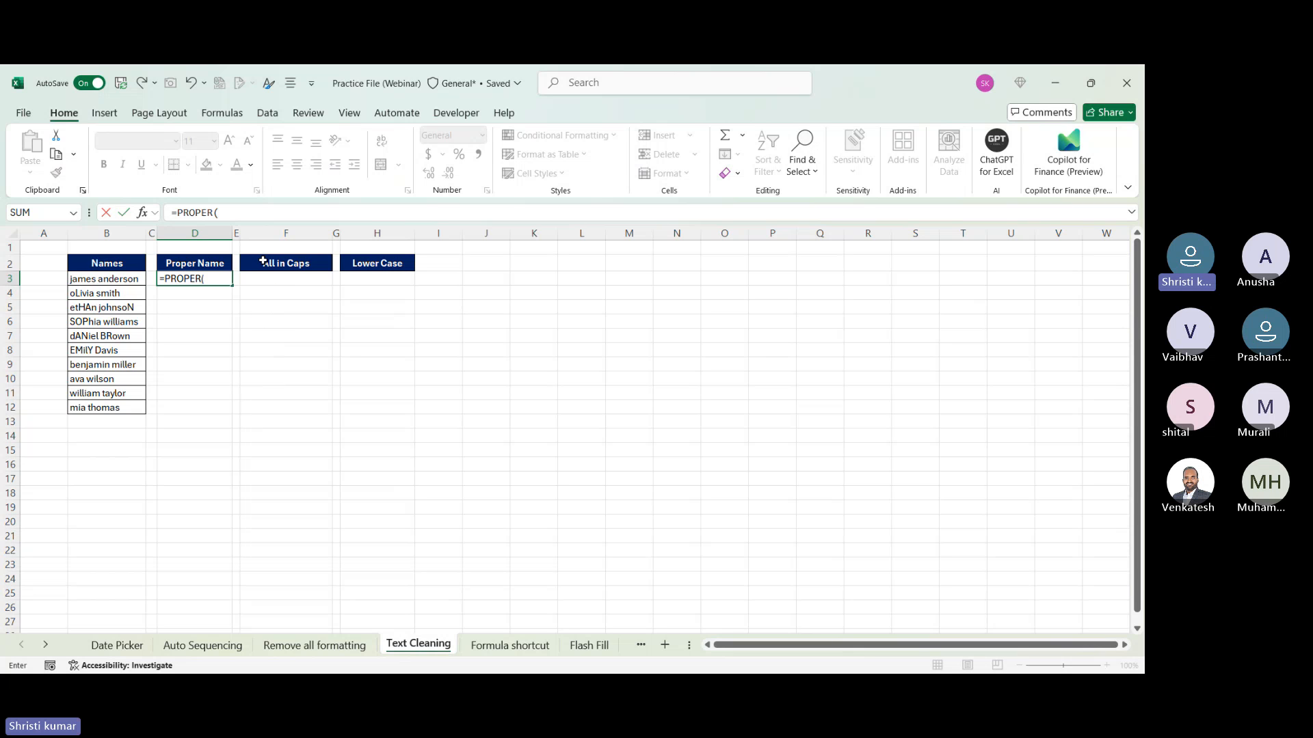
{"action": "key", "text": "Left"}
{"action": "key", "text": "Left"}
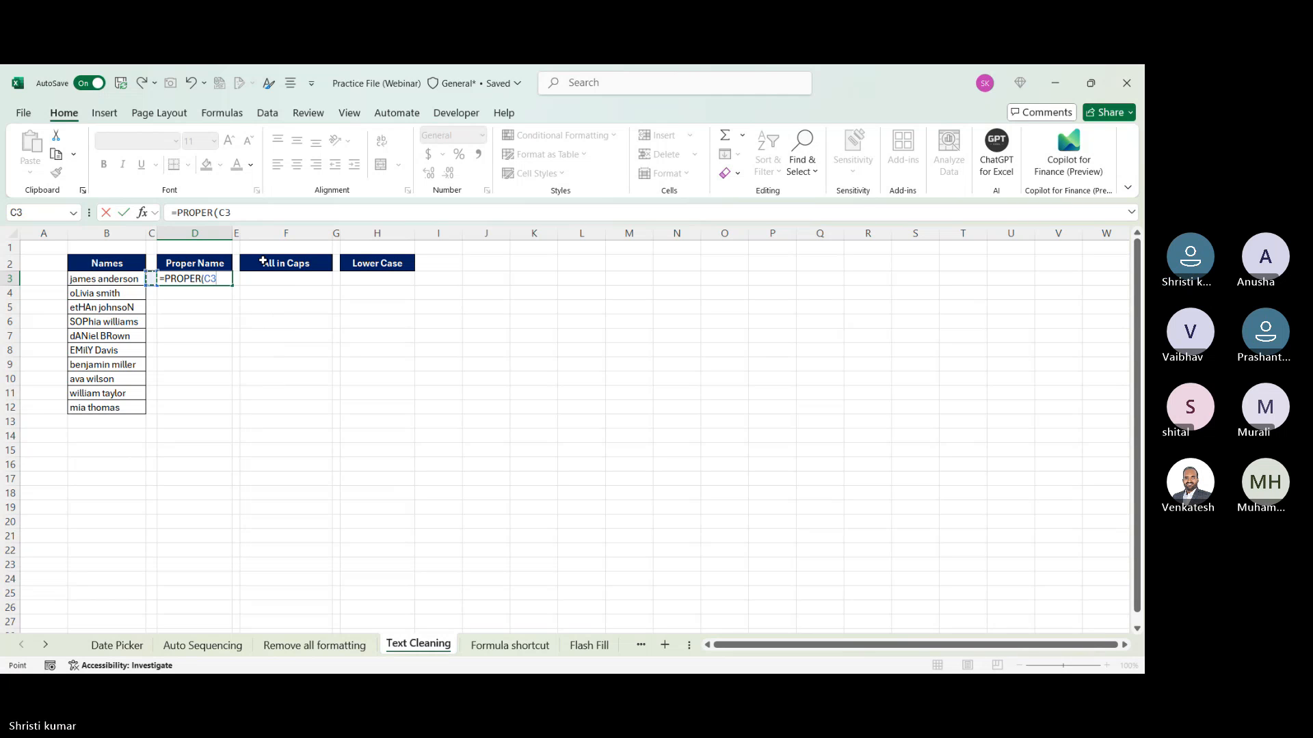
{"action": "key", "text": "ctrl+Return"}
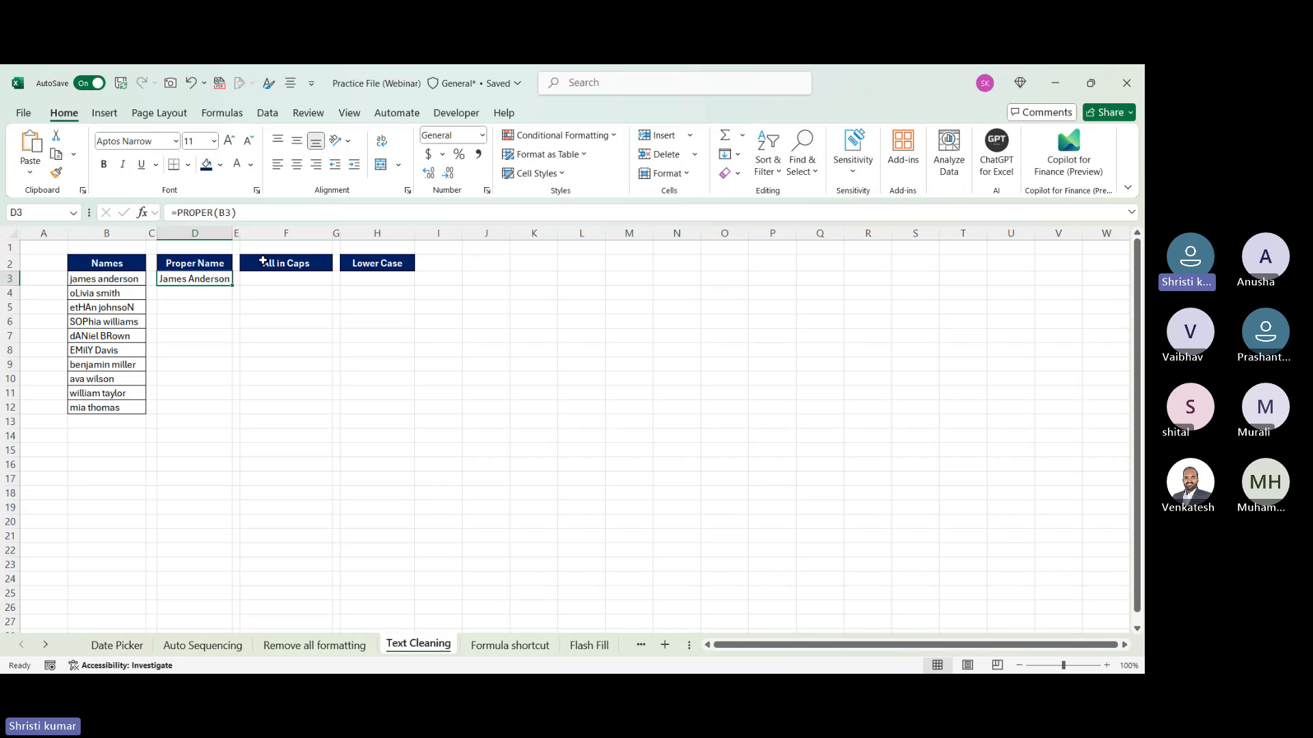
- Enter =UPPER(B3) in F3 to convert the first name to all capitals
{"action": "key", "text": "Right"}
{"action": "key", "text": "Right"}
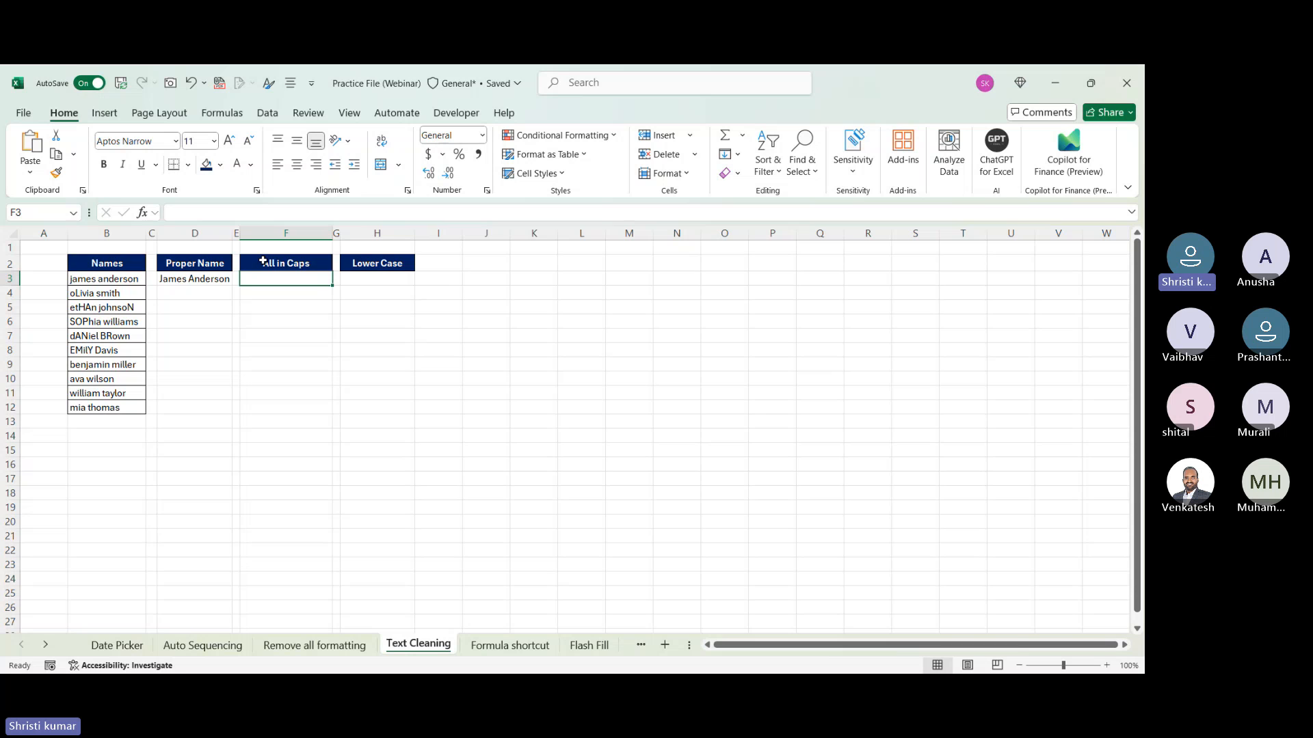
{"action": "type", "text": "="}
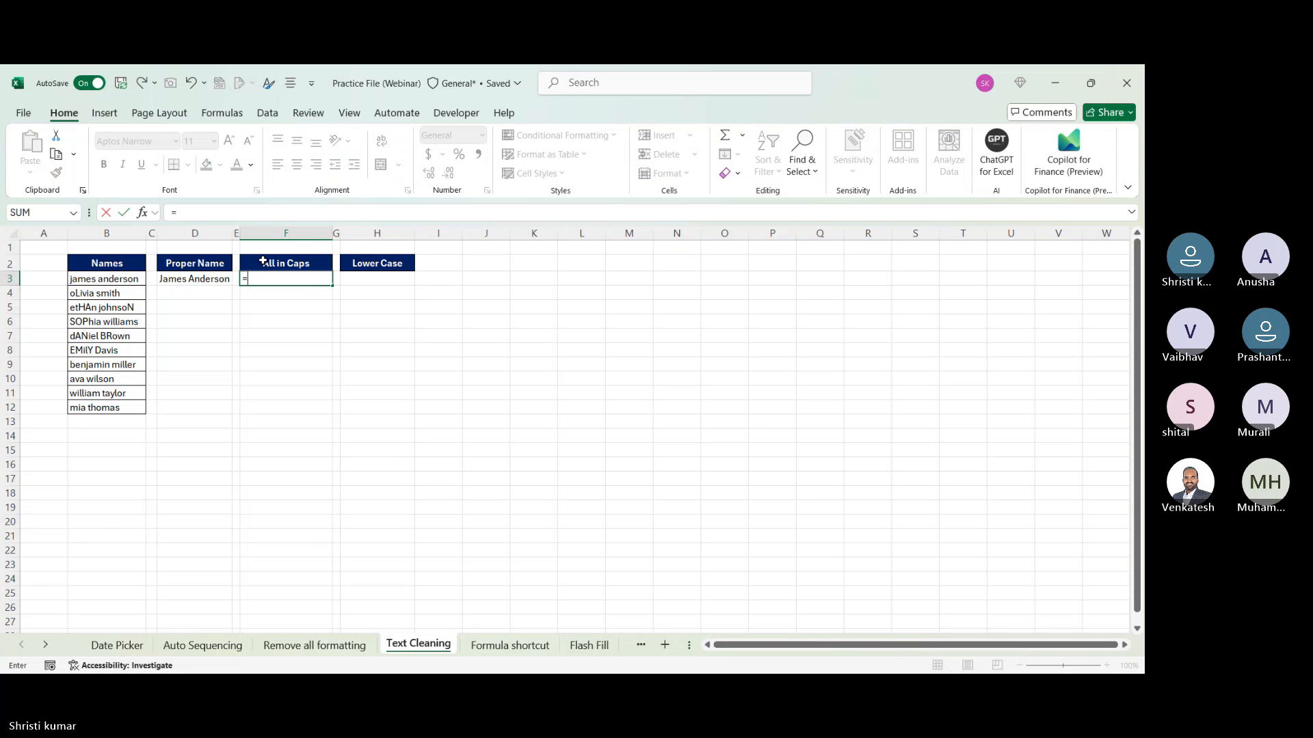
{"action": "type", "text": "UP"}
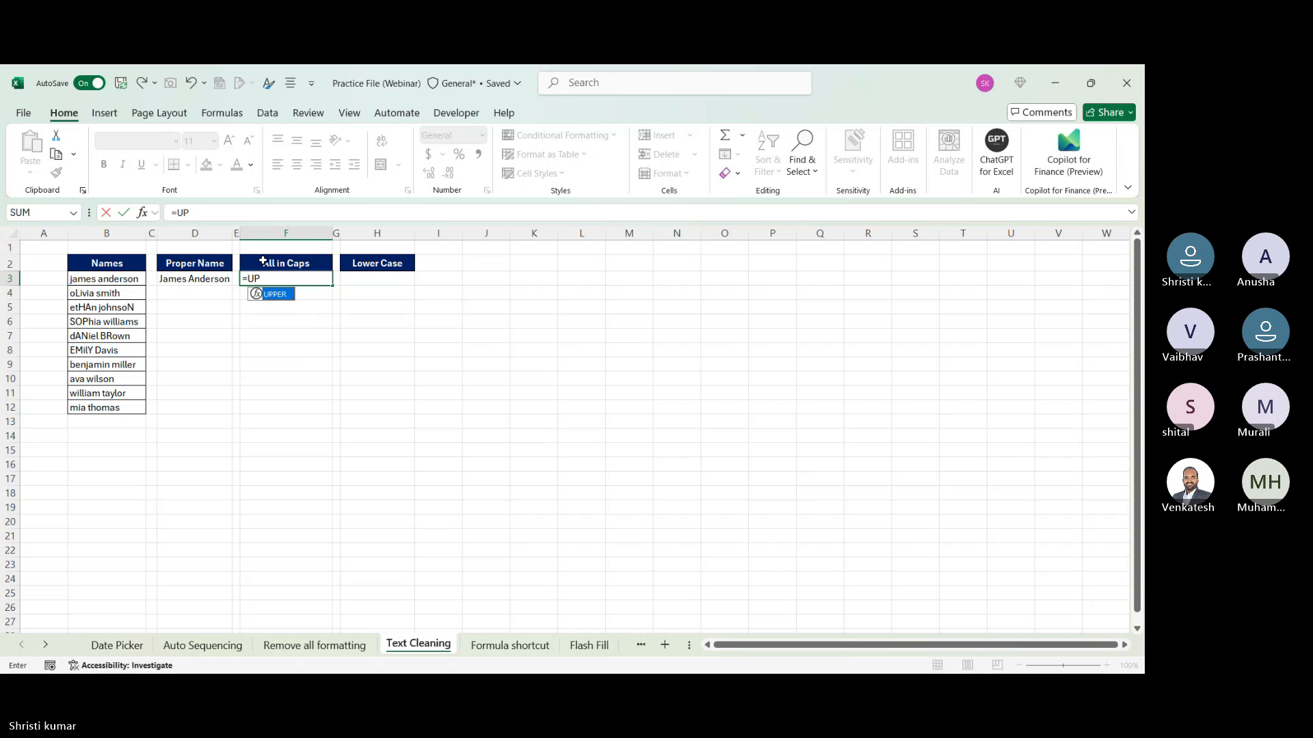
{"action": "key", "text": "Tab"}
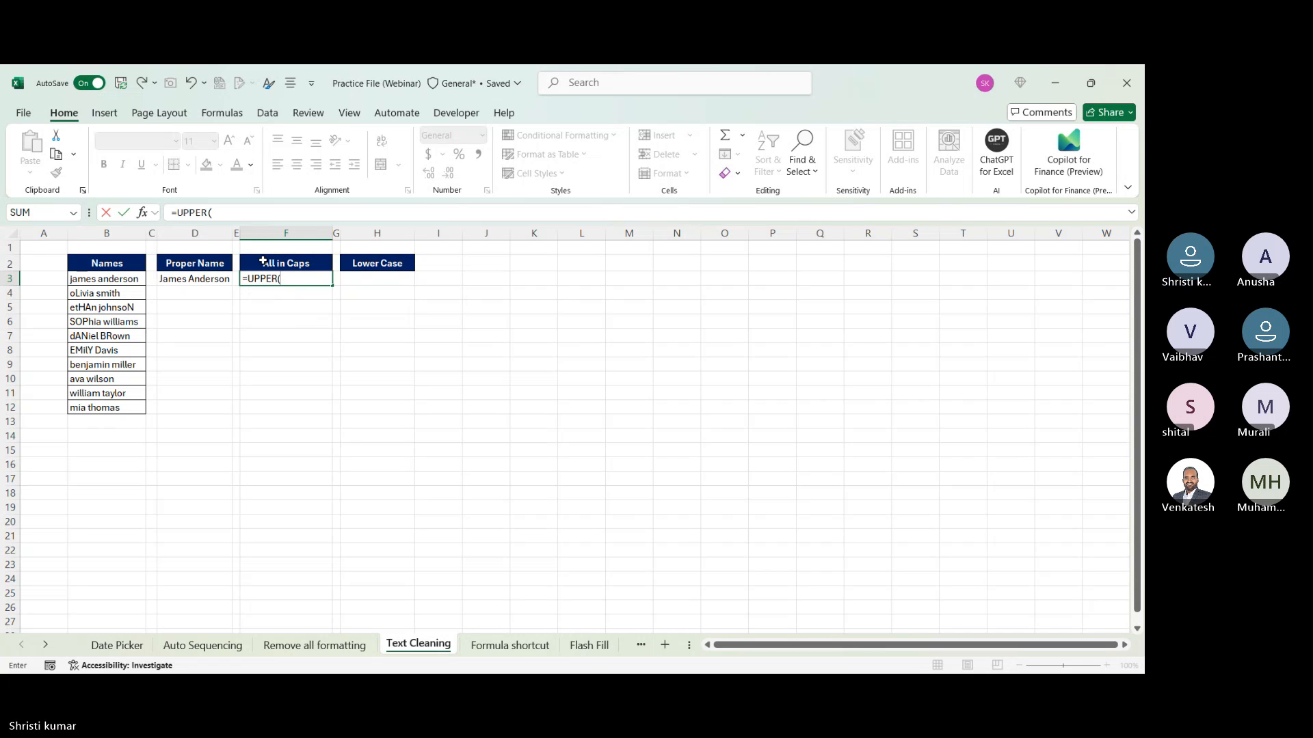
{"action": "key", "text": "Left"}
{"action": "key", "text": "Left"}
{"action": "key", "text": "Left"}
{"action": "key", "text": "Left"}
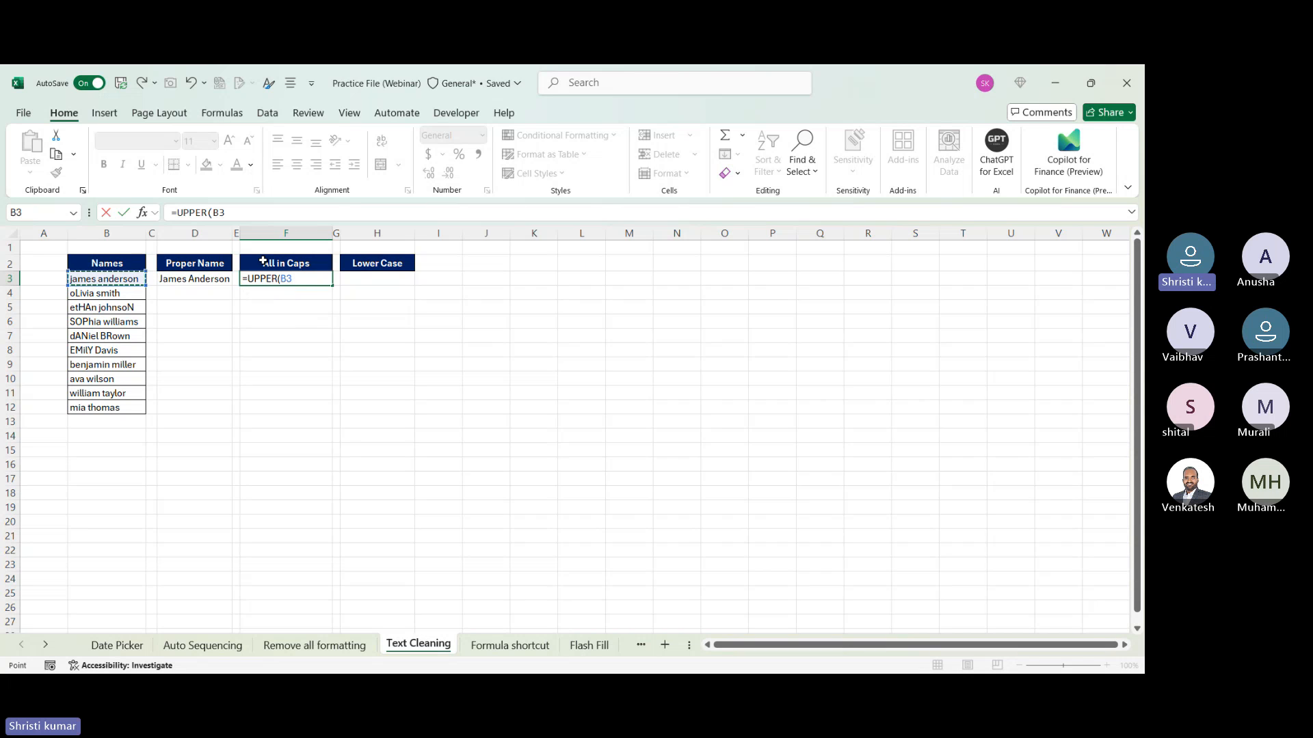
{"action": "key", "text": "Return"}
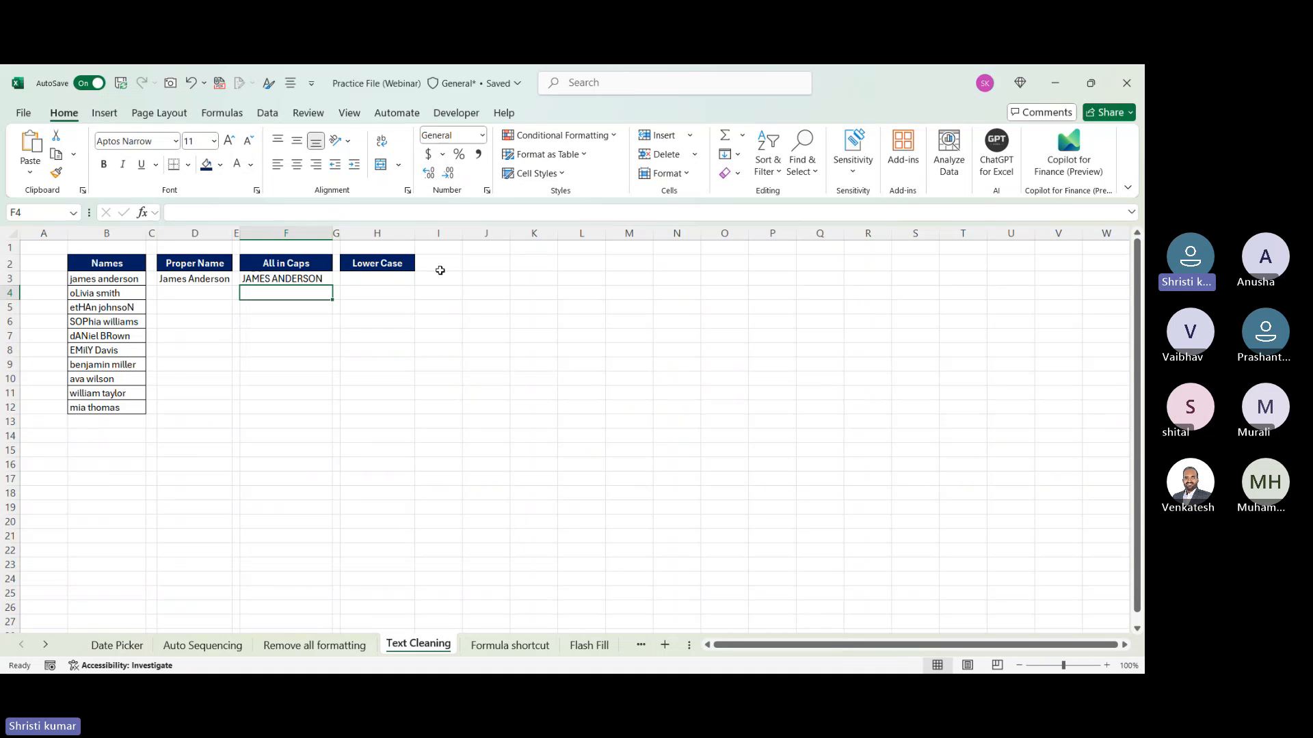
- Enter =LOWER(B3) in H3 to convert the first name to lower case
{"action": "left_click", "coordinate": [404, 281]}
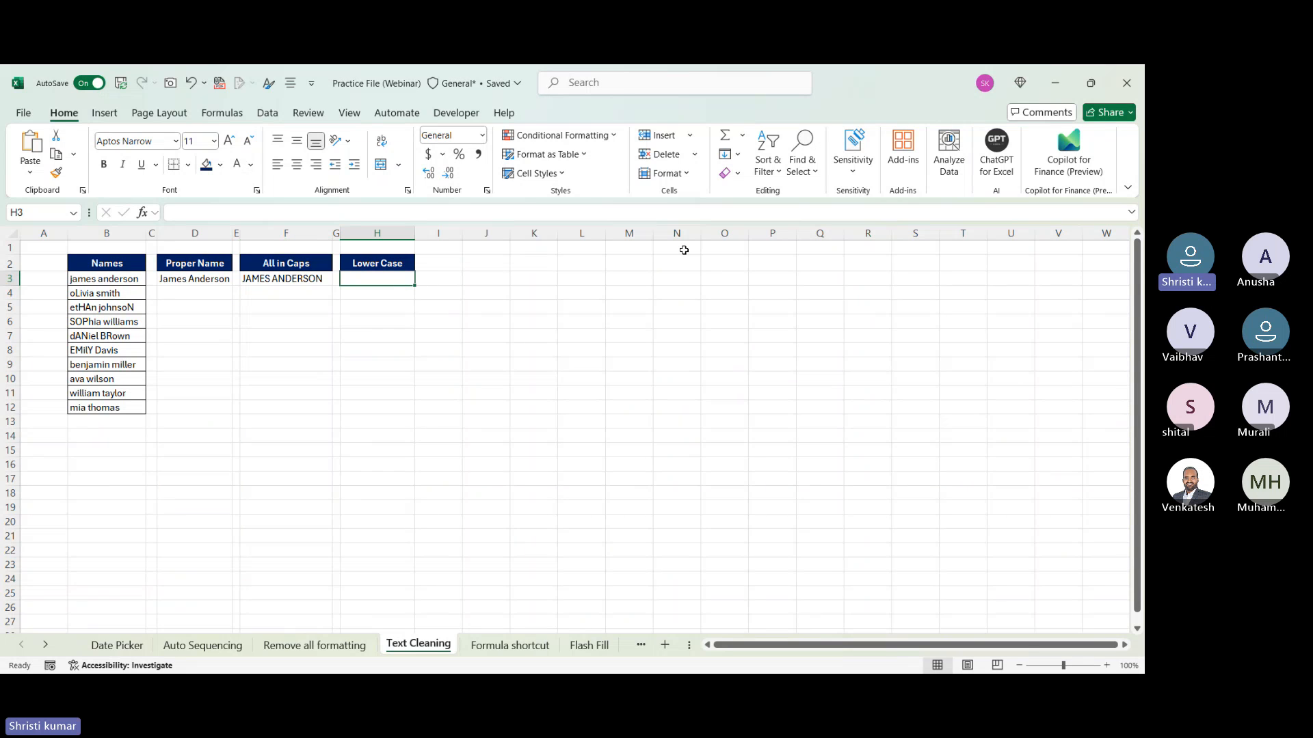
{"action": "type", "text": "="}
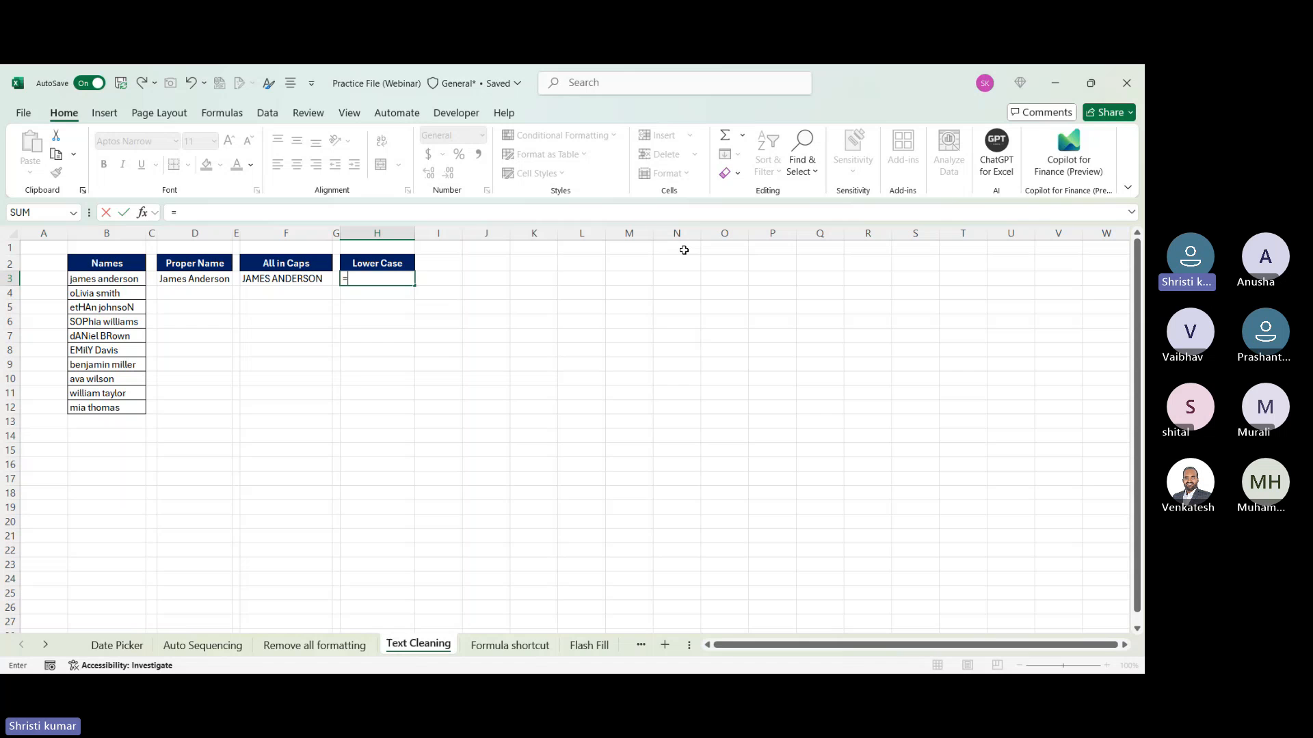
{"action": "type", "text": "LOWE"}
{"action": "key", "text": "Tab"}
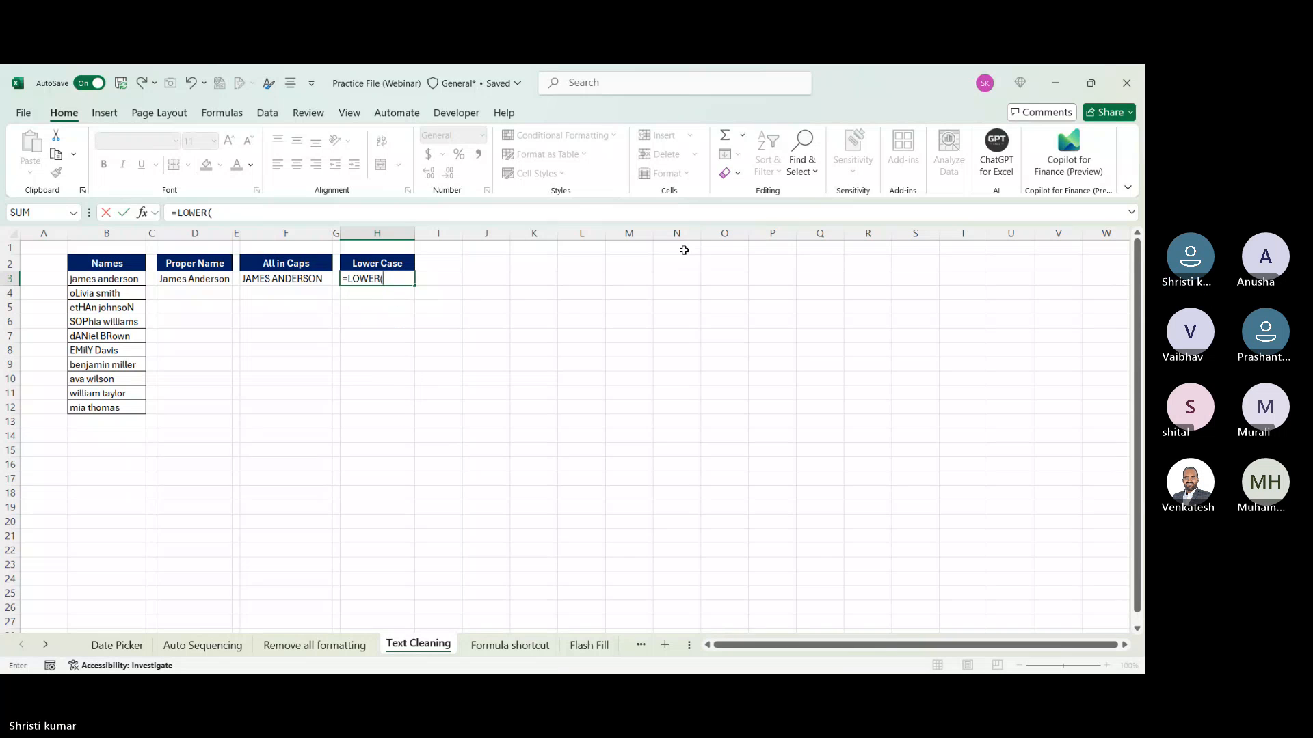
{"action": "key", "text": "Left"}
{"action": "key", "text": "Left"}
{"action": "key", "text": "Left"}
{"action": "key", "text": "Left"}
{"action": "key", "text": "Left"}
{"action": "key", "text": "Left"}
{"action": "key", "text": "Return"}
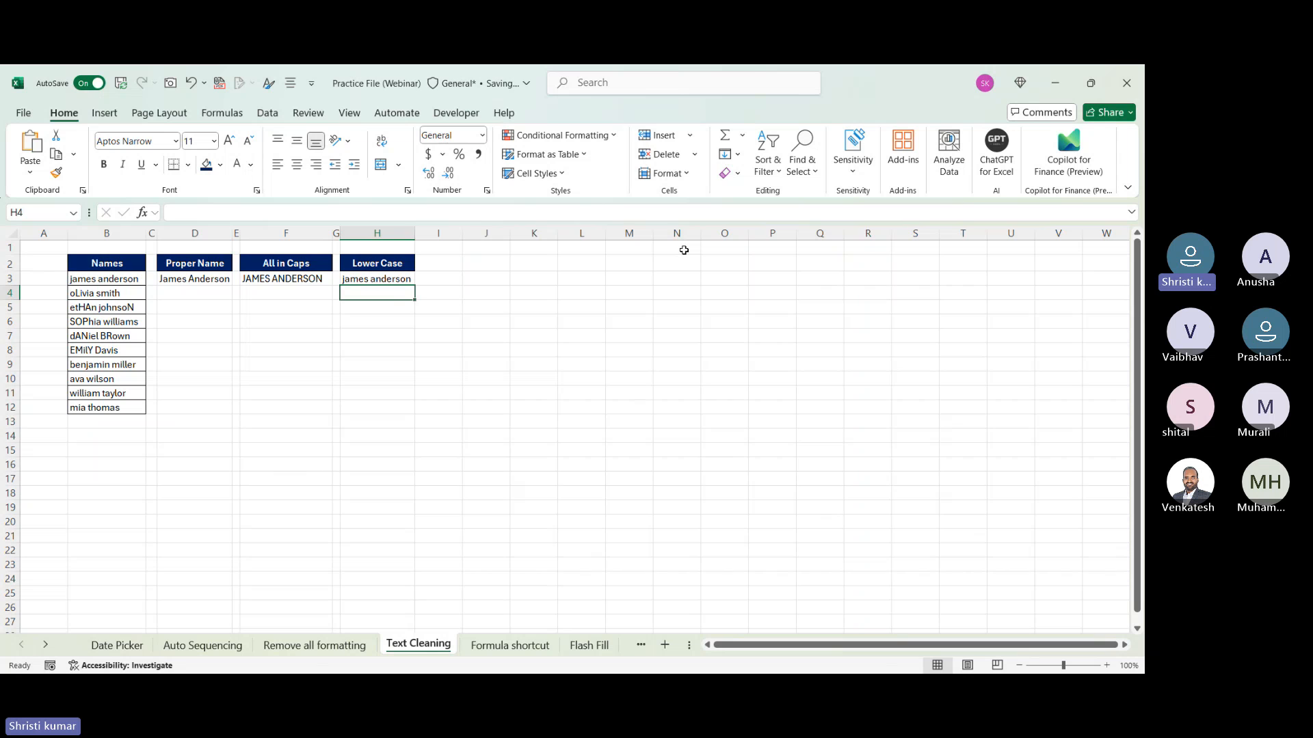
- Fill the Proper Name, All in Caps and Lower Case formulas from row 3 down to row 12
{"action": "left_click", "coordinate": [209, 280]}
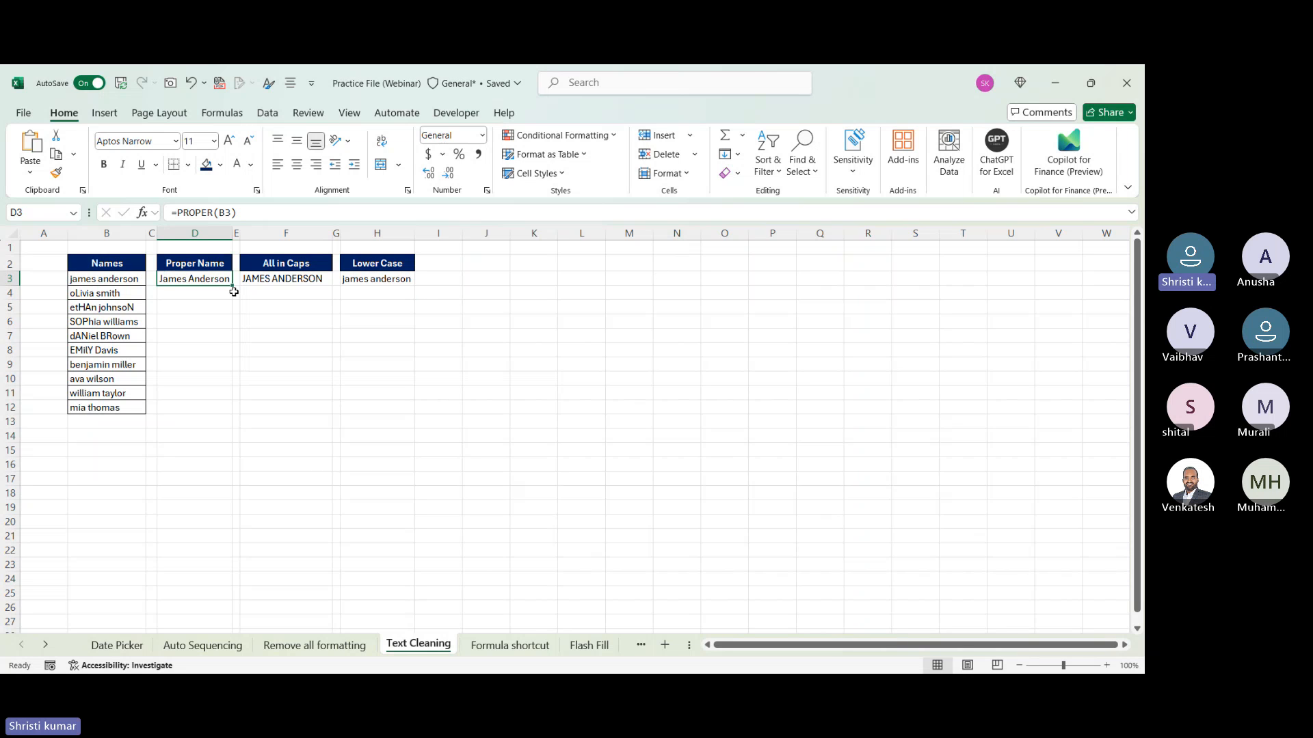
{"action": "left_click_drag", "start_coordinate": [234, 288], "coordinate": [234, 412]}
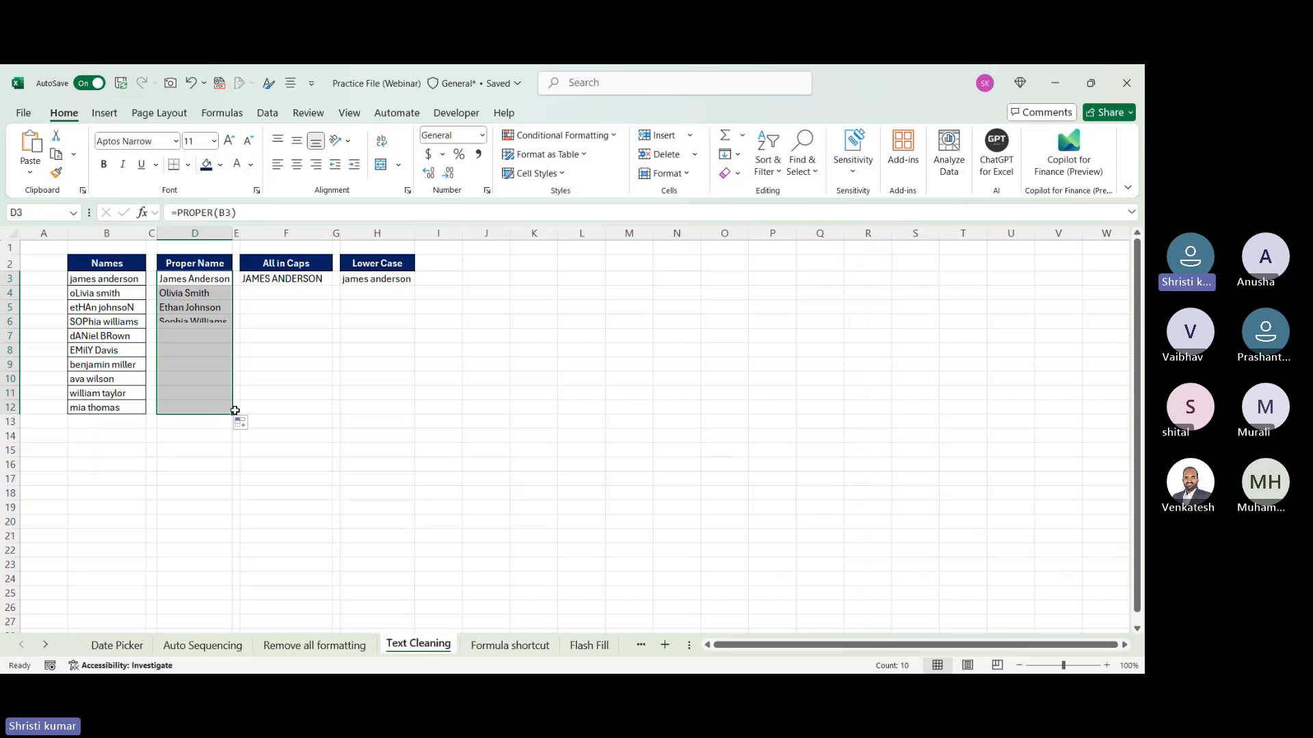
{"action": "left_click", "coordinate": [306, 279]}
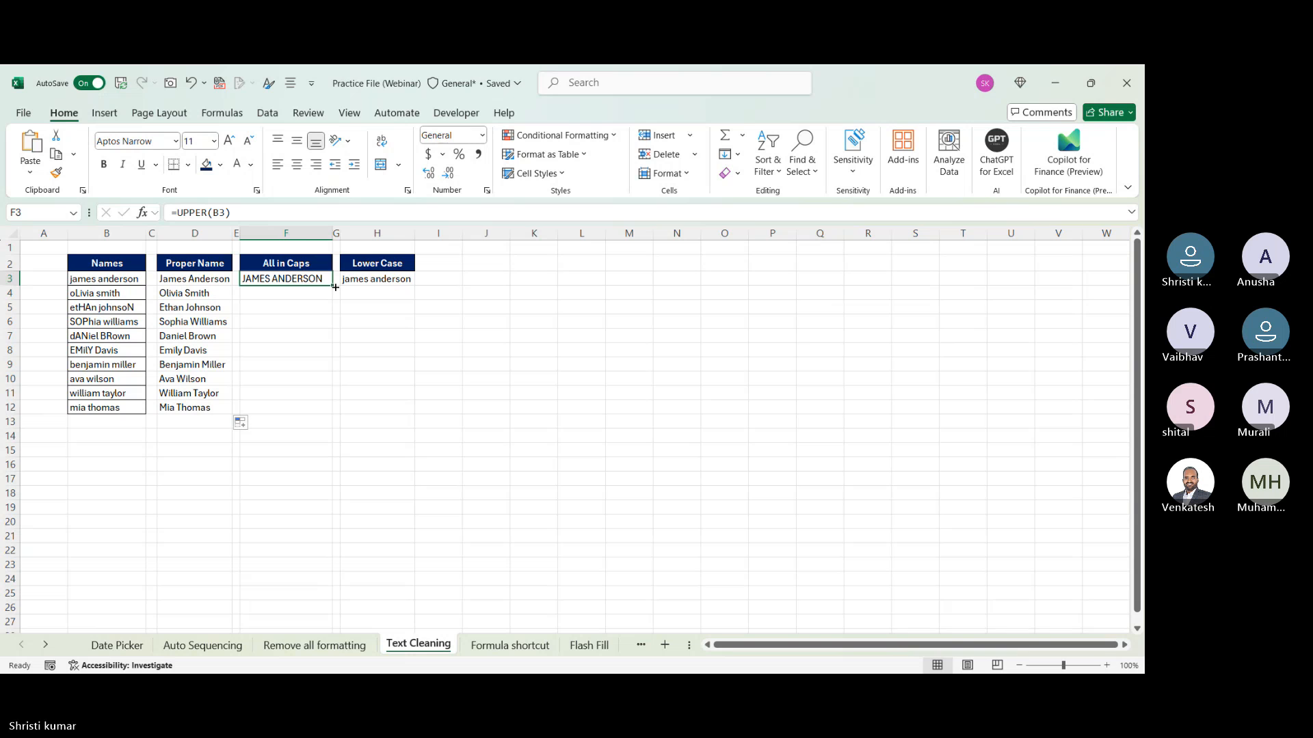
{"action": "left_click_drag", "start_coordinate": [332, 286], "coordinate": [334, 412]}
{"action": "left_click", "coordinate": [386, 280]}
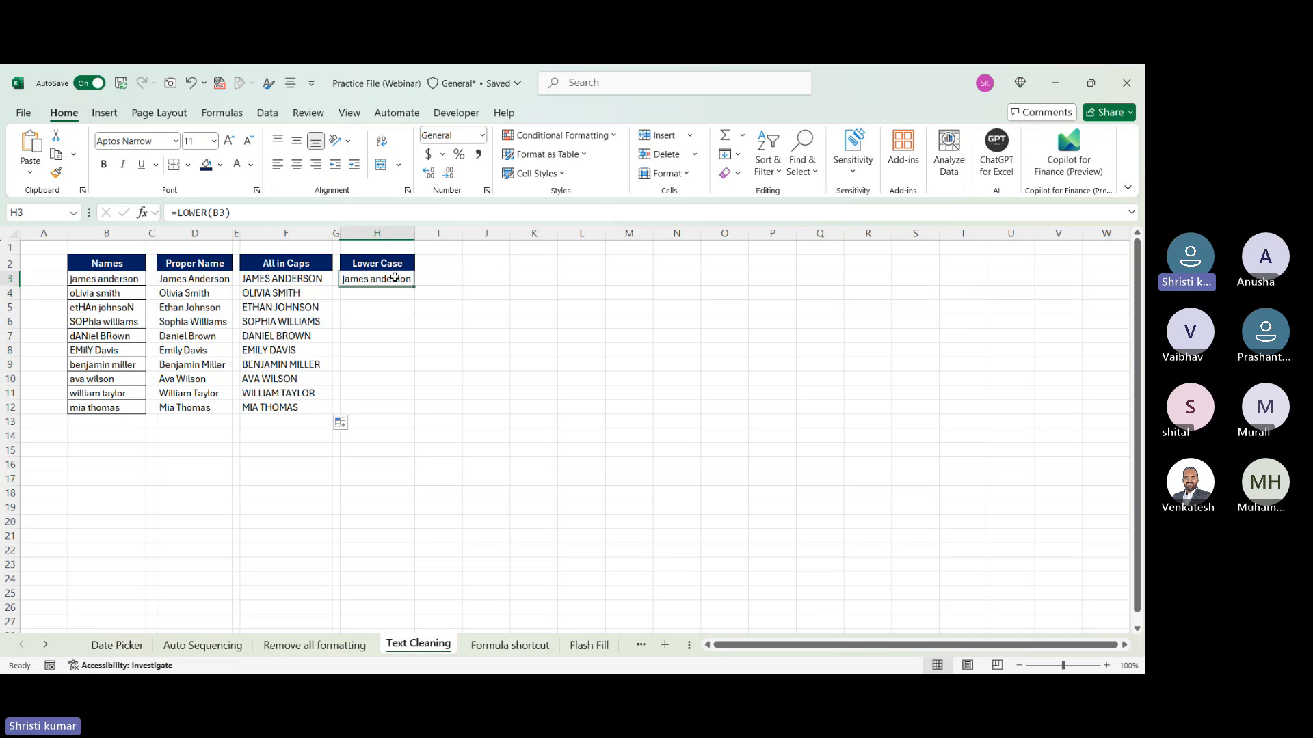
{"action": "left_click_drag", "start_coordinate": [415, 290], "coordinate": [410, 395]}
{"action": "left_click", "coordinate": [412, 281]}
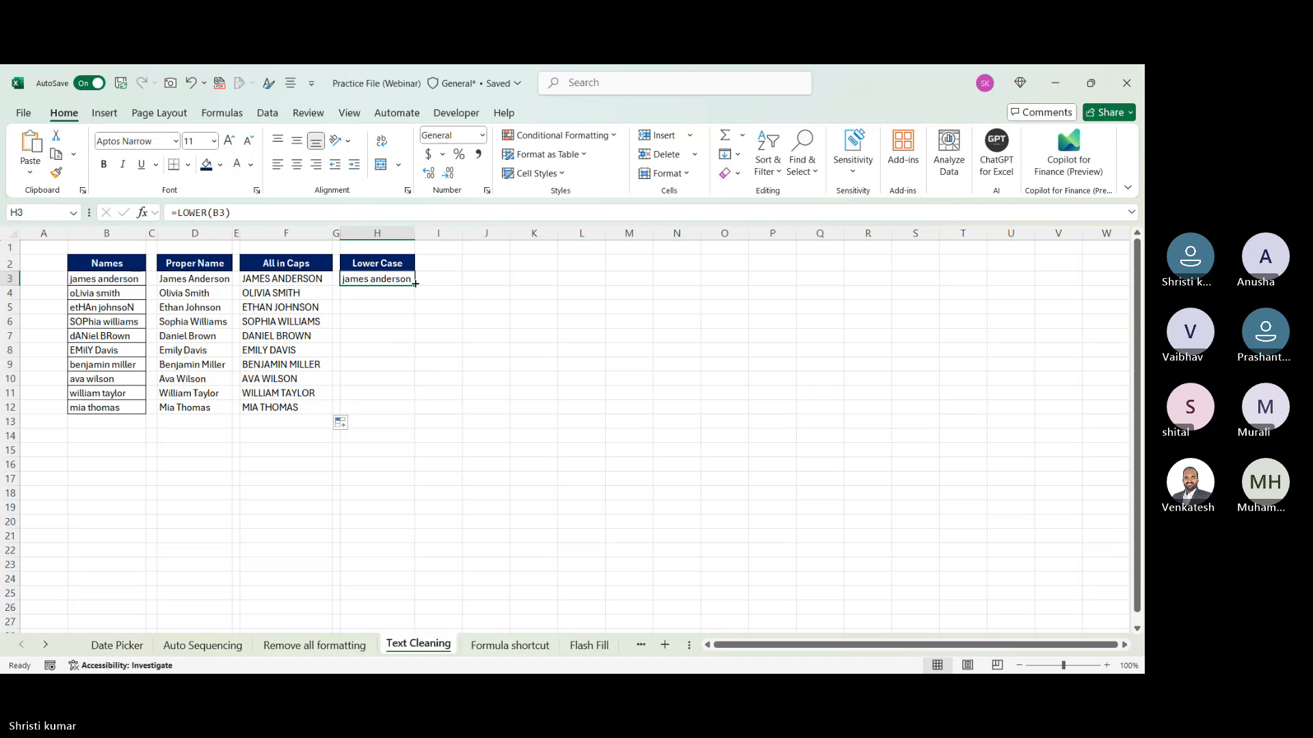
{"action": "left_click_drag", "start_coordinate": [415, 285], "coordinate": [419, 413]}
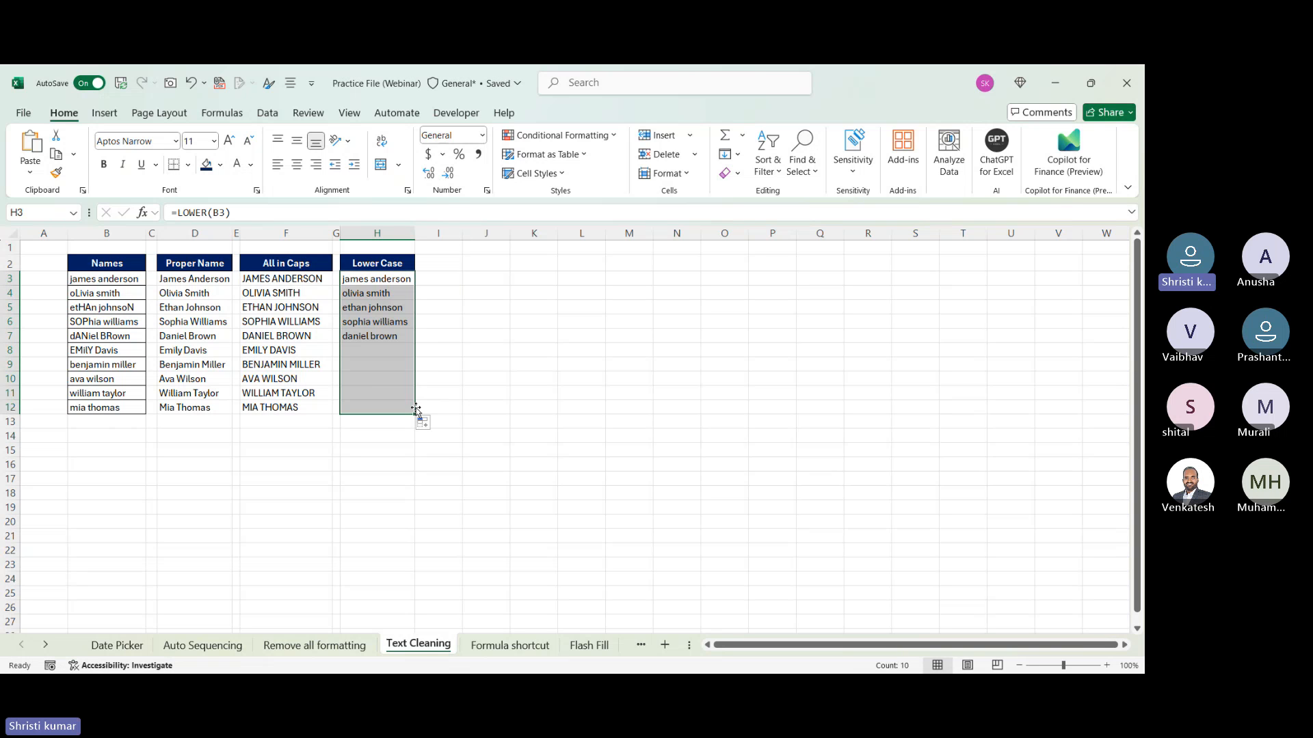
{"action": "left_click", "coordinate": [608, 492]}
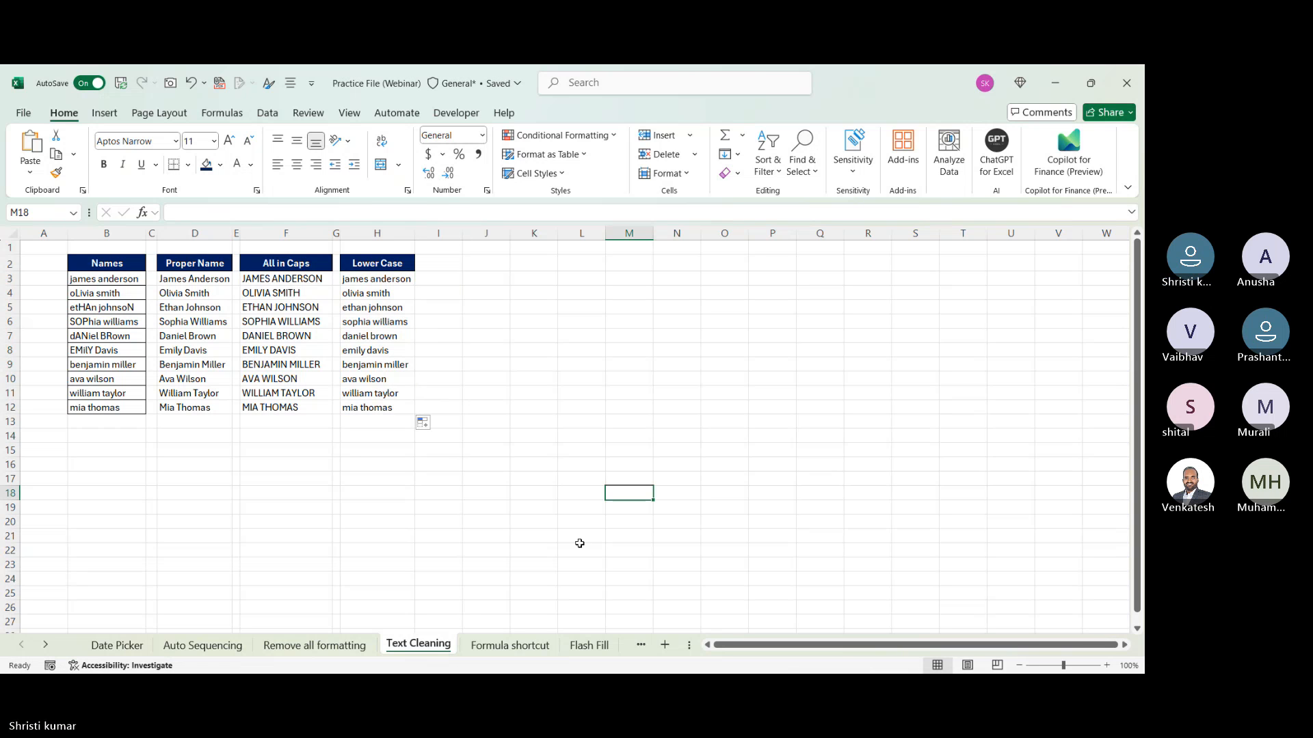
- On the Formula shortcut sheet, enter an AVERAGE formula in E2 over the table's whole Units Sold column
{"action": "left_click", "coordinate": [508, 646]}
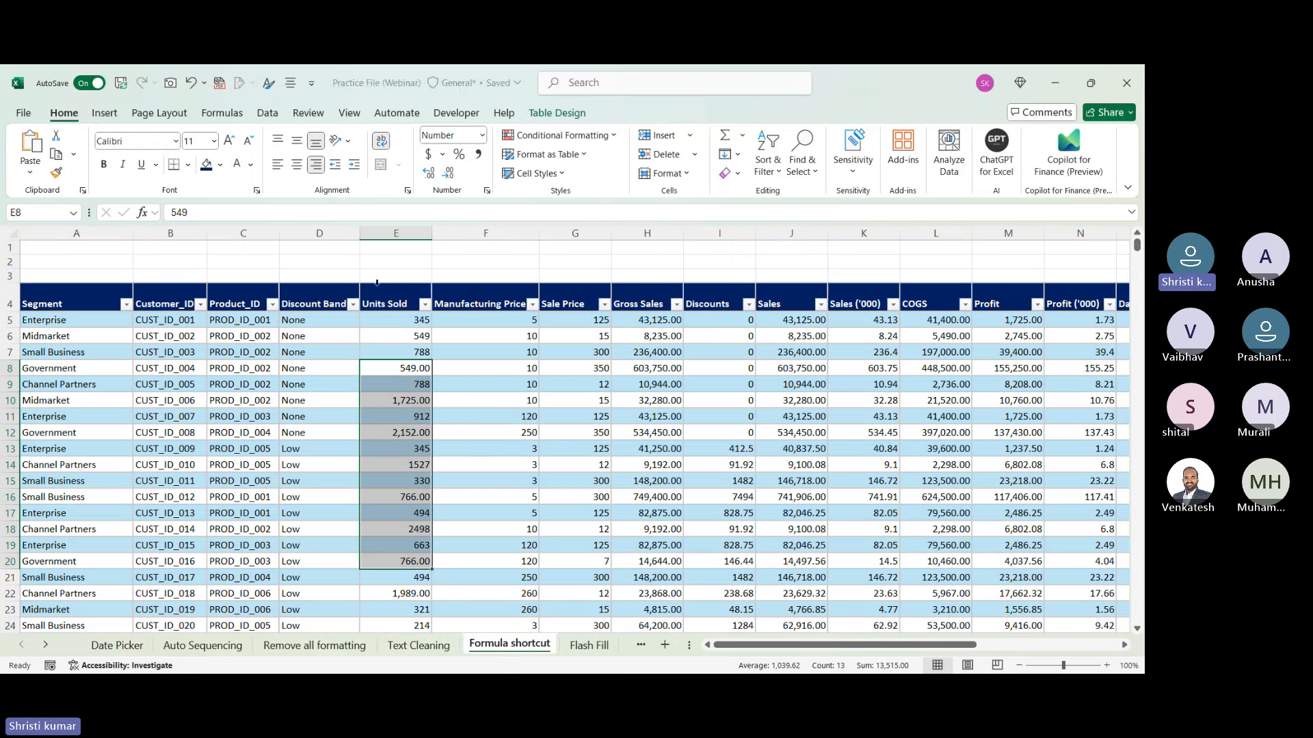
{"action": "key", "text": "Right"}
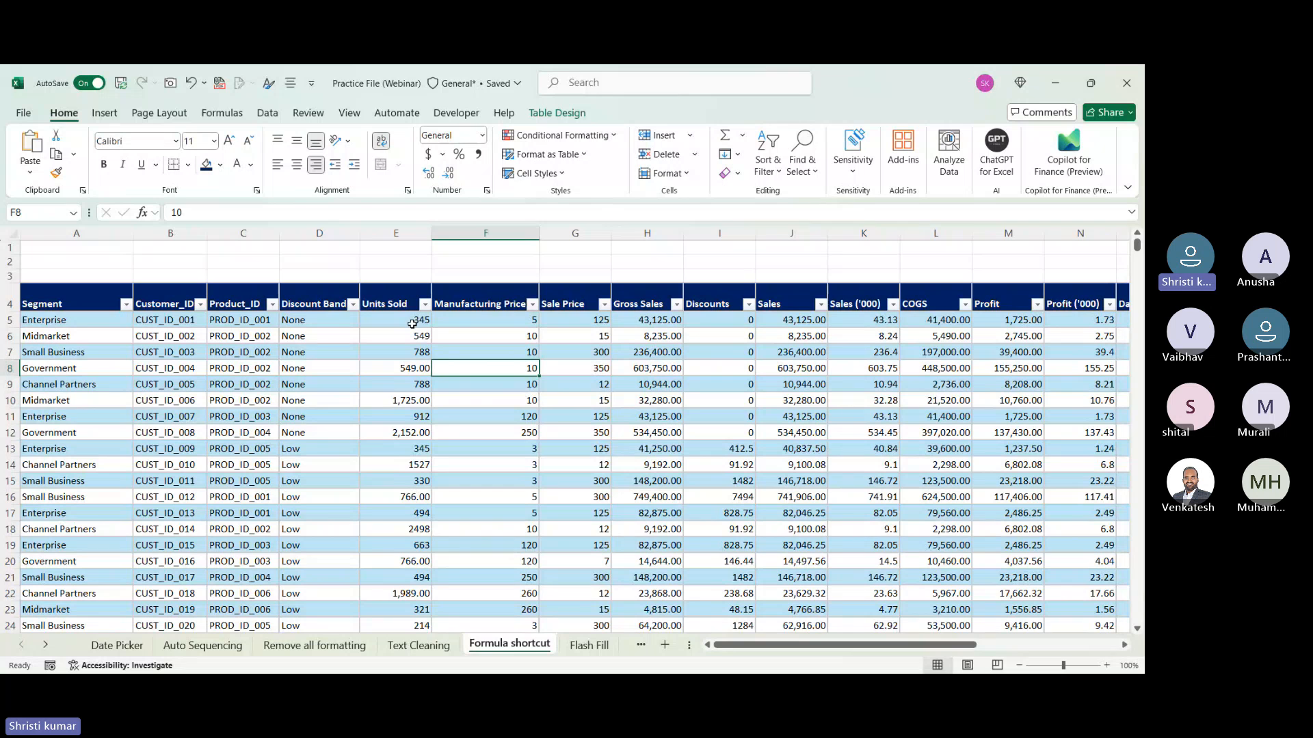
{"action": "left_click", "coordinate": [410, 260]}
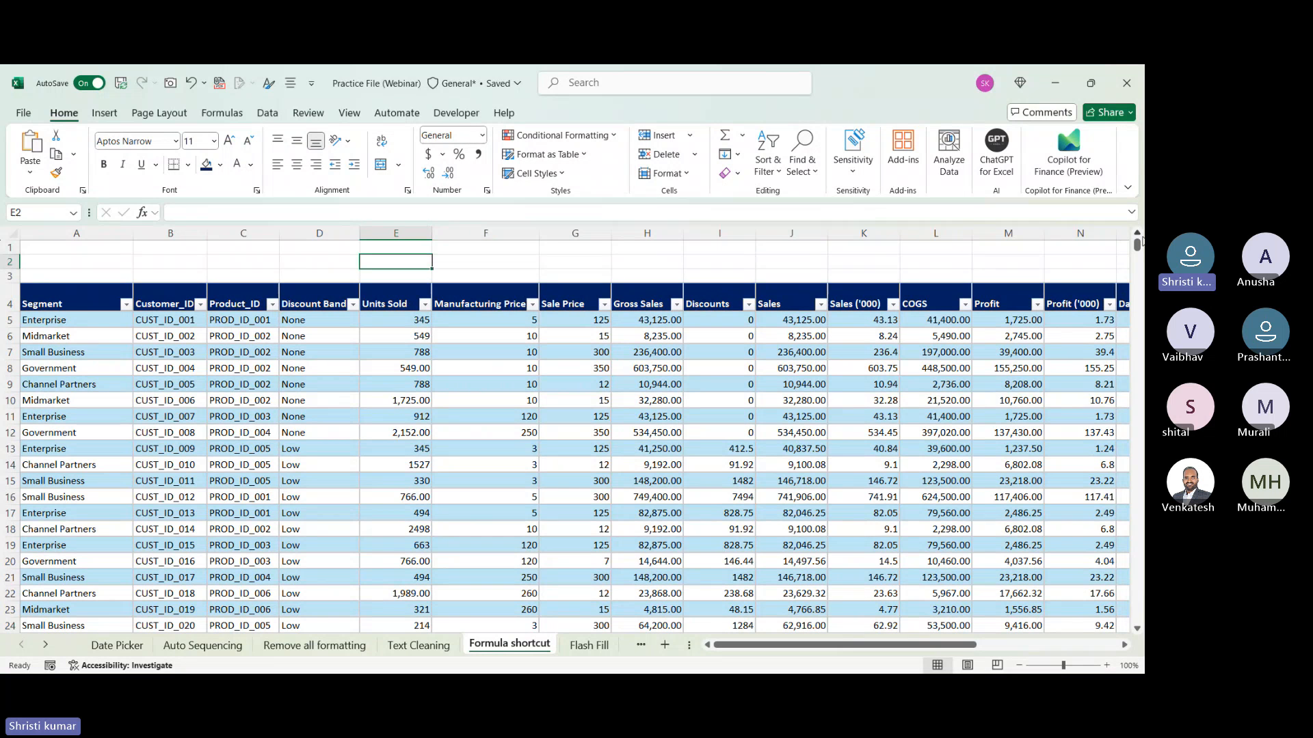
{"action": "mouse_move", "coordinate": [1137, 245]}
{"action": "left_mouse_down"}
{"action": "mouse_move", "coordinate": [1139, 581]}
{"action": "mouse_move", "coordinate": [1137, 242]}
{"action": "left_mouse_up"}
{"action": "type", "text": "=AVERAGE"}
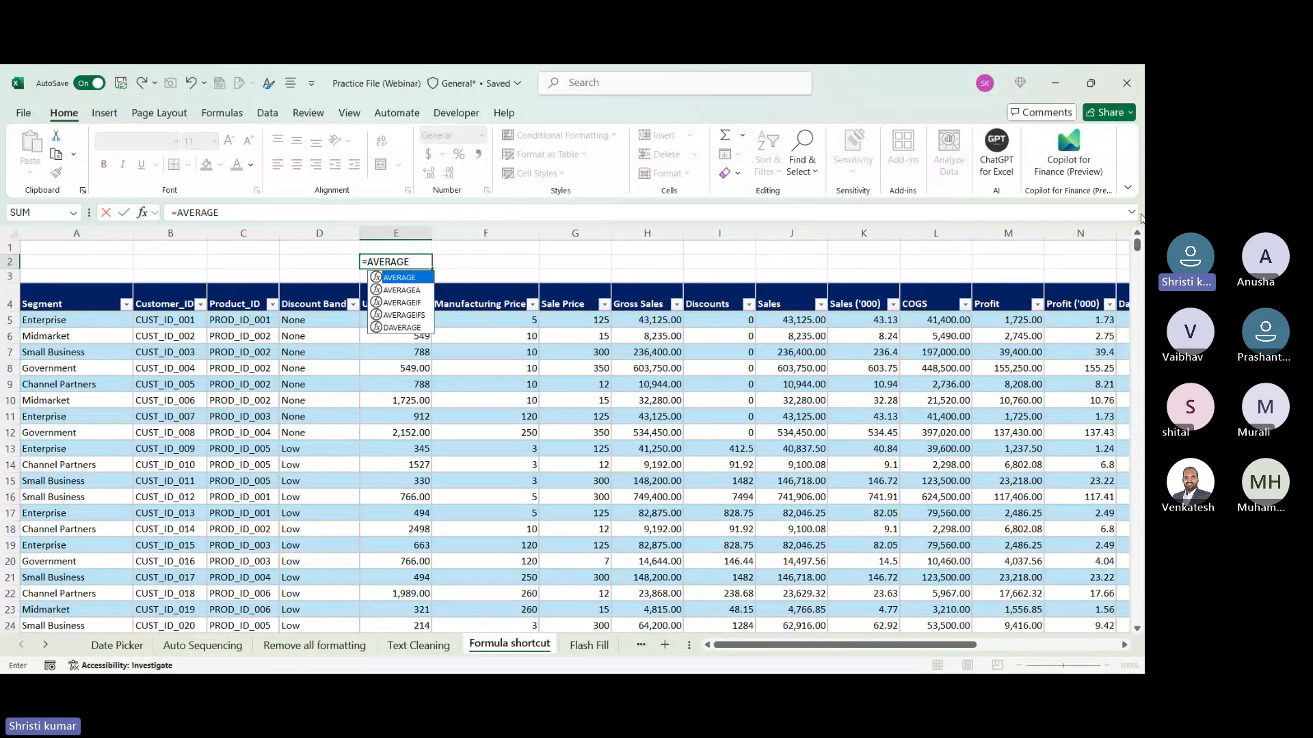
{"action": "key", "text": "Tab"}
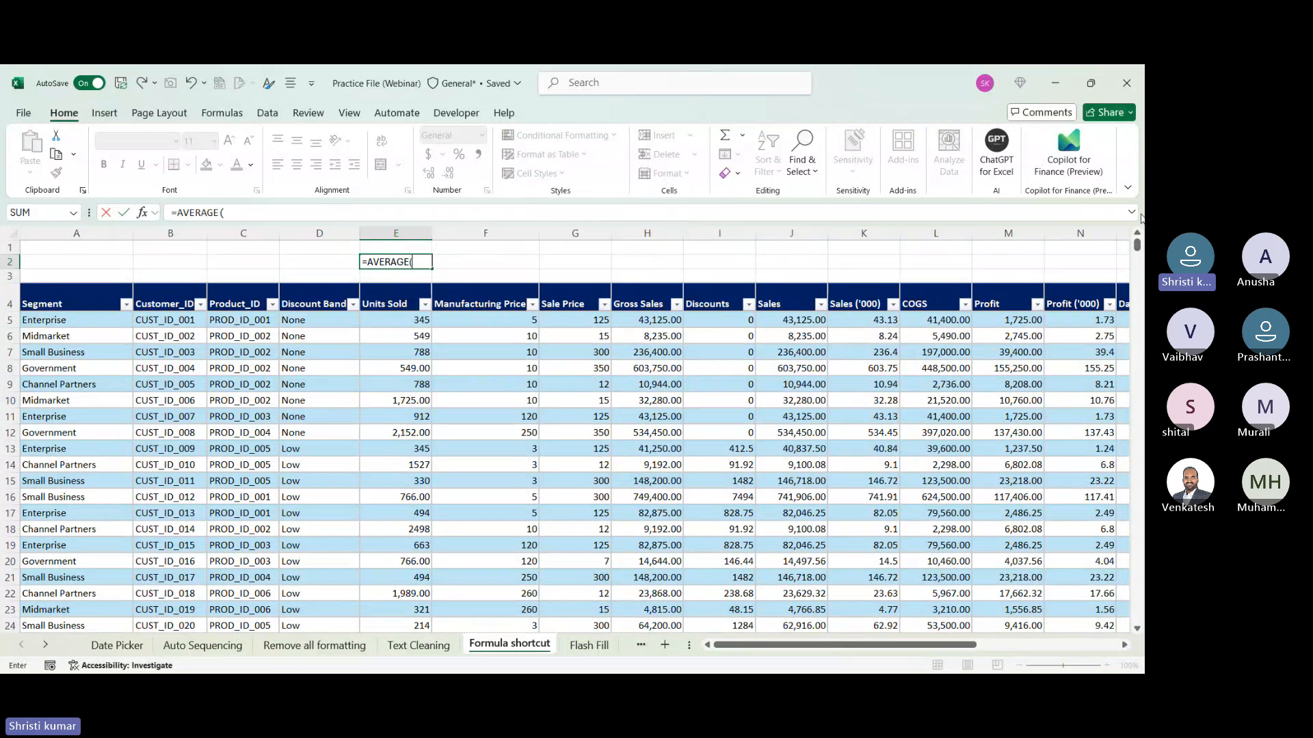
{"action": "left_click", "coordinate": [388, 326]}
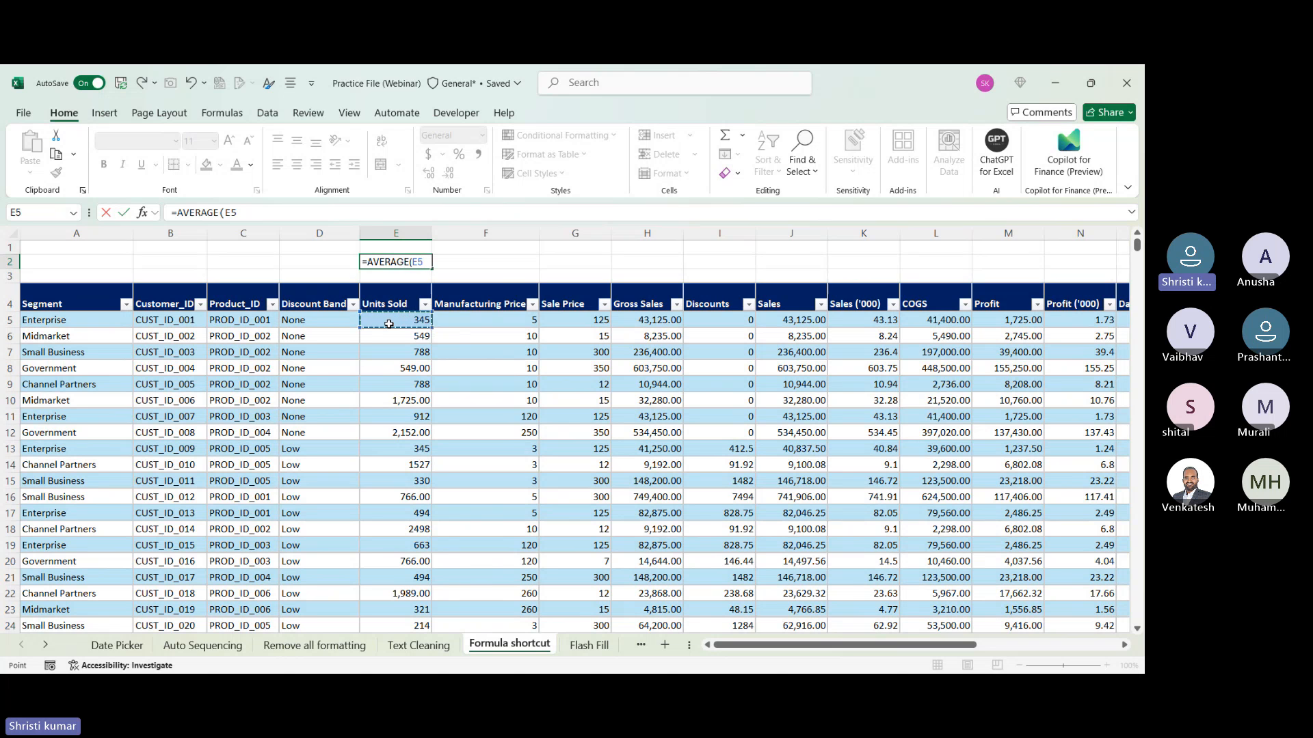
{"action": "key", "text": "ctrl+shift+Down"}
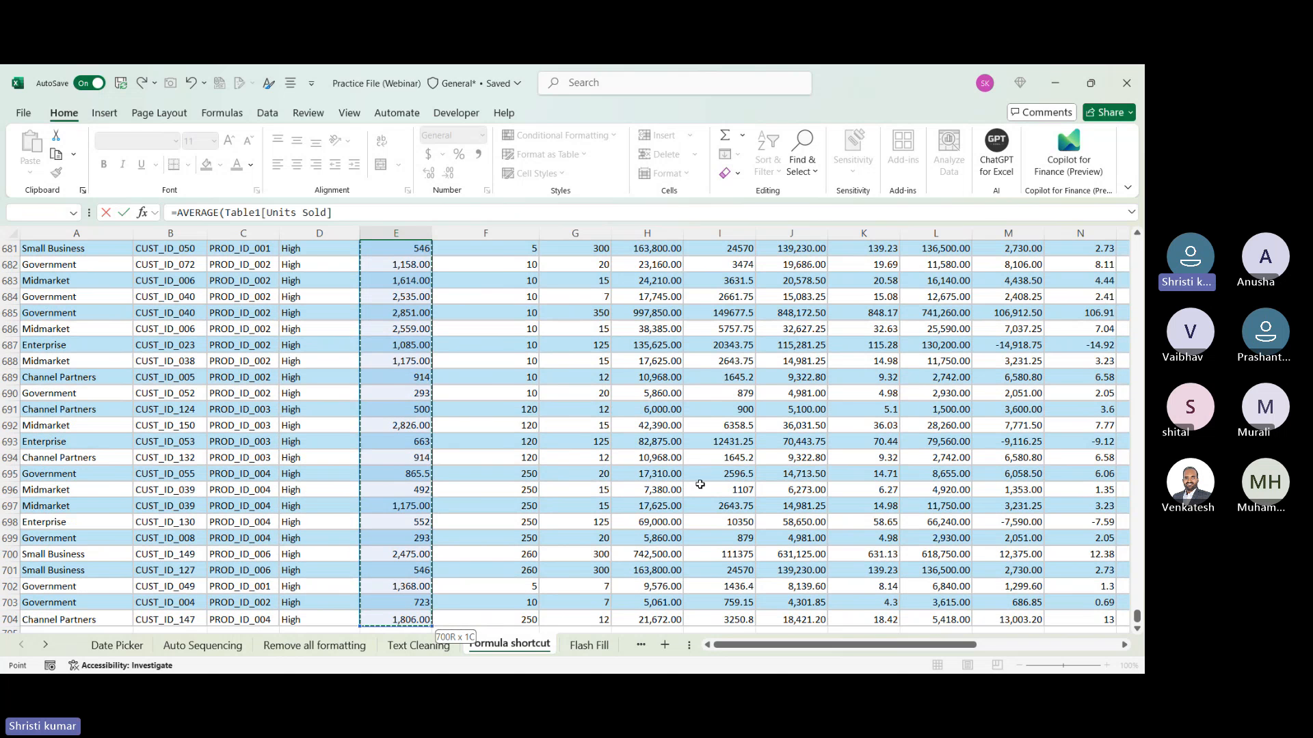
{"action": "left_click_drag", "start_coordinate": [1137, 623], "coordinate": [1137, 243]}
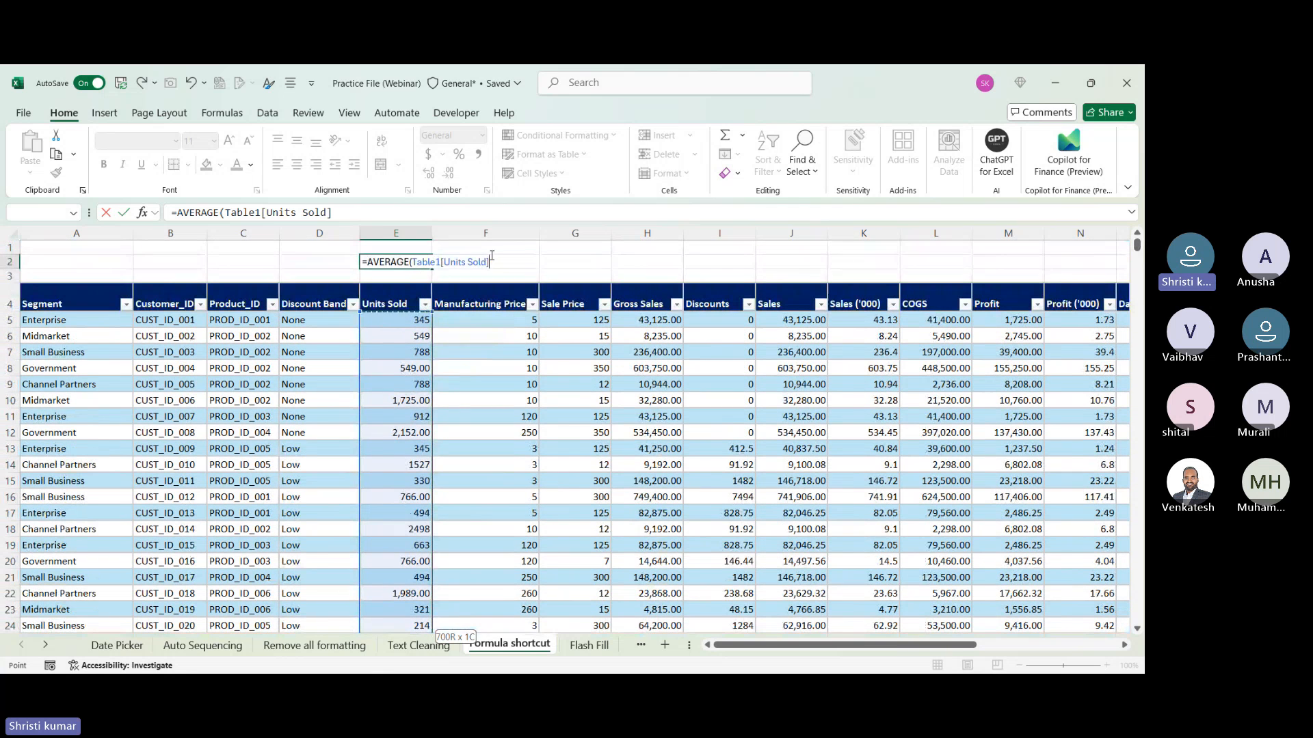
{"action": "key", "text": "Return"}
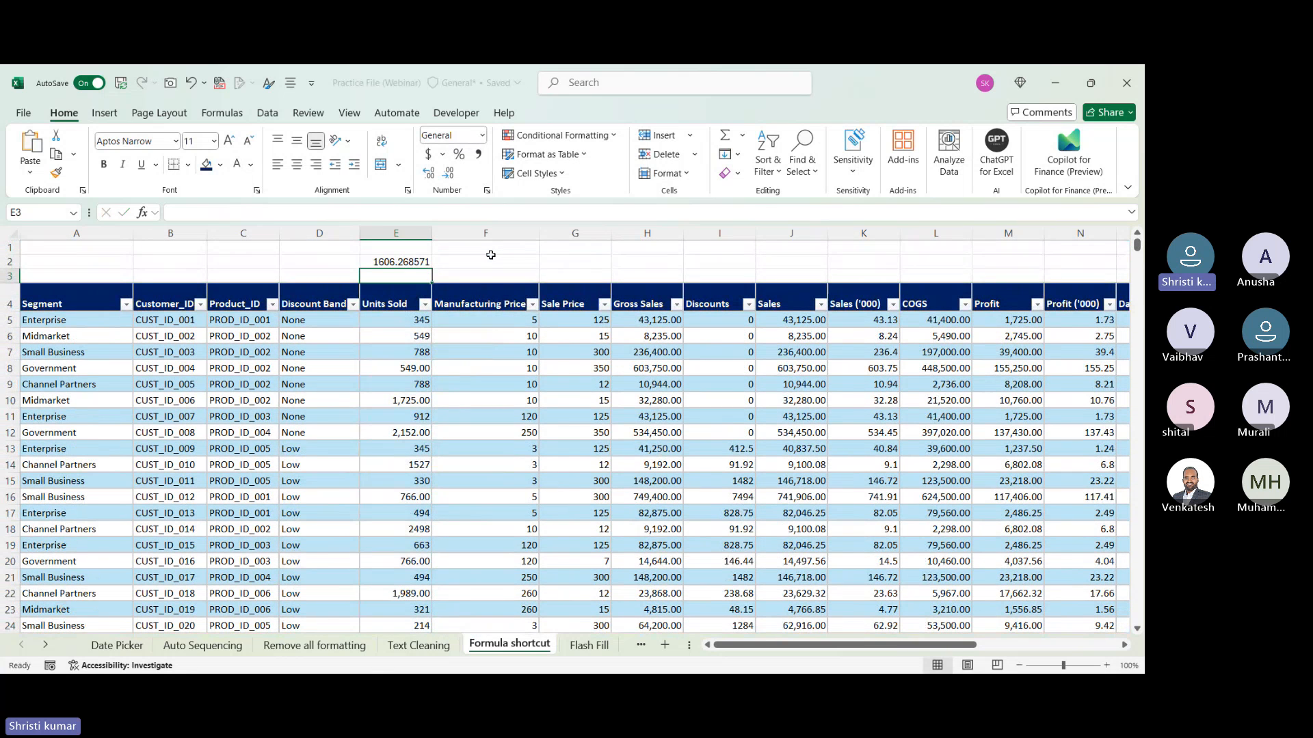
{"action": "left_click", "coordinate": [394, 264]}
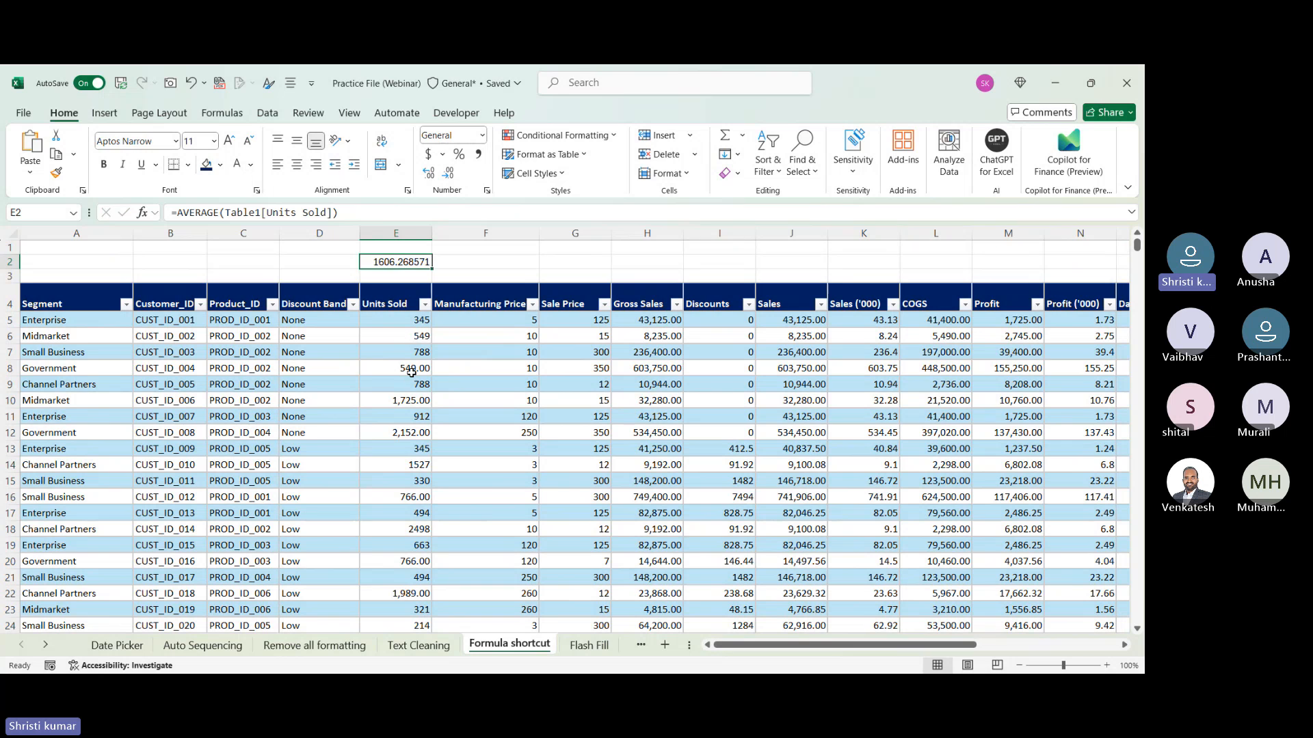
- Clear the Units Sold values in cells E8, E11, E13 and E16 of the table
{"action": "left_click", "coordinate": [411, 371]}
{"action": "key", "text": "BackSpace"}
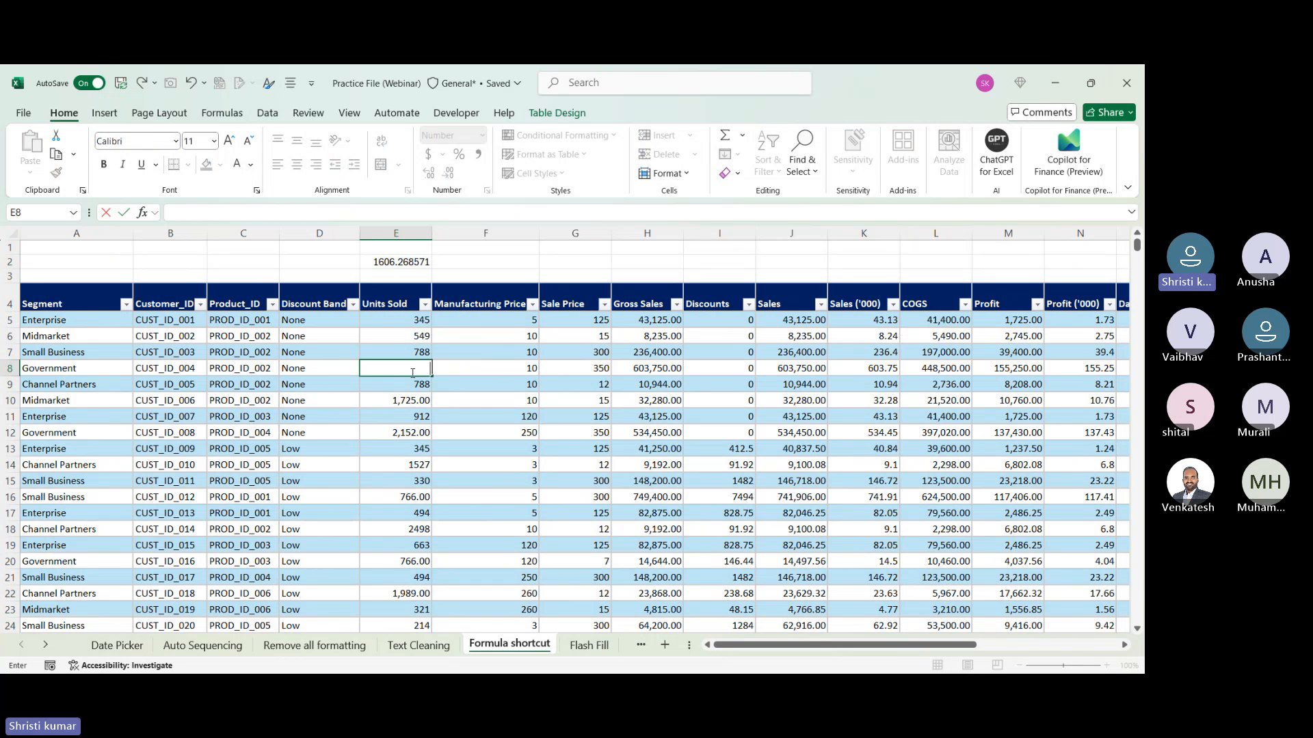
{"action": "left_click", "coordinate": [413, 413]}
{"action": "key", "text": "BackSpace"}
{"action": "left_click", "coordinate": [403, 455]}
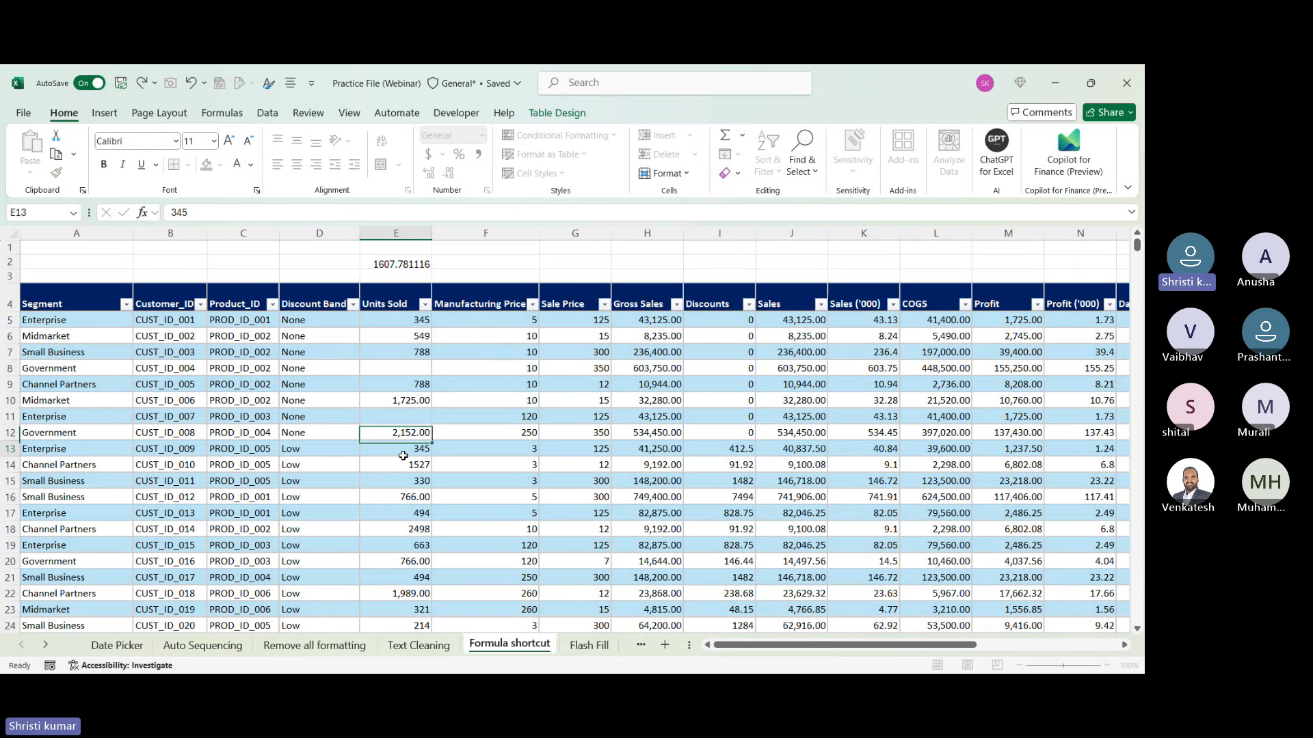
{"action": "key", "text": "BackSpace"}
{"action": "left_click", "coordinate": [413, 321]}
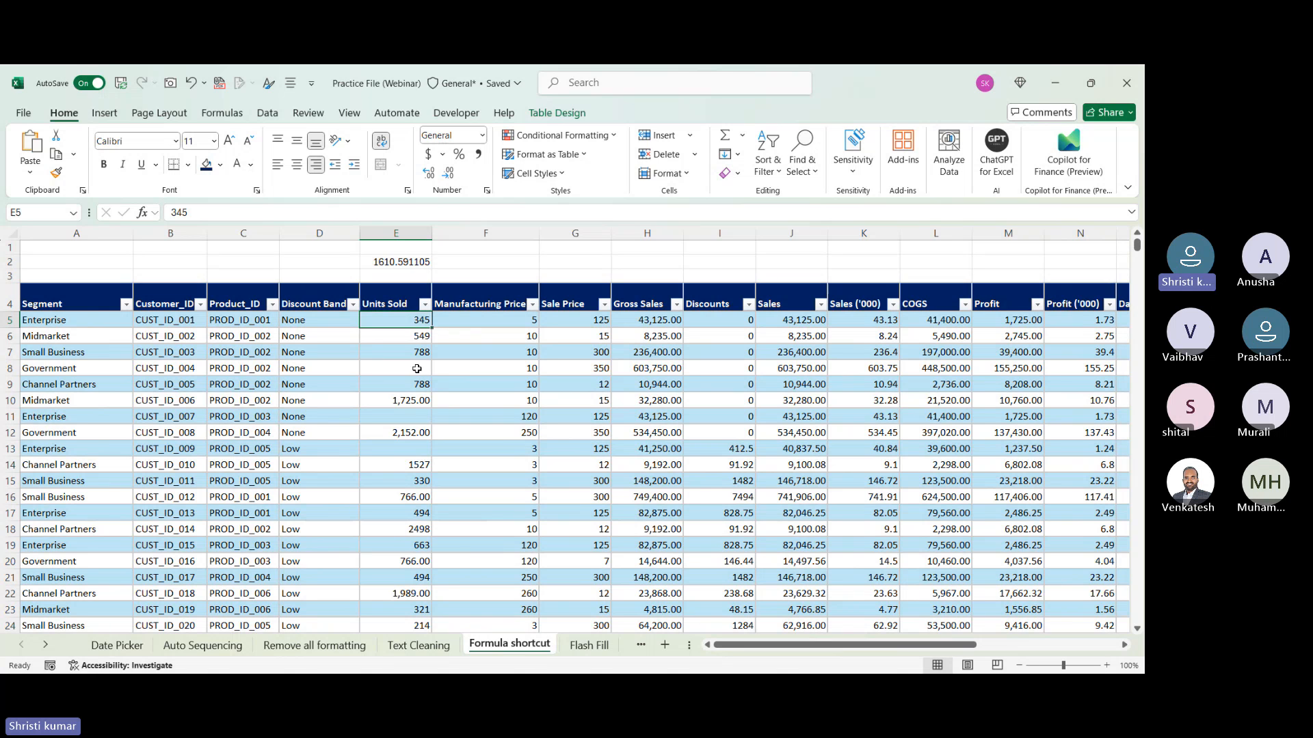
{"action": "left_click", "coordinate": [417, 368]}
{"action": "left_click", "coordinate": [413, 498]}
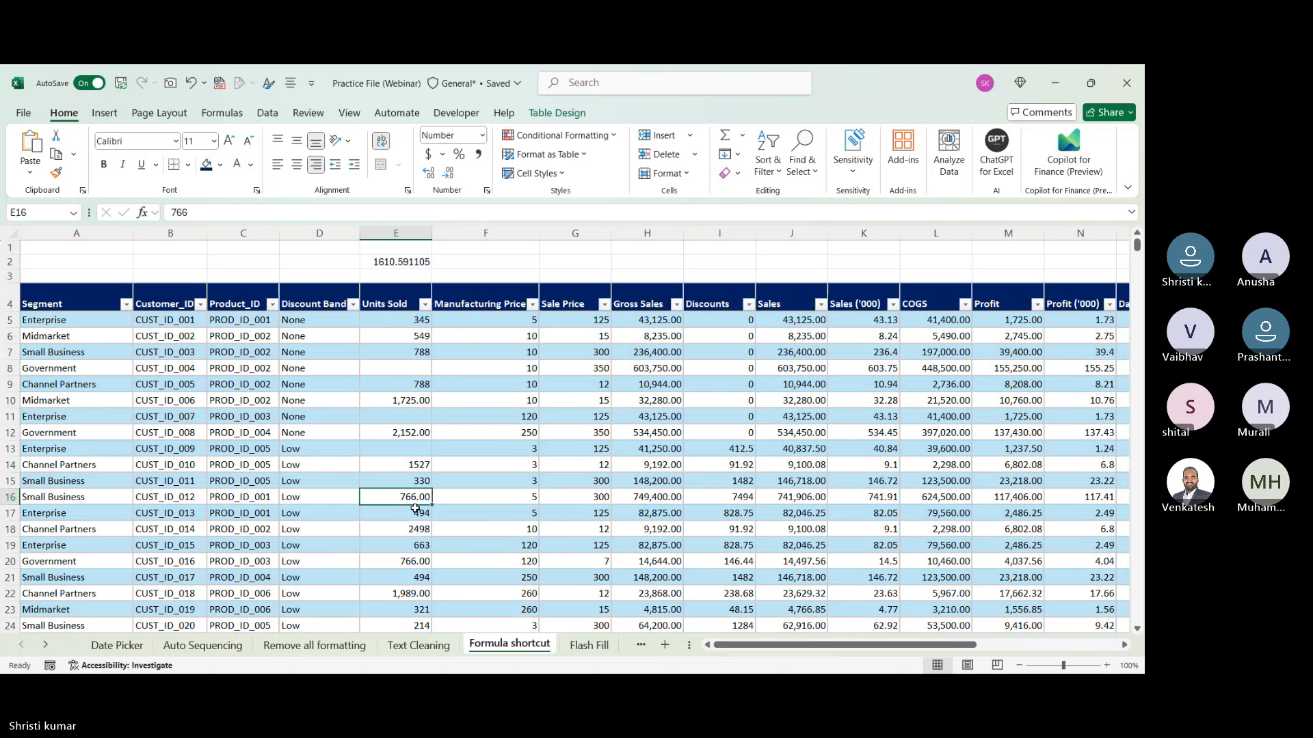
{"action": "key", "text": "Delete"}
{"action": "left_click", "coordinate": [482, 384]}
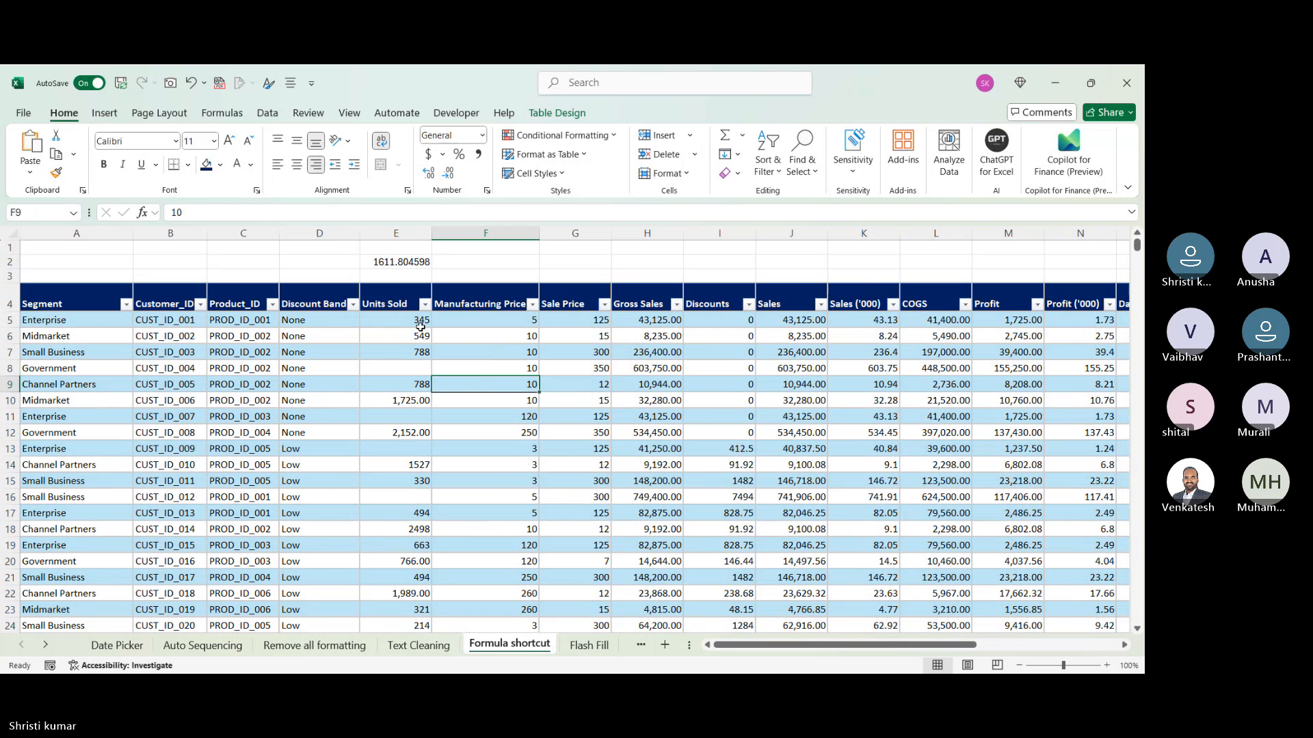
{"action": "left_click", "coordinate": [423, 315]}
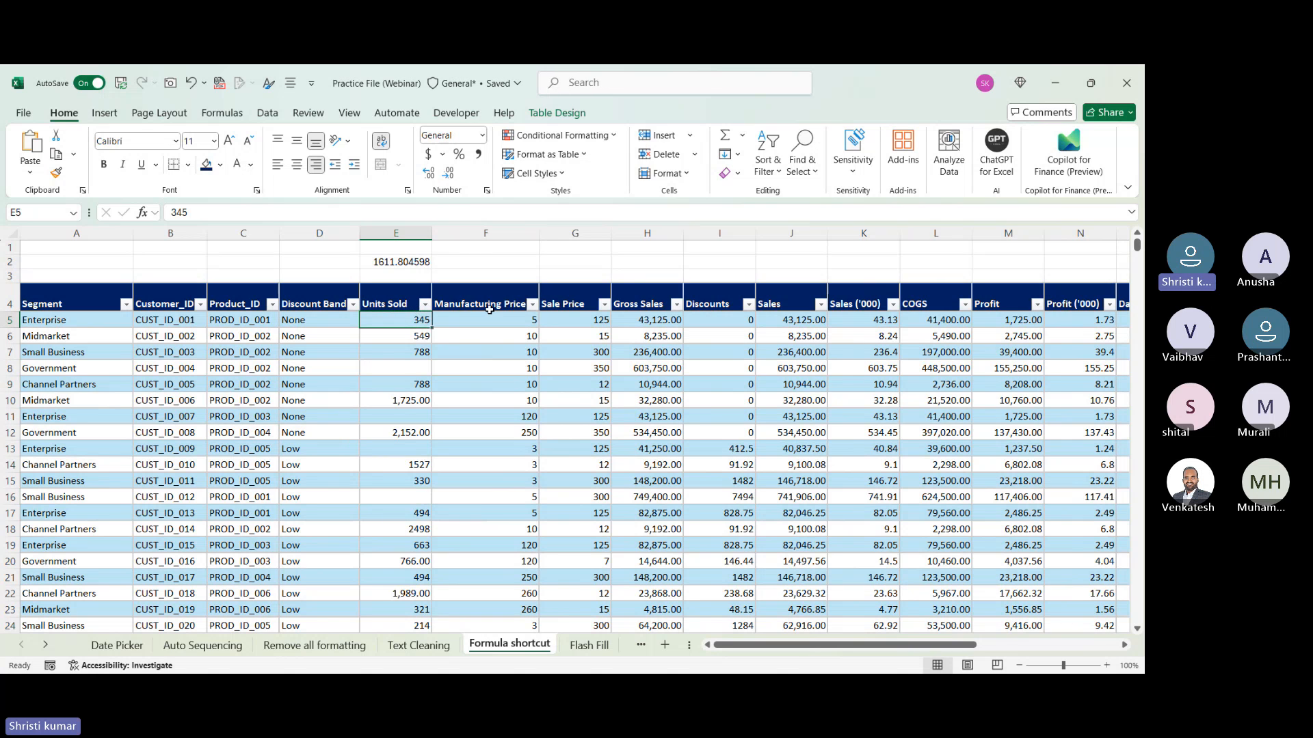
- Erase the existing AVERAGE formula in E2 back to its equals sign
{"action": "left_click", "coordinate": [413, 262]}
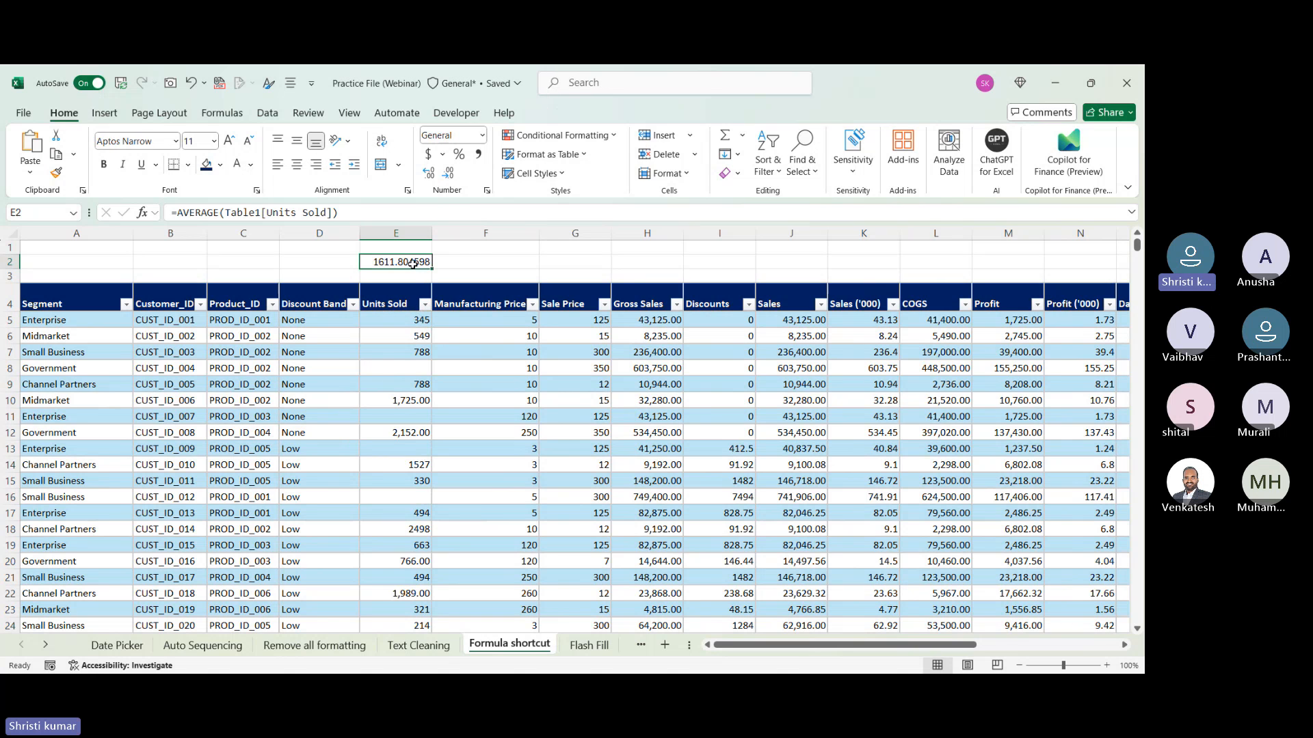
{"action": "left_click", "coordinate": [358, 214]}
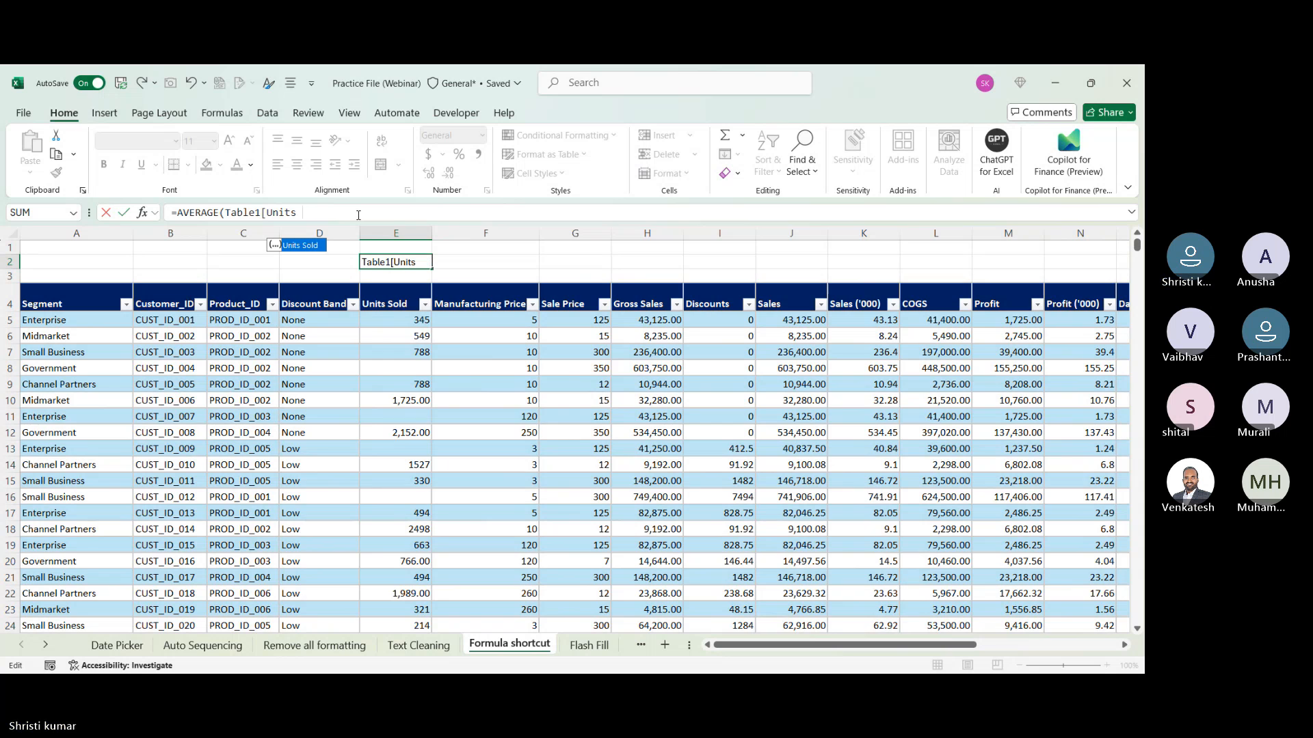
{"action": "key", "text": "BackSpace"}
{"action": "key", "text": "BackSpace"}
{"action": "key", "text": "BackSpace"}
{"action": "key", "text": "BackSpace"}
{"action": "key", "text": "BackSpace"}
{"action": "key", "text": "BackSpace"}
{"action": "key", "text": "BackSpace"}
{"action": "key", "text": "BackSpace"}
{"action": "key", "text": "BackSpace"}
{"action": "key", "text": "BackSpace"}
{"action": "key", "text": "BackSpace"}
{"action": "key", "text": "BackSpace"}
{"action": "key", "text": "BackSpace"}
{"action": "key", "text": "BackSpace"}
{"action": "key", "text": "BackSpace"}
{"action": "key", "text": "BackSpace"}
{"action": "key", "text": "BackSpace"}
{"action": "key", "text": "BackSpace"}
{"action": "key", "text": "BackSpace"}
{"action": "key", "text": "BackSpace"}
{"action": "key", "text": "BackSpace"}
{"action": "key", "text": "BackSpace"}
{"action": "key", "text": "BackSpace"}
{"action": "key", "text": "BackSpace"}
{"action": "key", "text": "BackSpace"}
{"action": "key", "text": "BackSpace"}
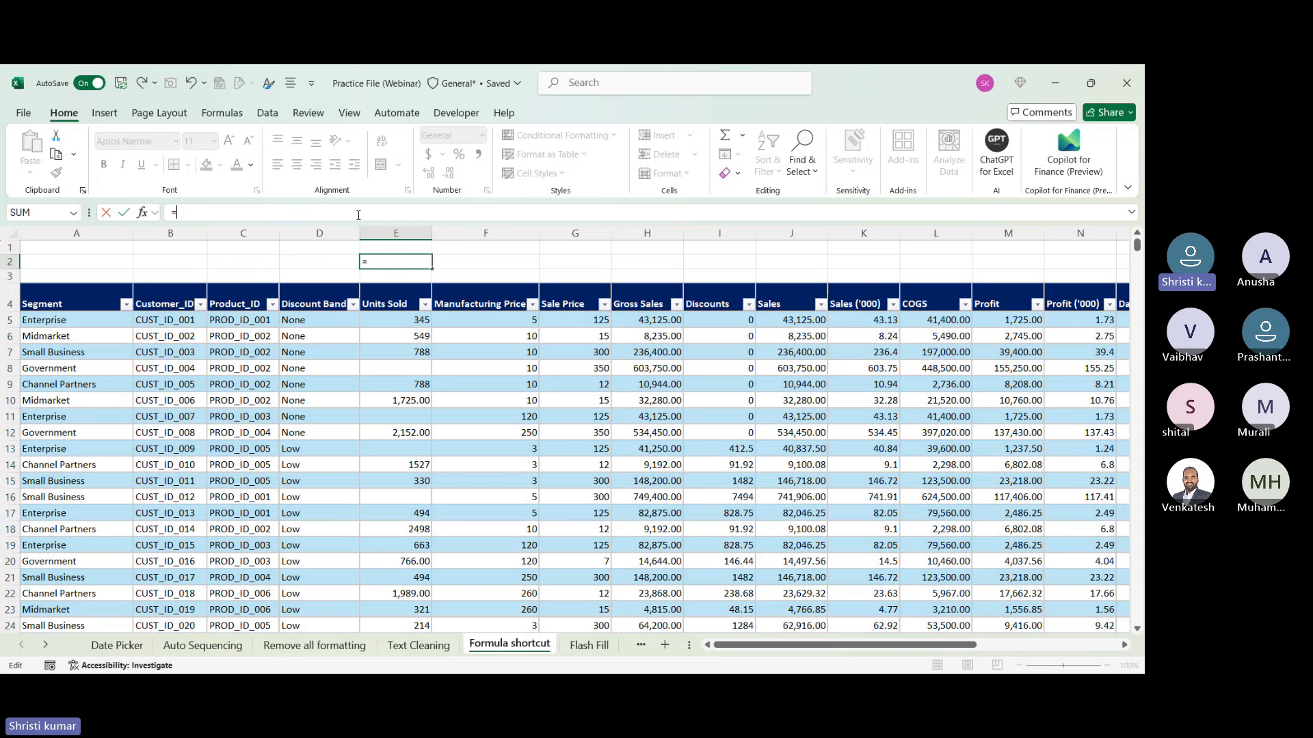
- Enter =AVERAGE(Table1[[#All],[Units Sold]]) in E2 to average the entire Units Sold column, header included
{"action": "type", "text": "VERA"}
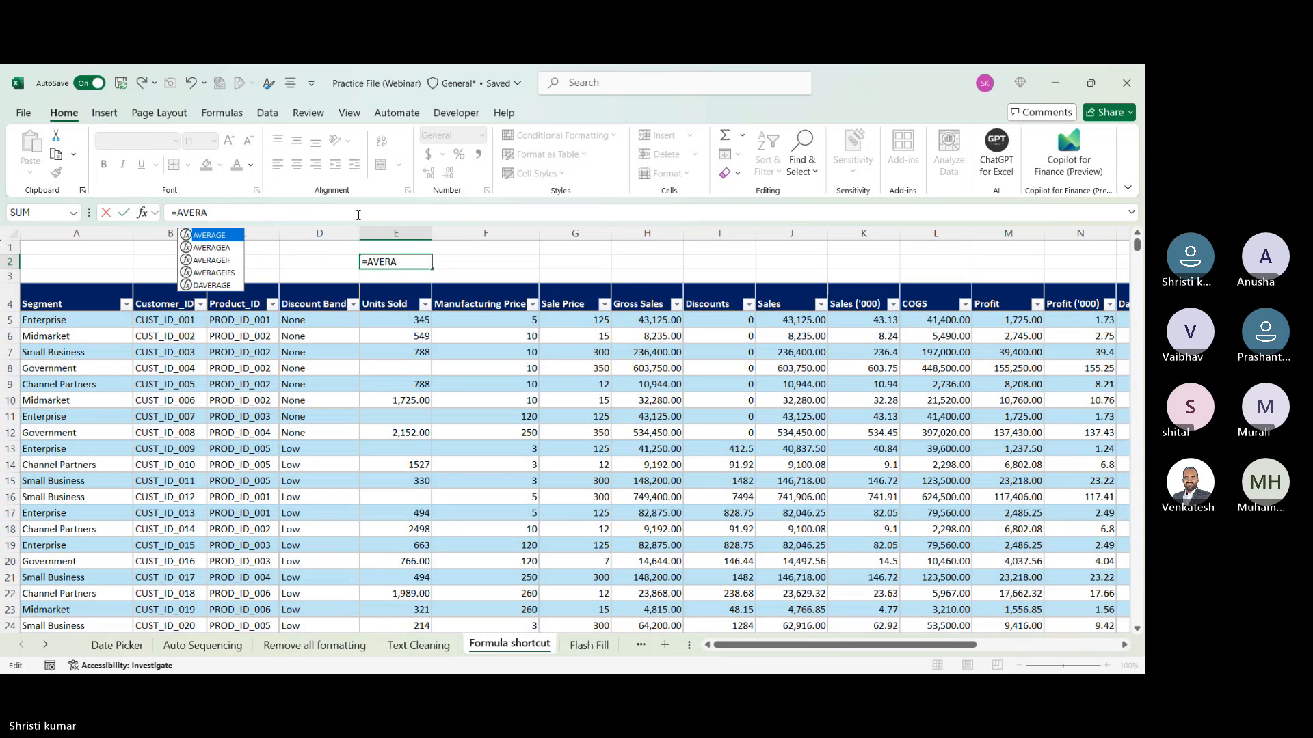
{"action": "type", "text": "GE("}
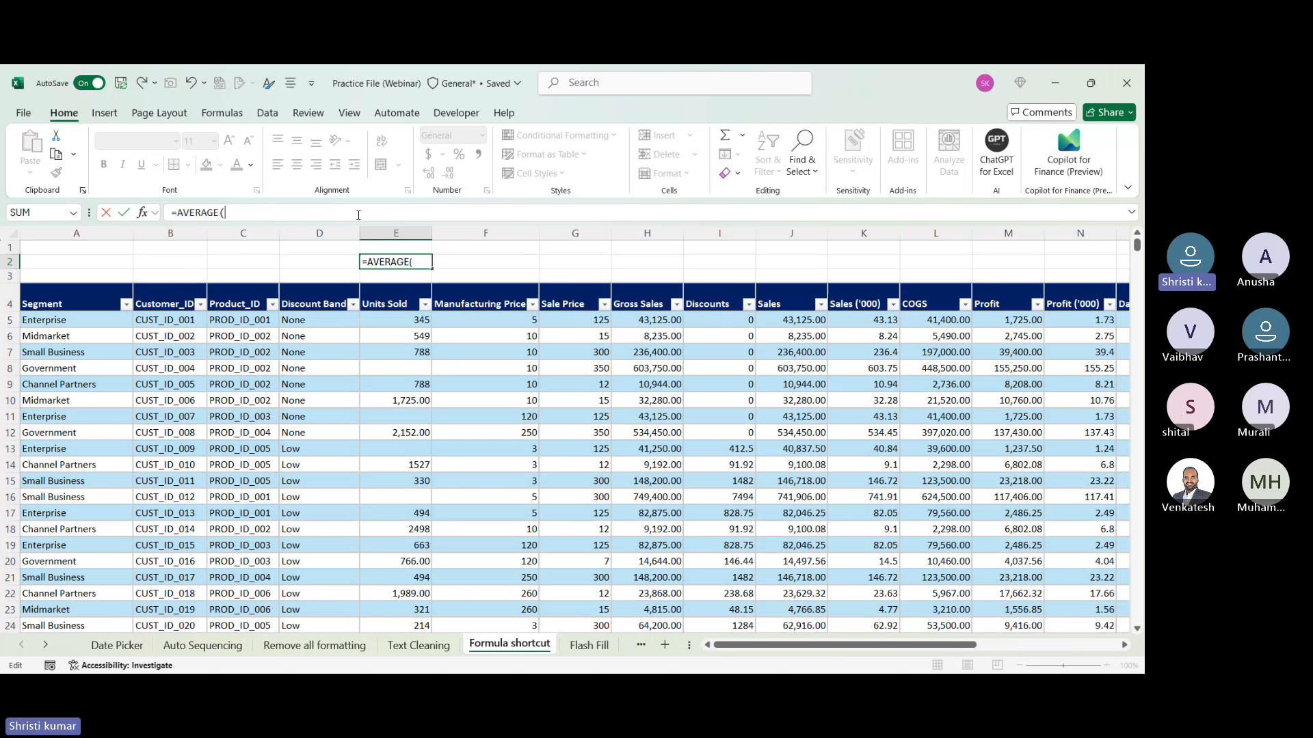
{"action": "left_click", "coordinate": [385, 320]}
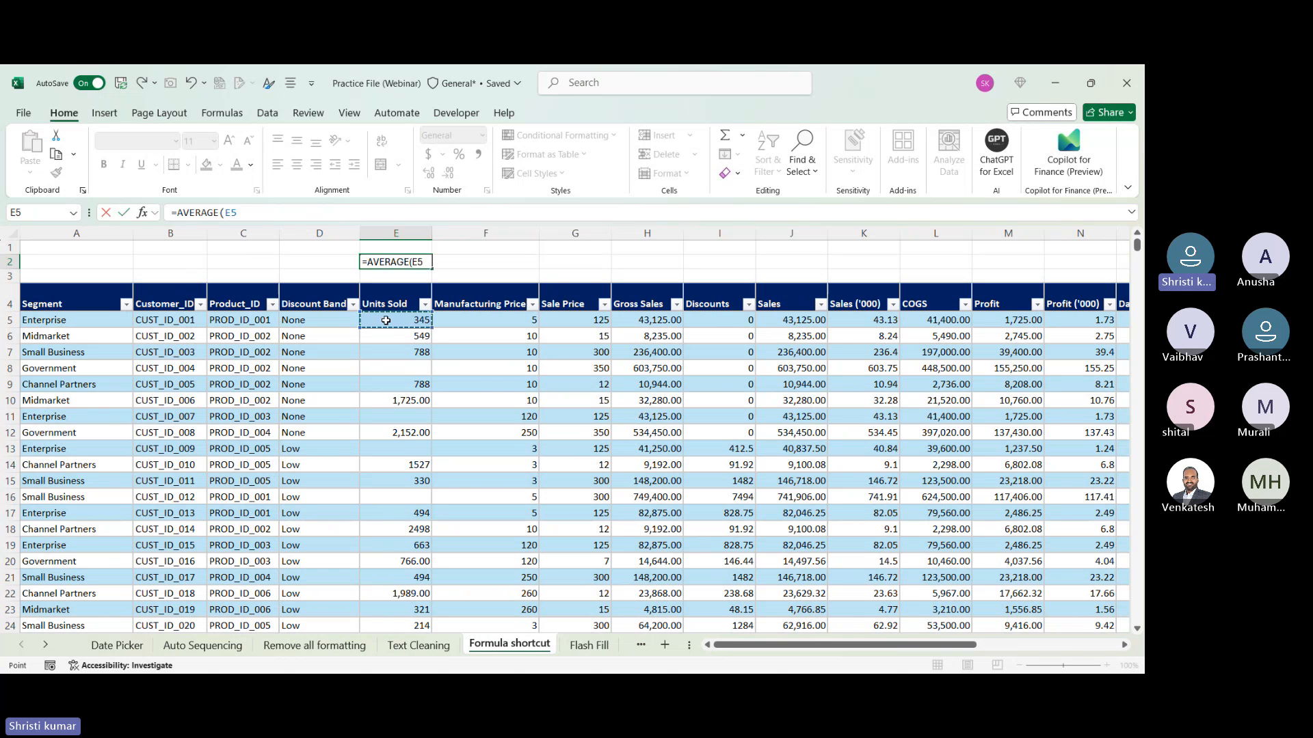
{"action": "key", "text": "shift+Down"}
{"action": "key", "text": "shift+Down"}
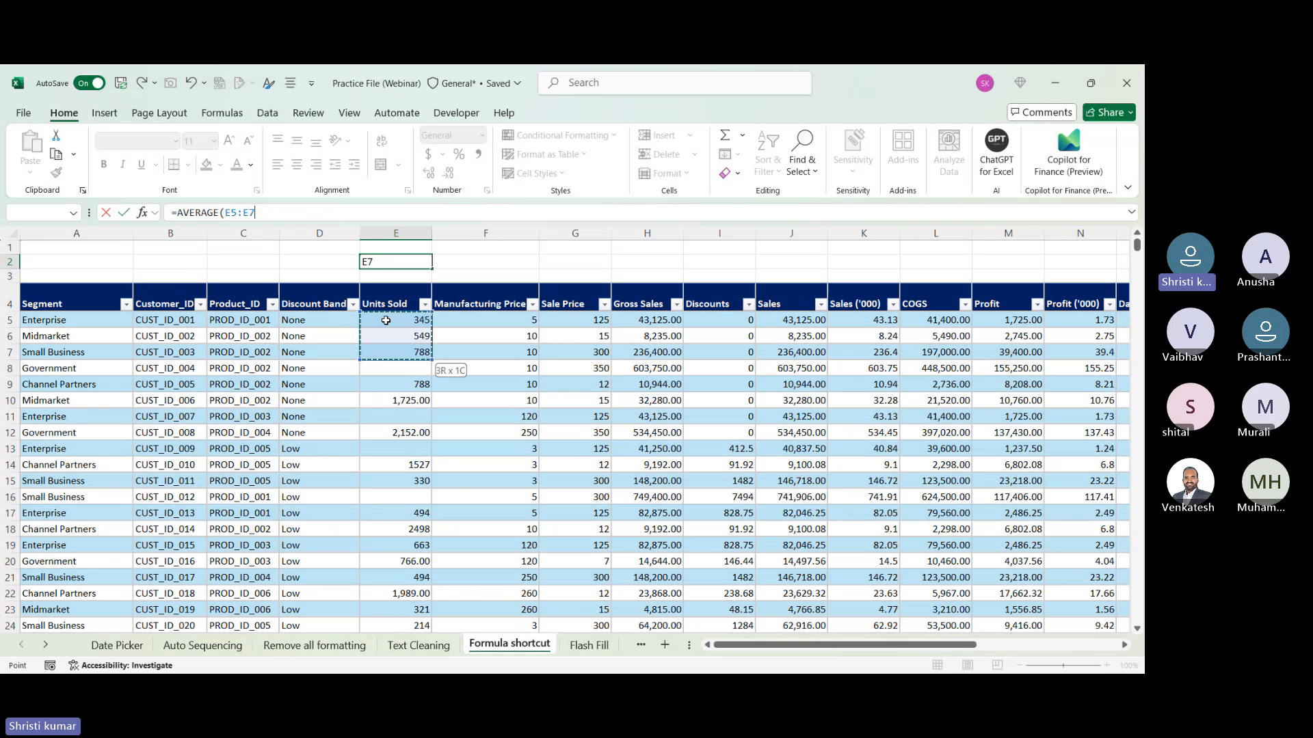
{"action": "left_click", "coordinate": [466, 322]}
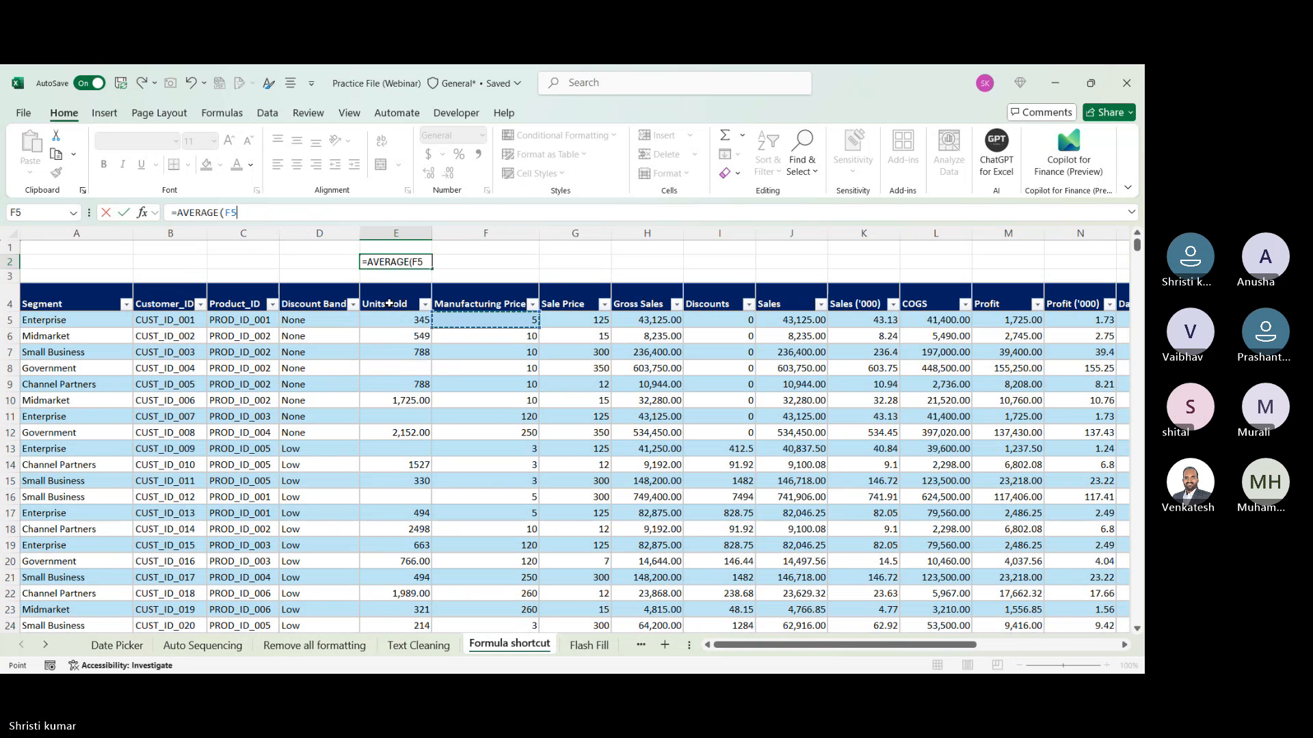
{"action": "left_click", "coordinate": [389, 304]}
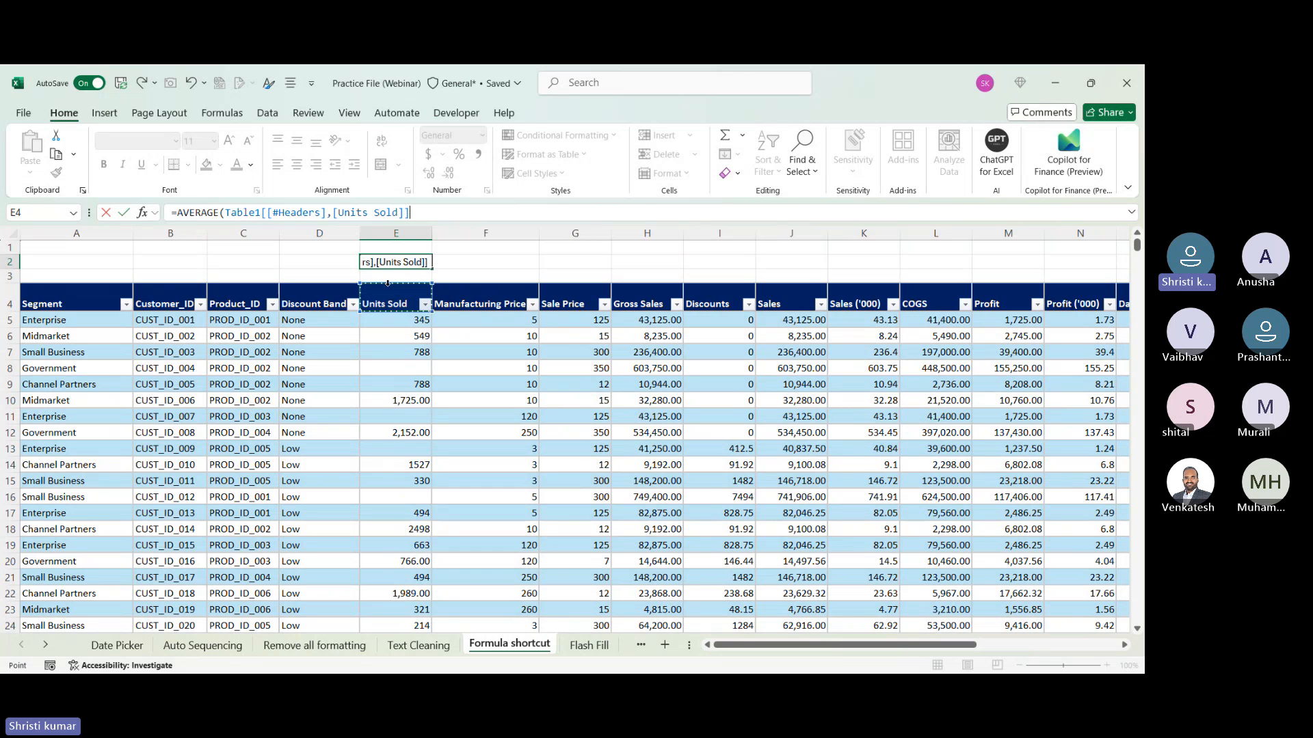
{"action": "left_click", "coordinate": [388, 283]}
{"action": "left_click", "coordinate": [388, 283]}
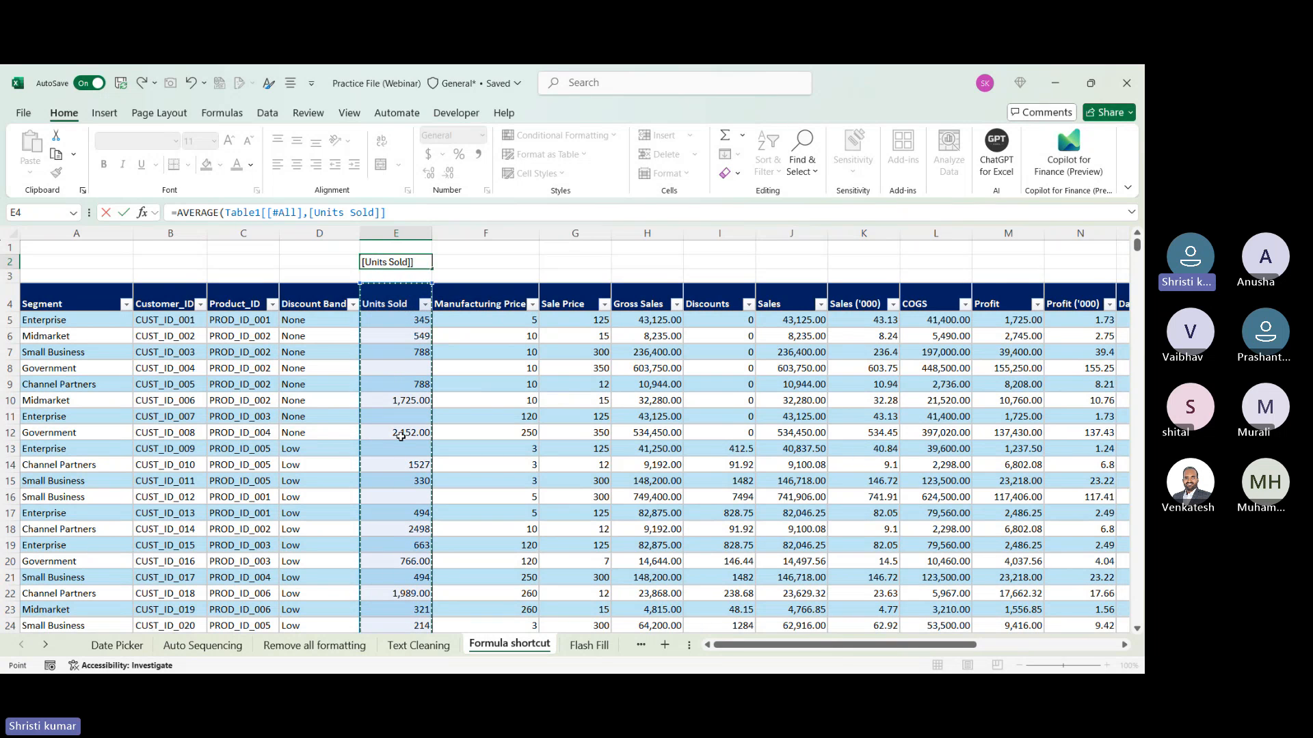
{"action": "key", "text": "Return"}
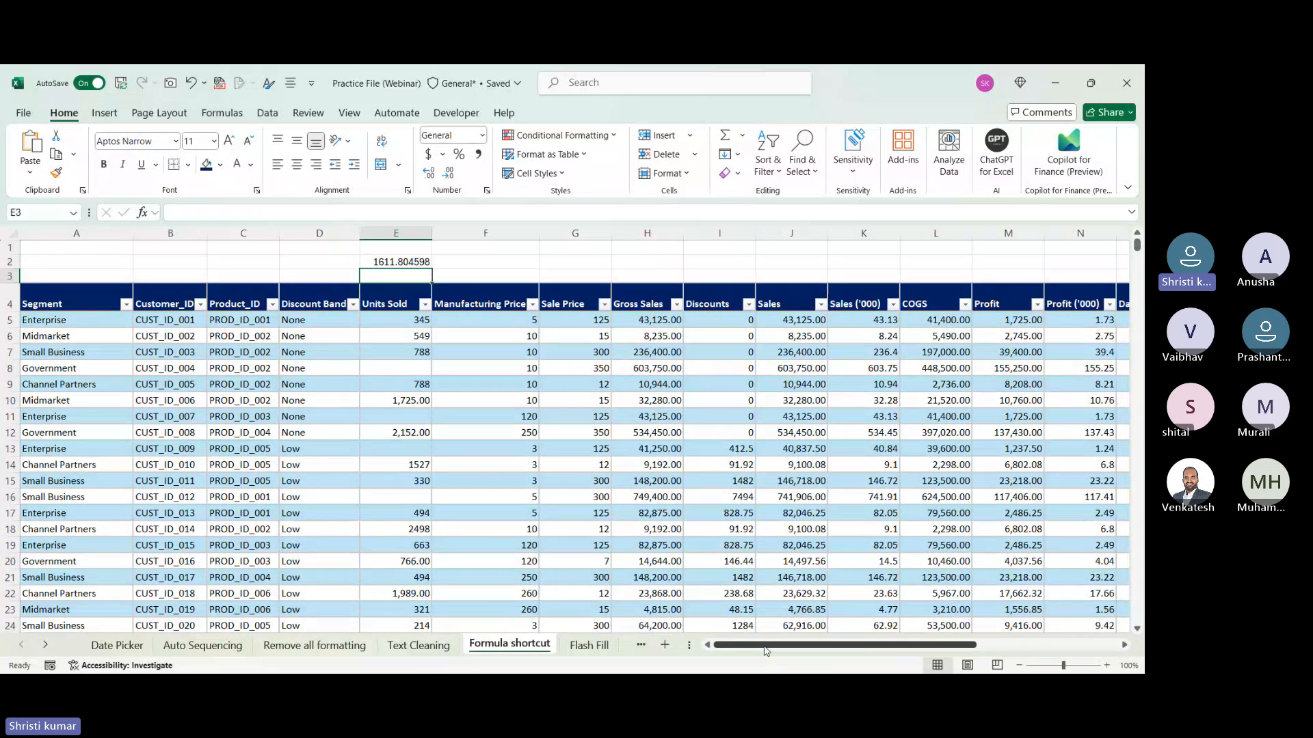
- On the Flash Fill sheet, enter the first name from B3 in capitals in C3 and Flash Fill the names down to C5
{"action": "left_click_drag", "start_coordinate": [765, 650], "coordinate": [813, 650]}
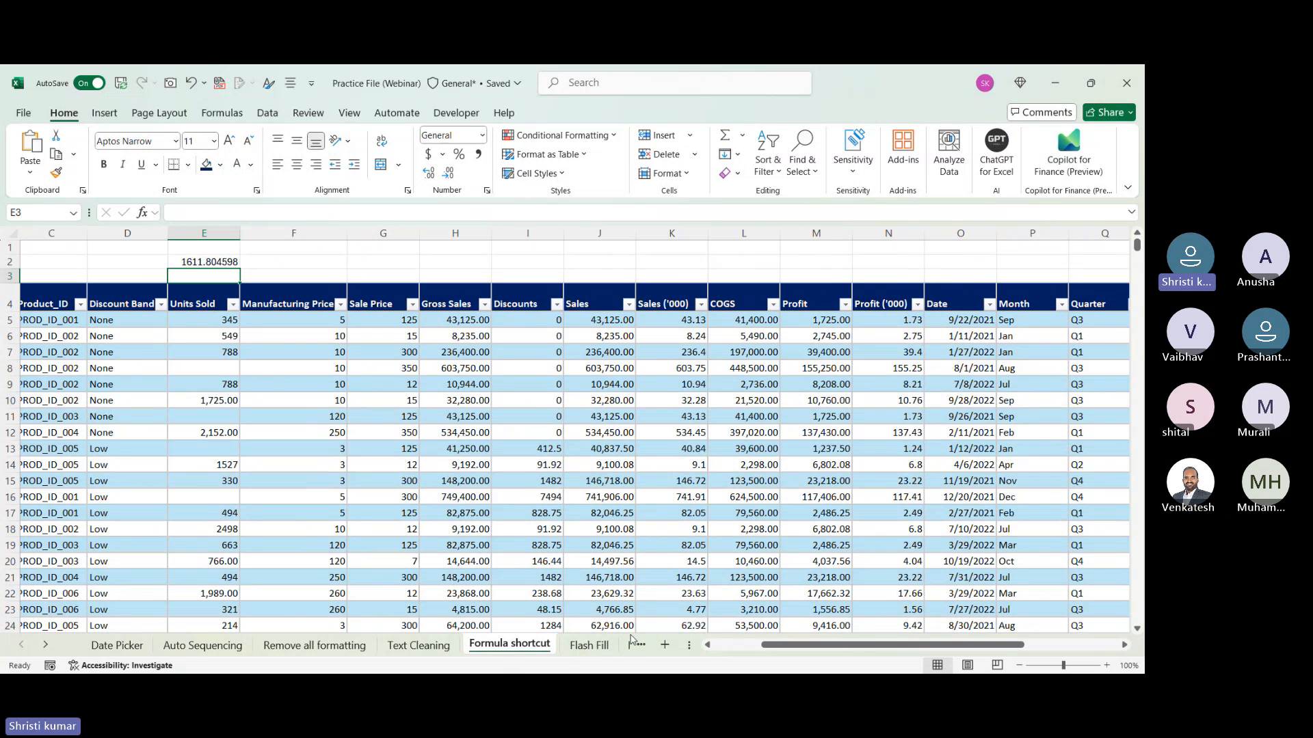
{"action": "left_click", "coordinate": [588, 645]}
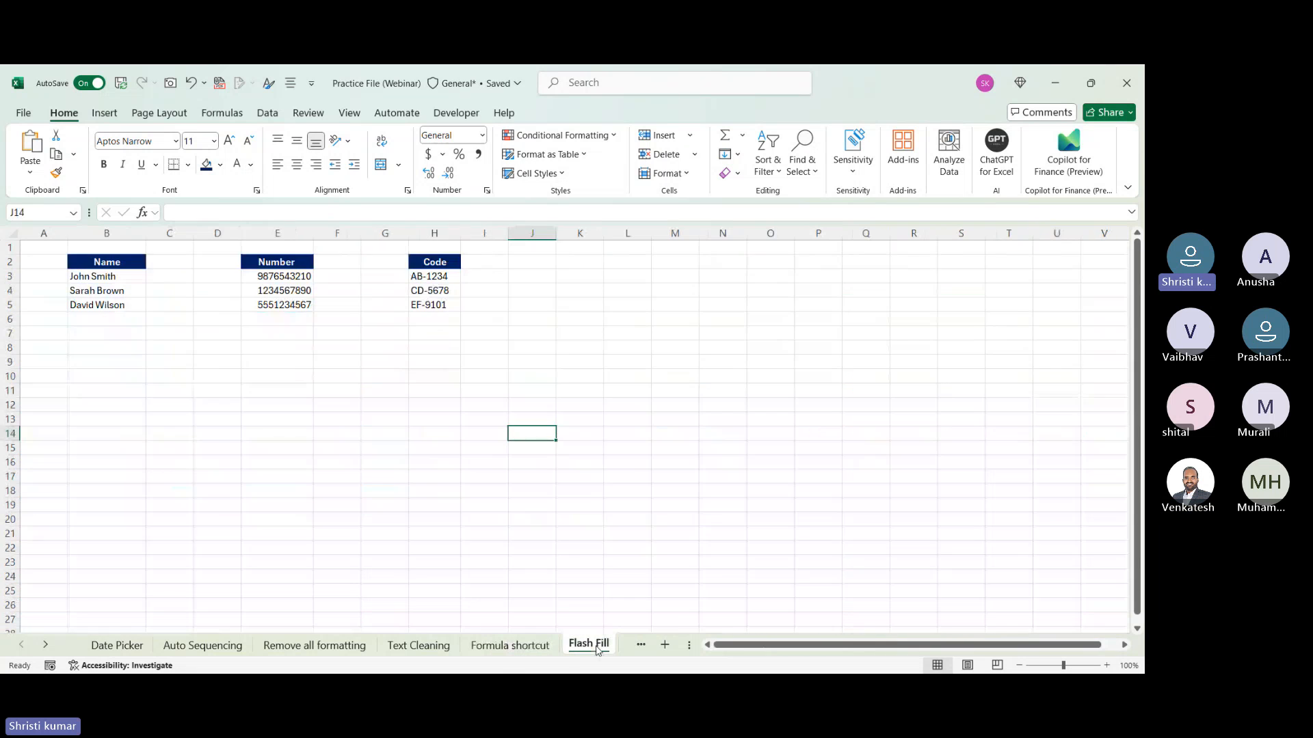
{"action": "left_click", "coordinate": [170, 274]}
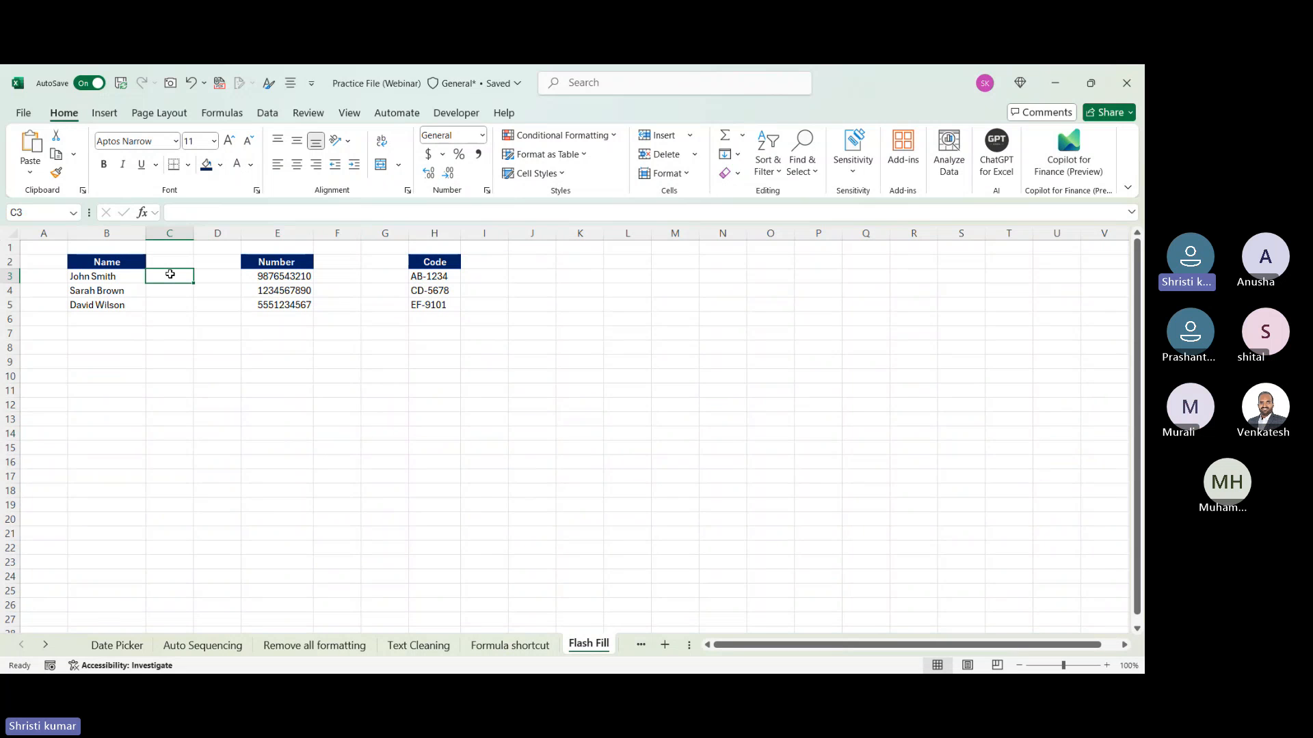
{"action": "type", "text": "JO"}
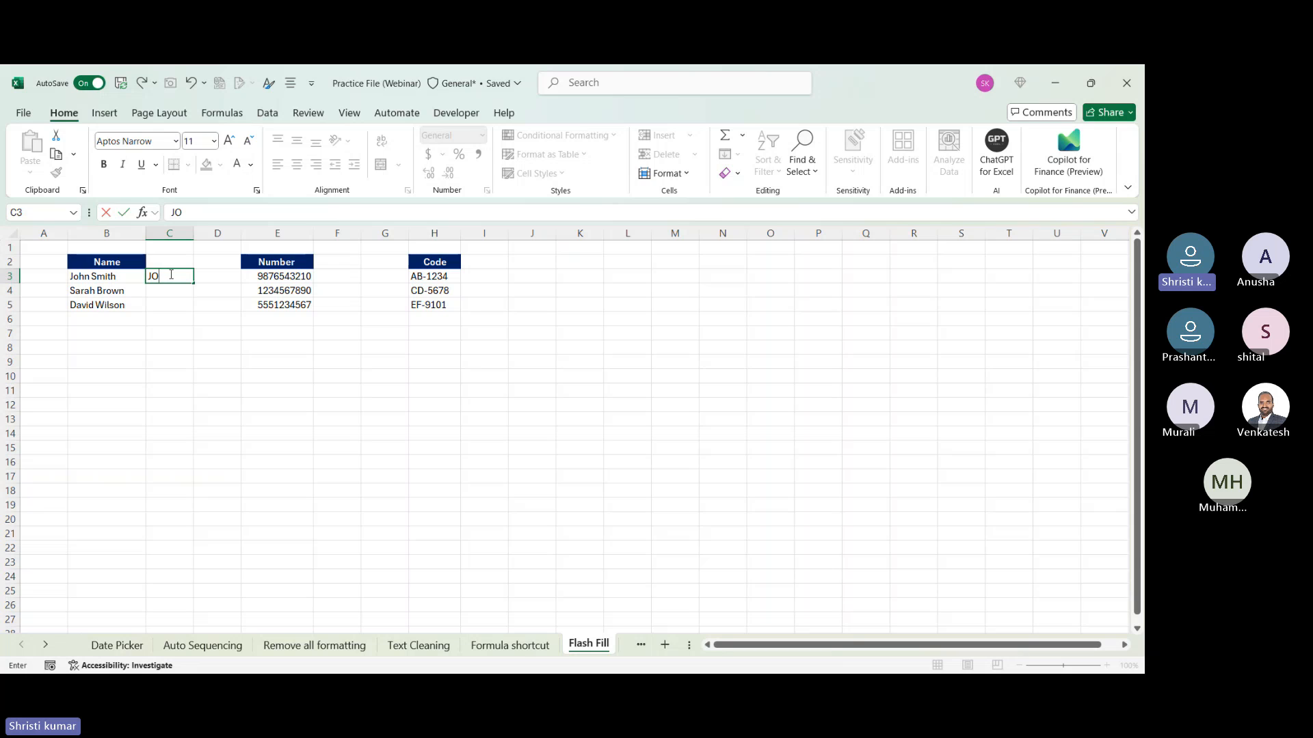
{"action": "type", "text": "HN"}
{"action": "key", "text": "Return"}
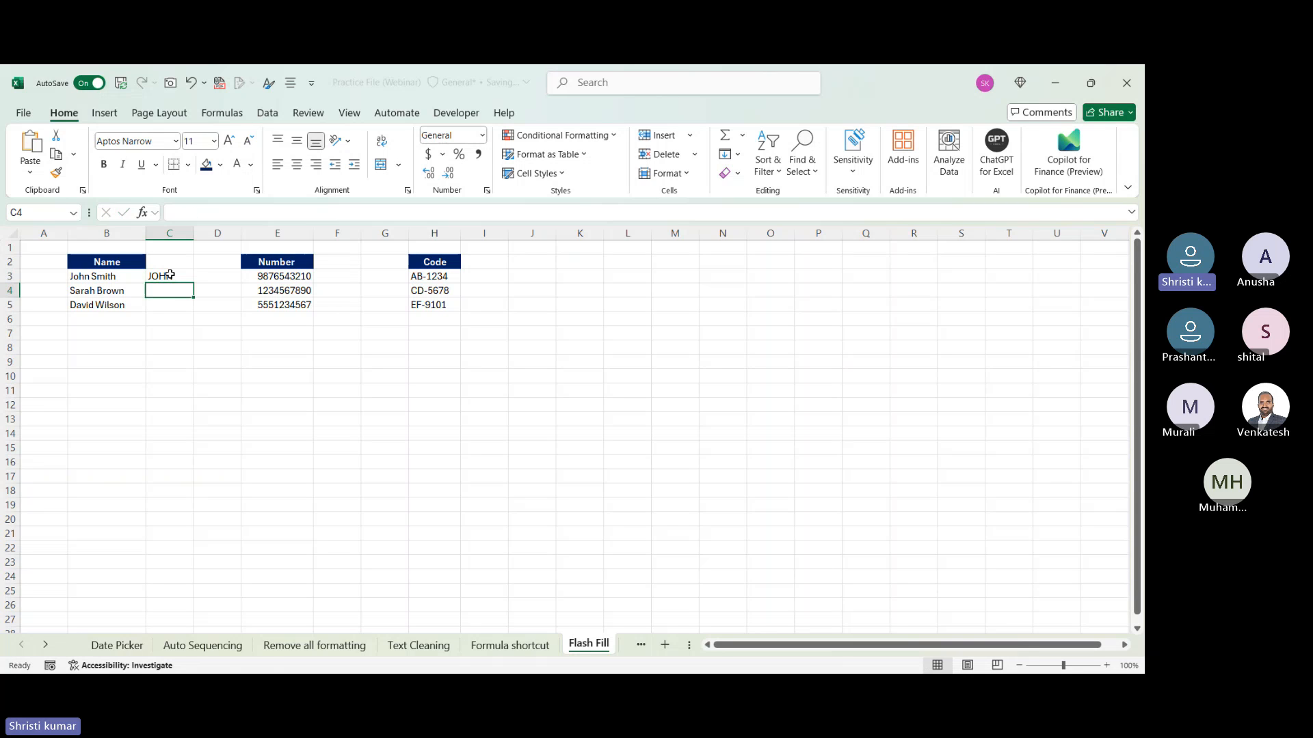
{"action": "key", "text": "ctrl+e"}
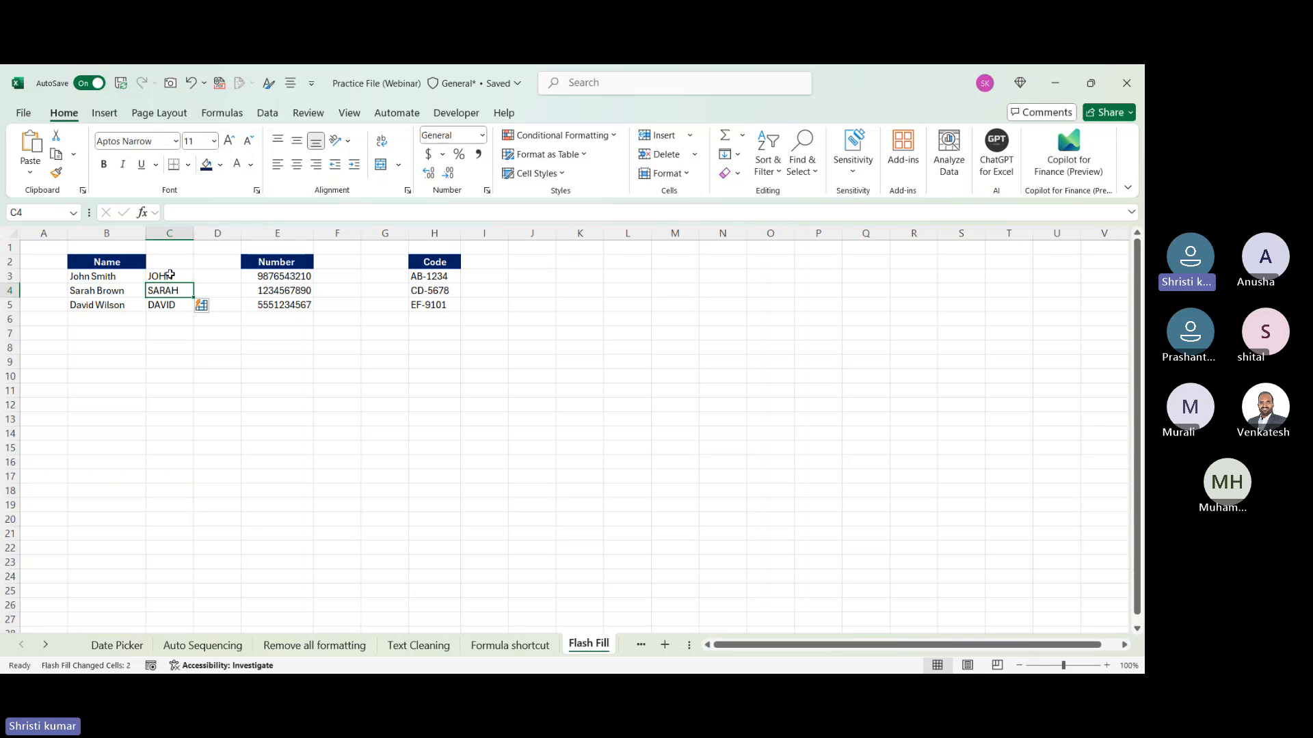
- Enter the first four digits of E3's number in F3 and Flash Fill the pattern down to F5
{"action": "left_click", "coordinate": [358, 281]}
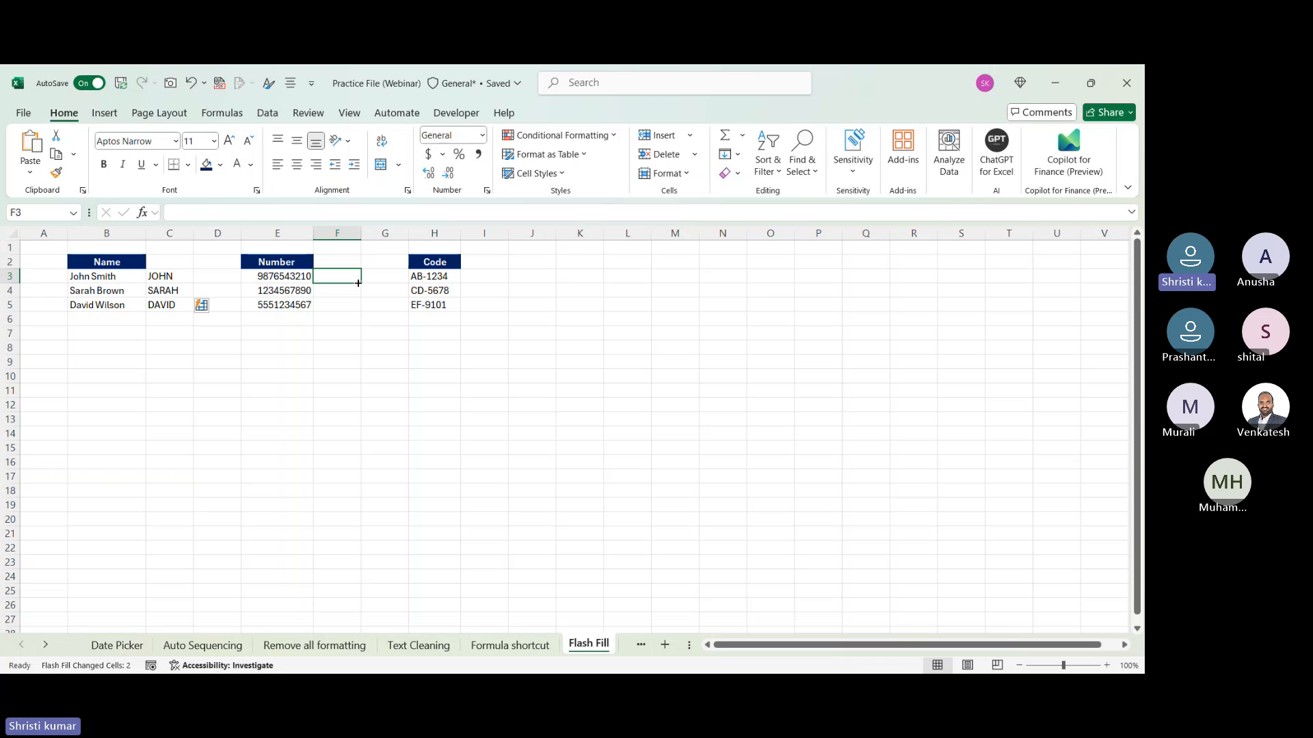
{"action": "type", "text": "9876"}
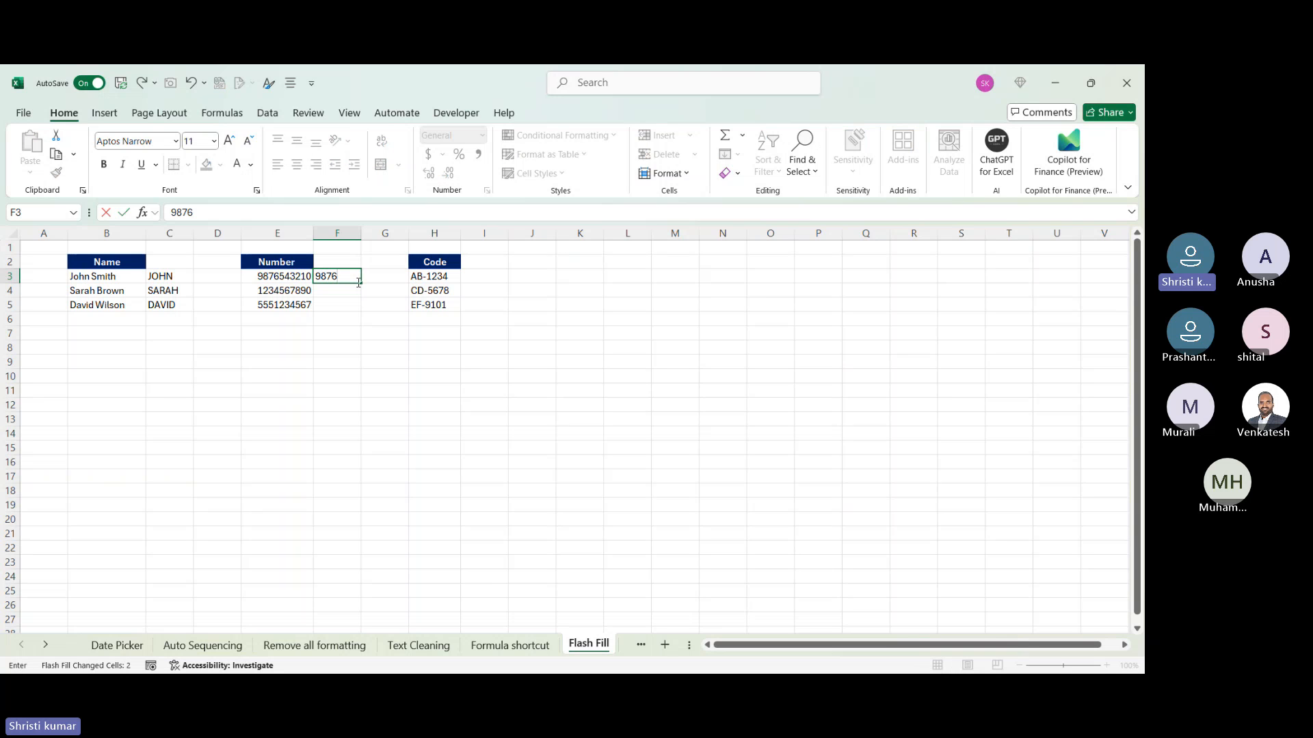
{"action": "key", "text": "Return"}
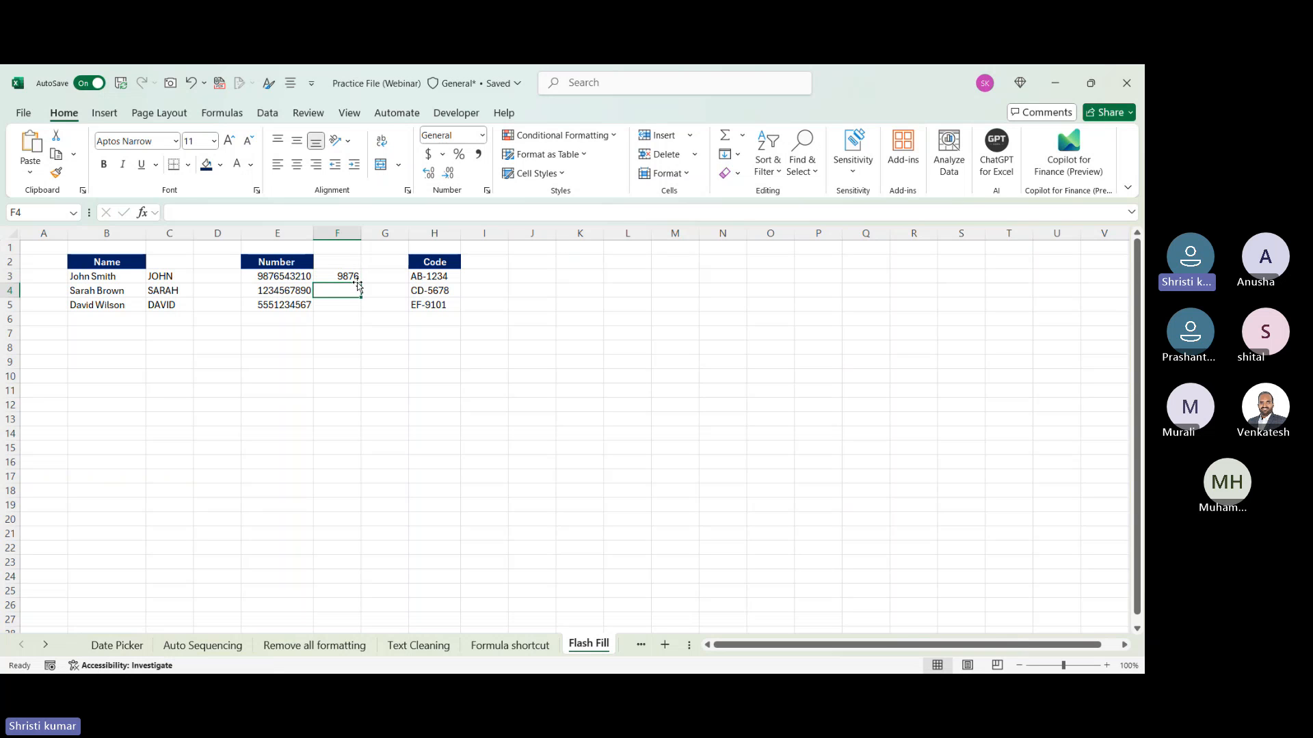
{"action": "key", "text": "ctrl+e"}
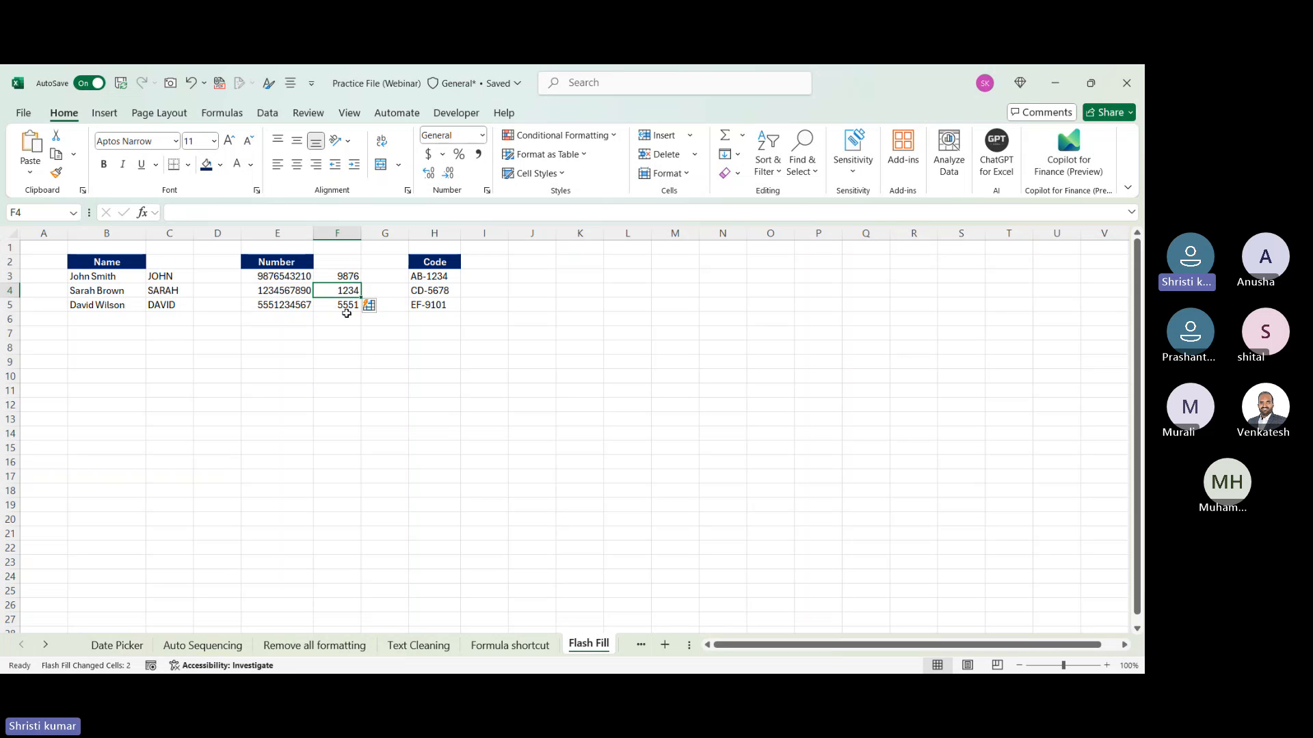
- Enter 1234, the numeric part of the first code, in I3 and Flash Fill the pattern down to I5
{"action": "left_click", "coordinate": [473, 277]}
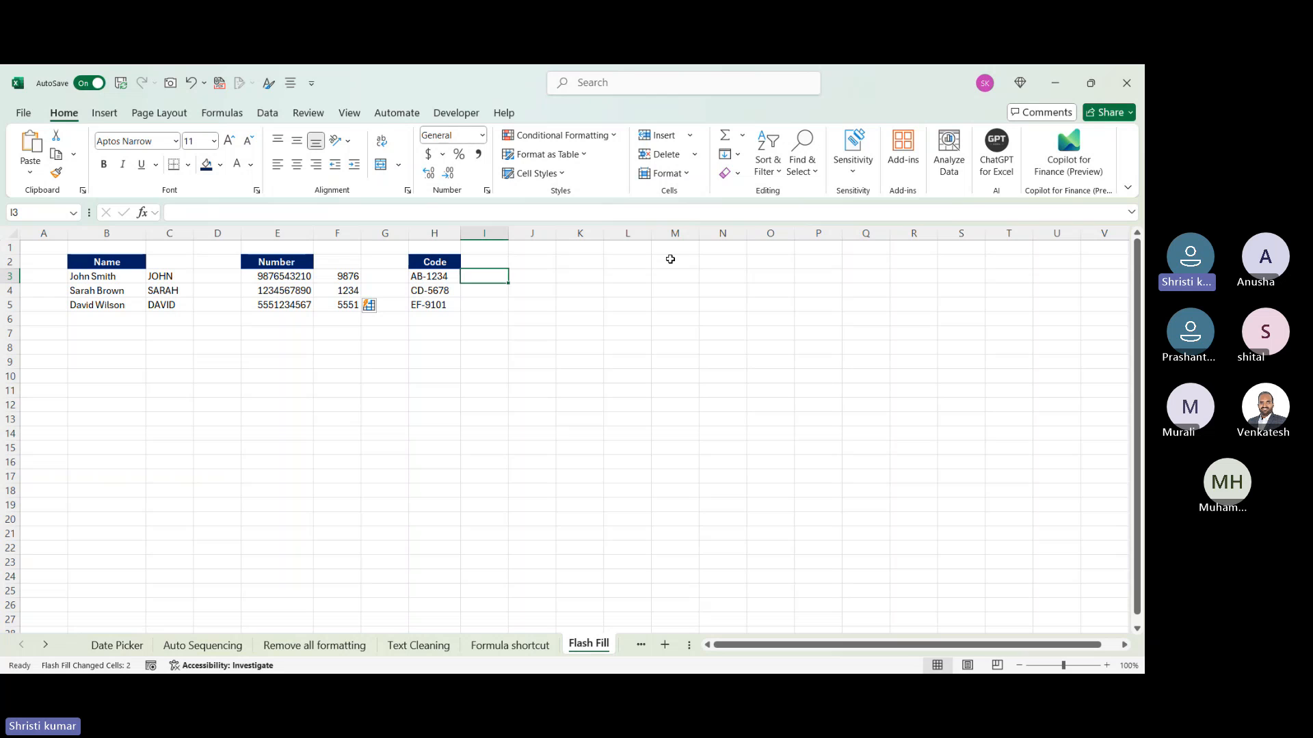
{"action": "type", "text": "1234"}
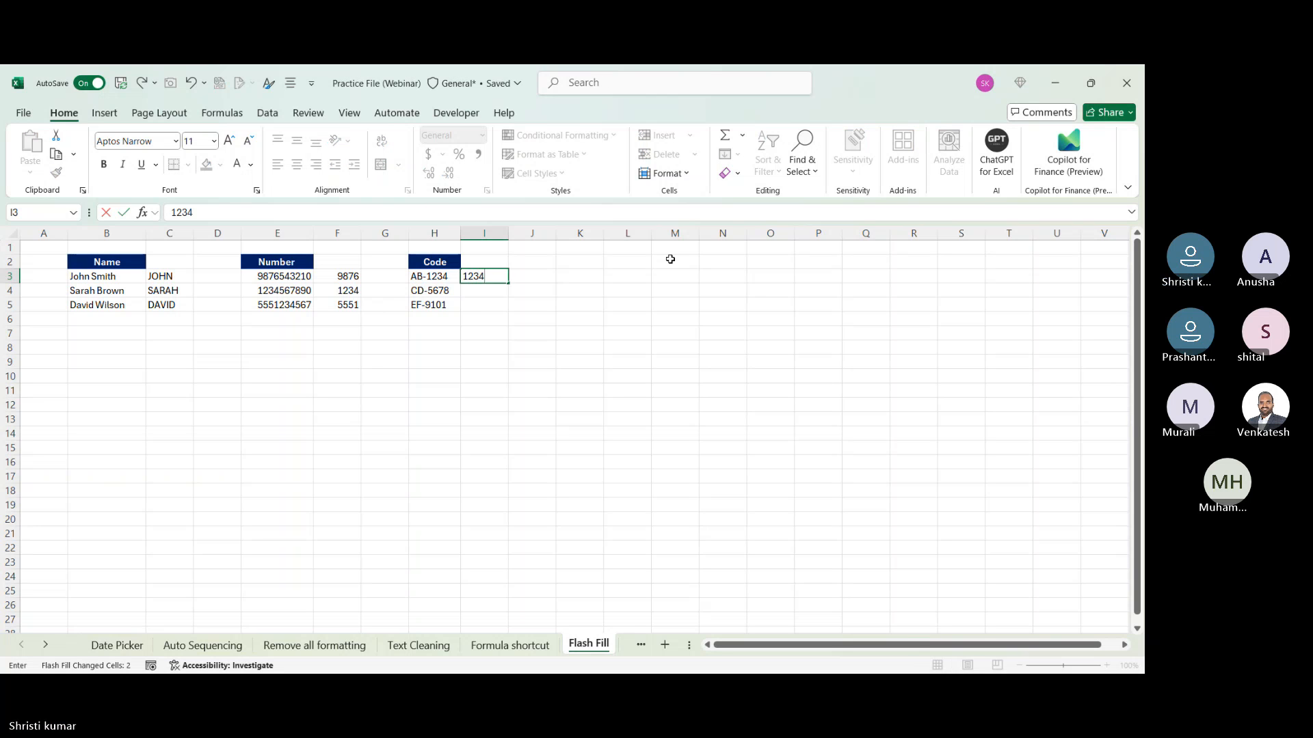
{"action": "left_click", "coordinate": [477, 288]}
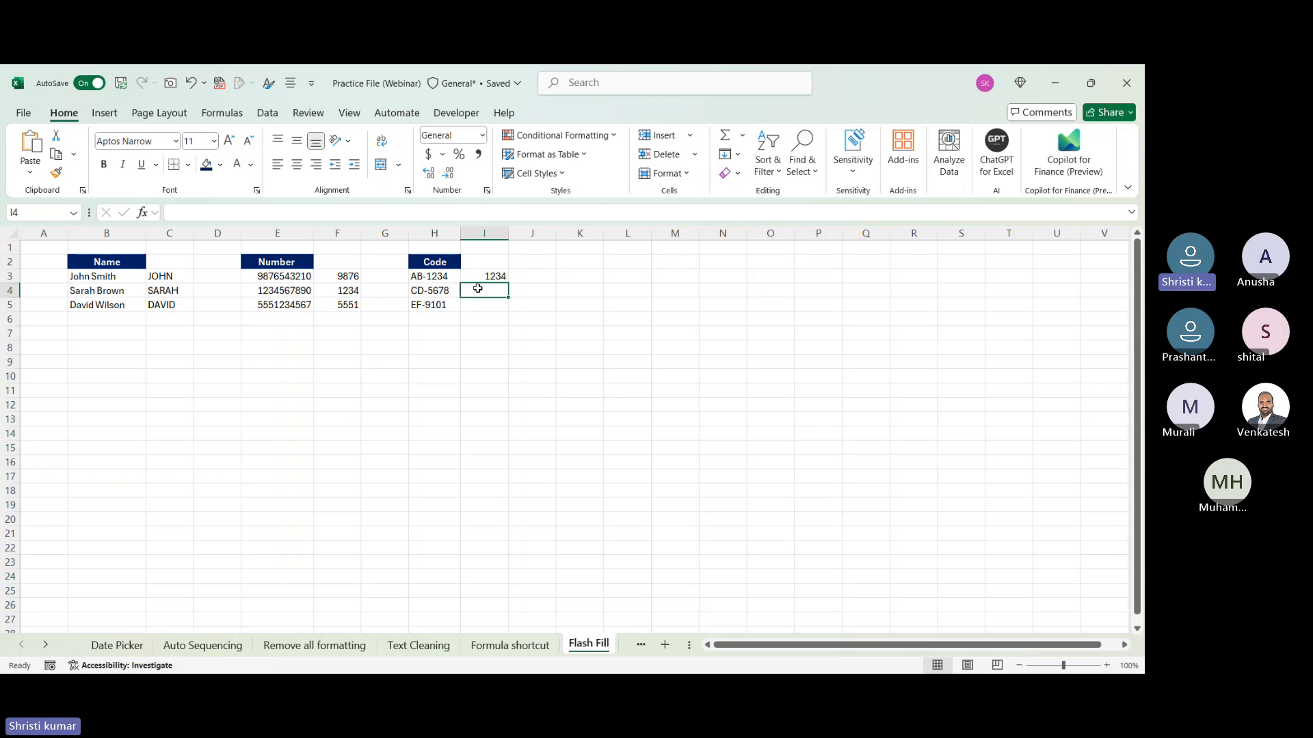
{"action": "key", "text": "ctrl+e"}
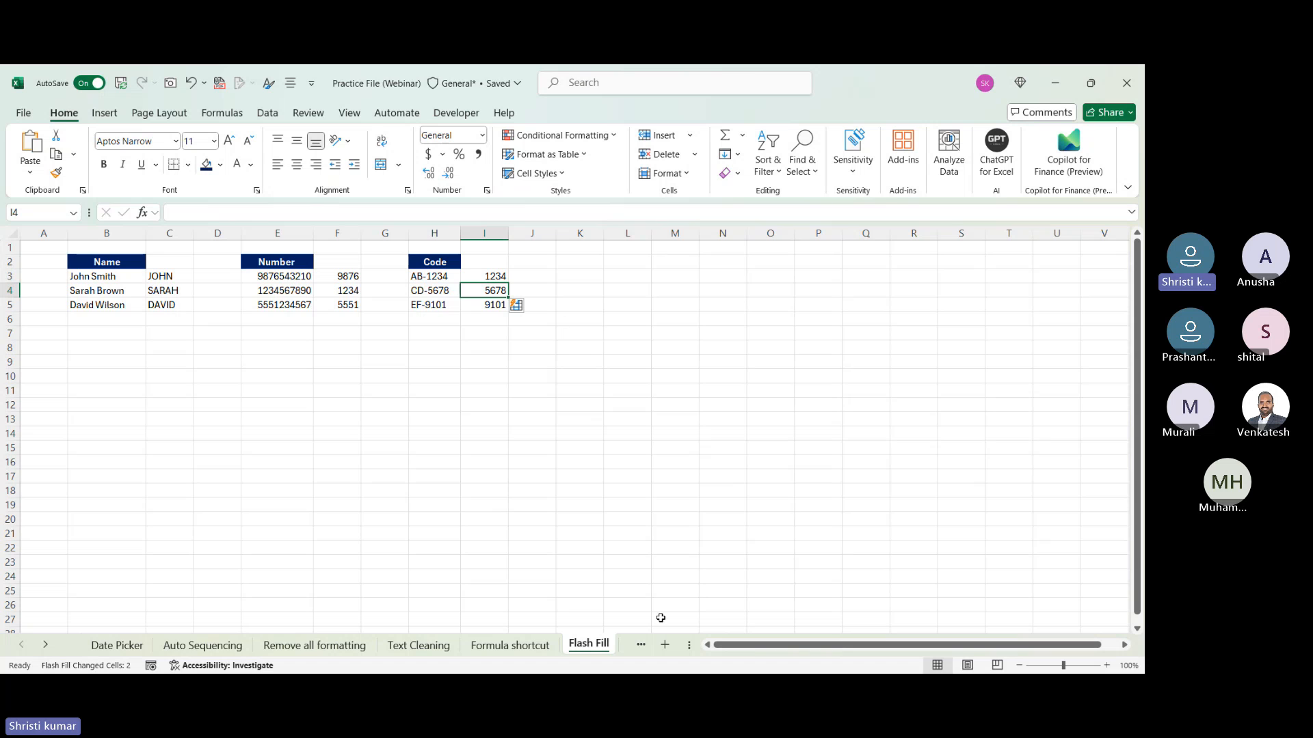
- Go to the Data from Picture sheet and select cell L16
{"action": "left_click", "coordinate": [46, 645]}
{"action": "left_click", "coordinate": [48, 645]}
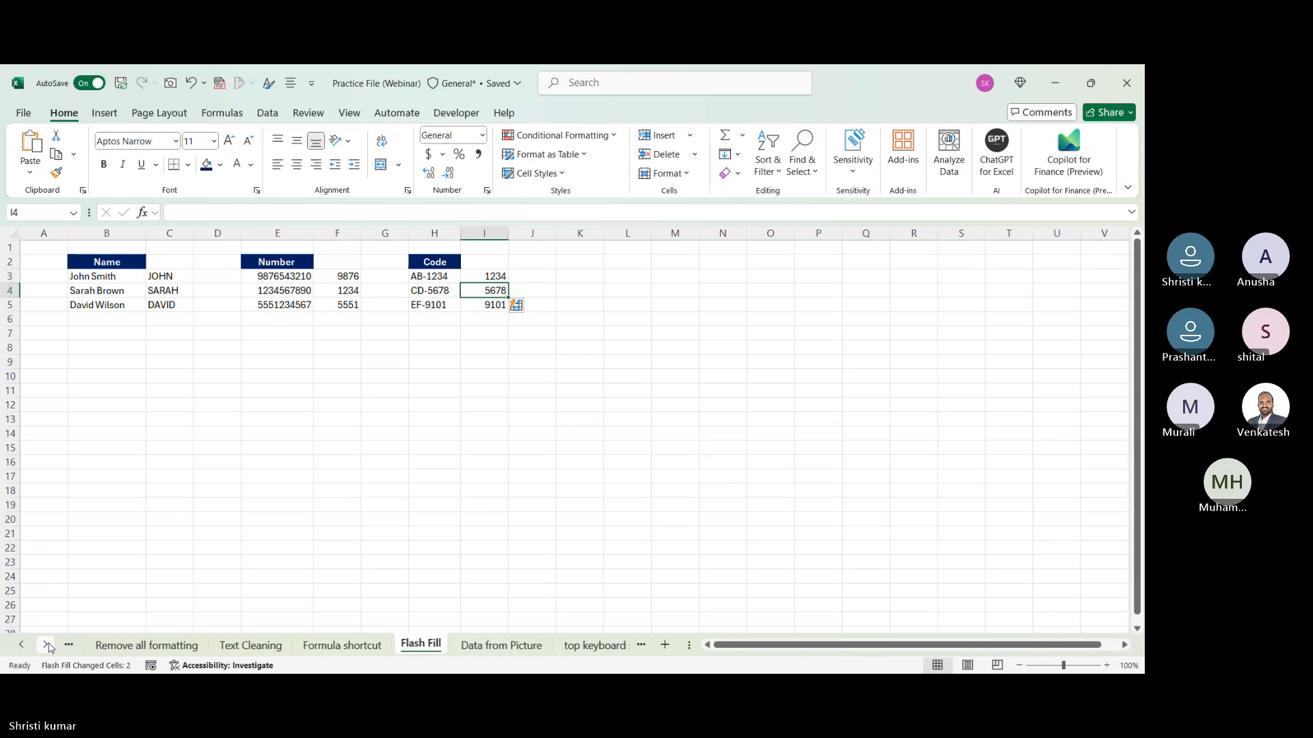
{"action": "left_click", "coordinate": [47, 645]}
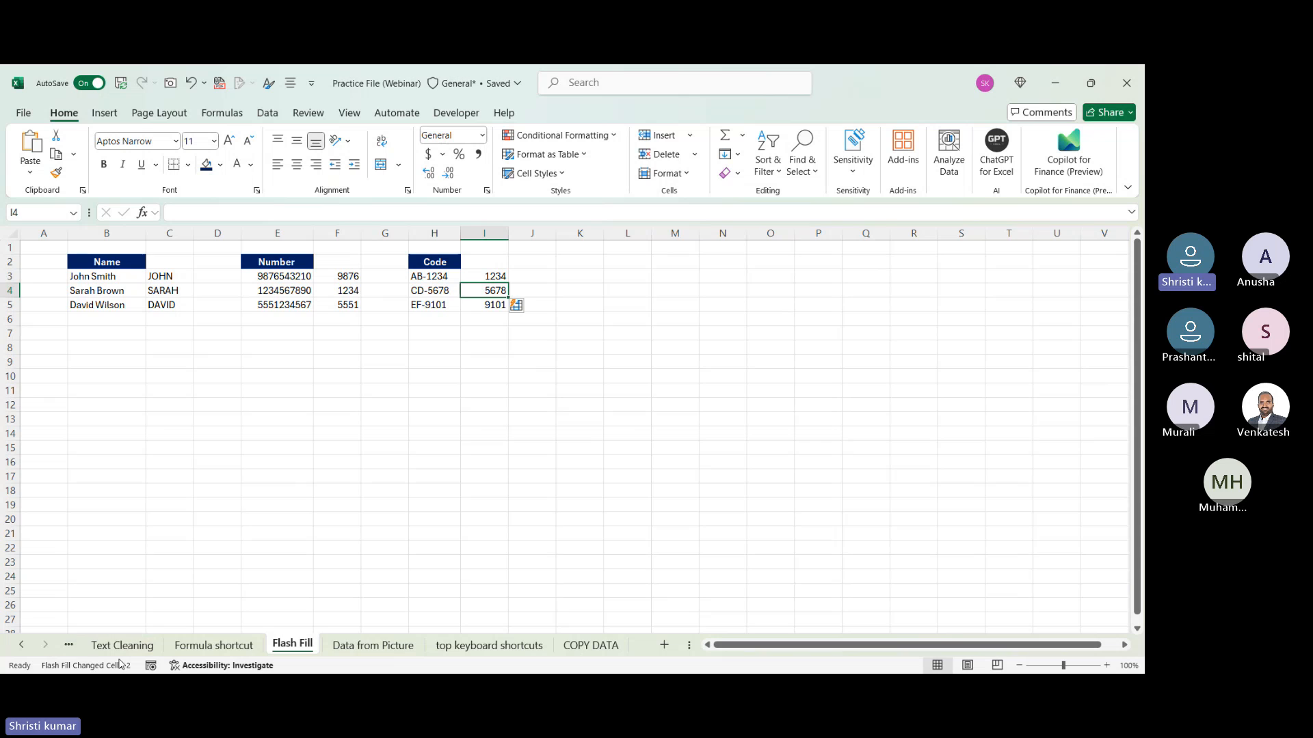
{"action": "left_click", "coordinate": [343, 647]}
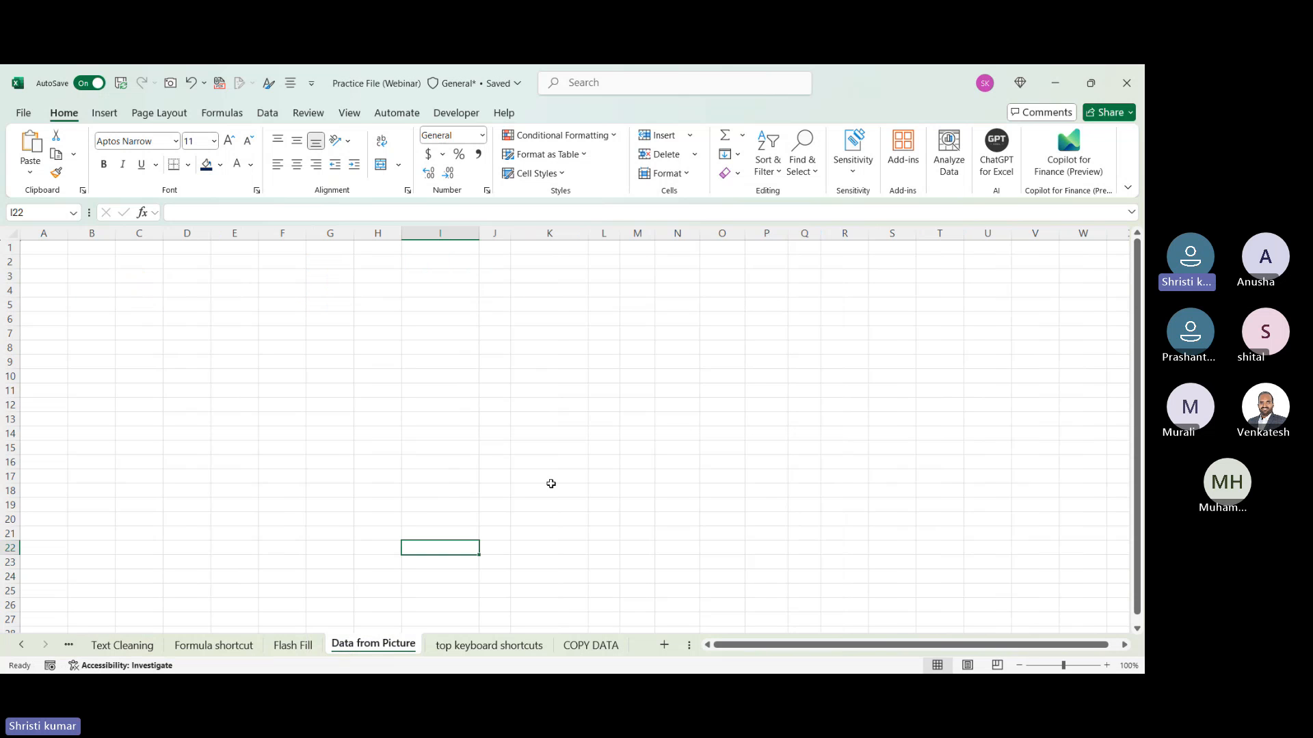
{"action": "left_click", "coordinate": [588, 456]}
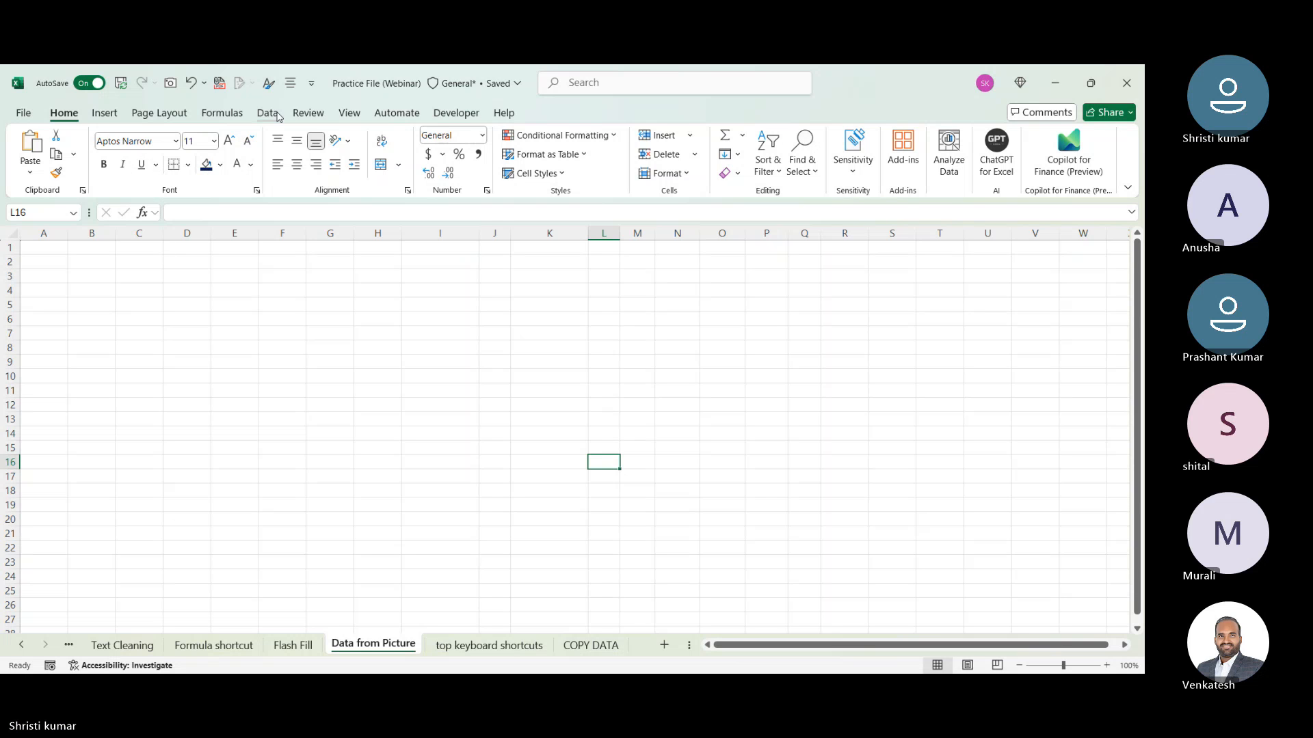
{"action": "left_click", "coordinate": [269, 114]}
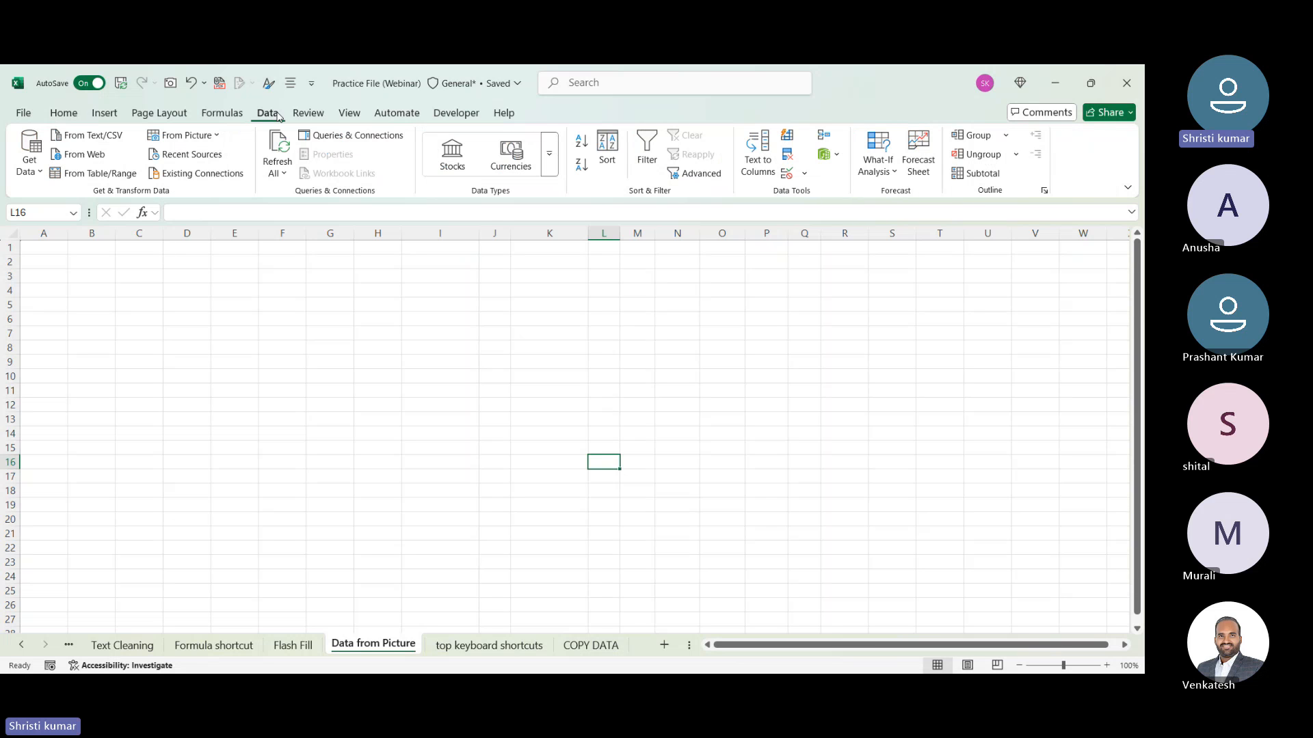
{"action": "left_click", "coordinate": [192, 137]}
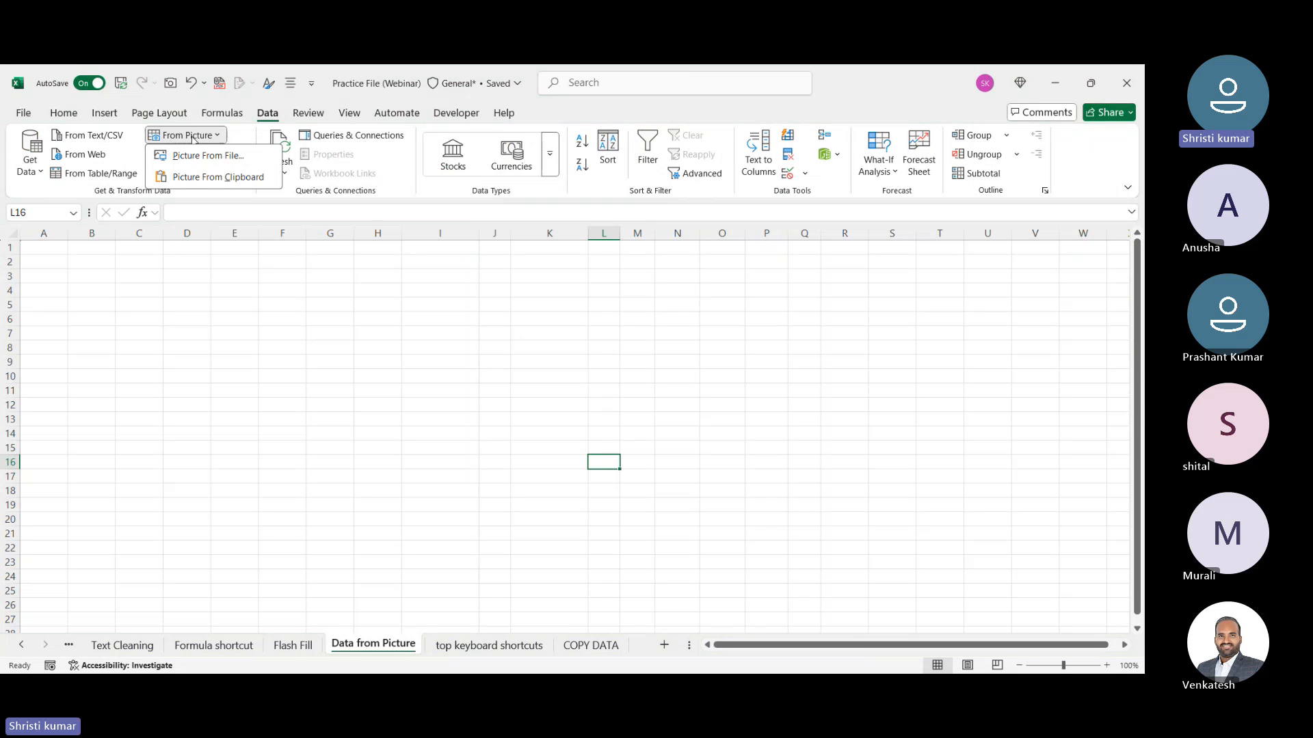
{"action": "left_click", "coordinate": [197, 158]}
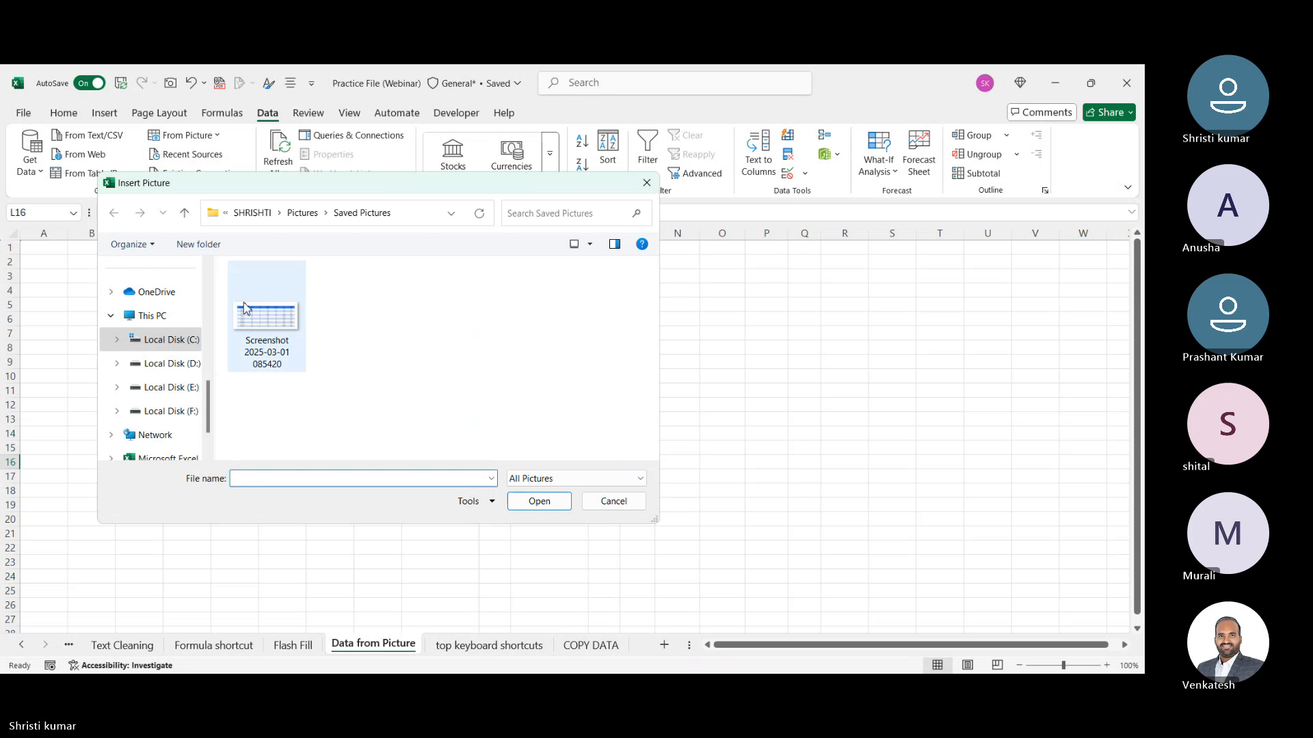
{"action": "left_click", "coordinate": [257, 320]}
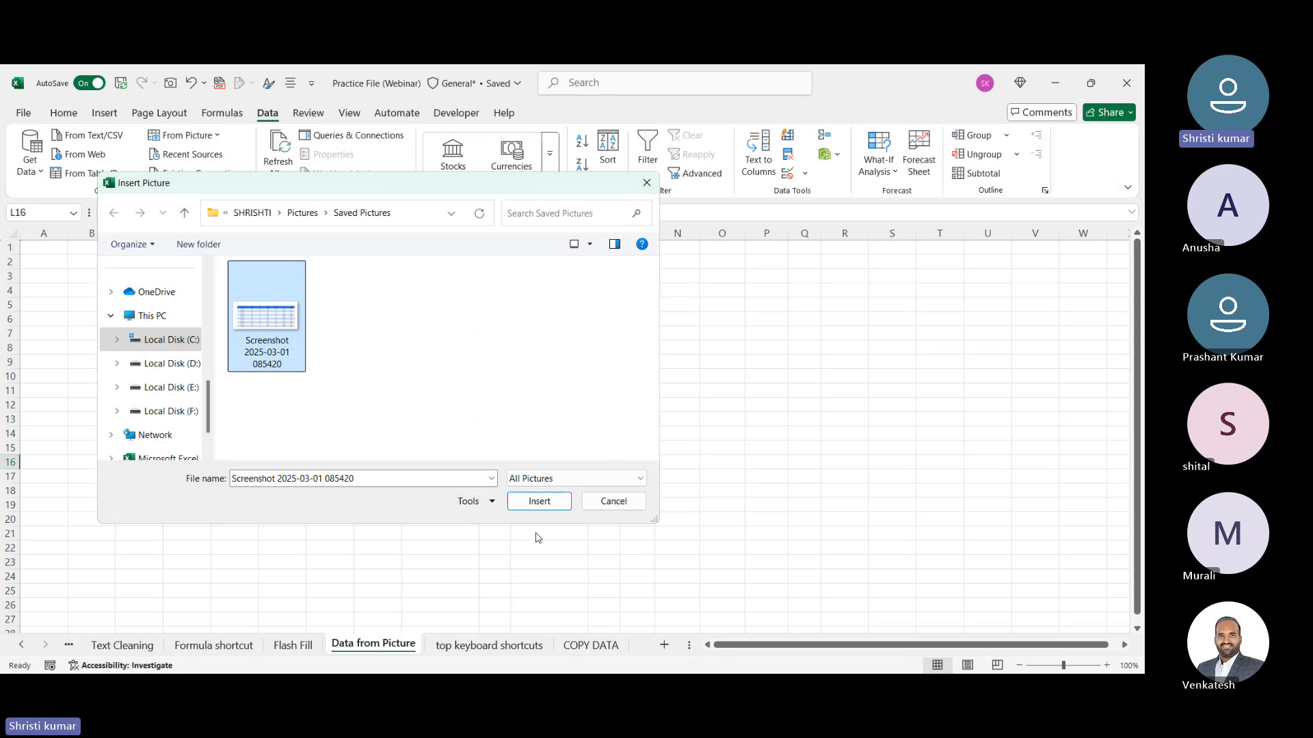
{"action": "left_click", "coordinate": [538, 501]}
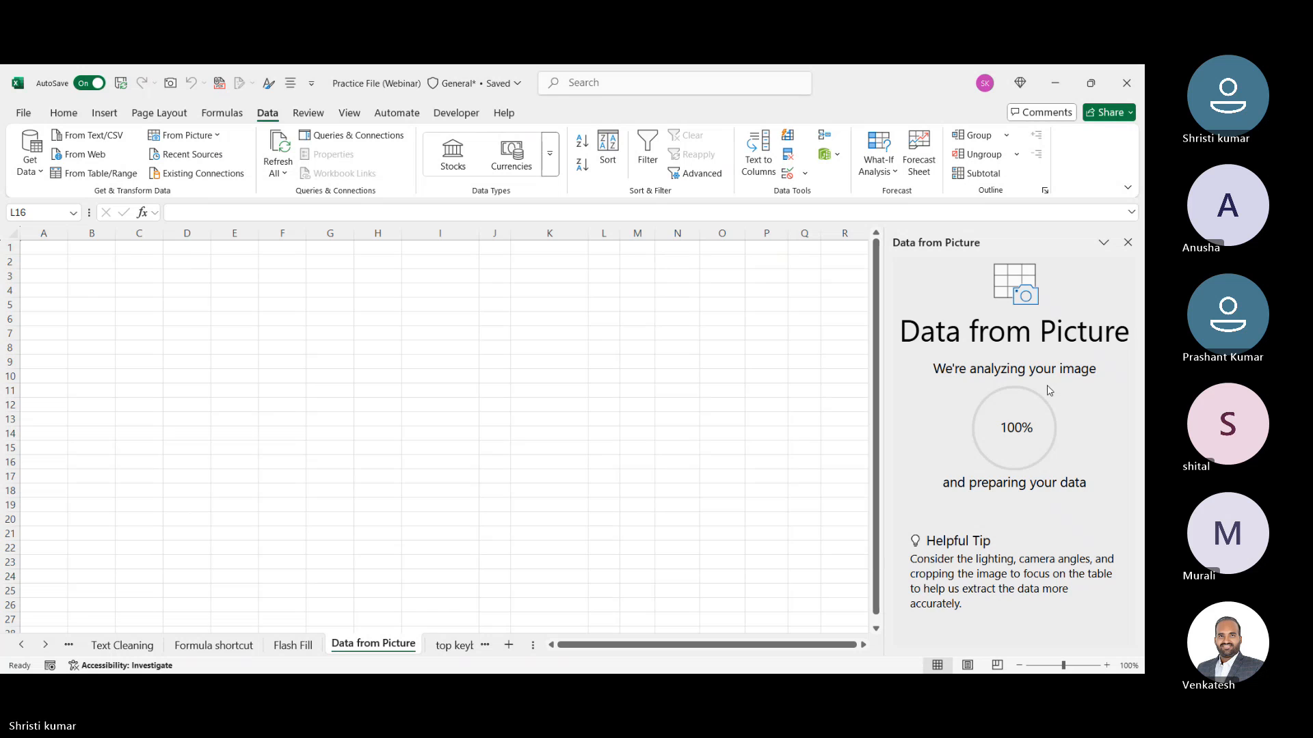
{"action": "left_click", "coordinate": [978, 452]}
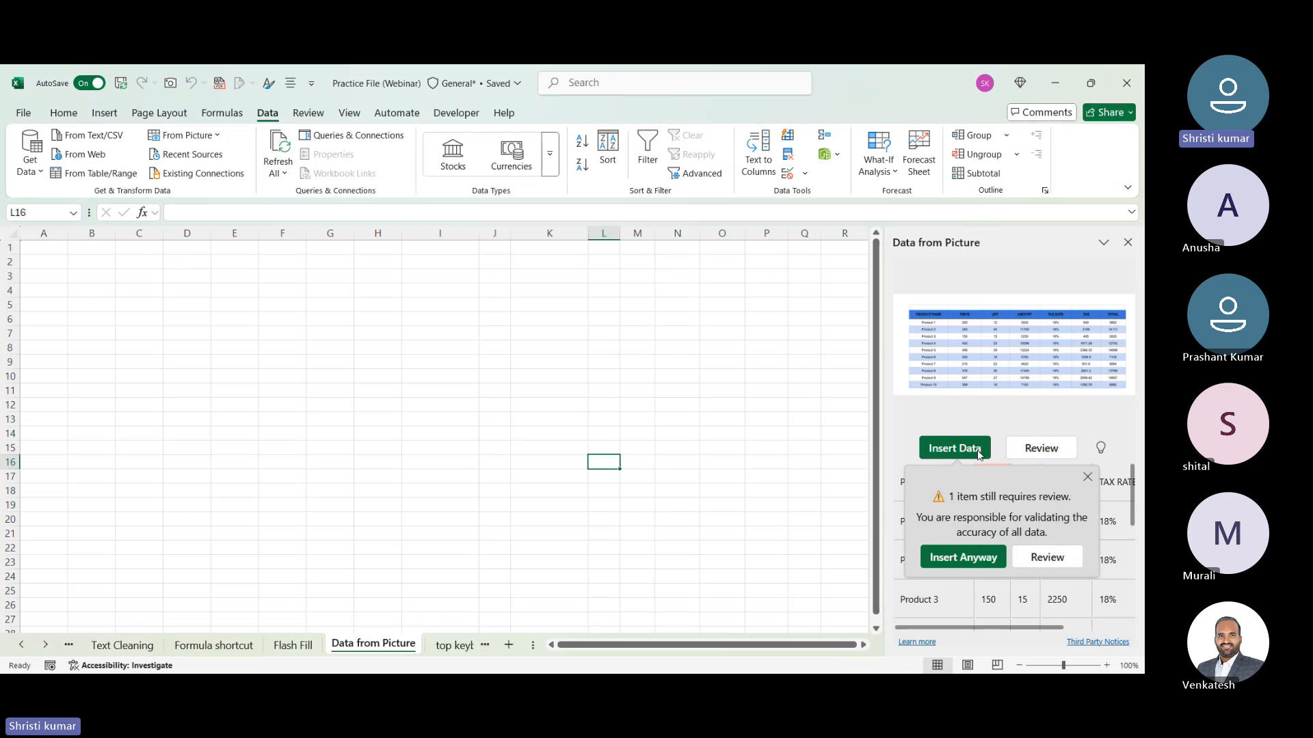
{"action": "left_click", "coordinate": [964, 557]}
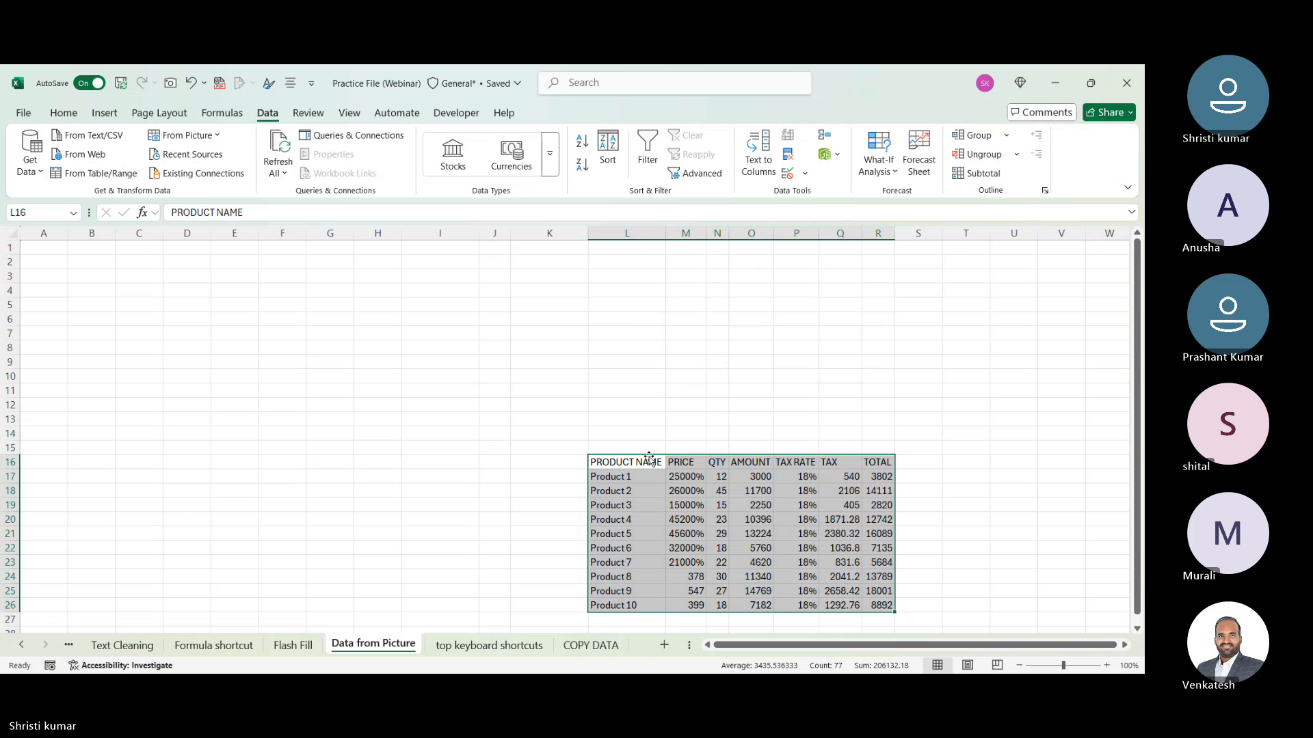
- Move the imported product table so it starts at B2, and widen columns C, D and E
{"action": "left_click_drag", "start_coordinate": [649, 457], "coordinate": [95, 265]}
{"action": "left_click", "coordinate": [538, 383]}
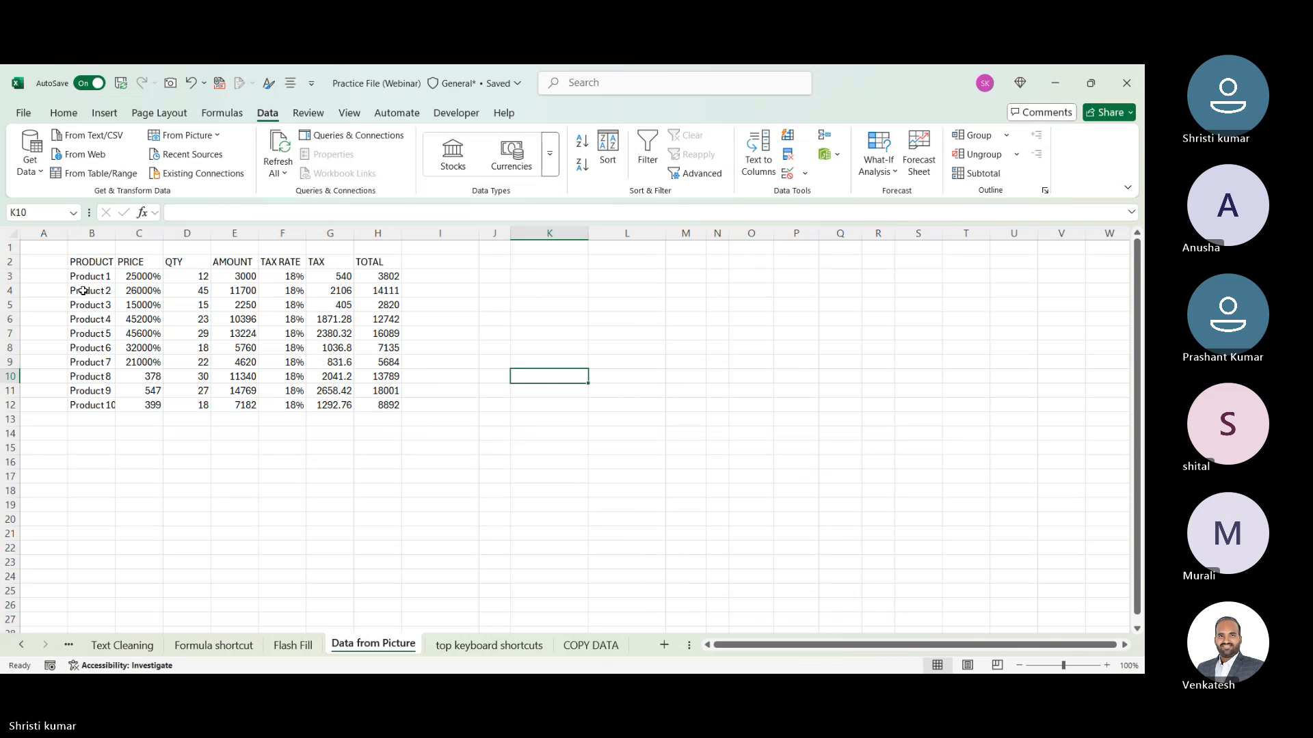
{"action": "left_click_drag", "start_coordinate": [164, 236], "coordinate": [406, 233]}
{"action": "left_click", "coordinate": [649, 306]}
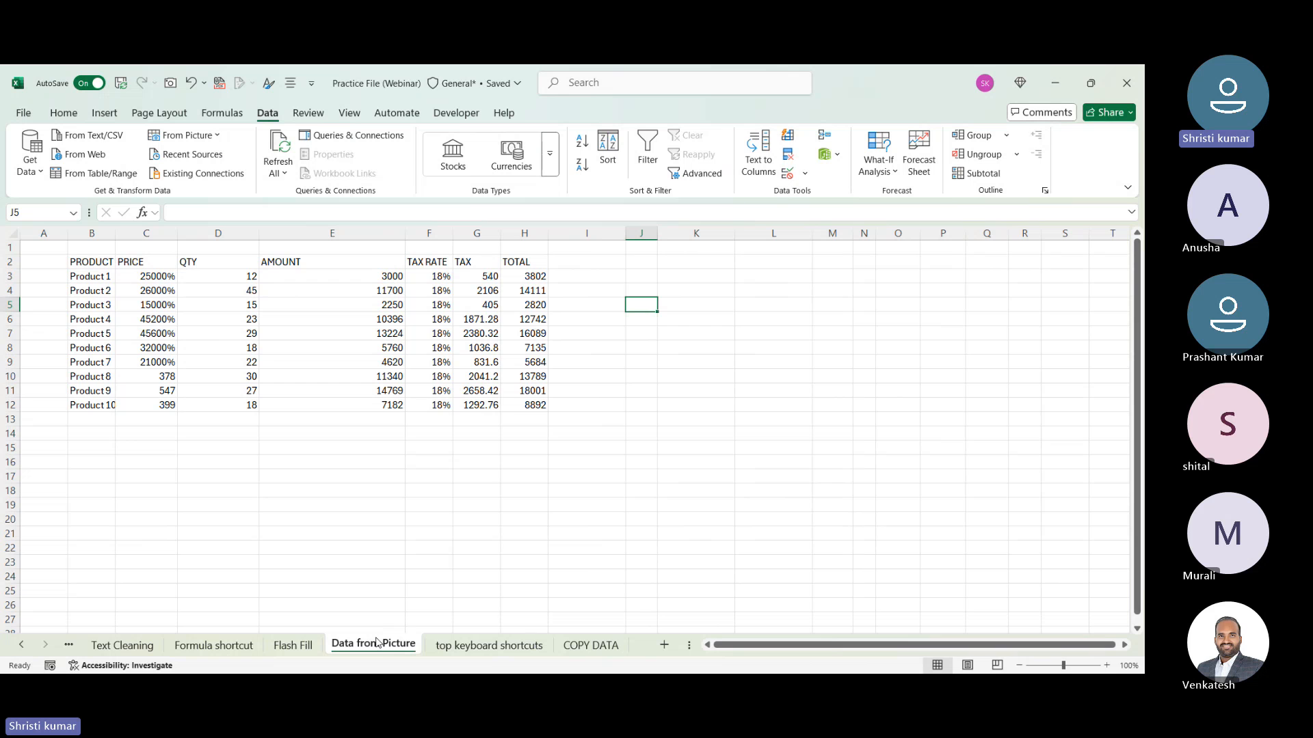
- Go to the top keyboard shortcuts sheet
{"action": "left_click", "coordinate": [457, 656]}
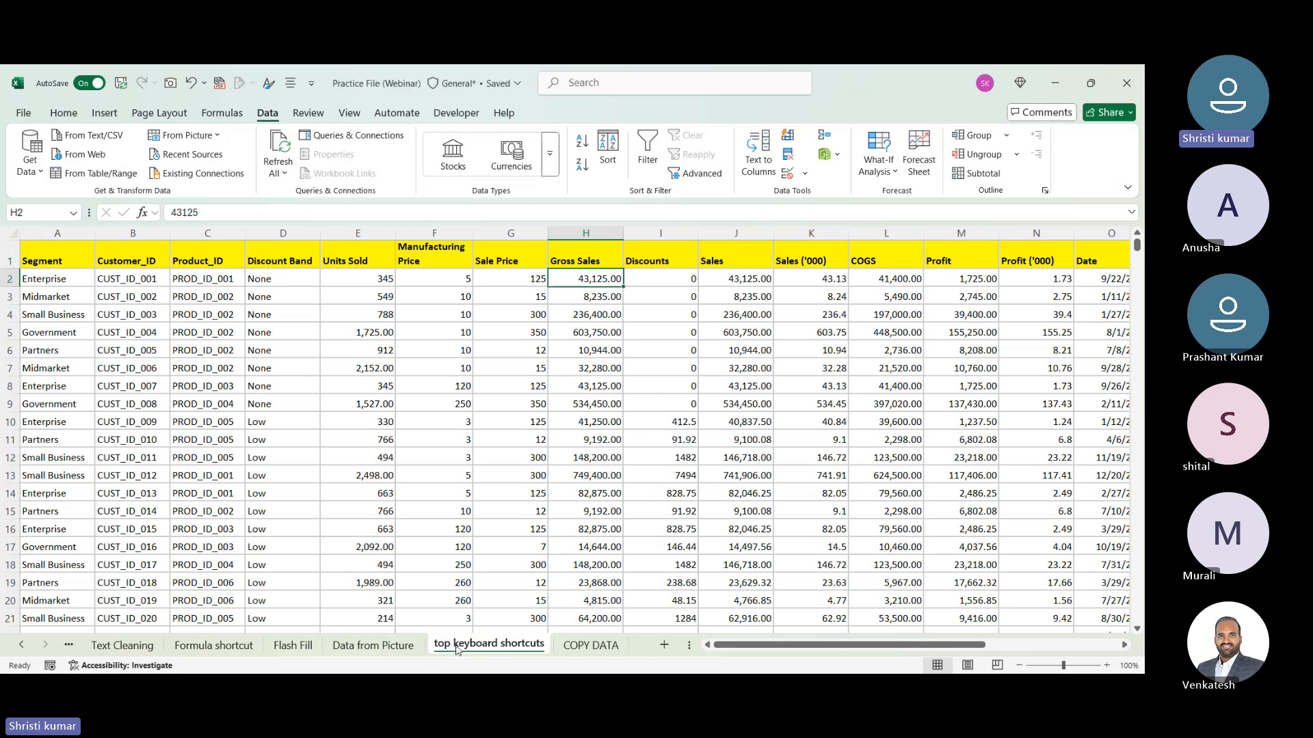
{"action": "left_click", "coordinate": [18, 646]}
{"action": "left_click", "coordinate": [18, 645]}
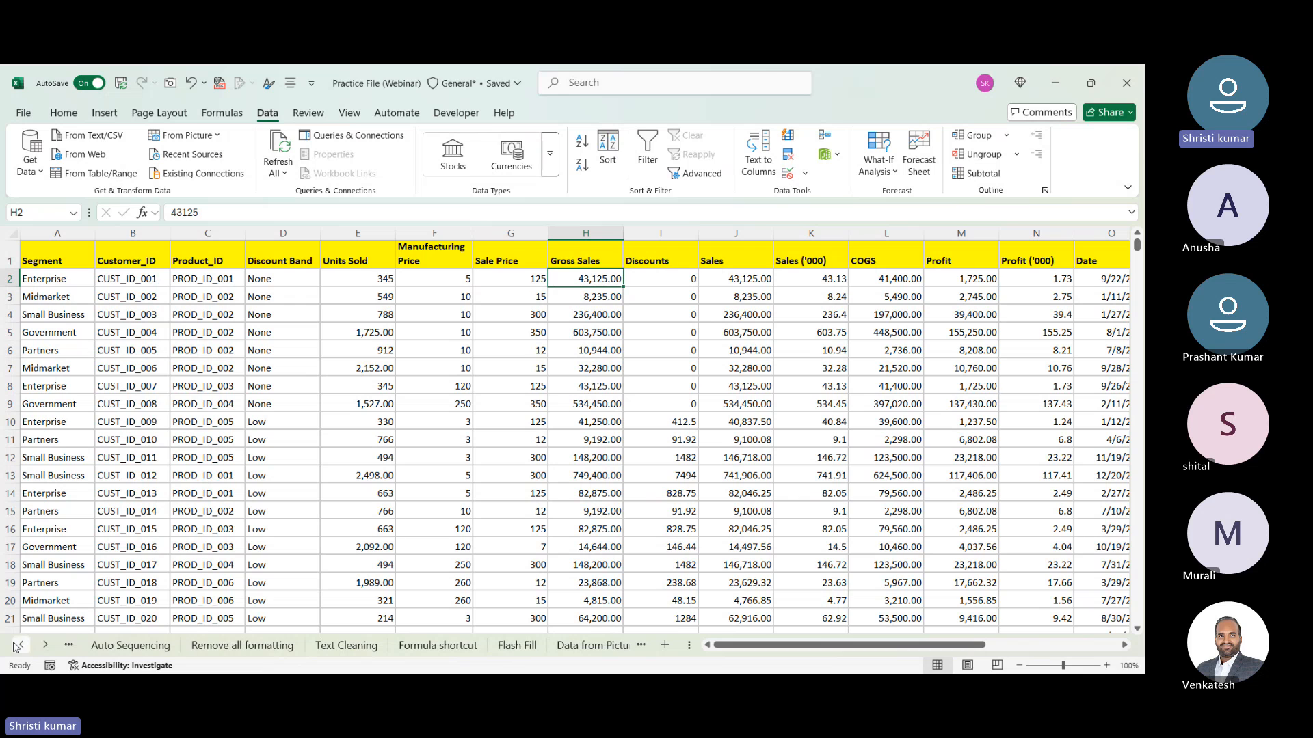
{"action": "left_click", "coordinate": [46, 646]}
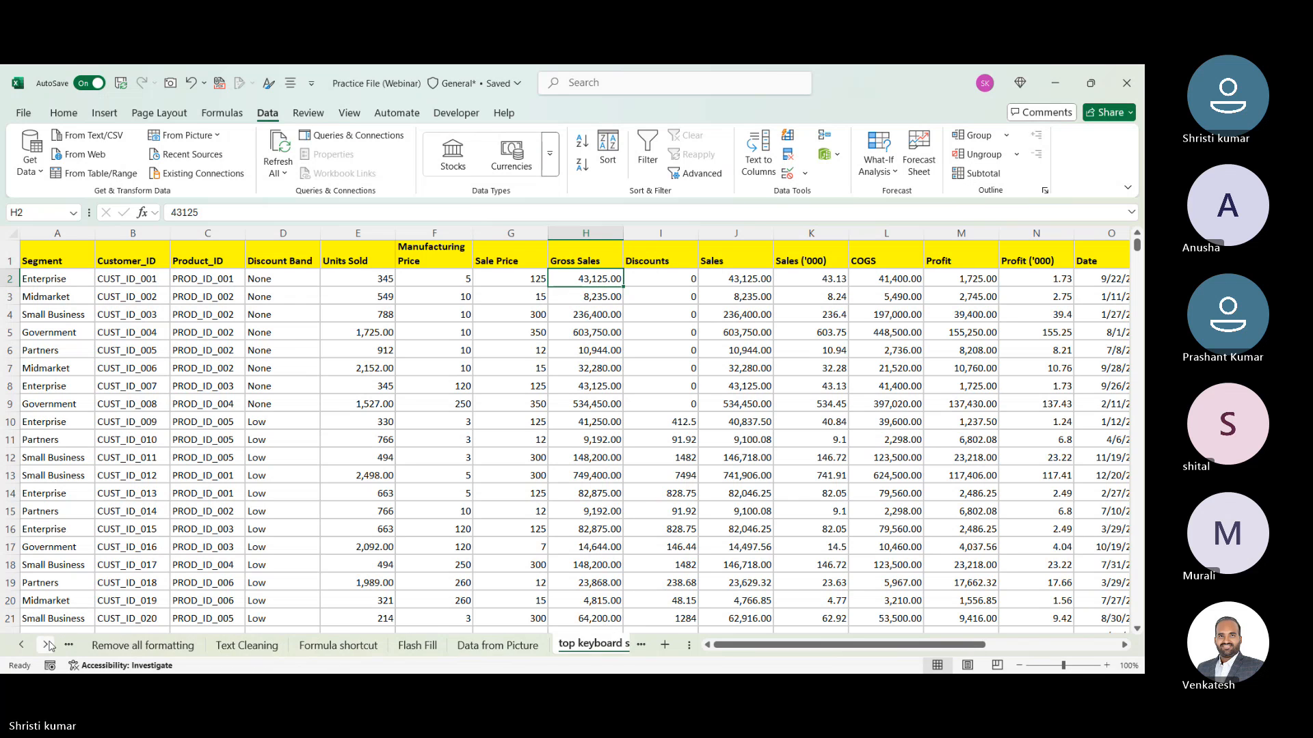
{"action": "left_click", "coordinate": [46, 646]}
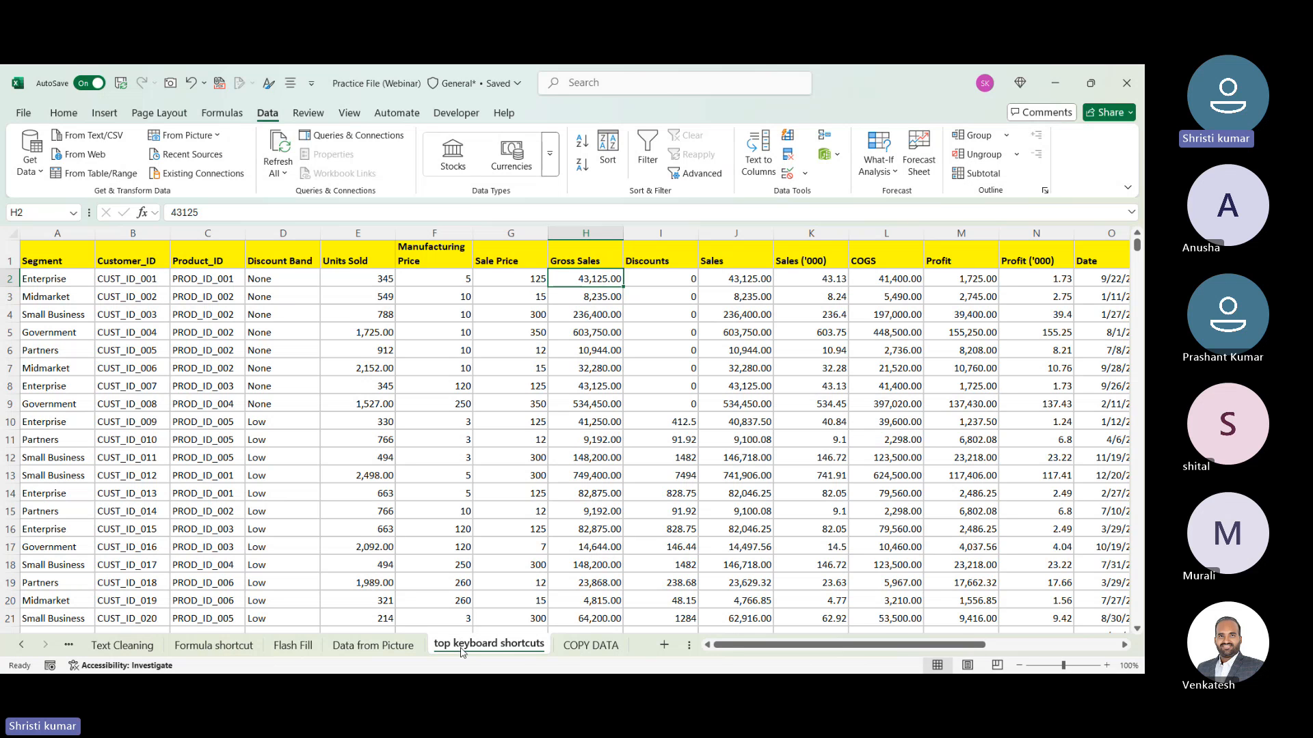
- Duplicate the top keyboard shortcuts sheet directly after the original and compare the two sheets
{"action": "left_click_drag", "start_coordinate": [462, 651], "coordinate": [566, 650]}
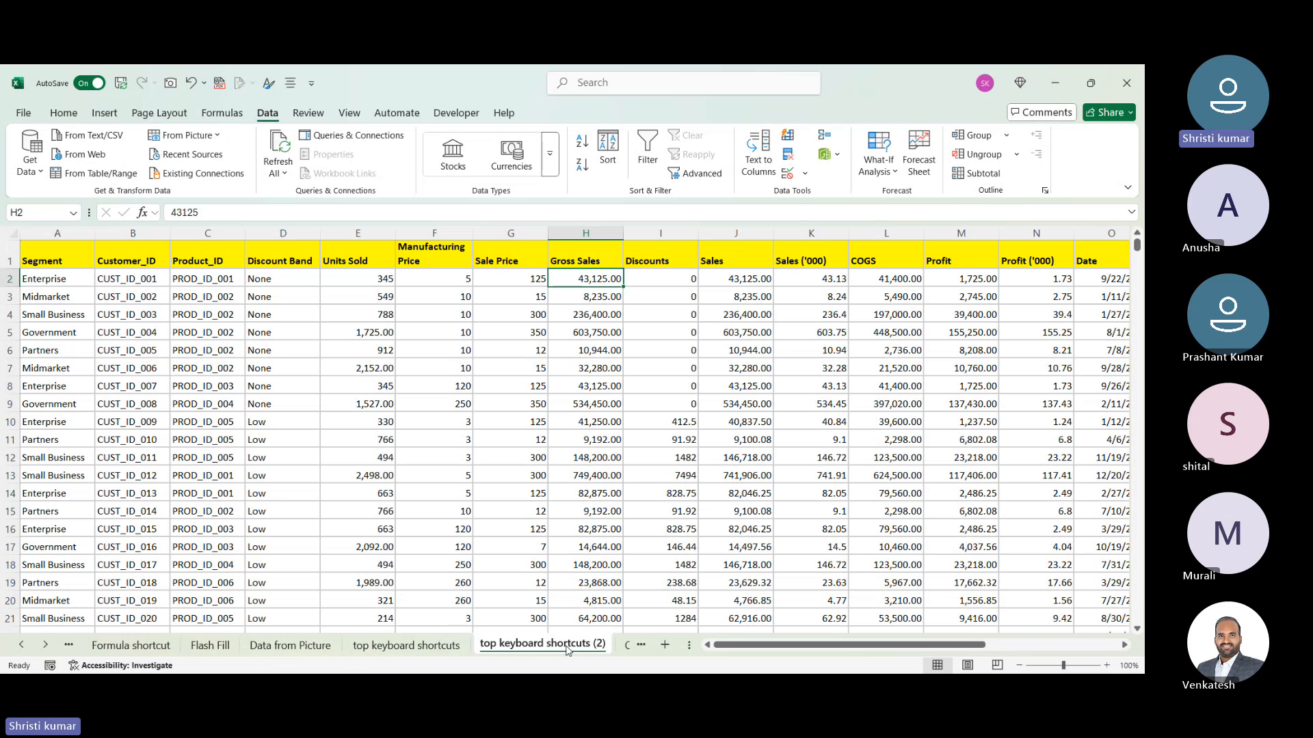
{"action": "left_click", "coordinate": [468, 649]}
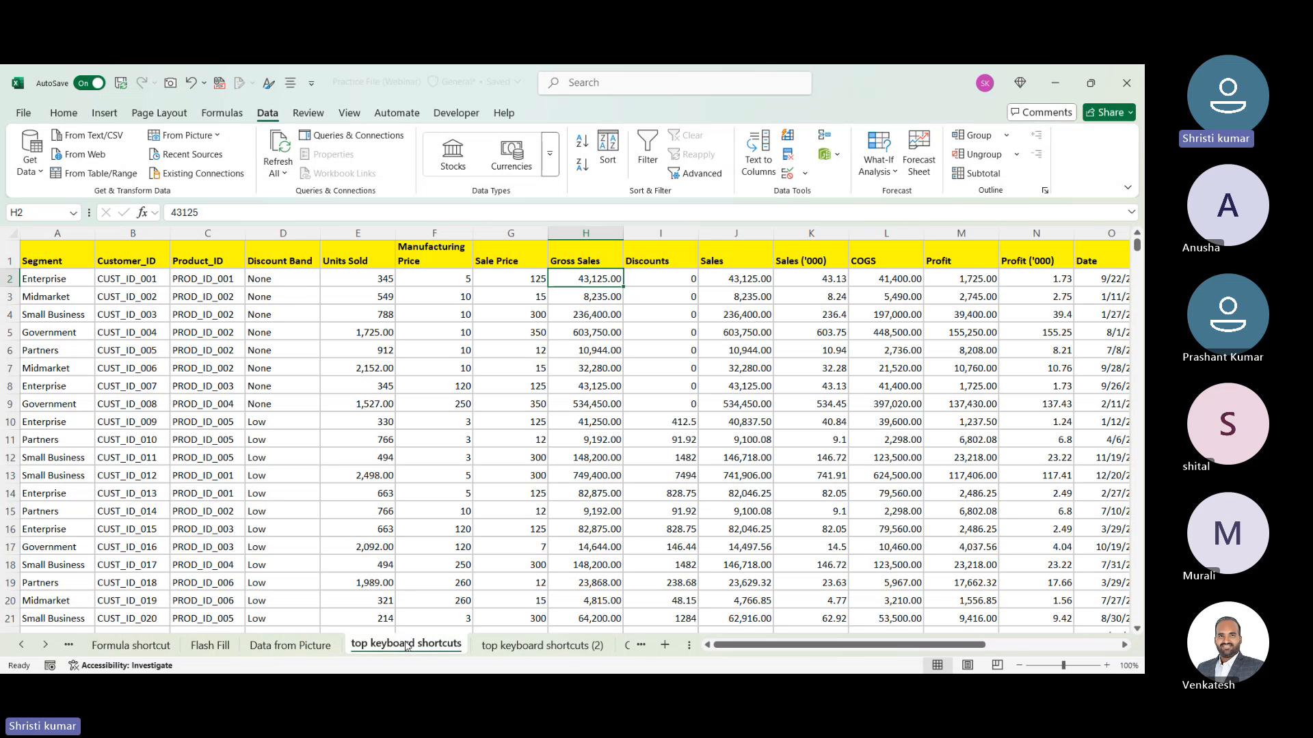
{"action": "left_click", "coordinate": [508, 651]}
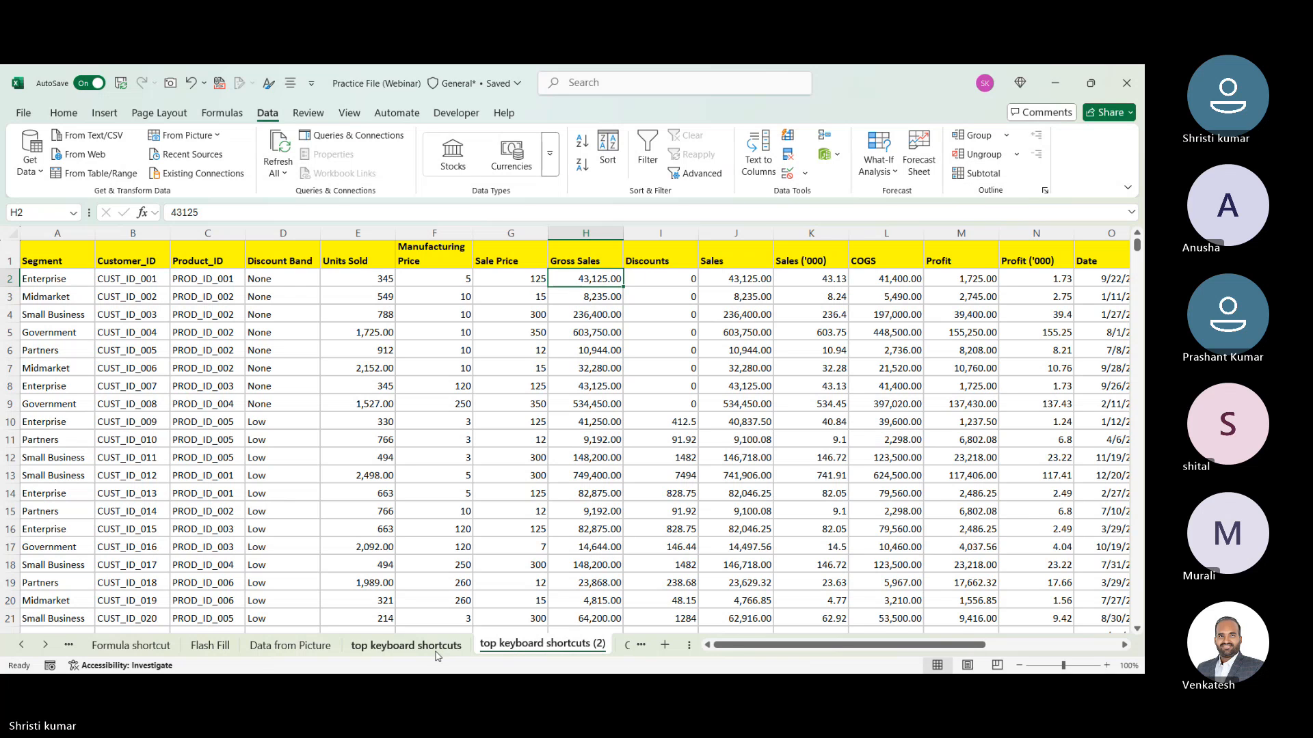
- Delete the duplicate sheet top keyboard shortcuts (2) and return to the original sheet
{"action": "right_click", "coordinate": [545, 653]}
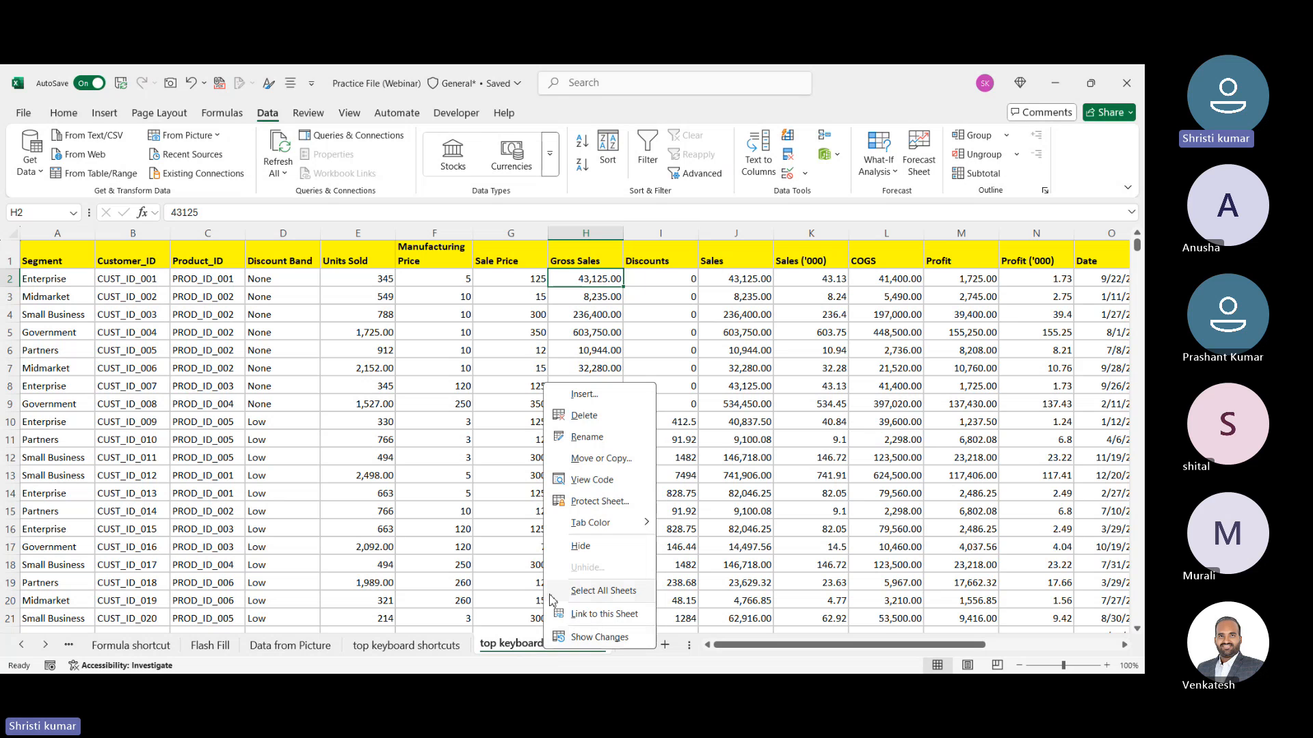
{"action": "left_click", "coordinate": [593, 419]}
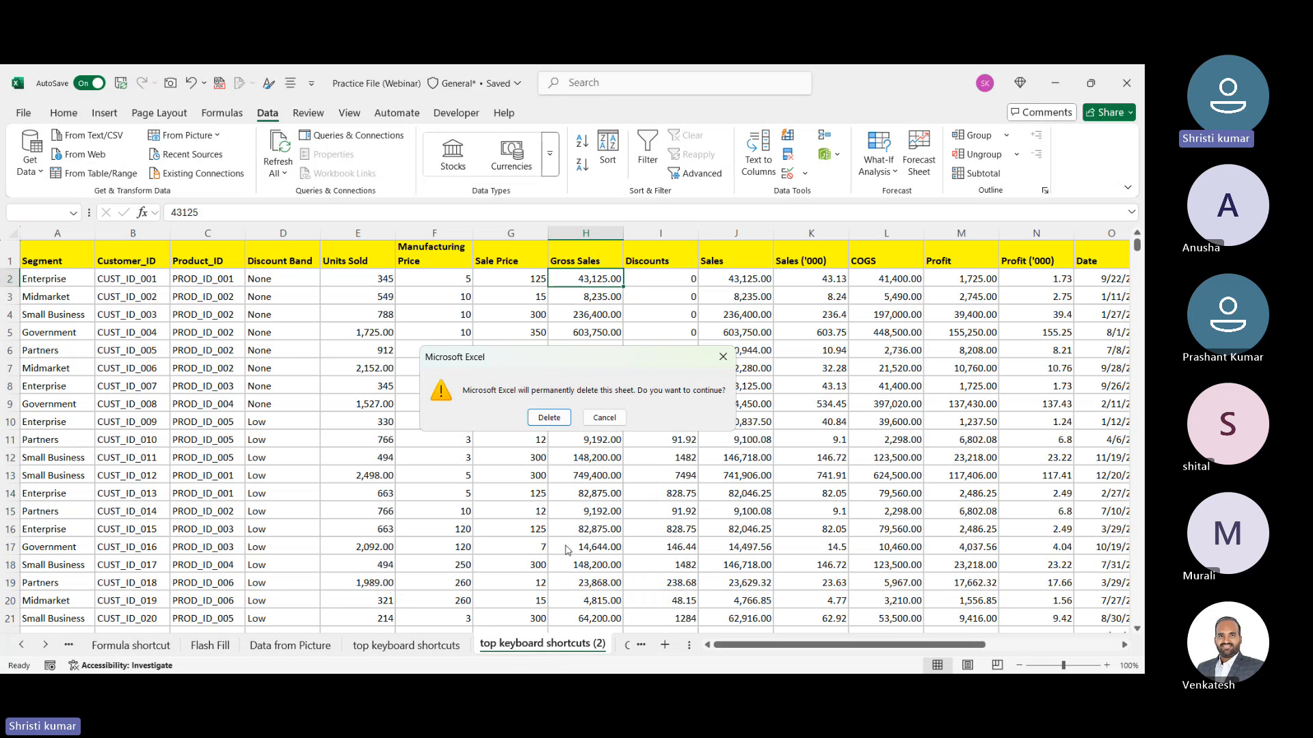
{"action": "left_click", "coordinate": [546, 419]}
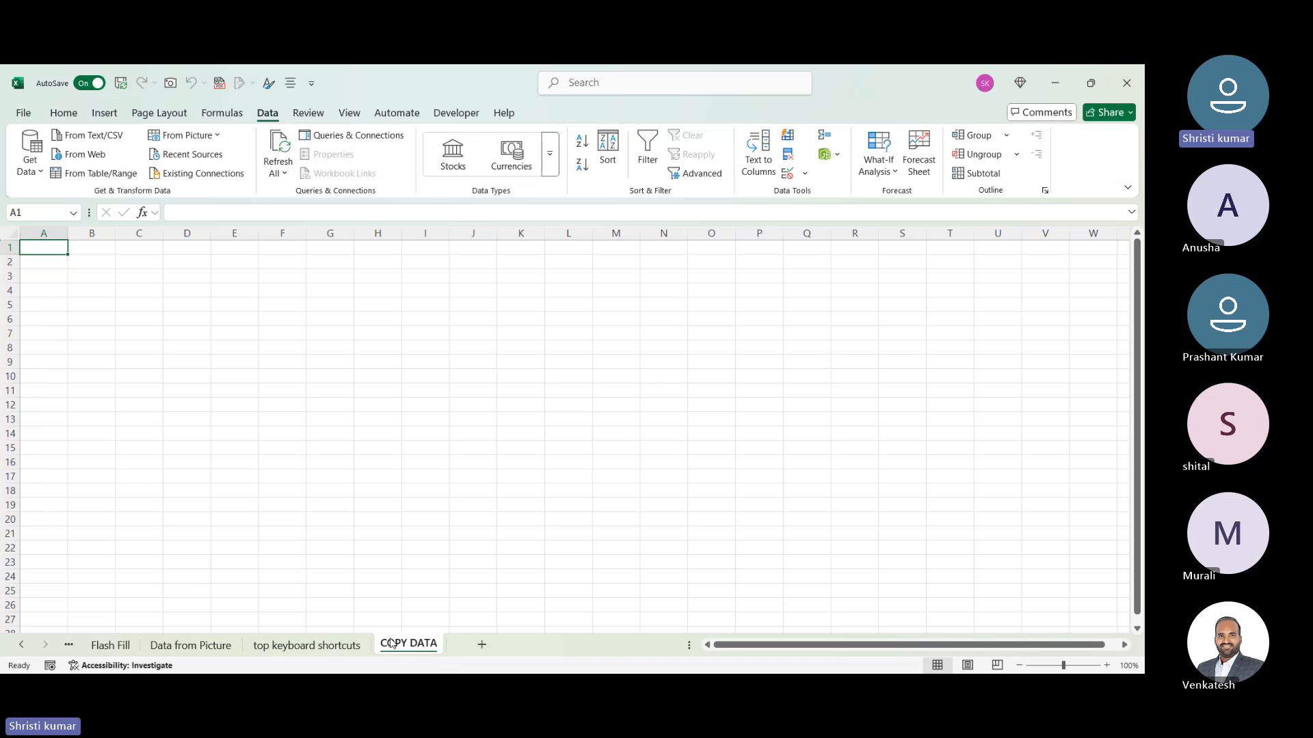
{"action": "left_click", "coordinate": [336, 646]}
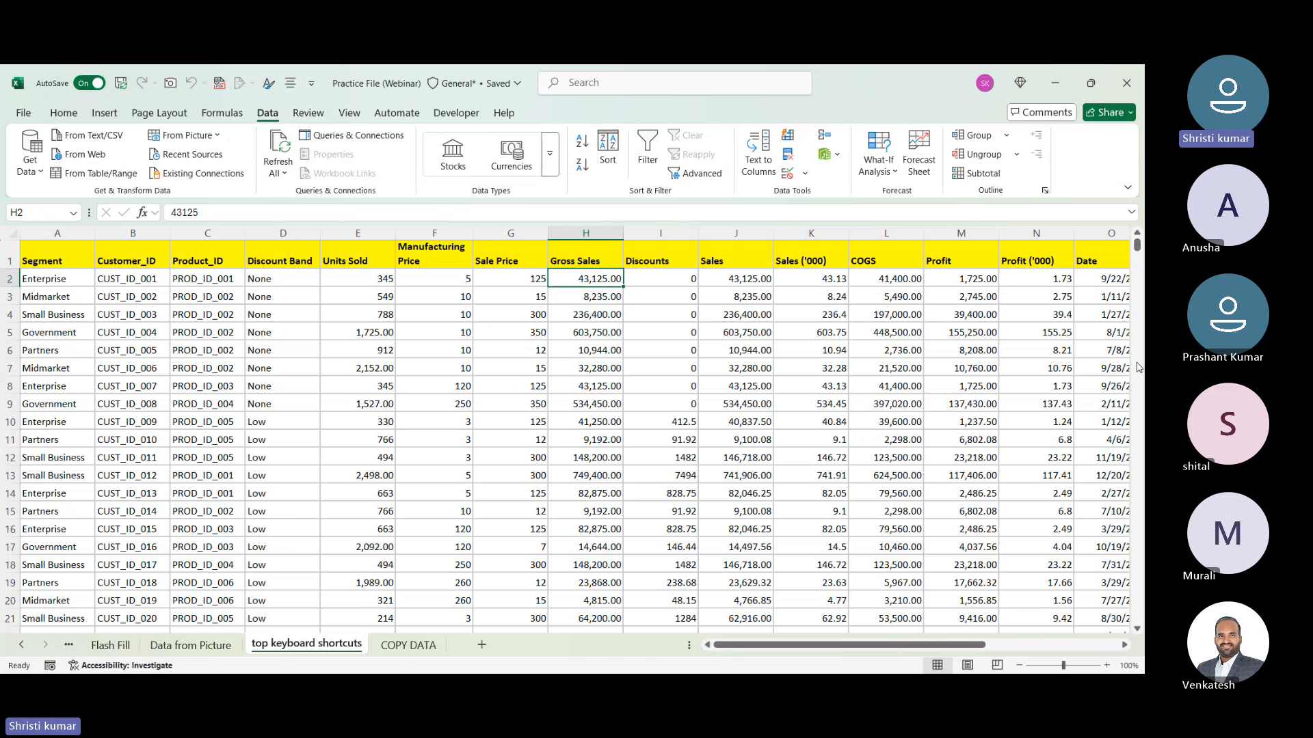
- Jump from D2 to the last entry of the Discount Band column and back up to its header
{"action": "mouse_move", "coordinate": [1137, 246]}
{"action": "left_mouse_down"}
{"action": "mouse_move", "coordinate": [1138, 263]}
{"action": "mouse_move", "coordinate": [1138, 251]}
{"action": "left_mouse_up"}
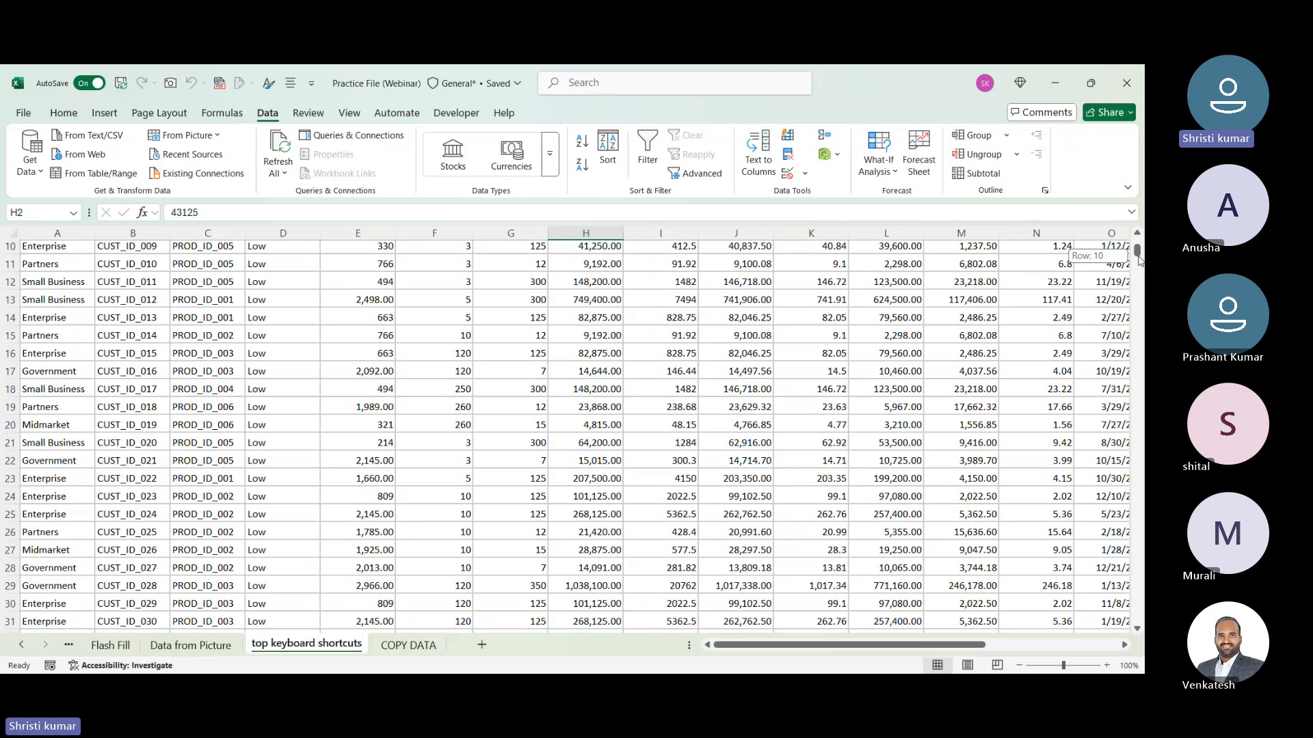
{"action": "scroll", "coordinate": [1076, 256], "scroll_direction": "up", "scroll_amount": 3}
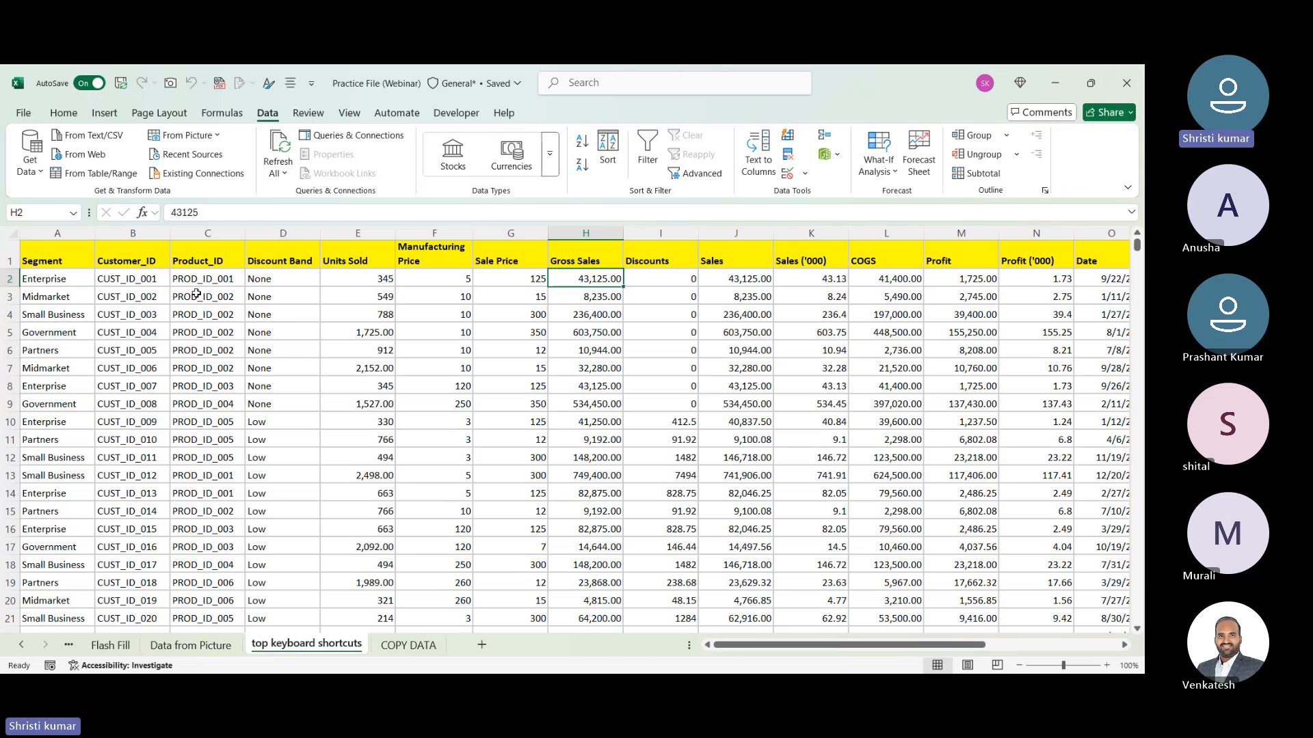
{"action": "left_click", "coordinate": [279, 282]}
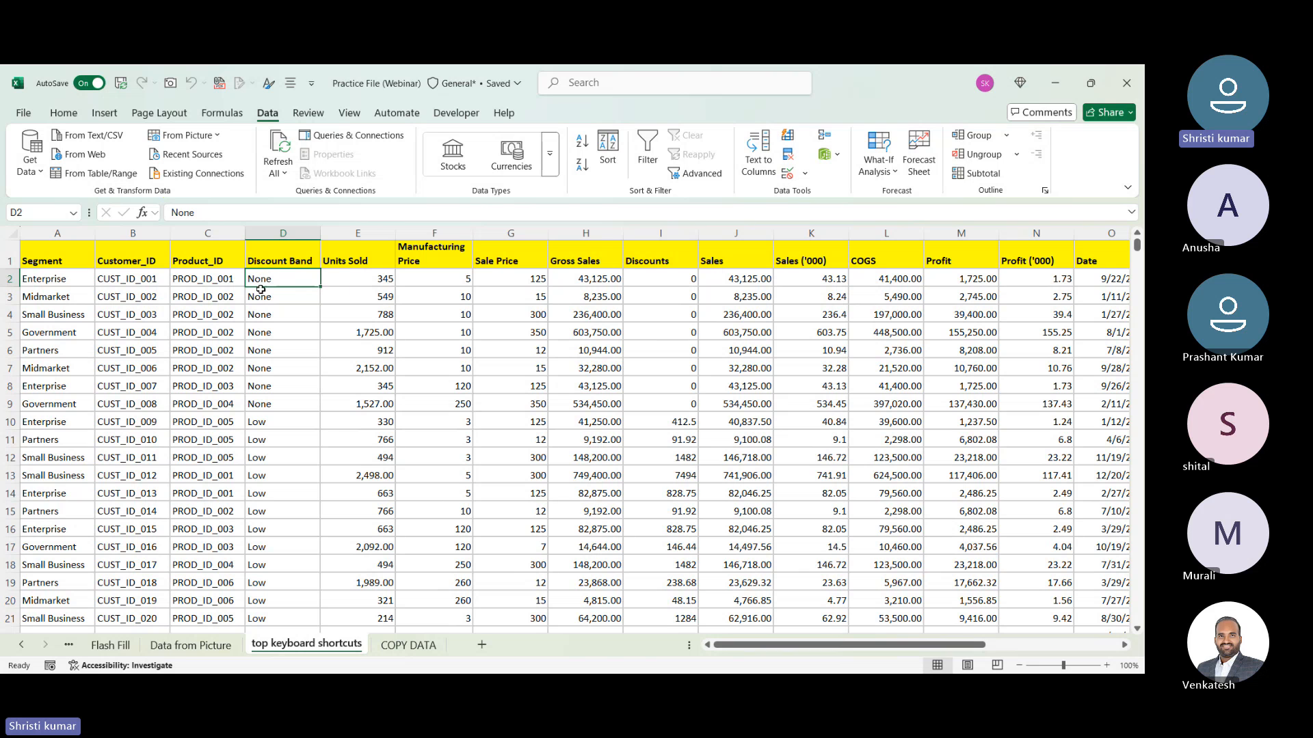
{"action": "key", "text": "ctrl+Down"}
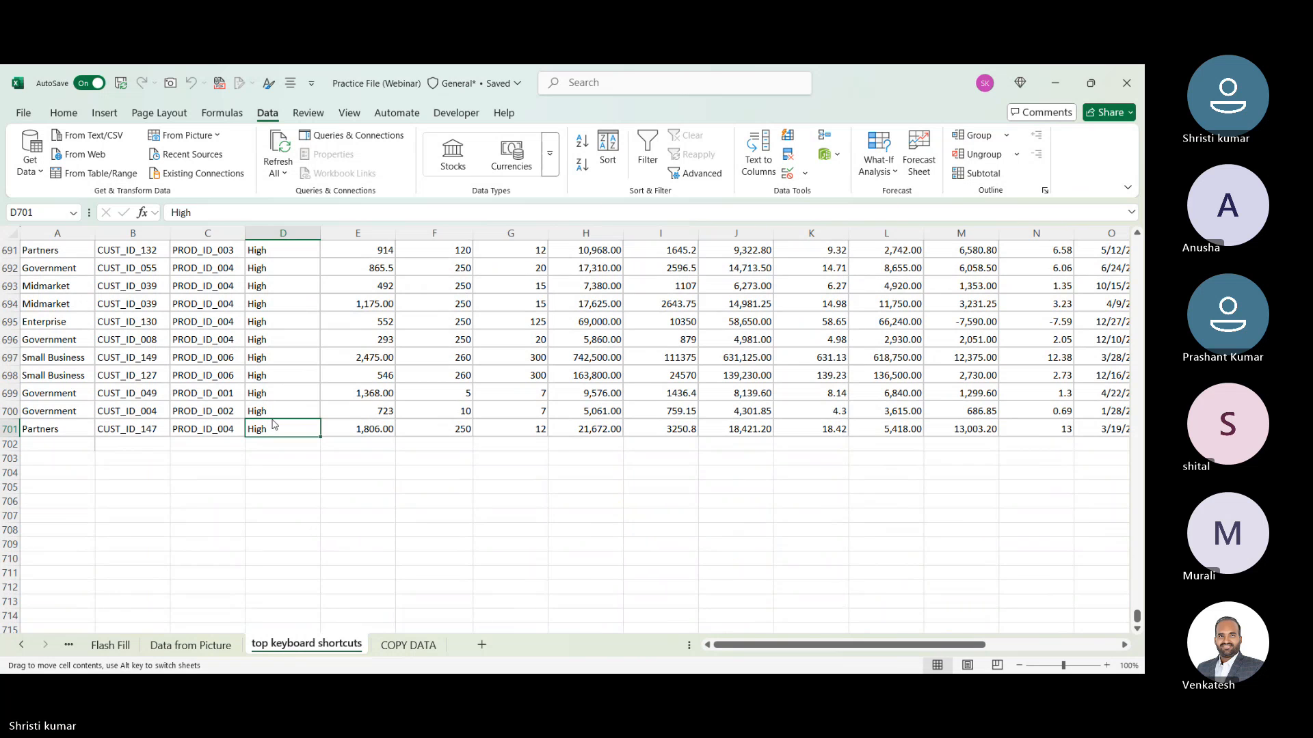
{"action": "key", "text": "ctrl+Up"}
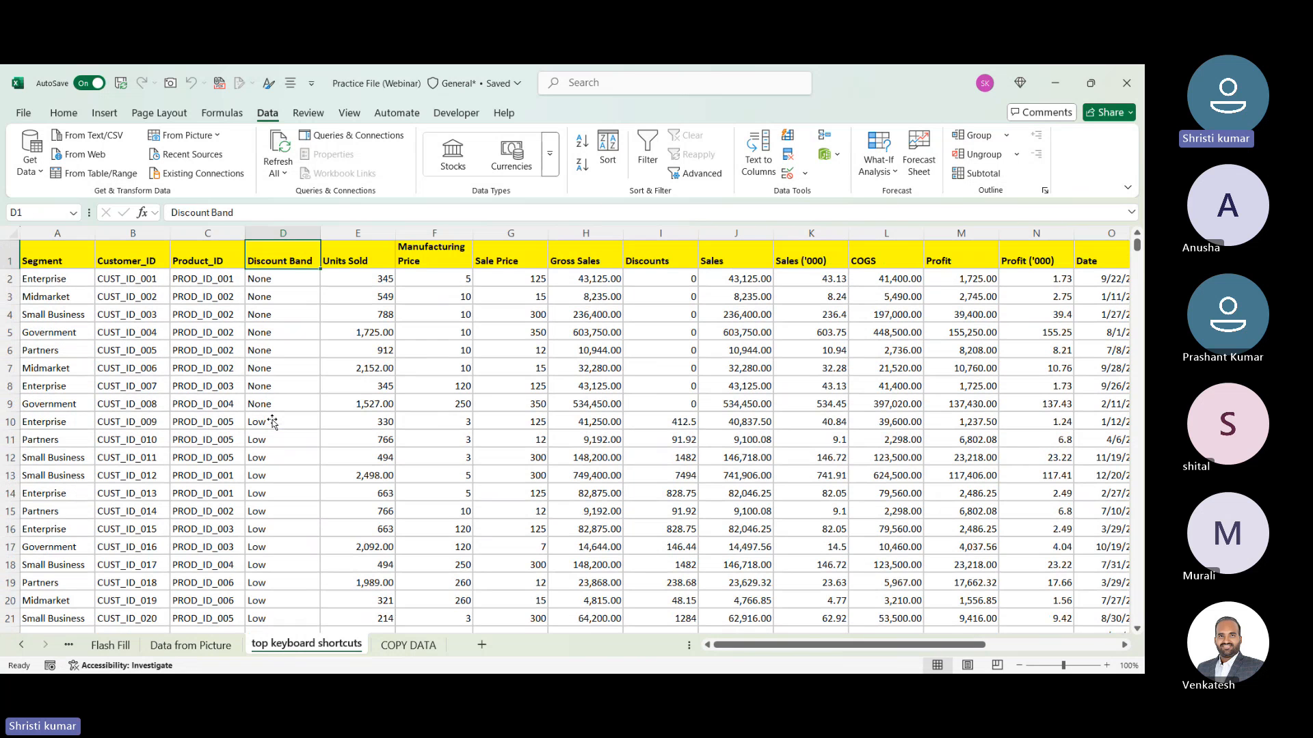
- Jump from D3 to the column's last row and back to the header, and across the header row to its end and back to A1
{"action": "left_click", "coordinate": [278, 294]}
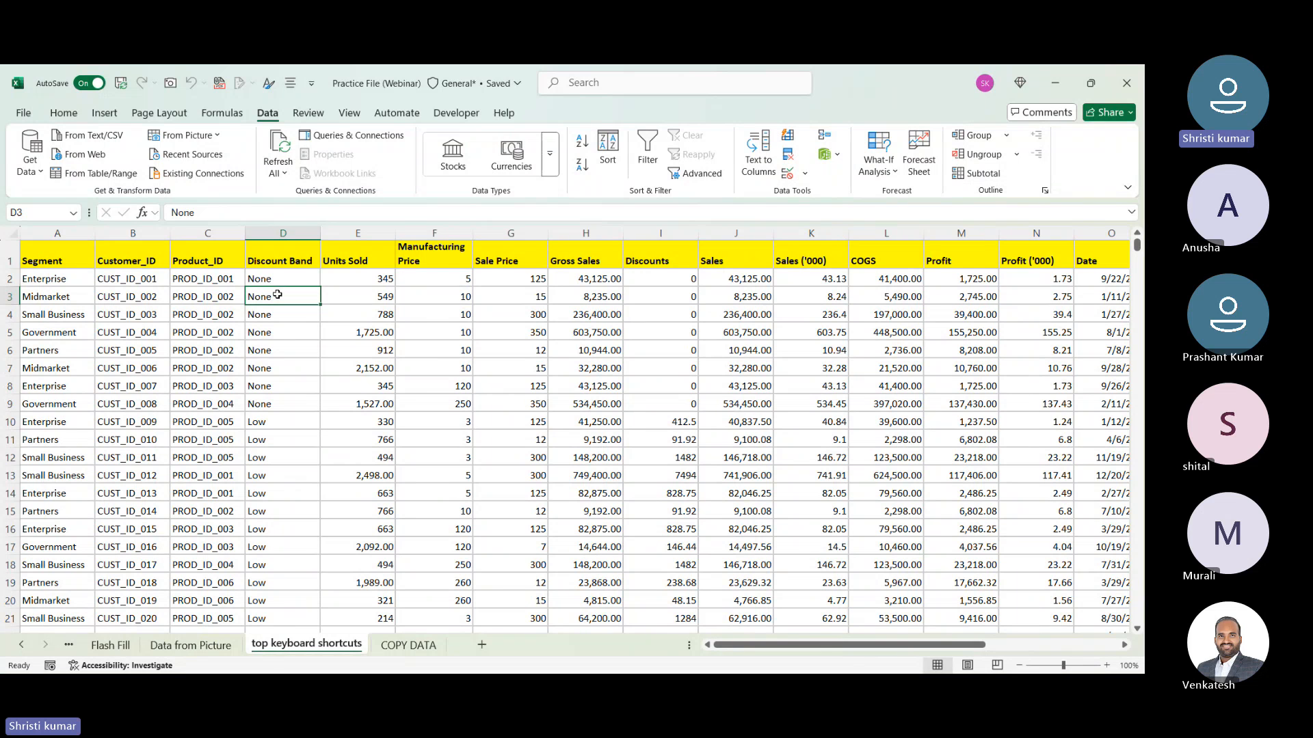
{"action": "key", "text": "ctrl+Down"}
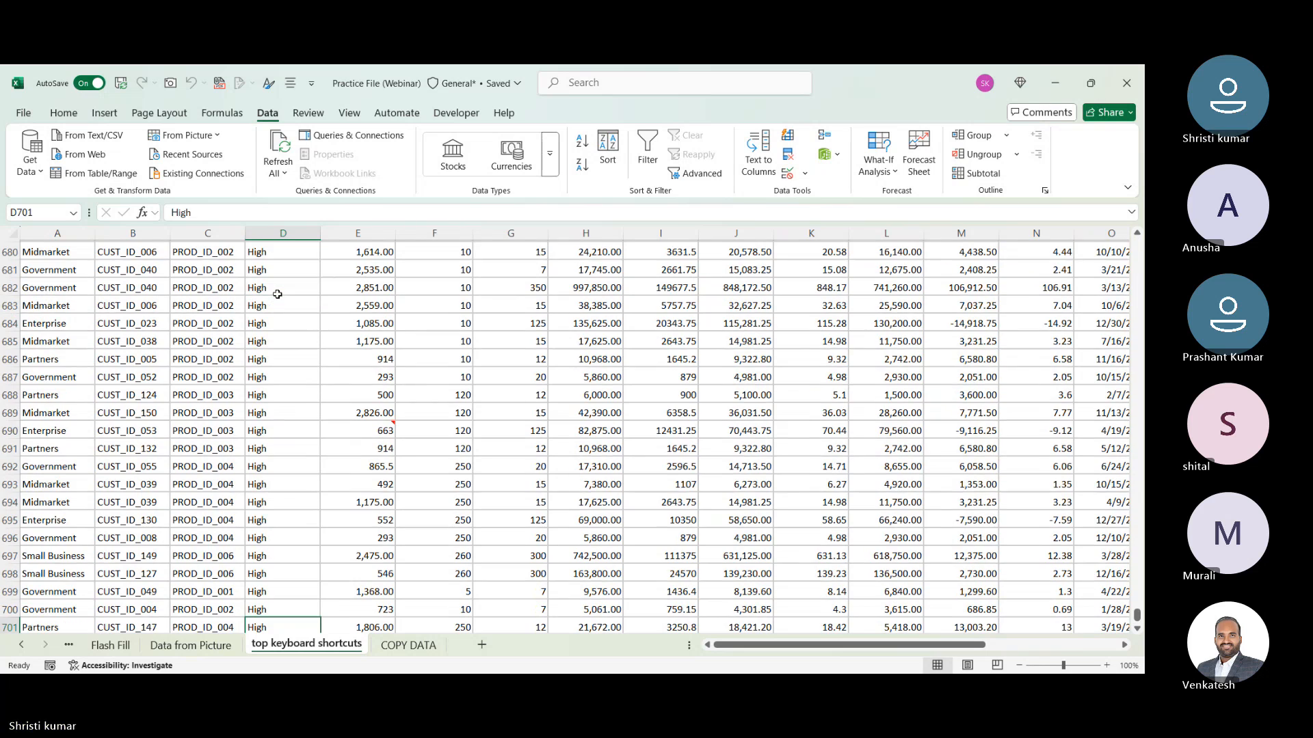
{"action": "key", "text": "ctrl+Up"}
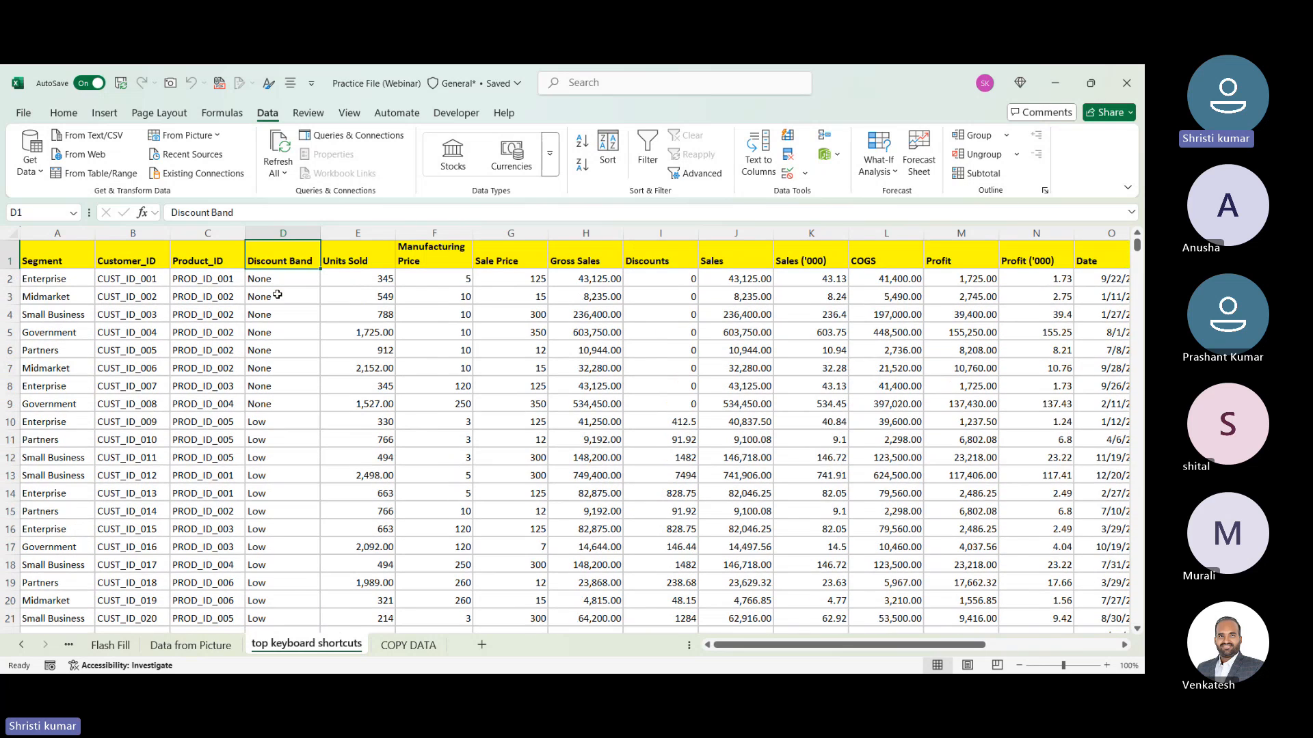
{"action": "key", "text": "ctrl+Right"}
{"action": "key", "text": "ctrl+Left"}
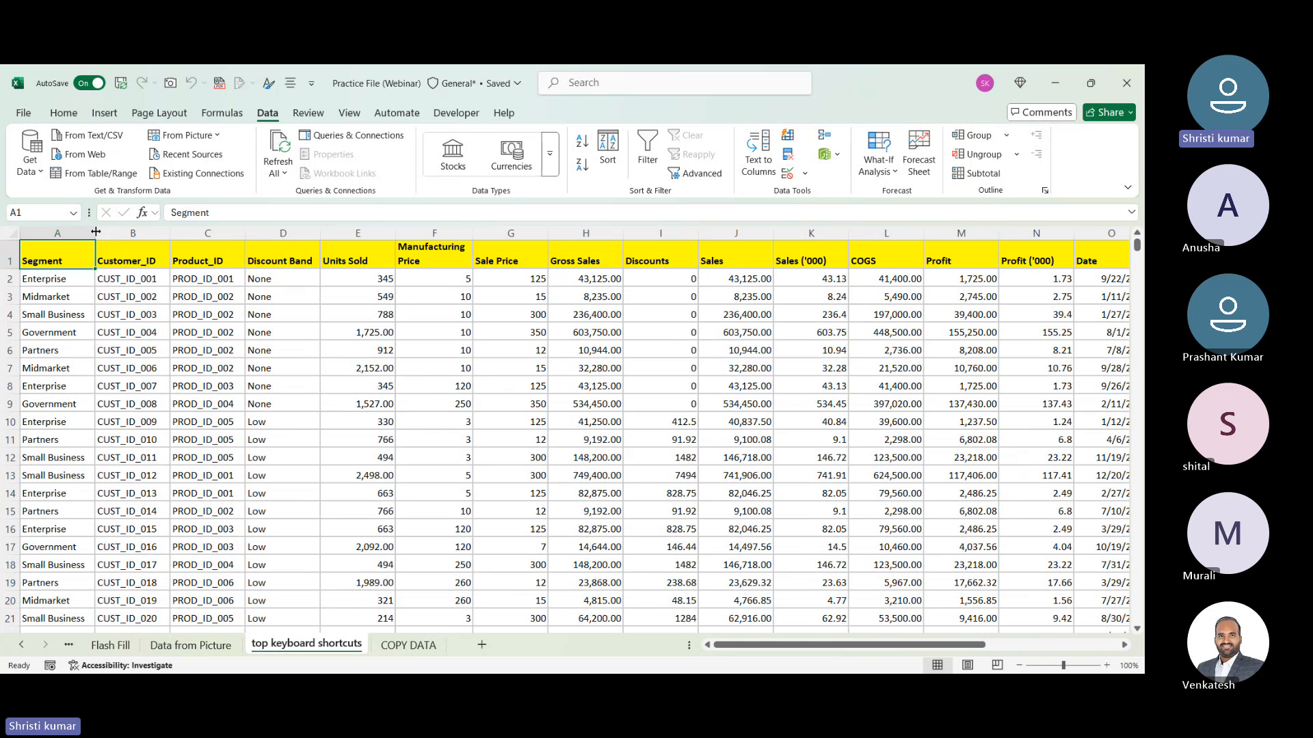
- Select the whole table across columns A to U, narrow all its columns together, and widen them to one uniform width that fits the data
{"action": "left_click_drag", "start_coordinate": [95, 233], "coordinate": [1026, 237]}
{"action": "key", "text": "Right"}
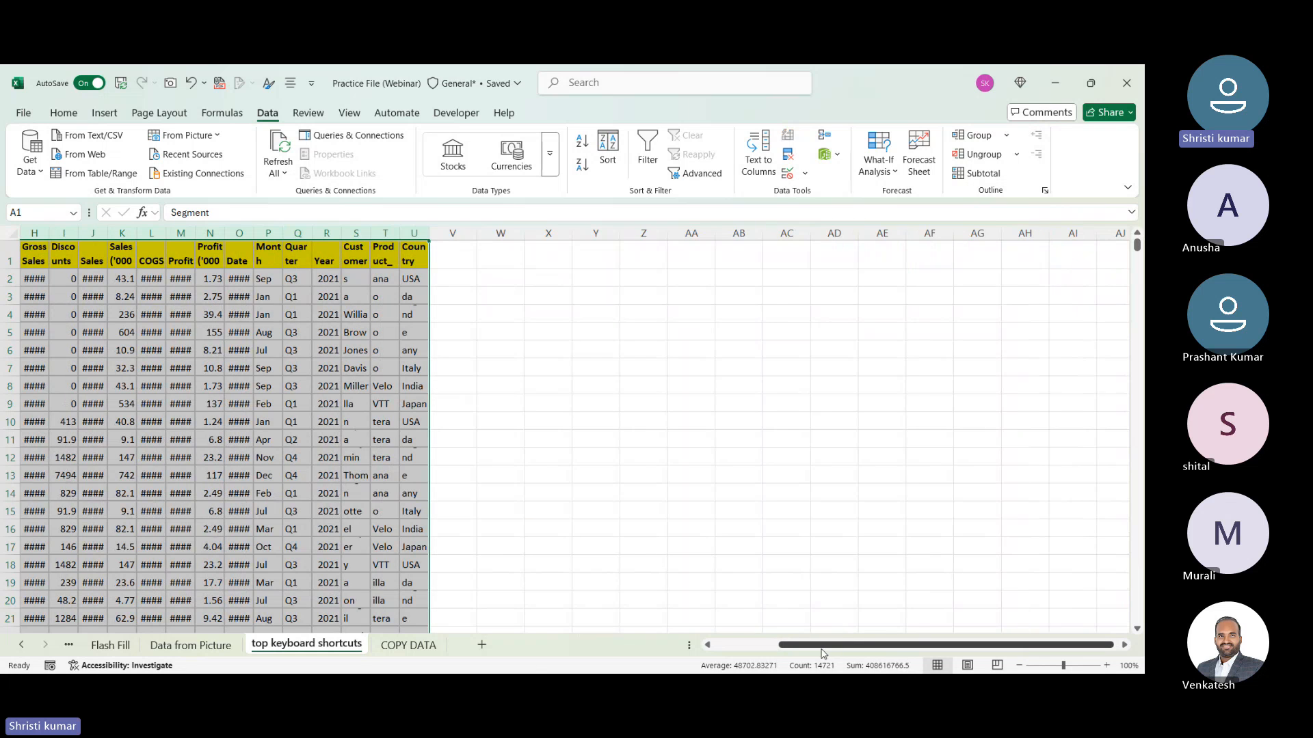
{"action": "left_click_drag", "start_coordinate": [823, 647], "coordinate": [745, 649]}
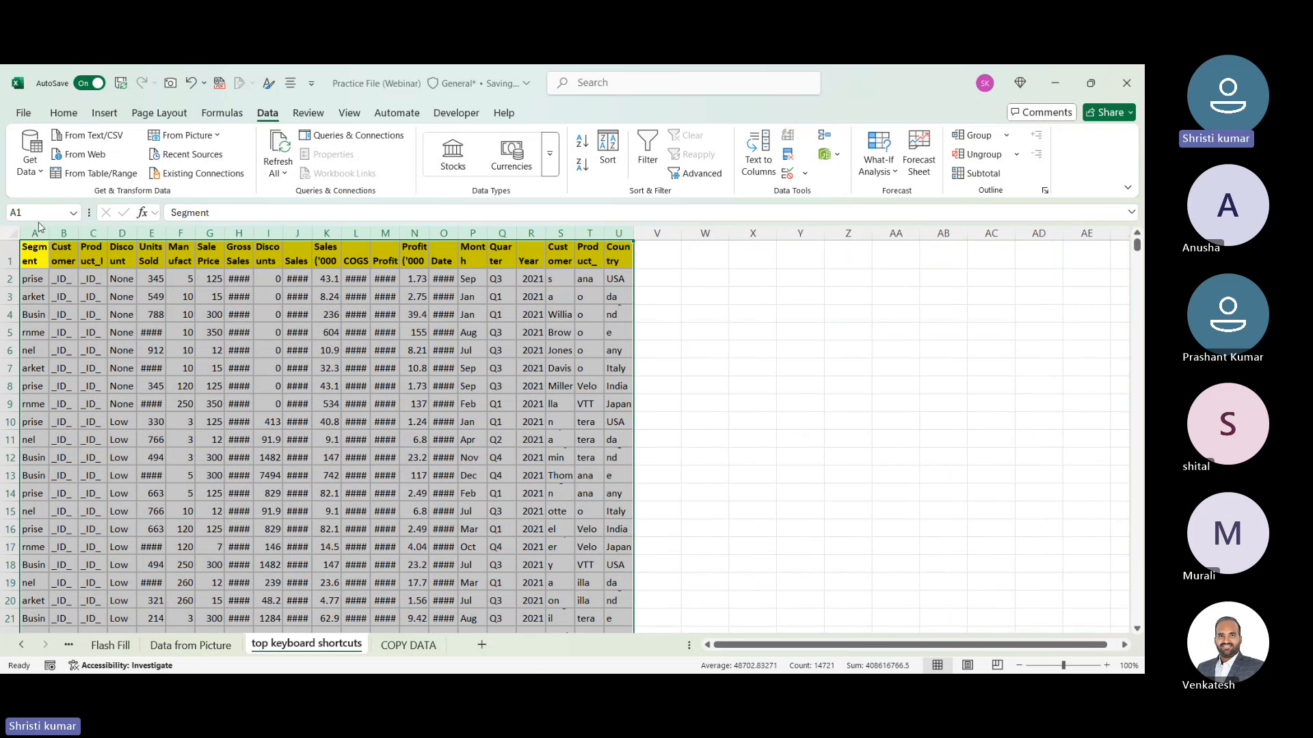
{"action": "left_click_drag", "start_coordinate": [35, 233], "coordinate": [684, 237]}
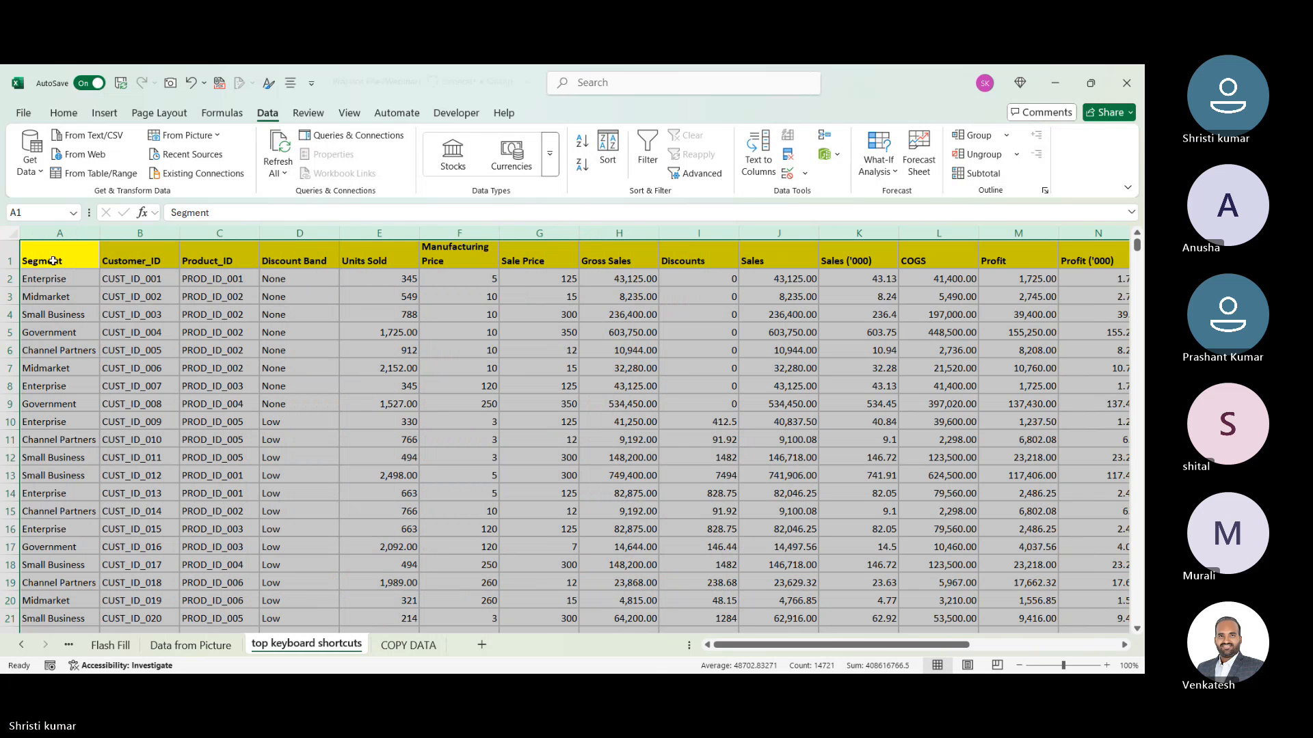
{"action": "left_click_drag", "start_coordinate": [100, 232], "coordinate": [107, 233]}
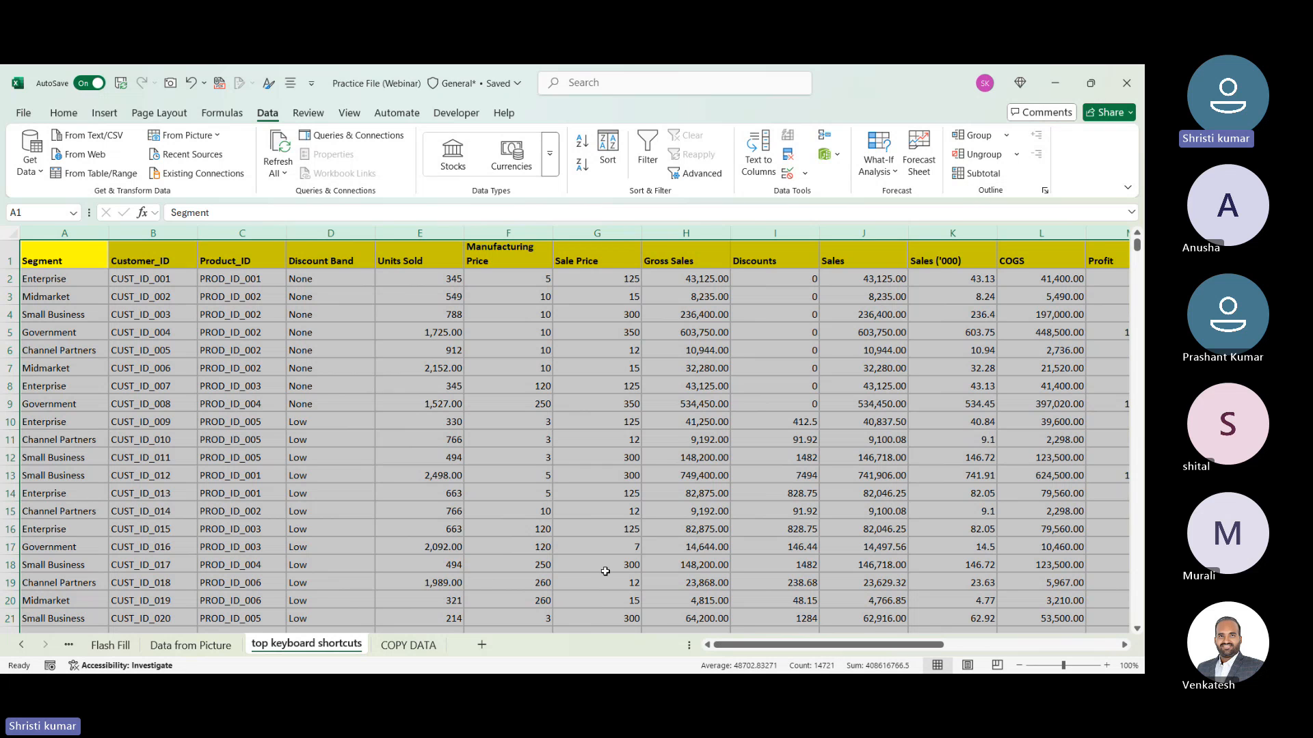
- Select the Segment column's entries from A3 down to its last row and return to the start of the data
{"action": "left_click", "coordinate": [162, 297]}
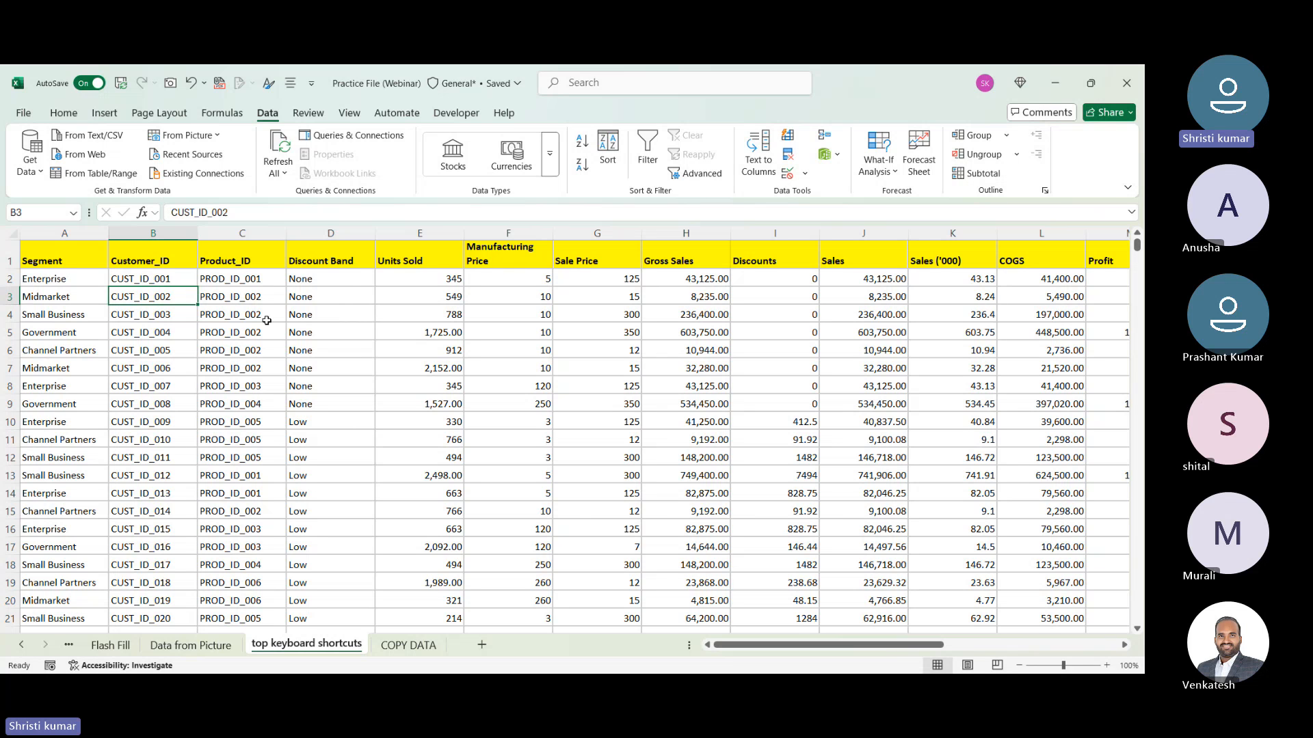
{"action": "left_click", "coordinate": [36, 298]}
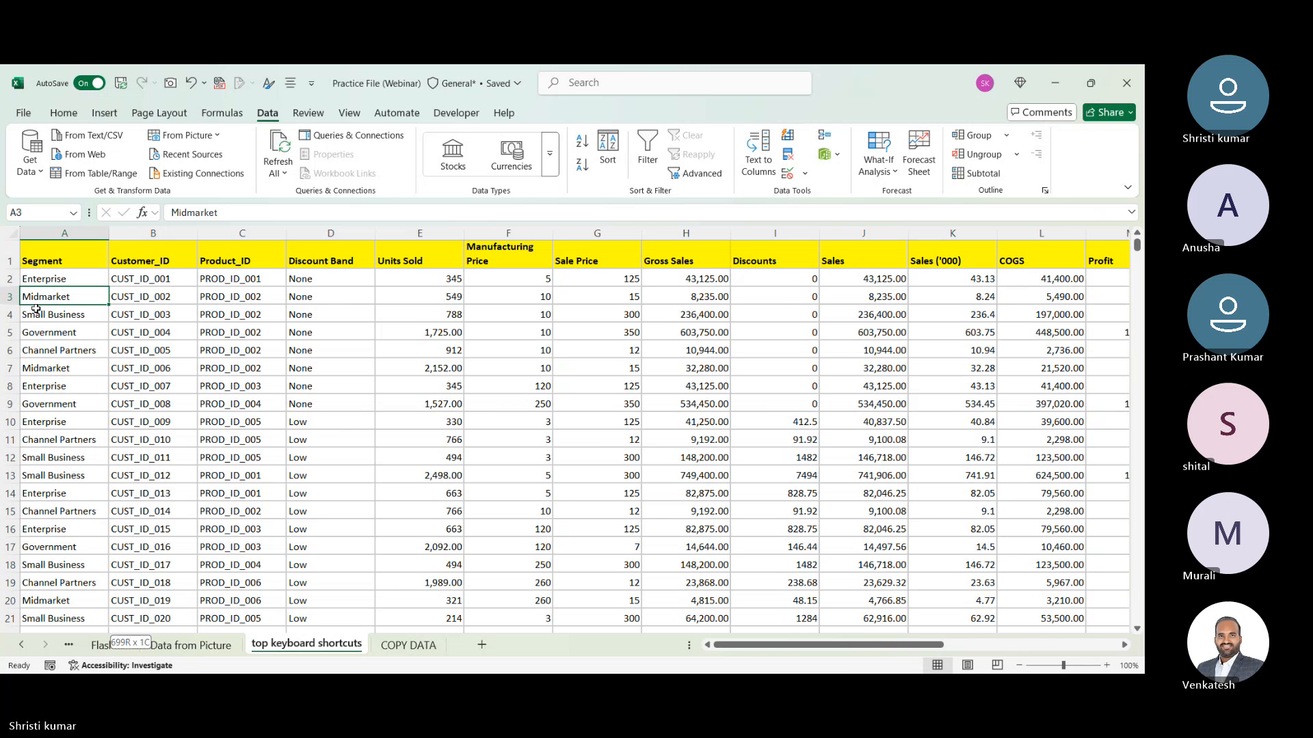
{"action": "key", "text": "ctrl+shift+Down"}
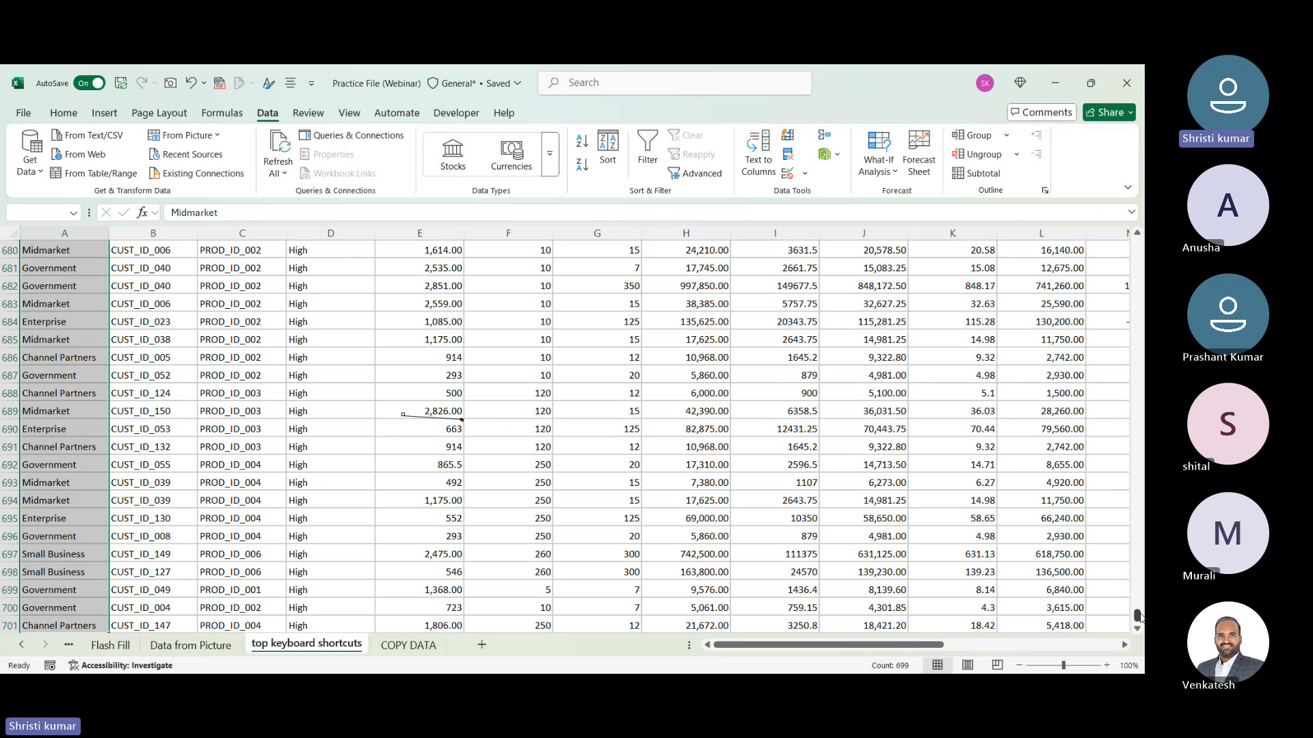
{"action": "left_click_drag", "start_coordinate": [1137, 616], "coordinate": [1136, 241]}
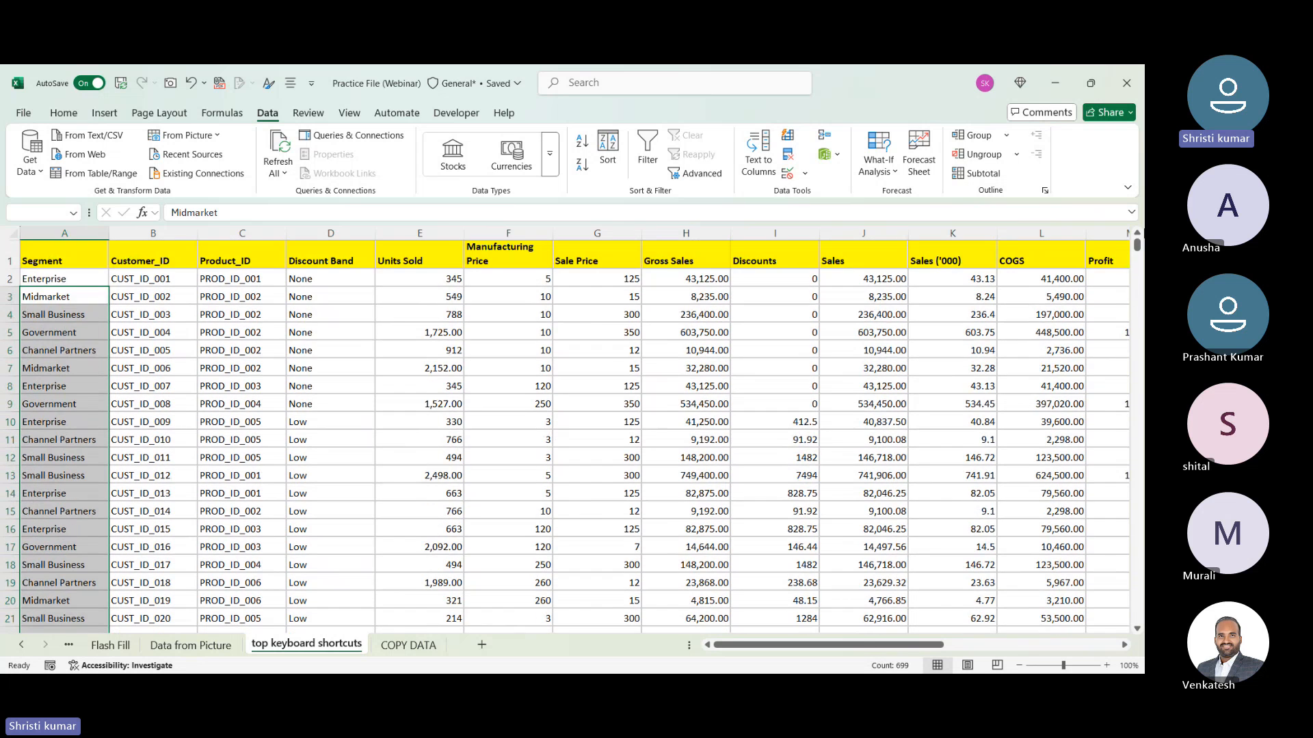
- Select the entire row 5 from cell A5 and look across the row's selected columns
{"action": "left_click", "coordinate": [62, 335]}
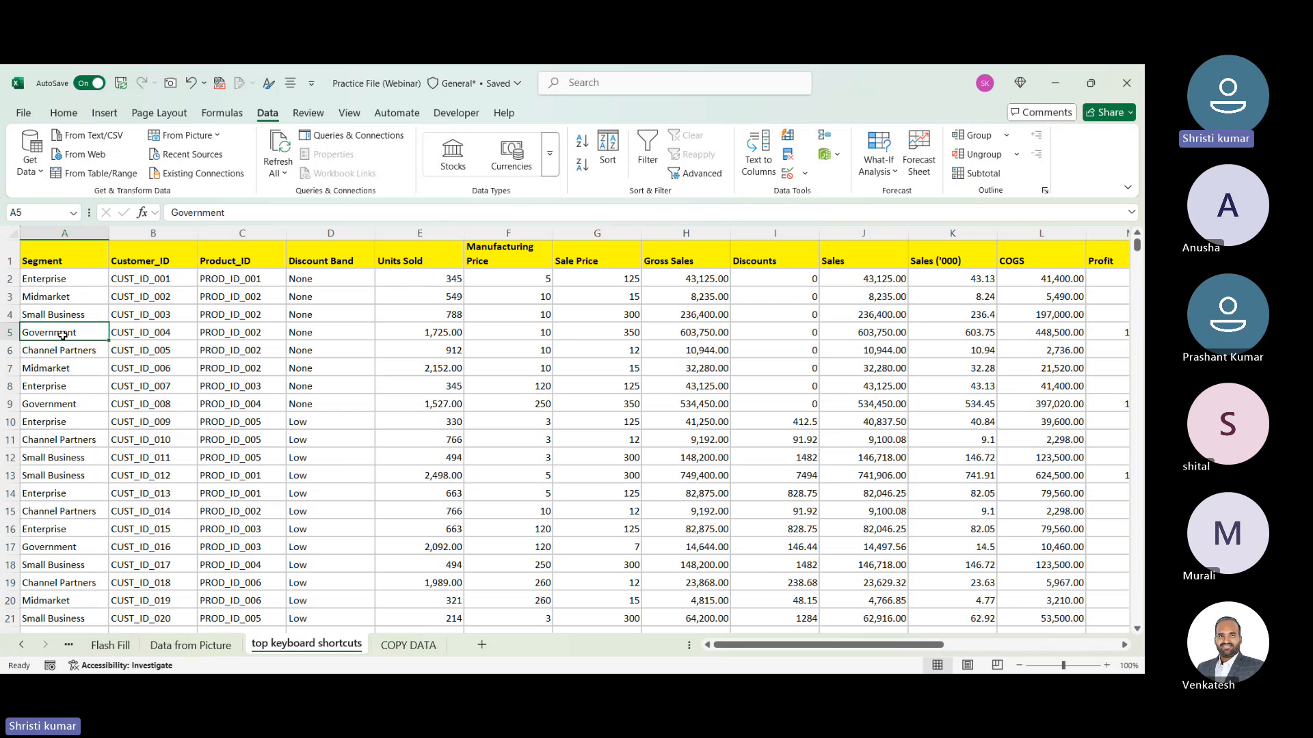
{"action": "key", "text": "shift+space"}
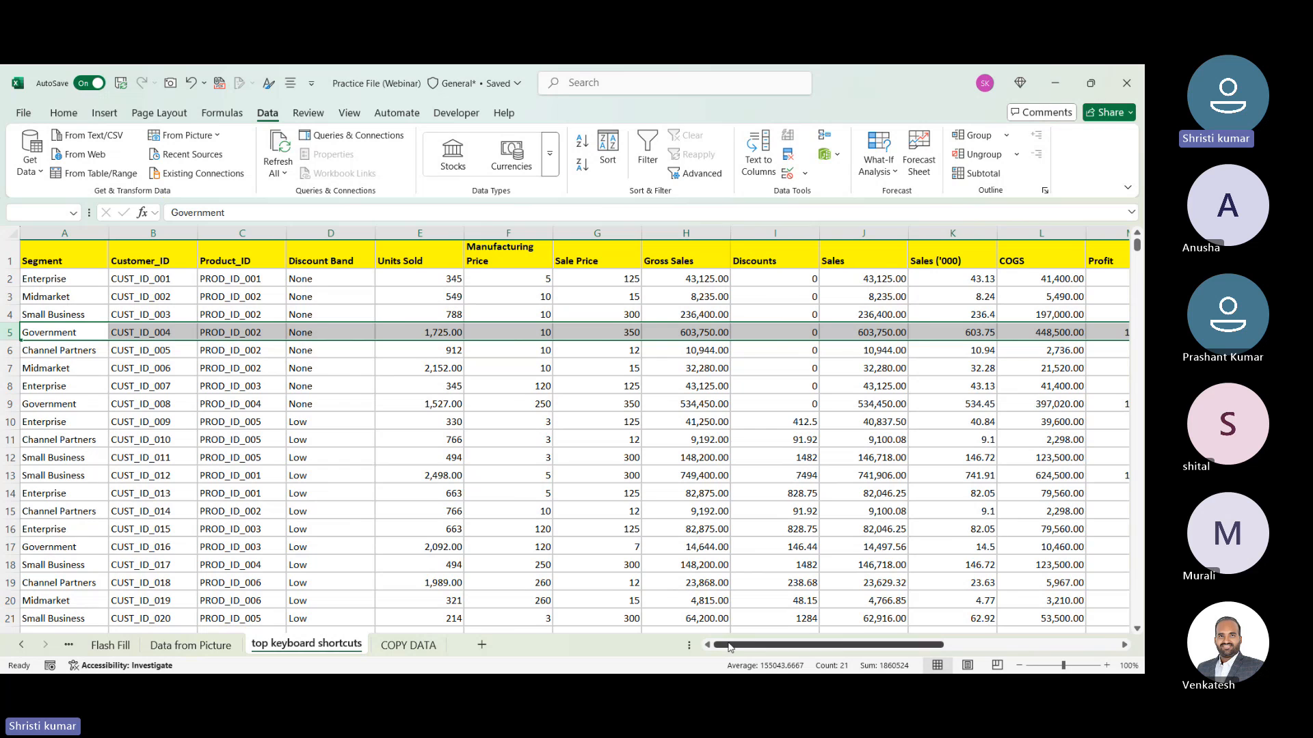
{"action": "left_click_drag", "start_coordinate": [730, 648], "coordinate": [779, 647]}
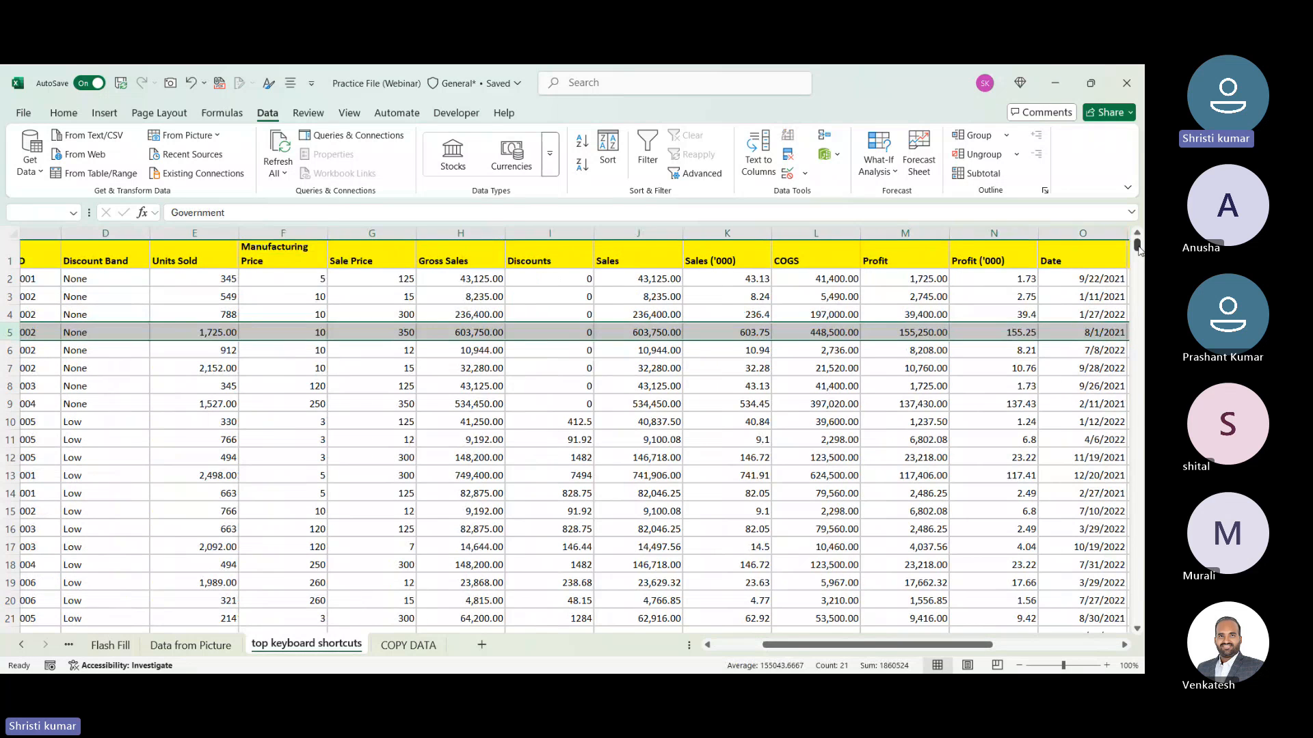
{"action": "left_click_drag", "start_coordinate": [1138, 249], "coordinate": [1068, 186]}
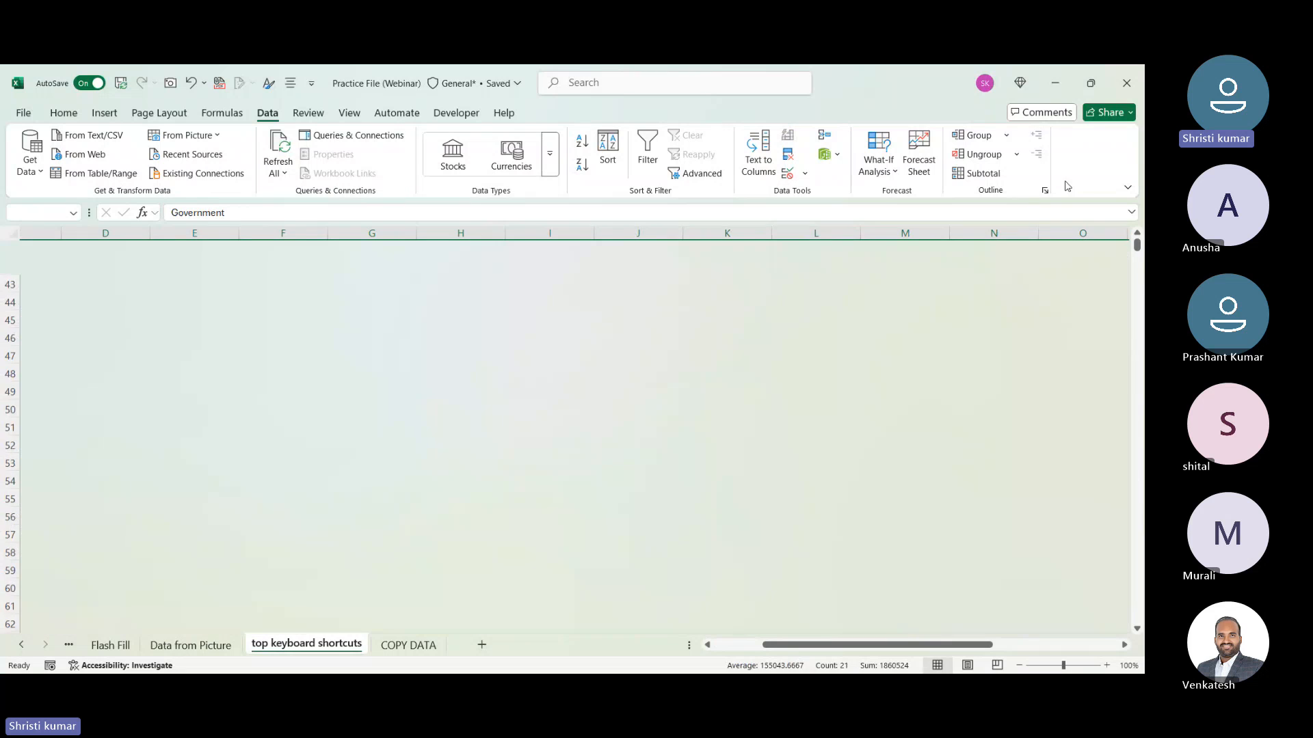
- Go to the end of the Units Sold column and insert an AutoSum of E2:E701 in E702
{"action": "left_click", "coordinate": [203, 318]}
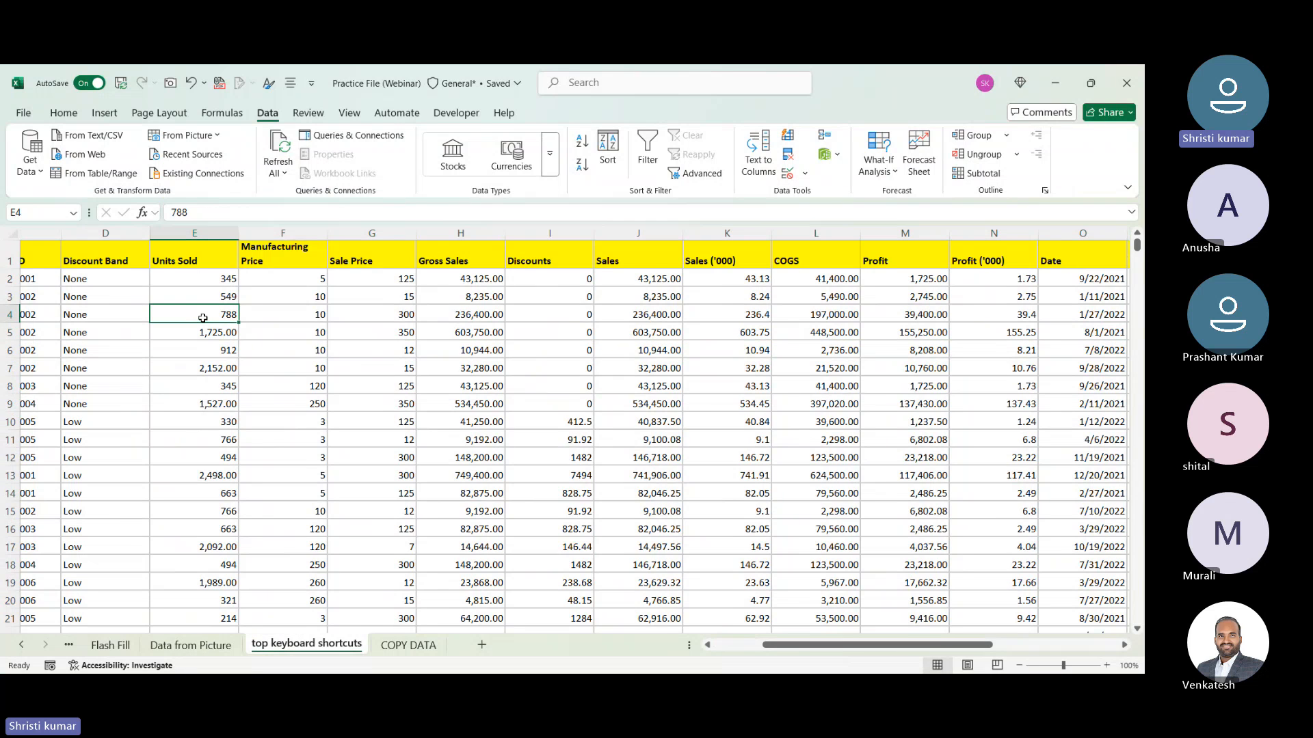
{"action": "key", "text": "ctrl+Down"}
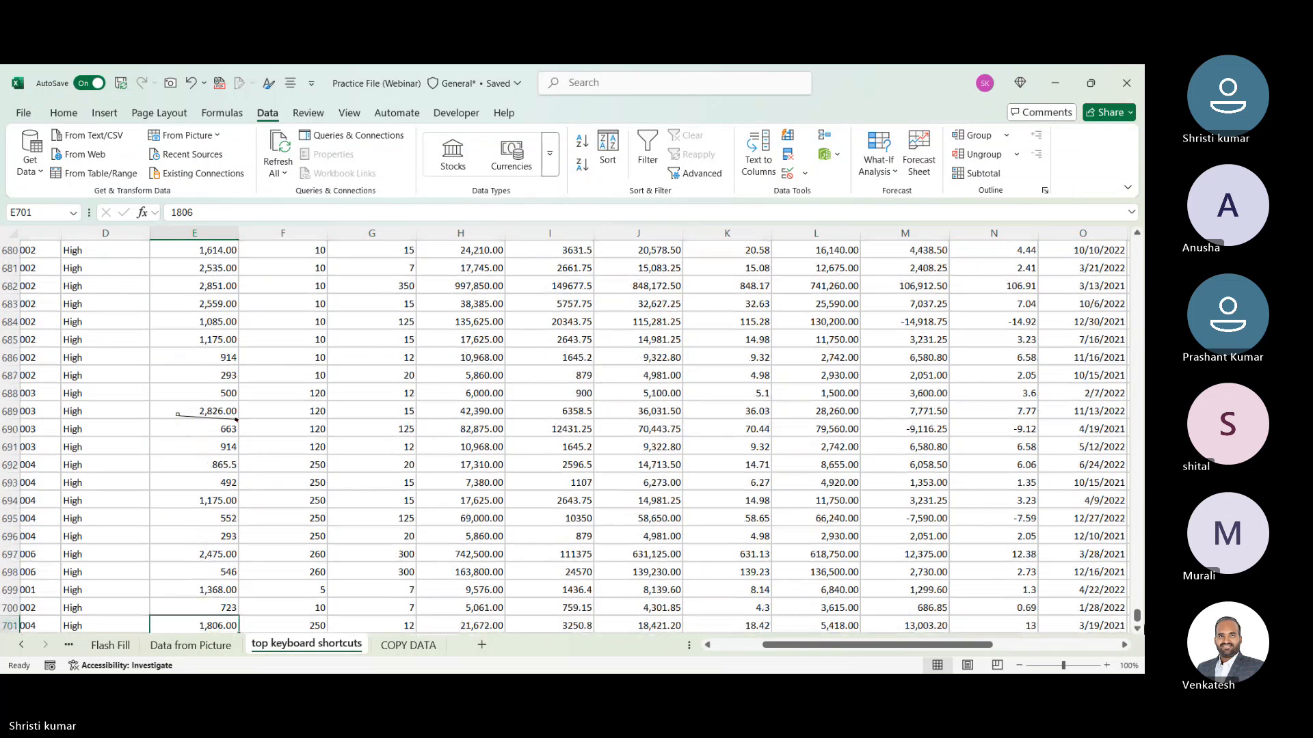
{"action": "scroll", "coordinate": [232, 608], "scroll_direction": "down", "scroll_amount": 1}
{"action": "left_click", "coordinate": [233, 608]}
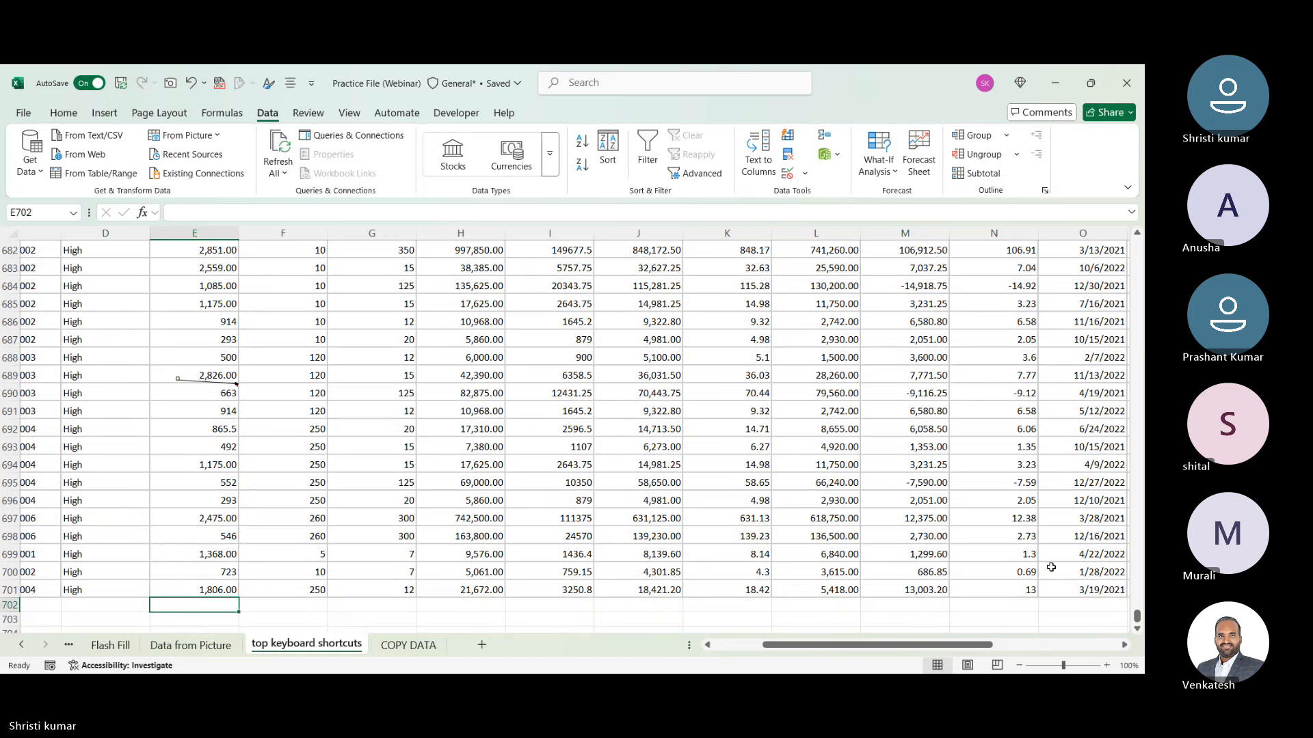
{"action": "key", "text": "alt+equal"}
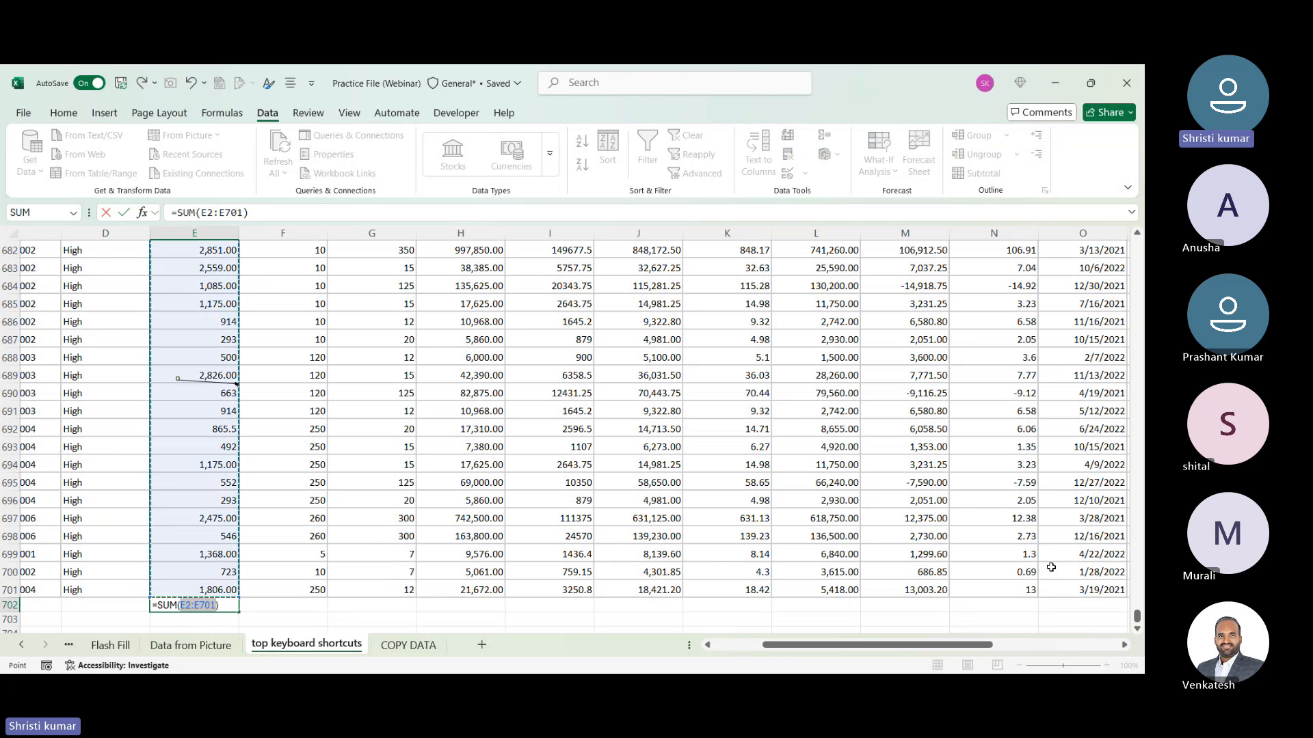
{"action": "key", "text": "Return"}
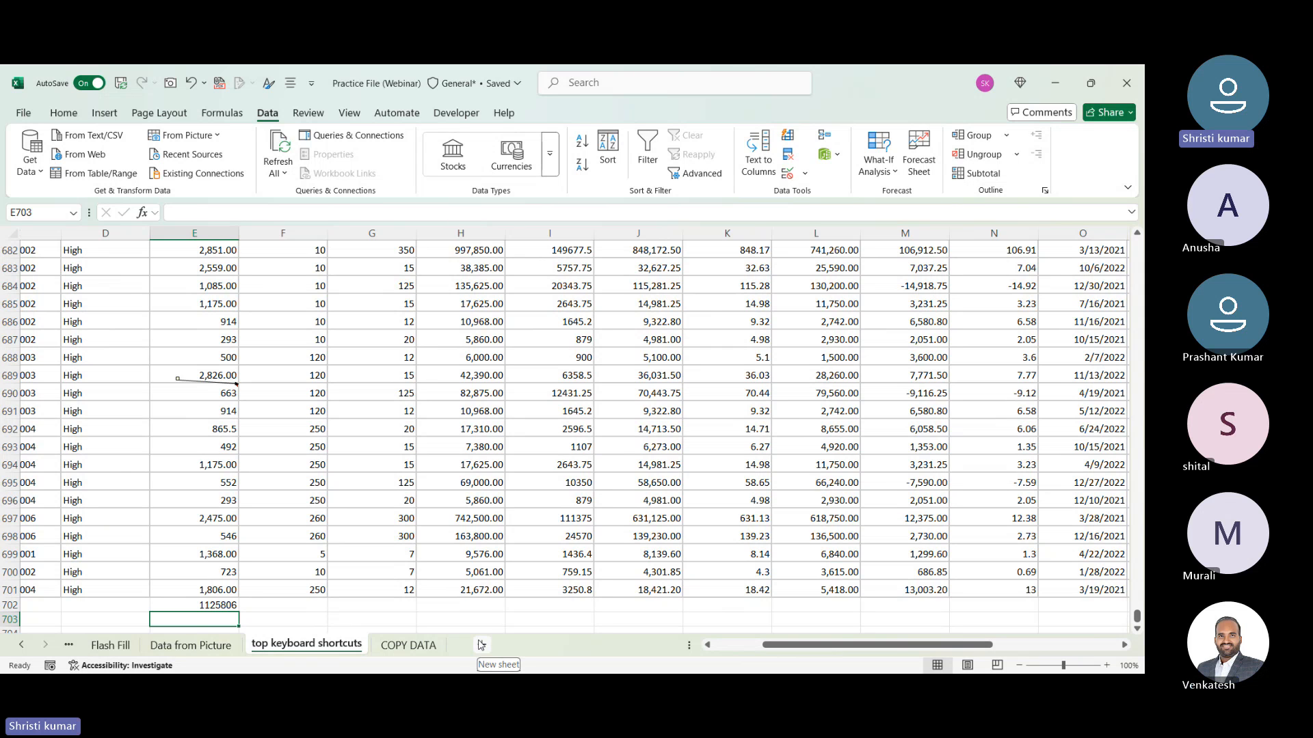
- Copy the Country header from U1 and paste it into the adjacent cell V1
{"action": "left_click_drag", "start_coordinate": [780, 647], "coordinate": [909, 647]}
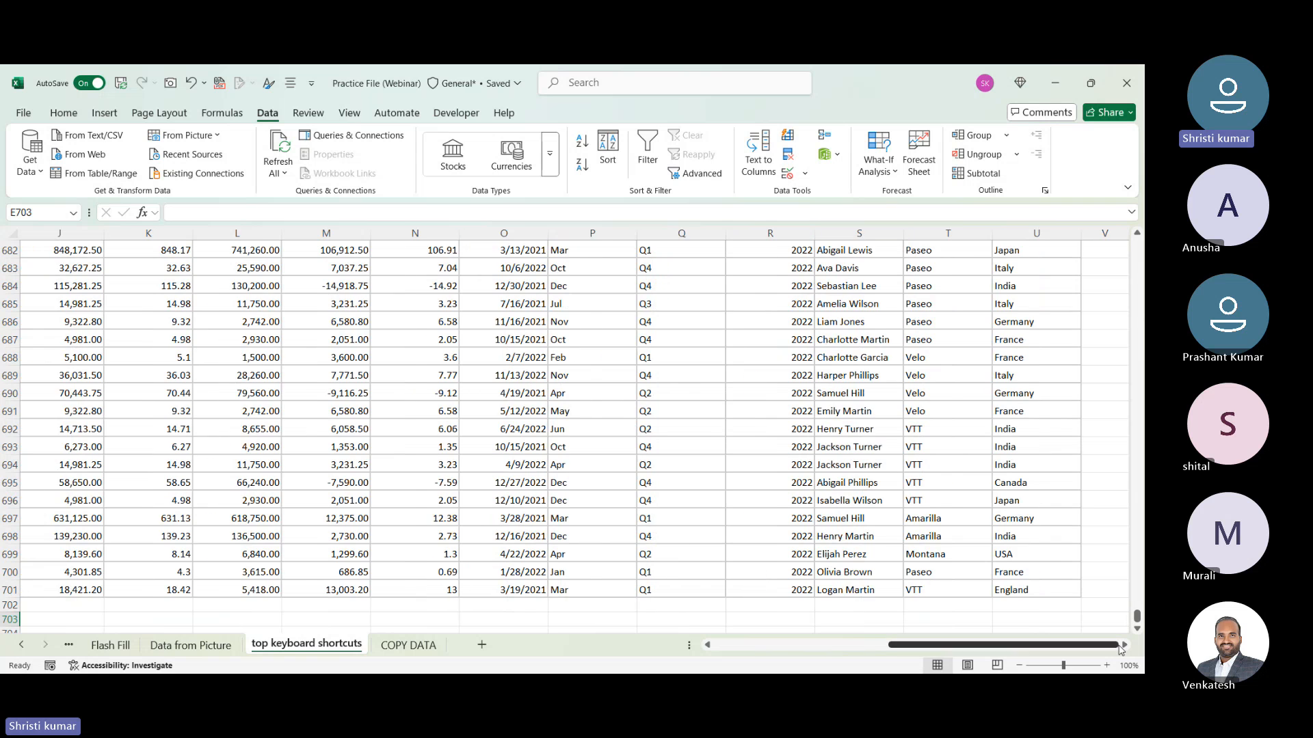
{"action": "left_click_drag", "start_coordinate": [1137, 616], "coordinate": [1140, 243]}
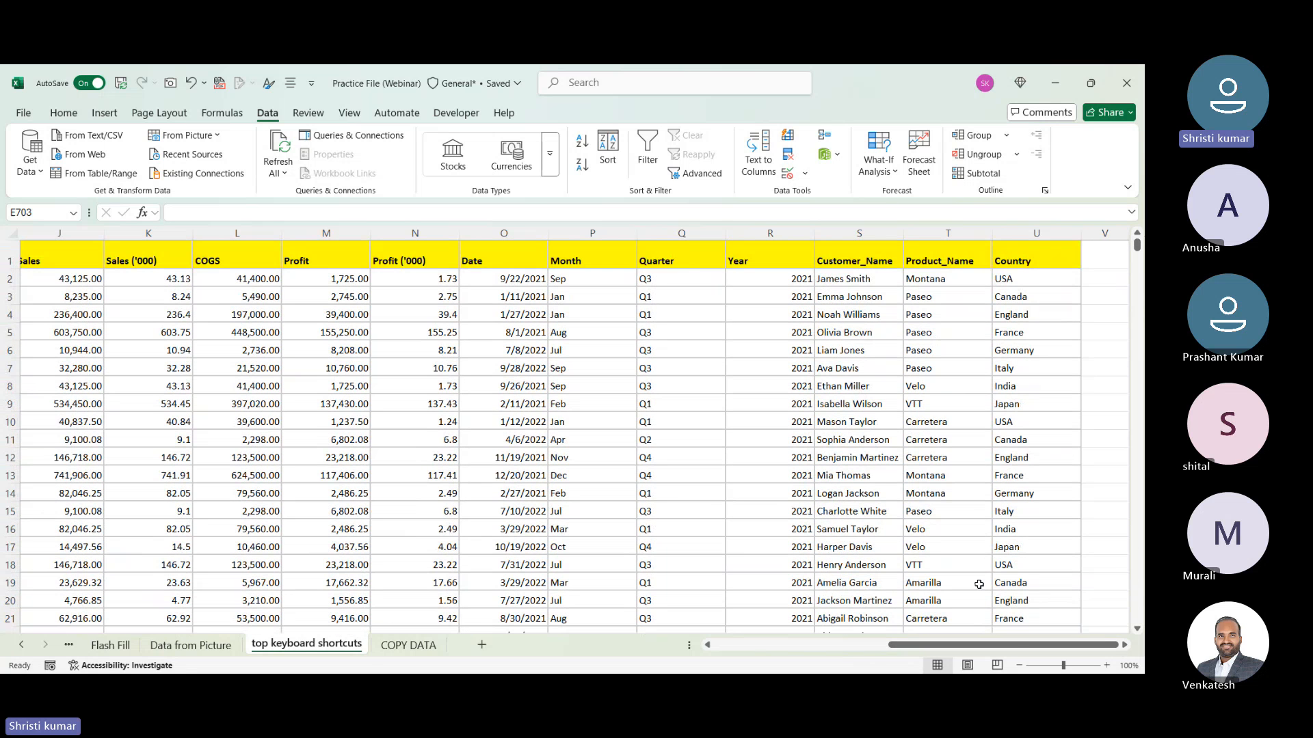
{"action": "left_click", "coordinate": [1125, 647]}
{"action": "left_click", "coordinate": [1125, 646]}
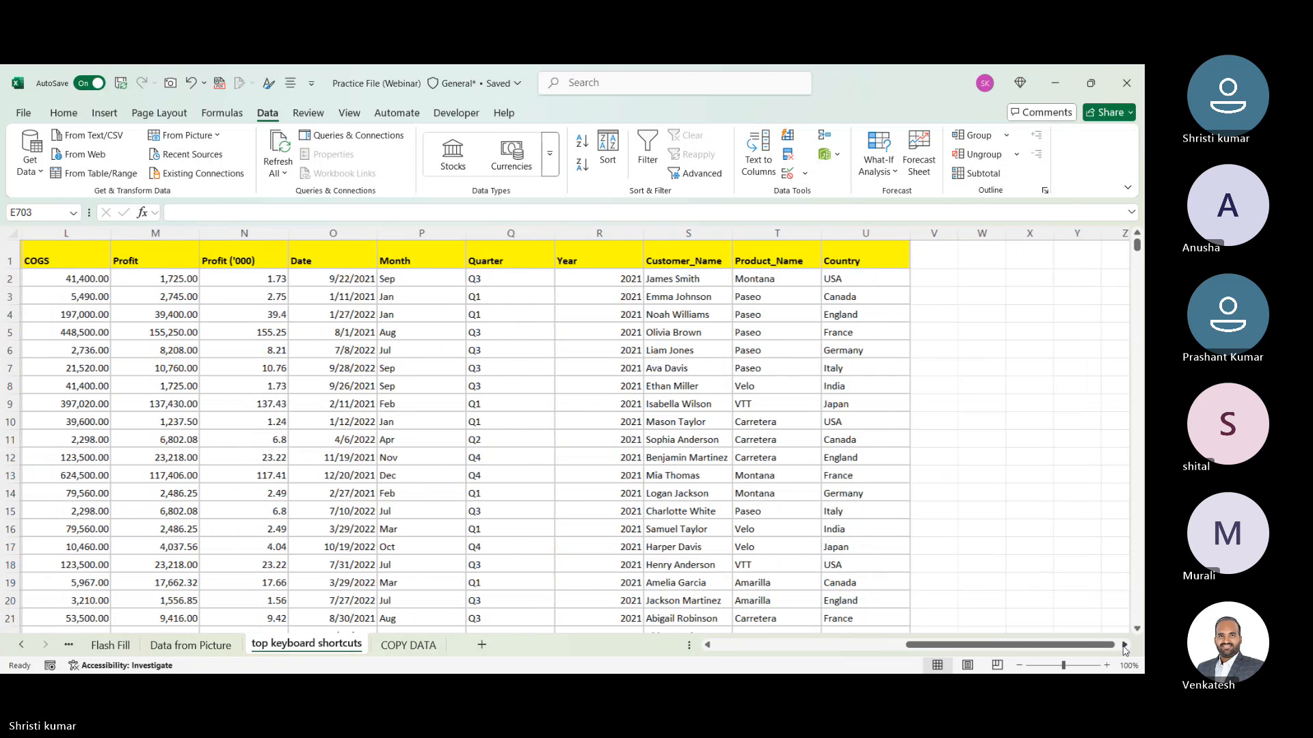
{"action": "left_click", "coordinate": [1124, 646]}
{"action": "left_click", "coordinate": [845, 262]}
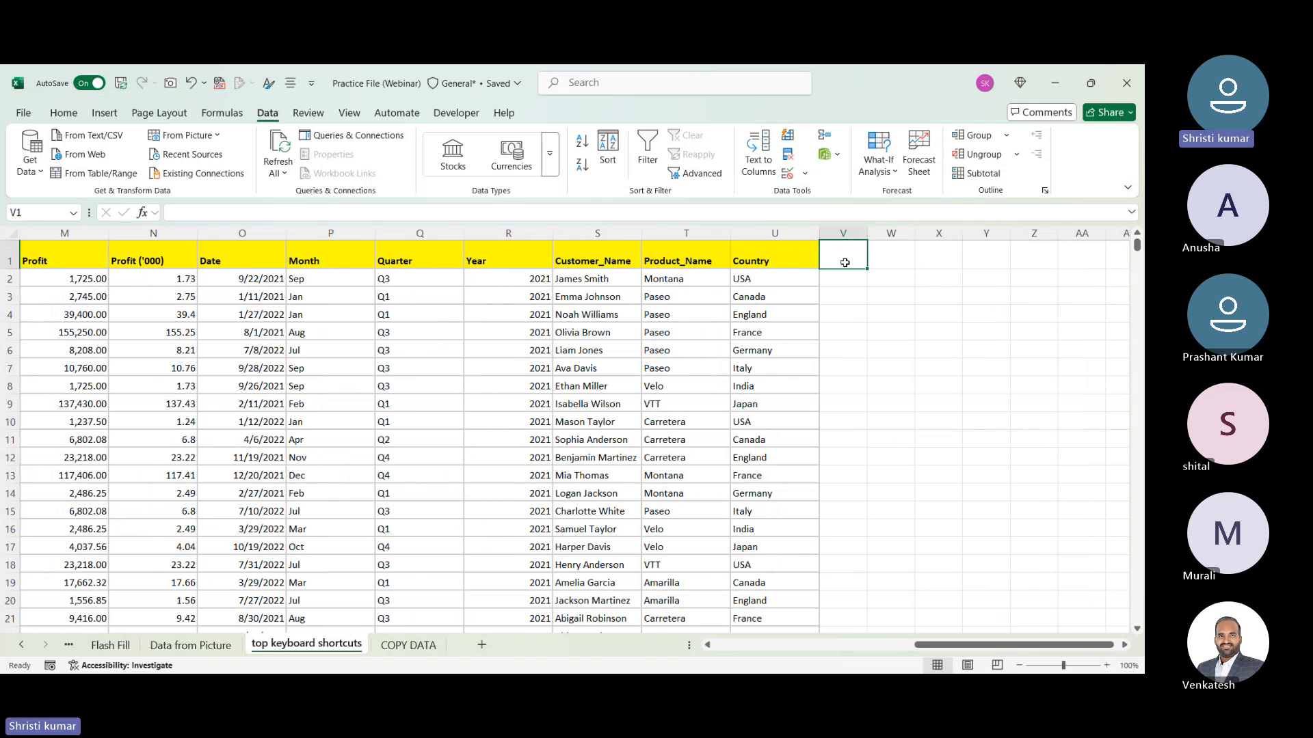
{"action": "left_click", "coordinate": [781, 255]}
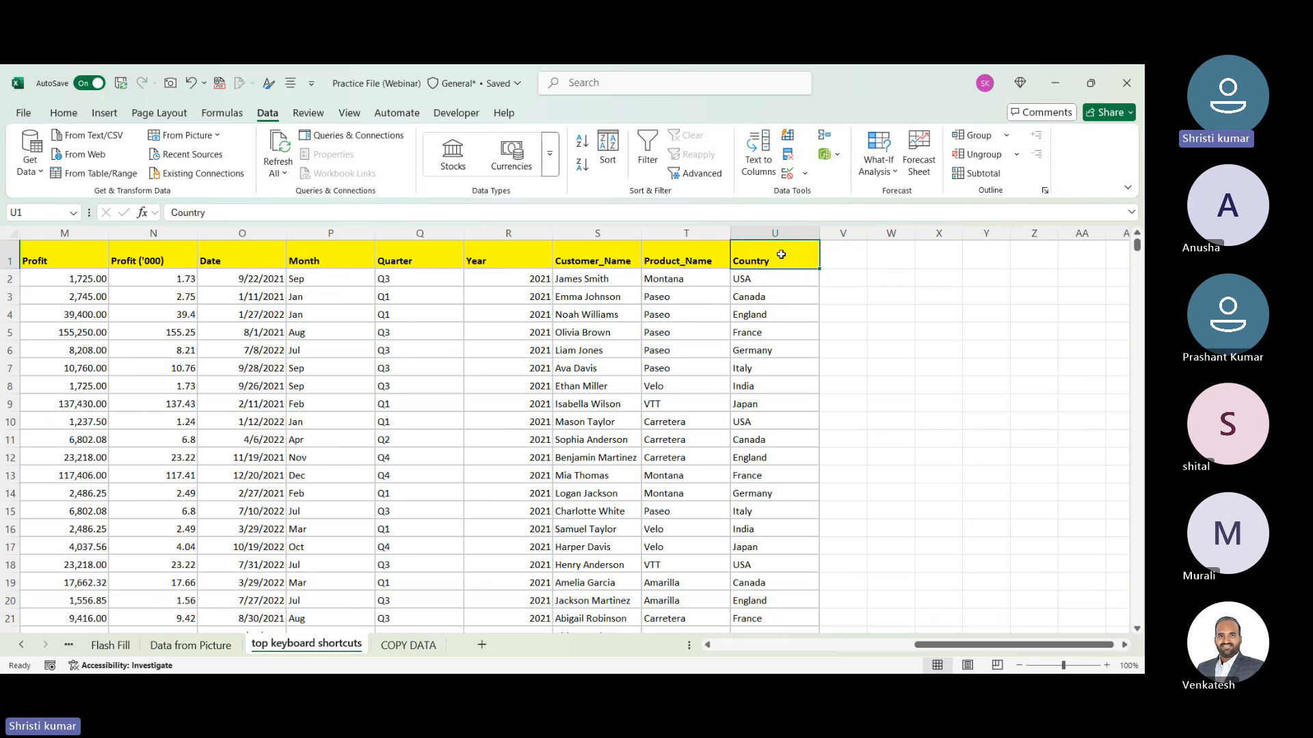
{"action": "left_click", "coordinate": [843, 254]}
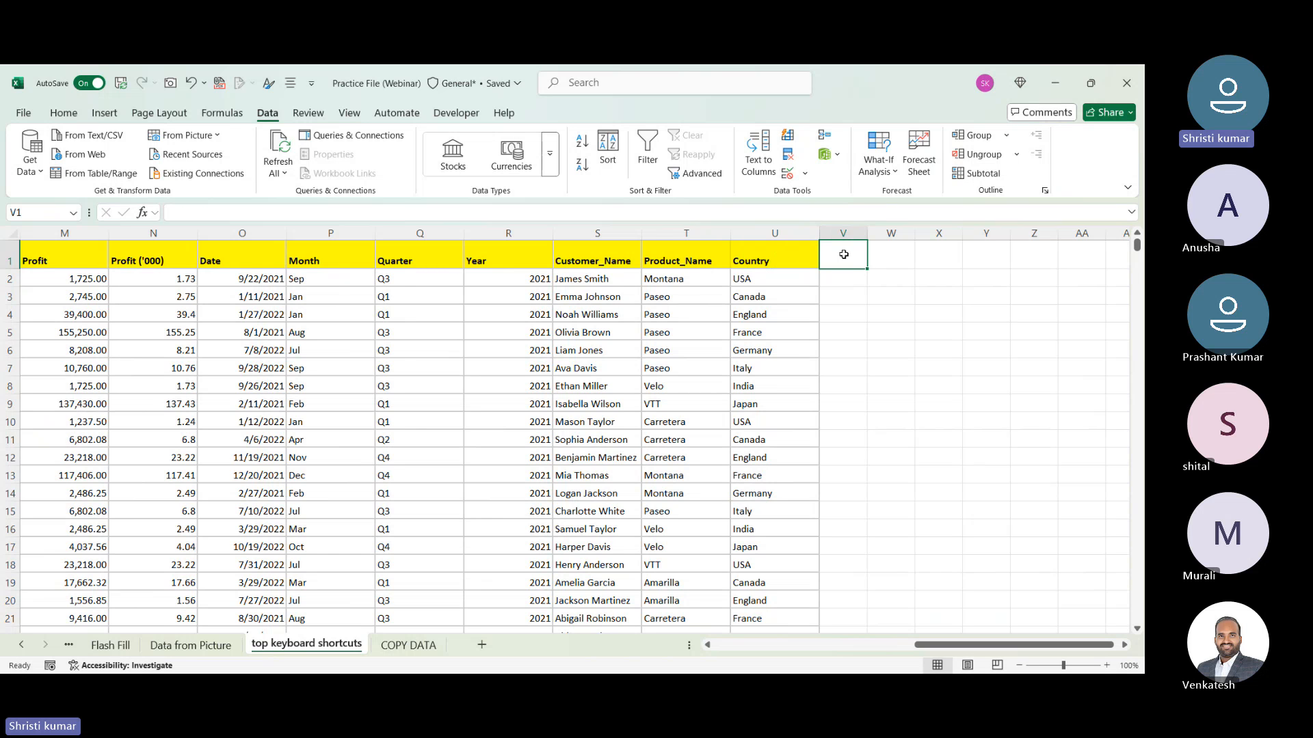
{"action": "left_click", "coordinate": [795, 255]}
{"action": "key", "text": "ctrl+c"}
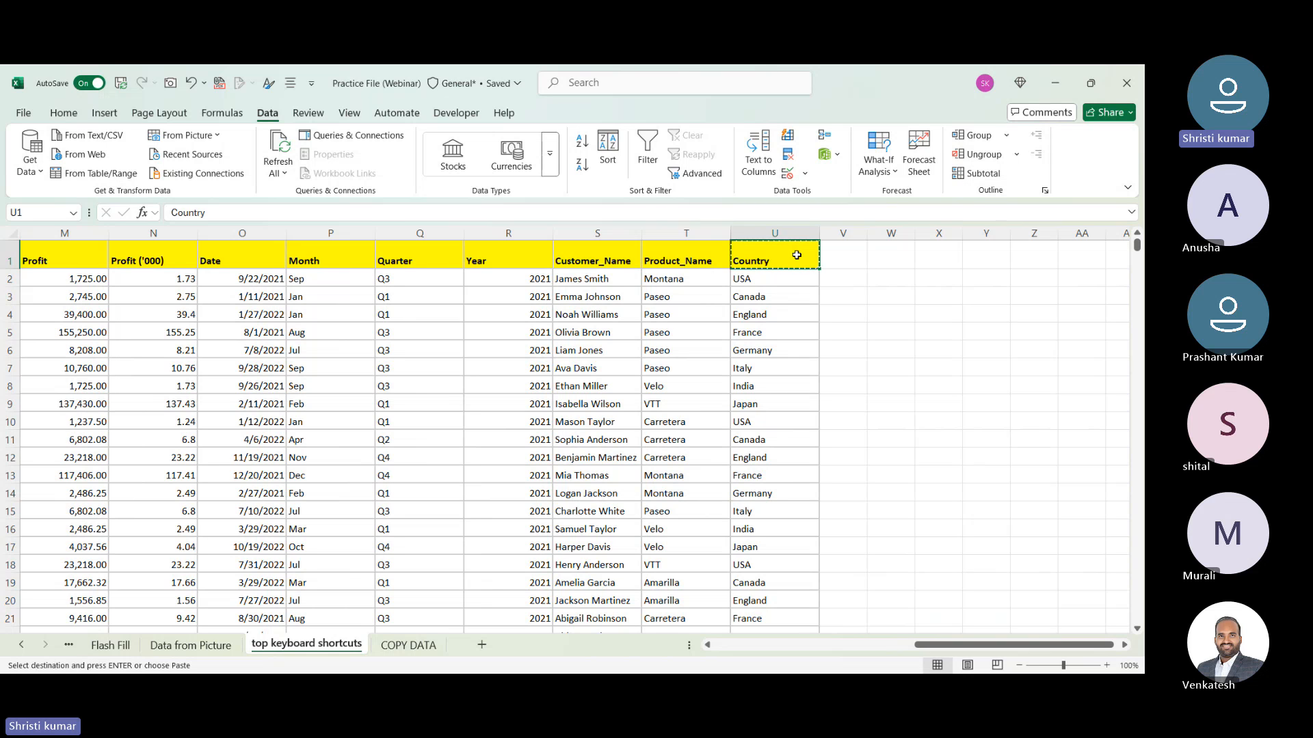
{"action": "left_click", "coordinate": [832, 254]}
{"action": "key", "text": "ctrl+v"}
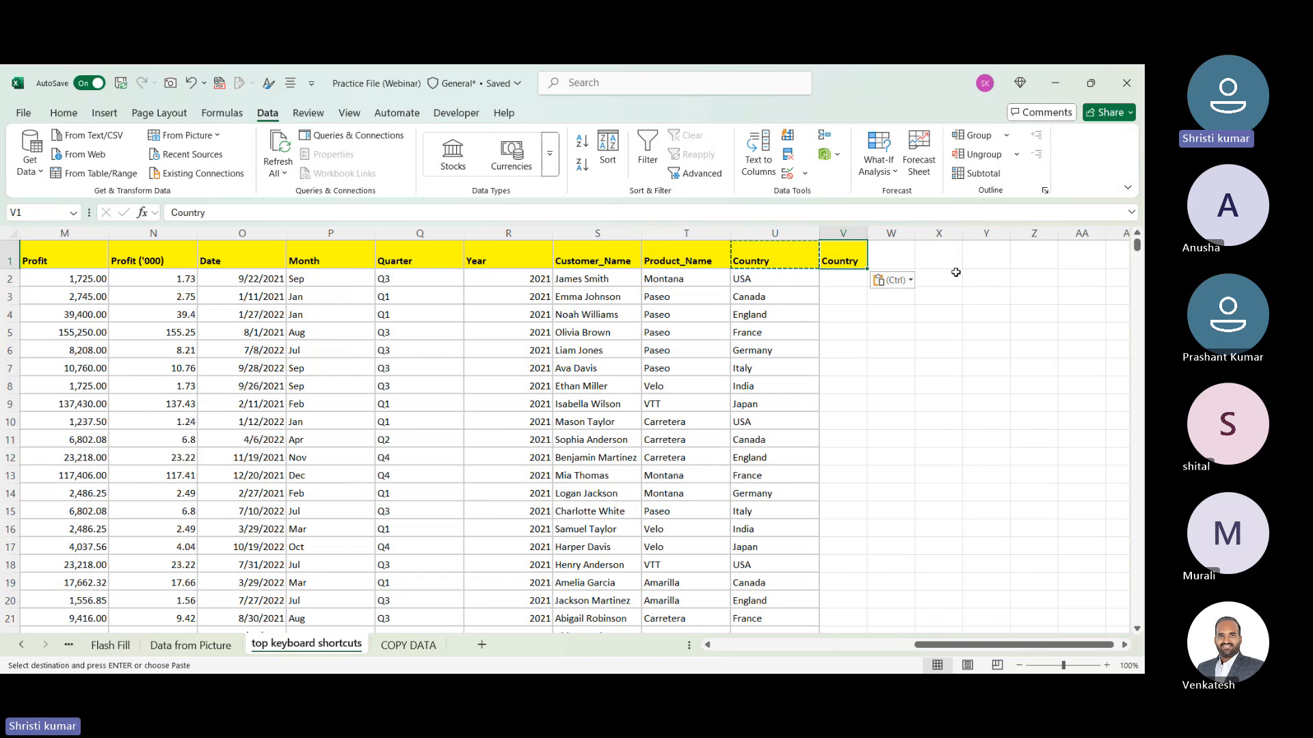
- Undo the pasted header in V1 and place the still-copied Country header from U1 there again
{"action": "key", "text": "ctrl+z"}
{"action": "key", "text": "Left"}
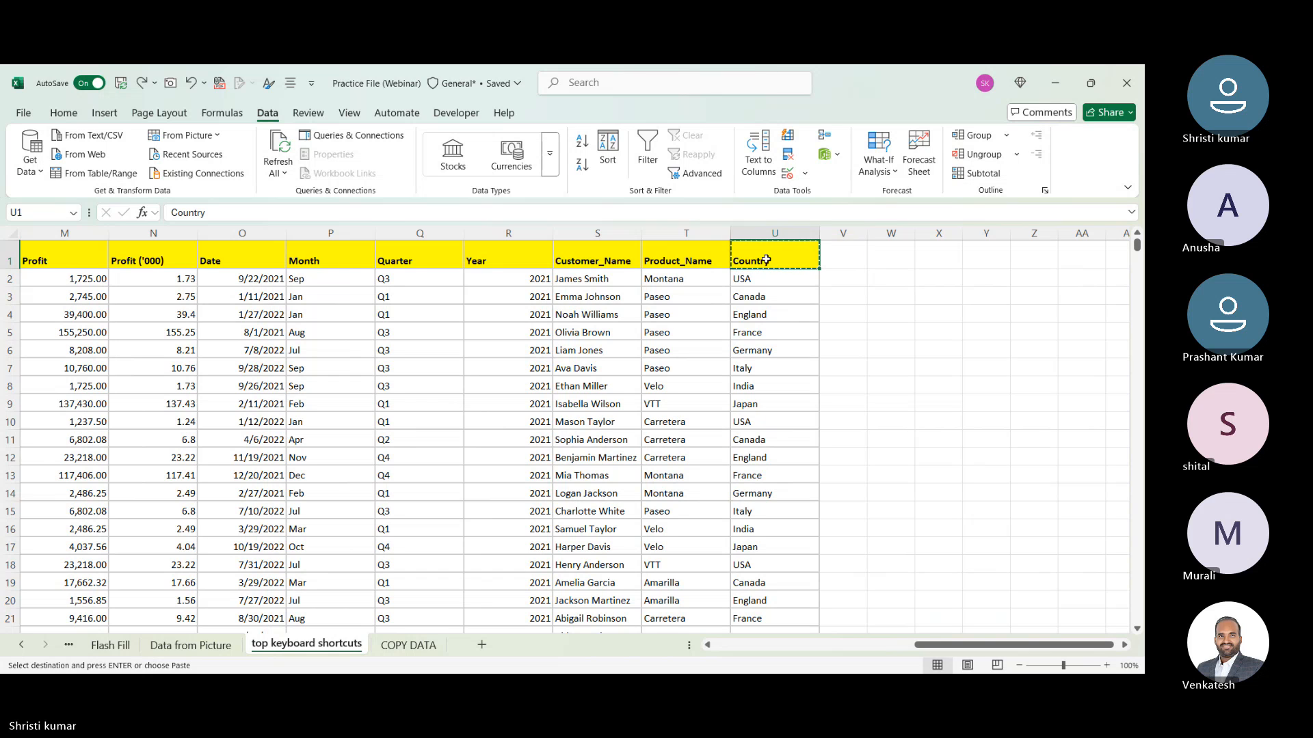
{"action": "left_click", "coordinate": [844, 257]}
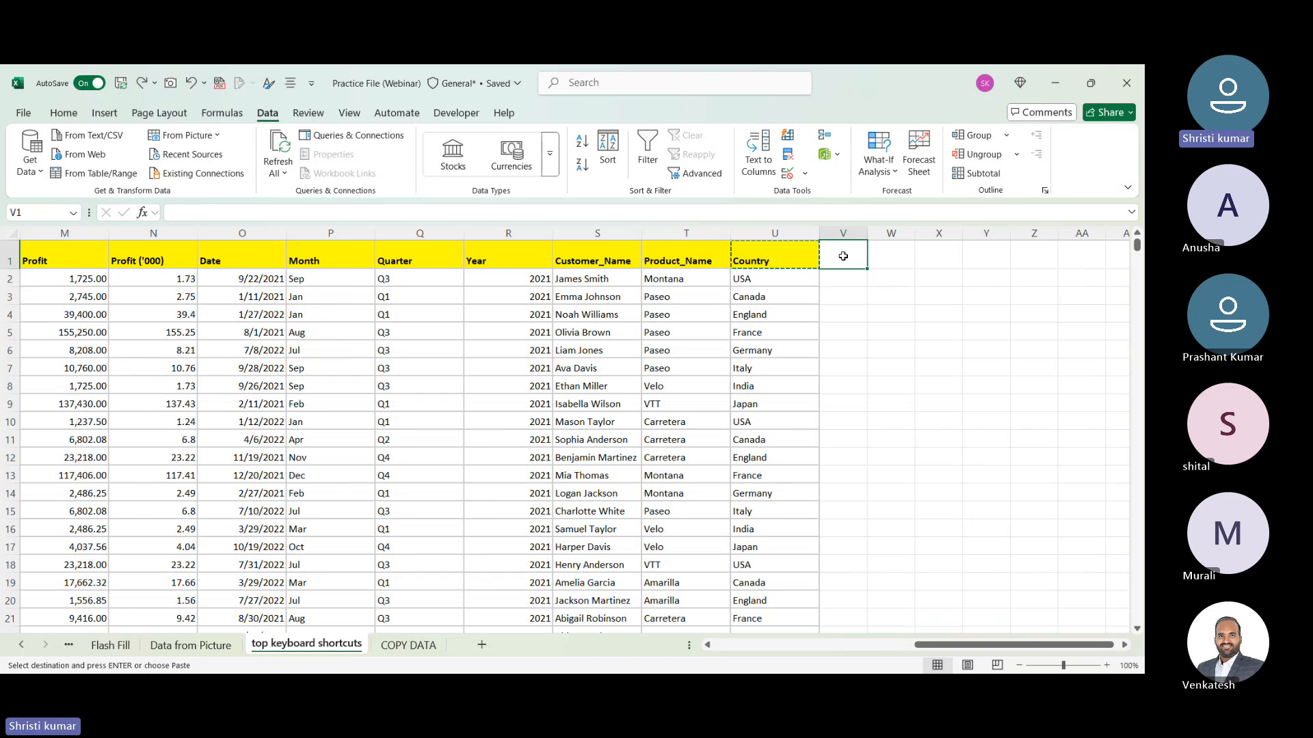
{"action": "key", "text": "Return"}
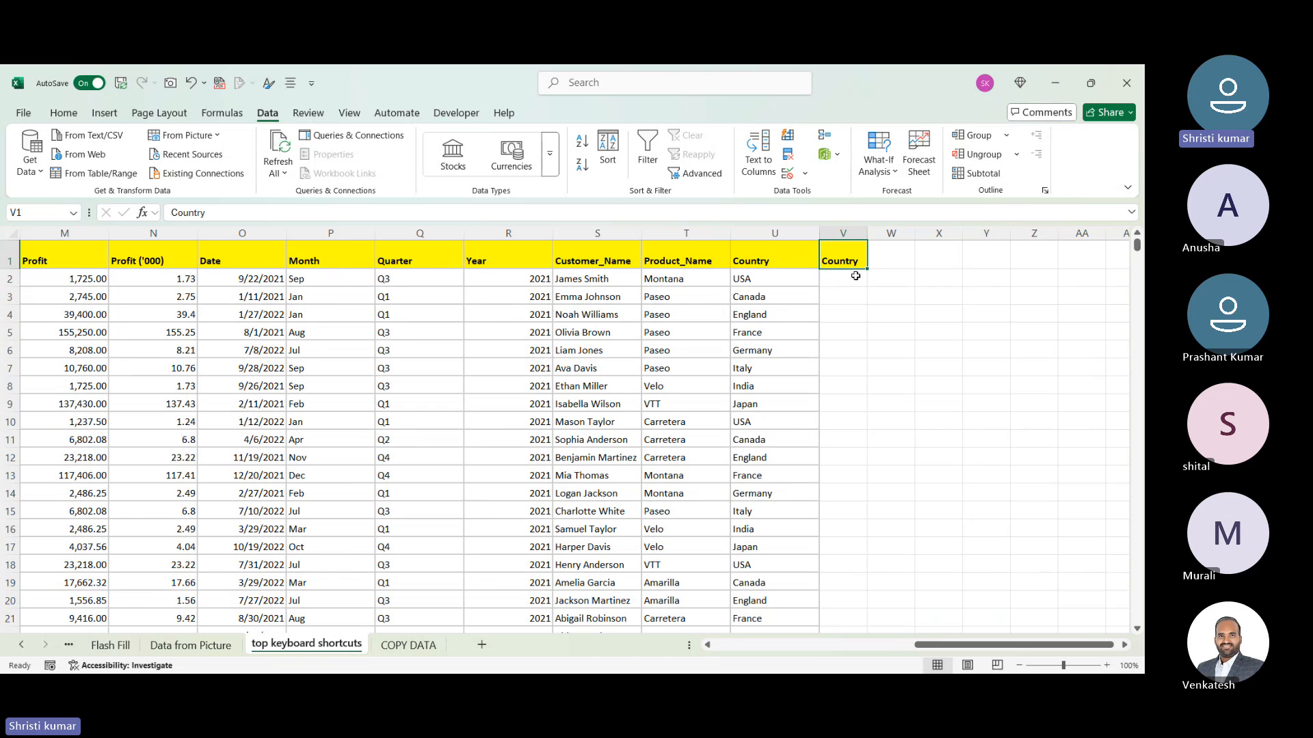
- Enter USA in V2 and fill it down one cell at a time through V5
{"action": "left_click", "coordinate": [854, 285]}
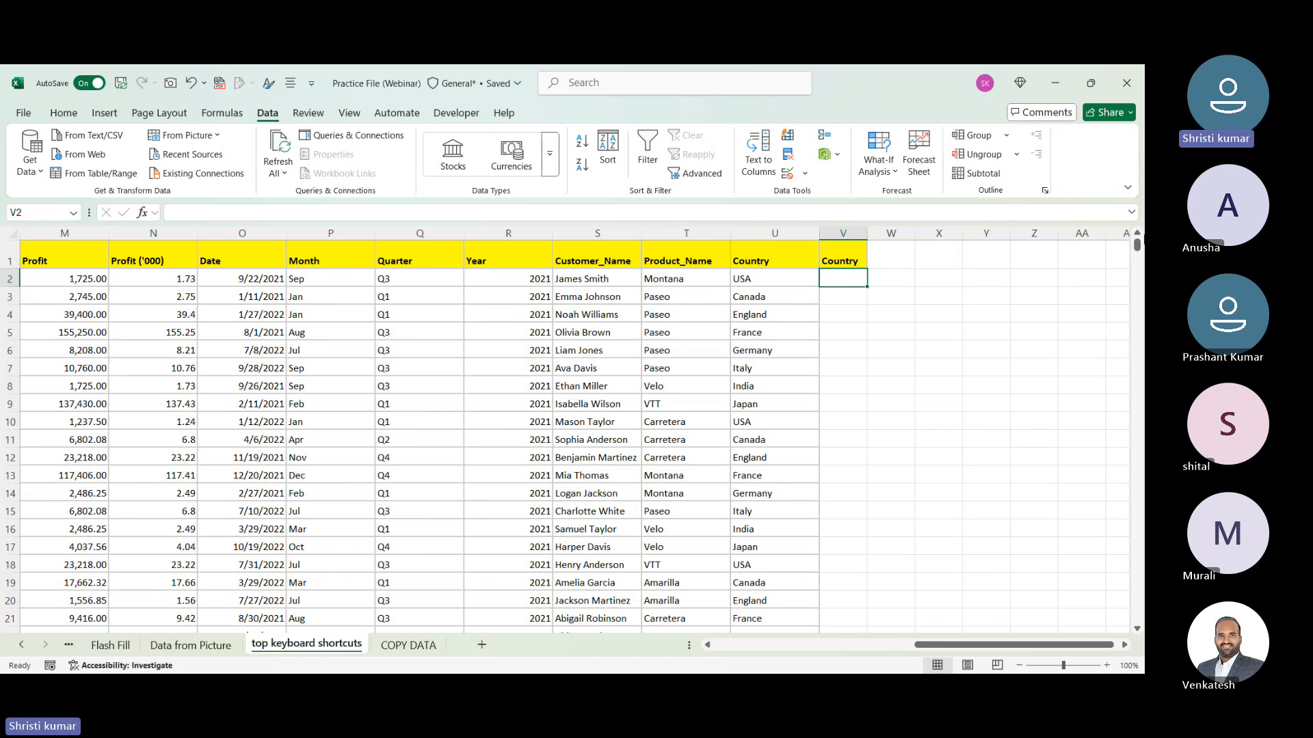
{"action": "type", "text": "USA"}
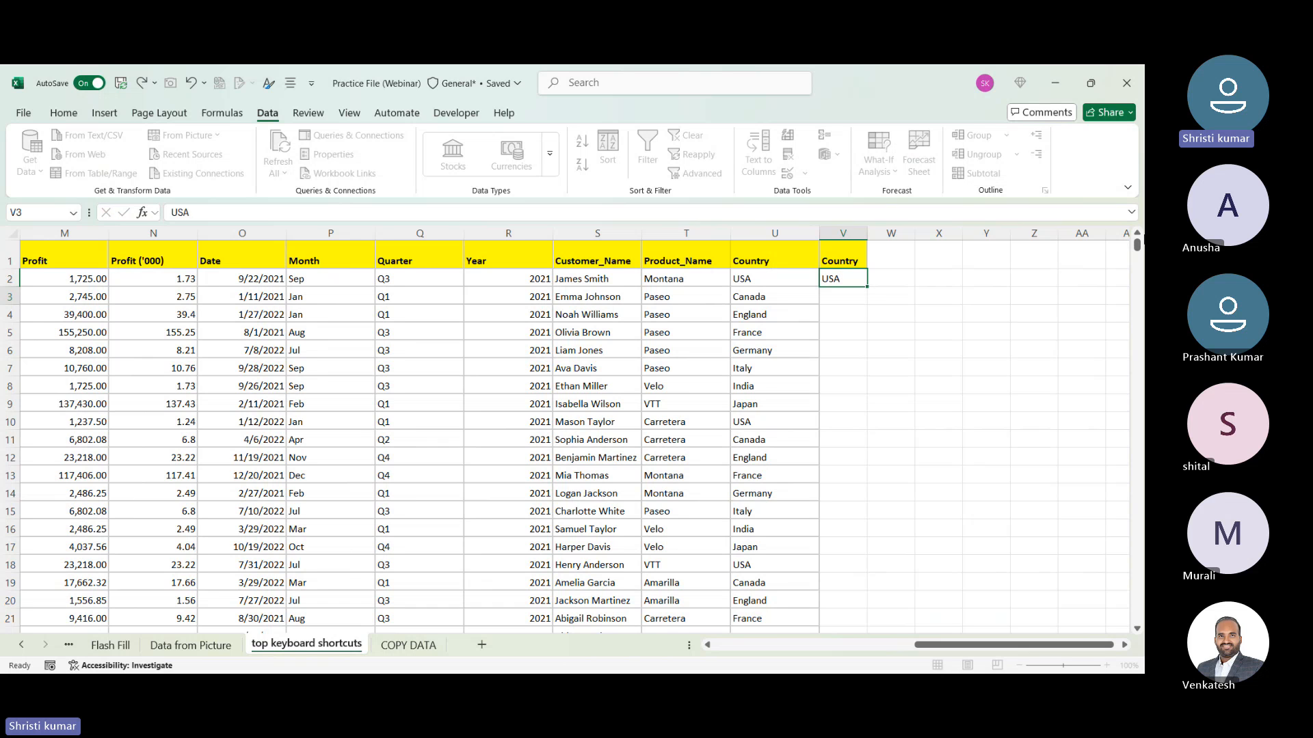
{"action": "key", "text": "Return"}
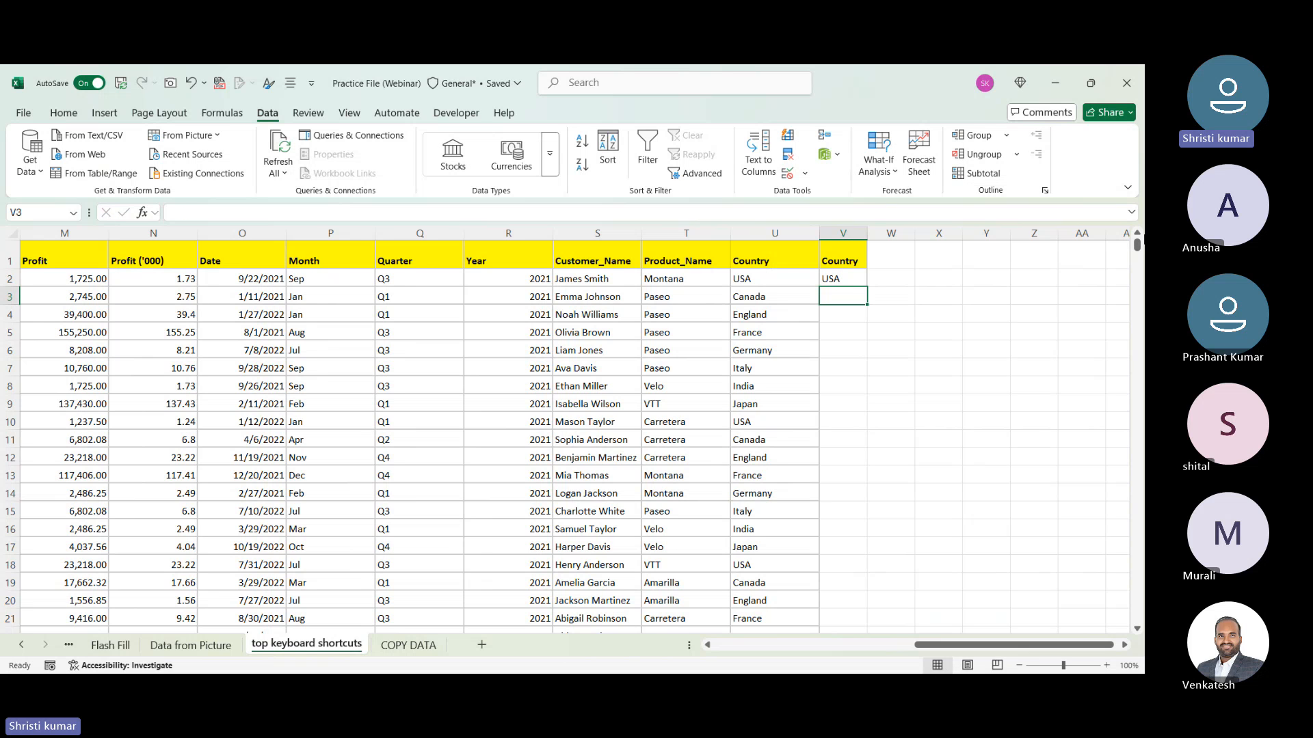
{"action": "key", "text": "ctrl+d"}
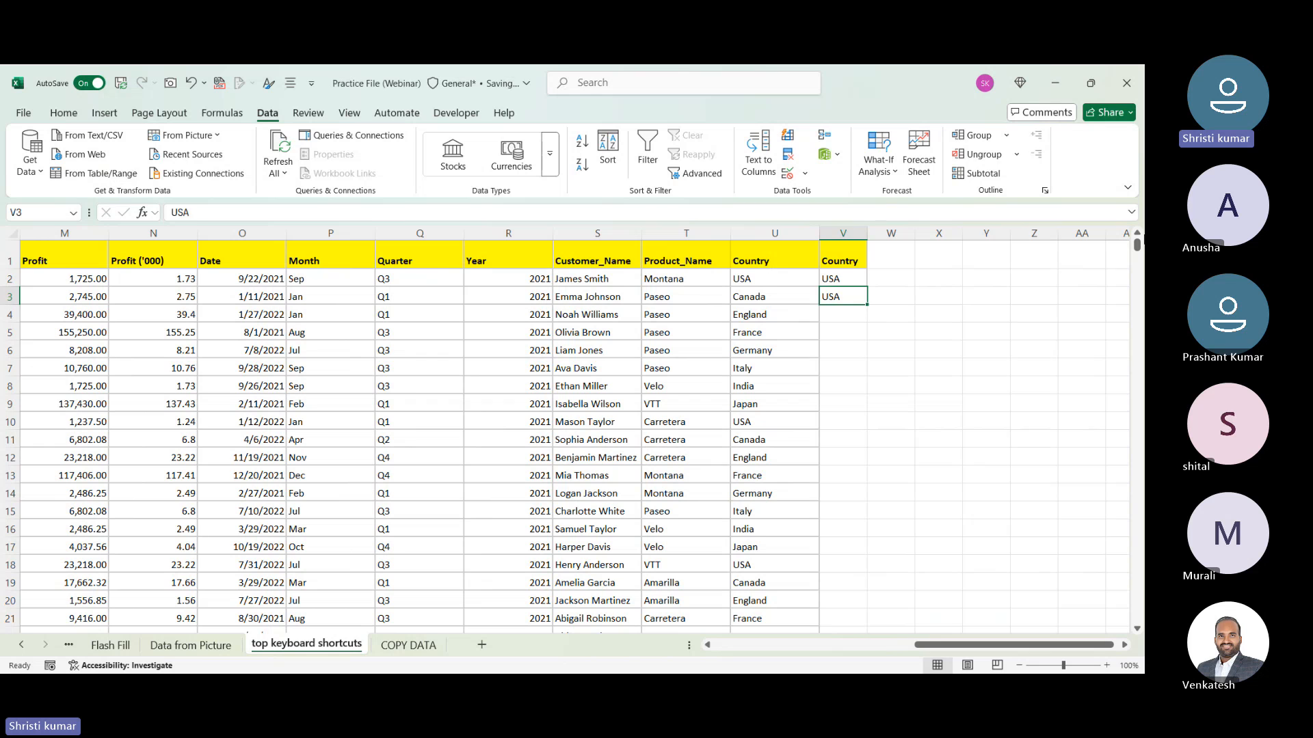
{"action": "key", "text": "Return"}
{"action": "key", "text": "ctrl+d"}
{"action": "key", "text": "Return"}
{"action": "key", "text": "ctrl+d"}
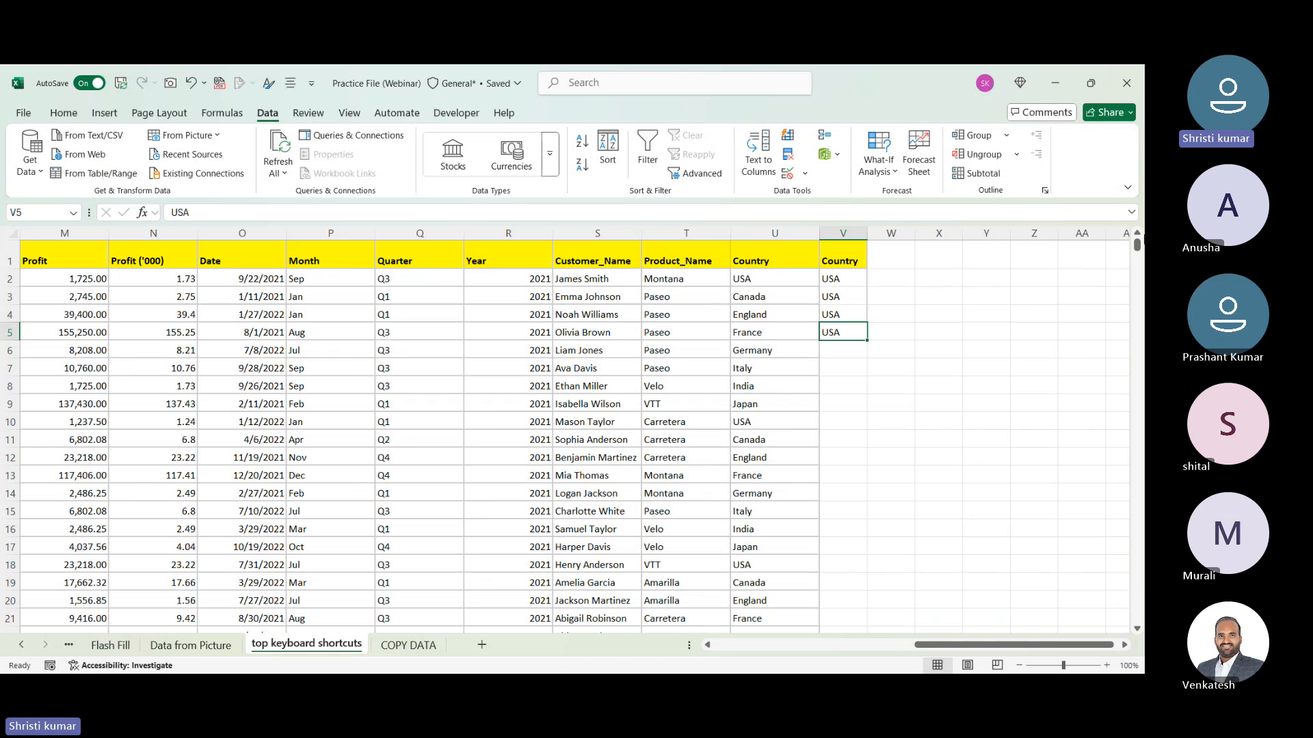
- Undo the USA entries in V2:V5 and the copied Country header in V1
{"action": "key", "text": "ctrl+z"}
{"action": "key", "text": "ctrl+z"}
{"action": "key", "text": "ctrl+z"}
{"action": "key", "text": "ctrl+z"}
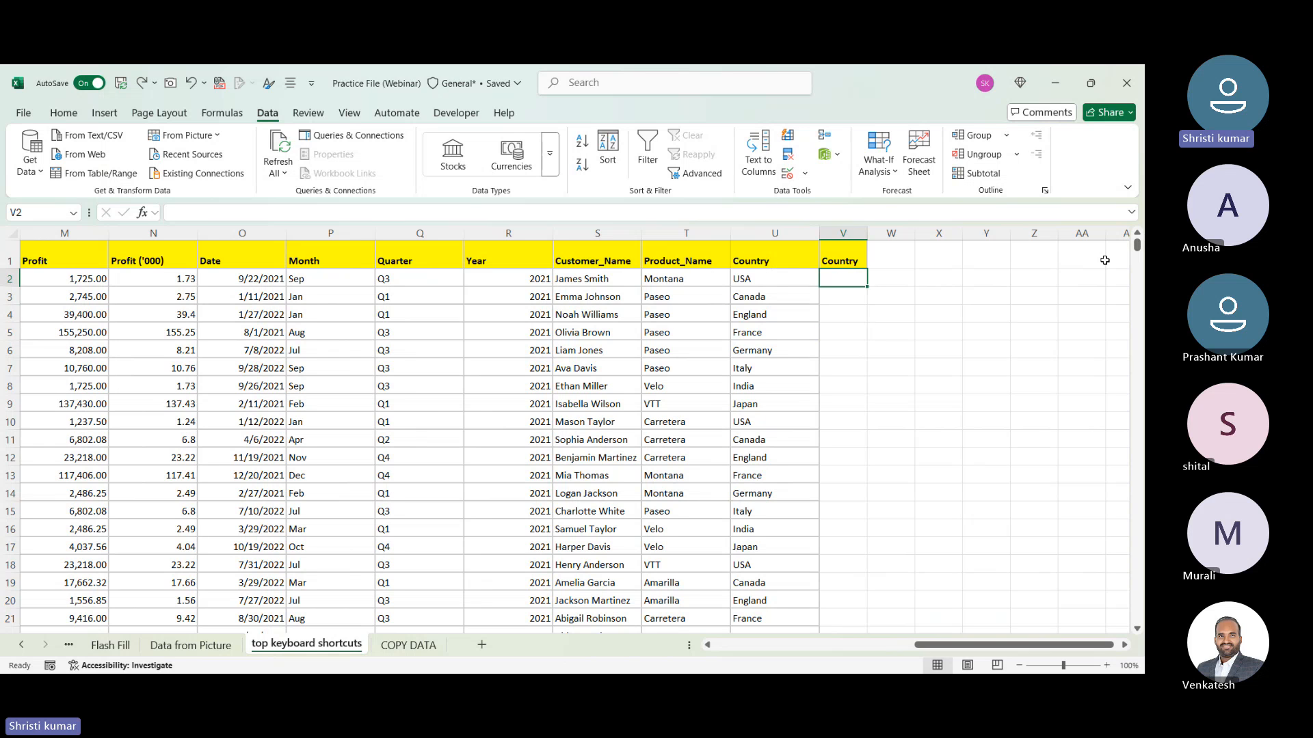
{"action": "key", "text": "ctrl+z"}
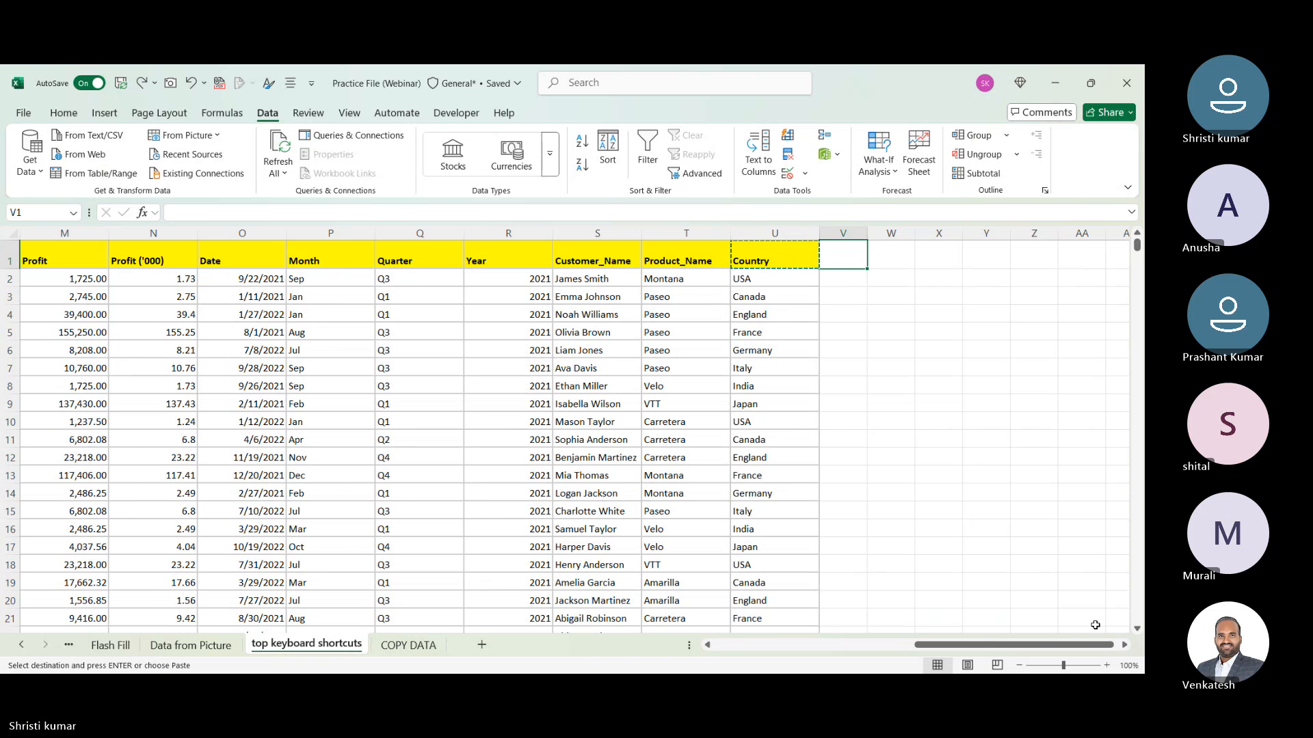
- Enter Channel Partners in A702 below the Segment column by choosing it from the list of existing column entries
{"action": "left_click_drag", "start_coordinate": [945, 647], "coordinate": [745, 648]}
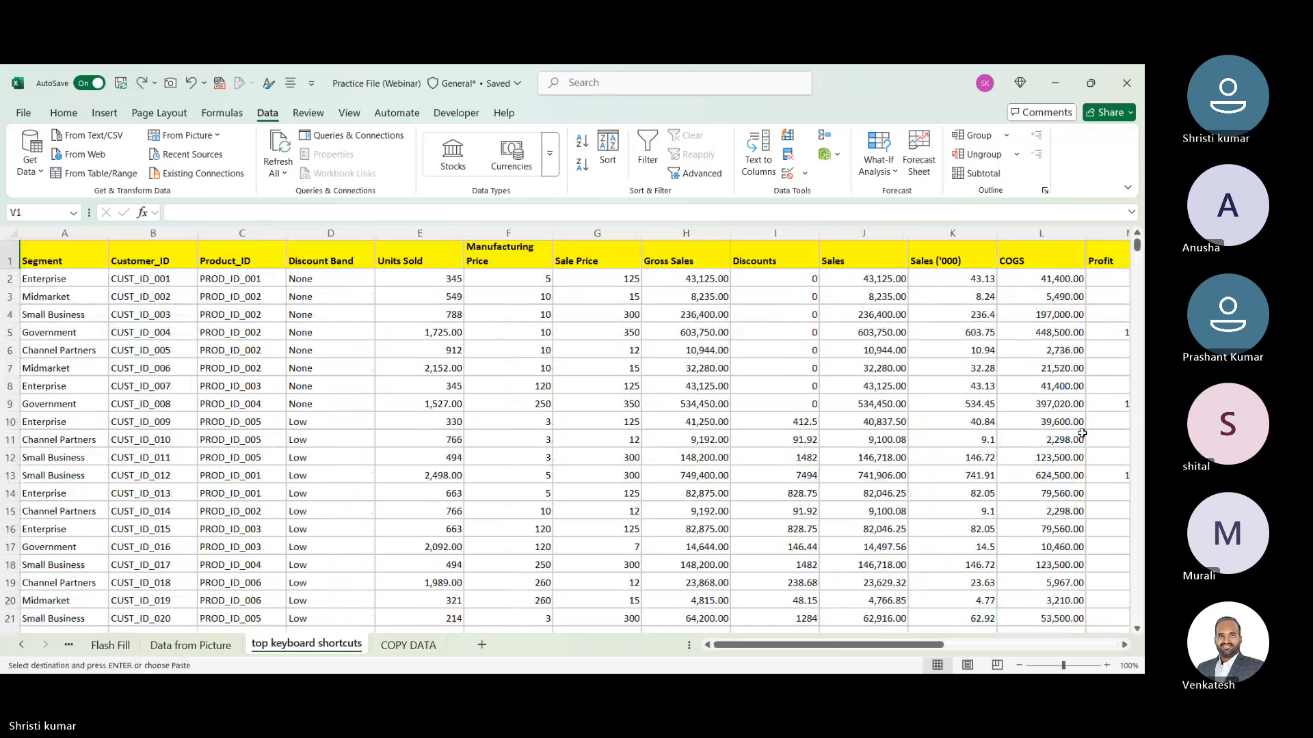
{"action": "left_click_drag", "start_coordinate": [1137, 246], "coordinate": [1137, 616]}
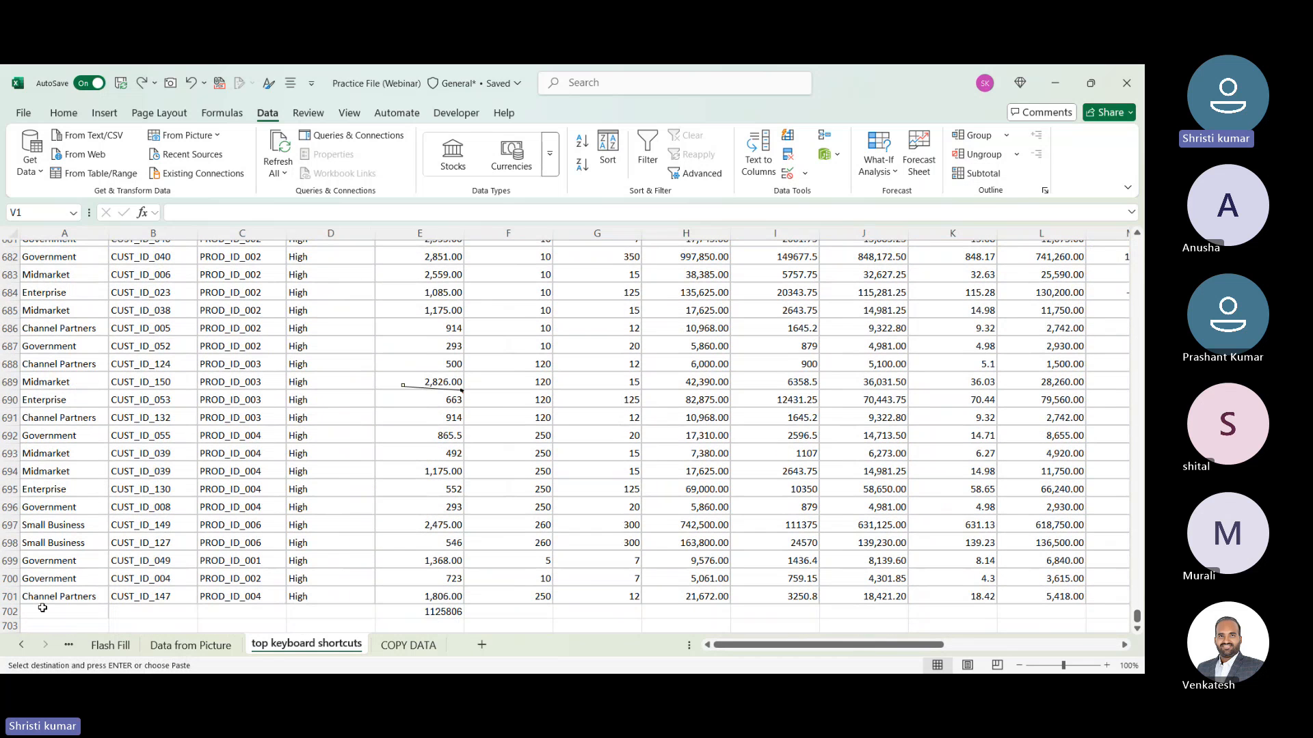
{"action": "left_click", "coordinate": [43, 609]}
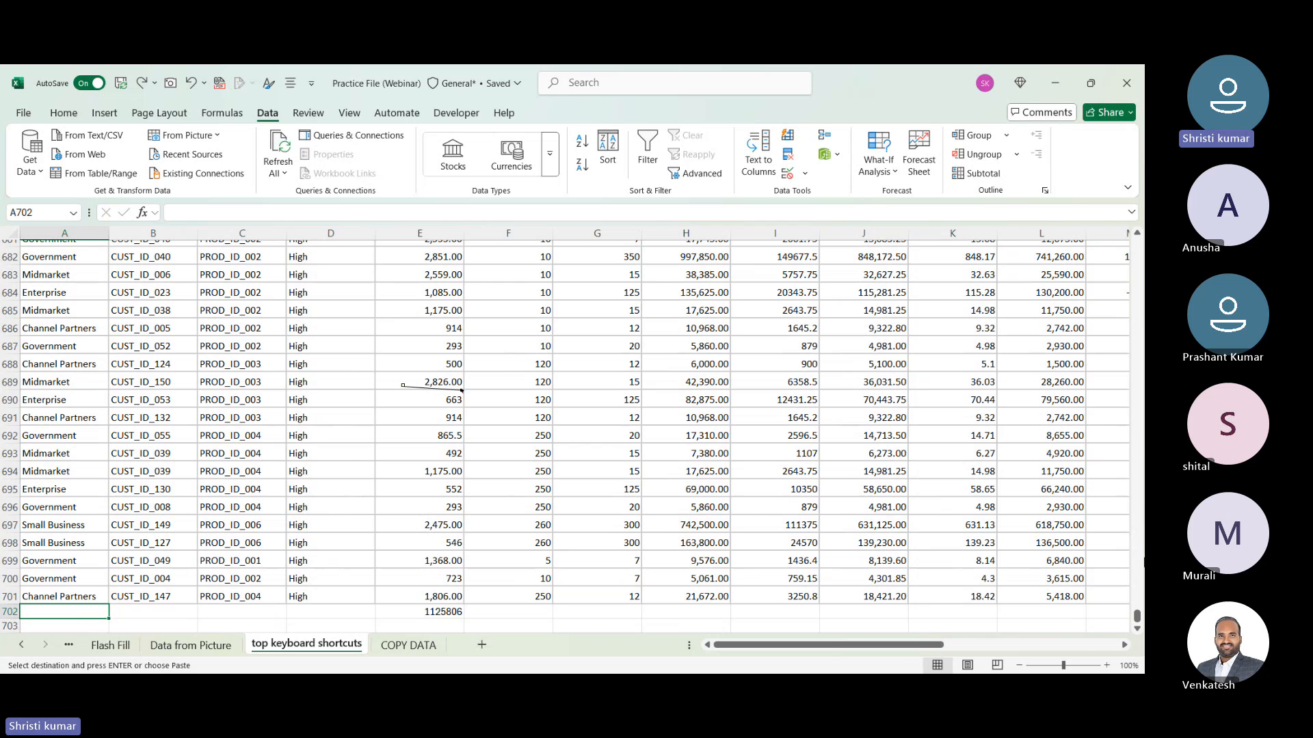
{"action": "scroll", "coordinate": [957, 601], "scroll_direction": "down", "scroll_amount": 1}
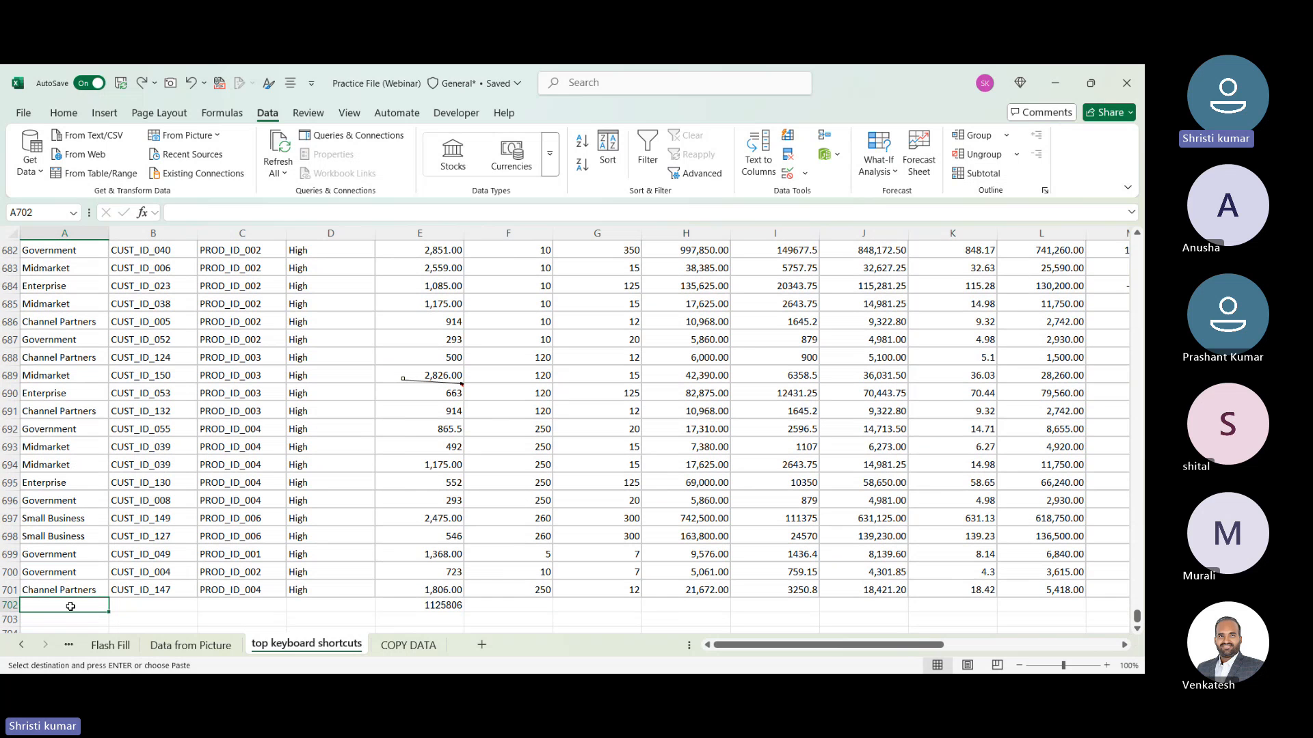
{"action": "key", "text": "alt+Down"}
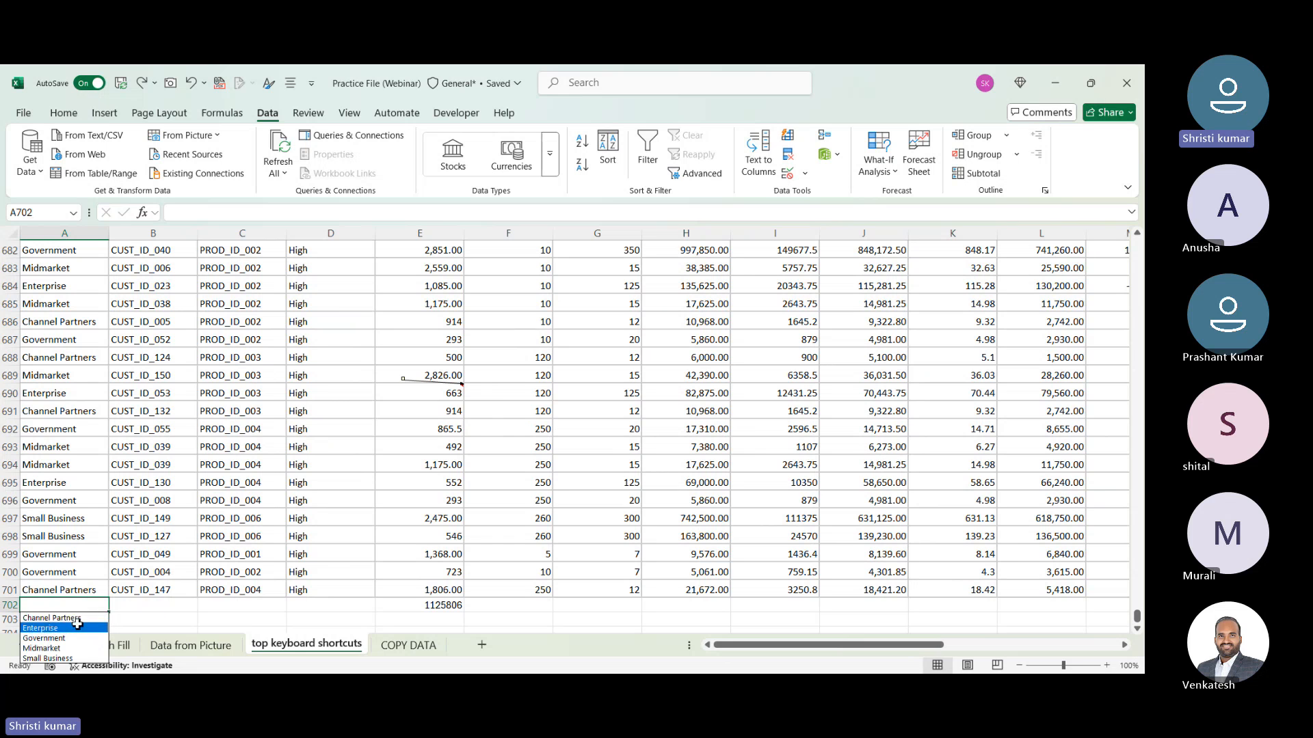
{"action": "key", "text": "Return"}
{"action": "key", "text": "Return"}
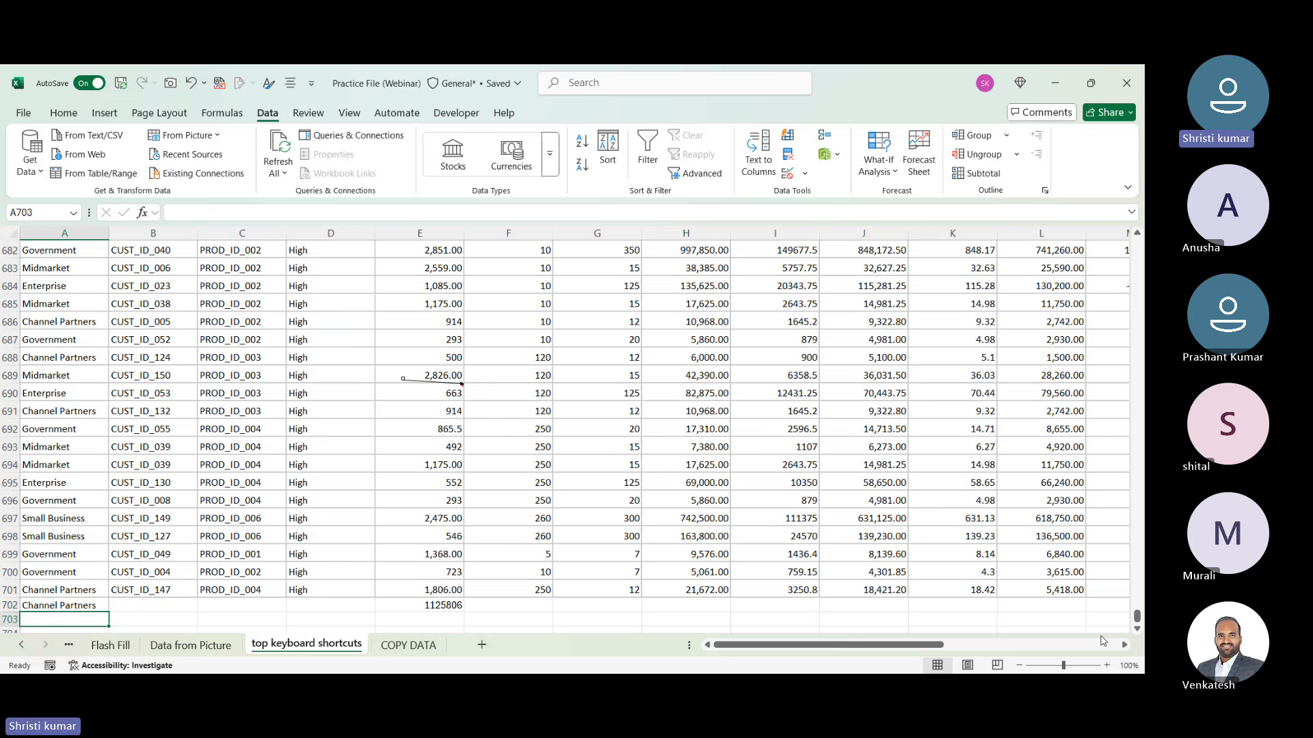
- Enter Enterprise in A703 by choosing it from the list of existing Segment entries
{"action": "scroll", "coordinate": [1137, 629], "scroll_direction": "down", "scroll_amount": 1}
{"action": "scroll", "coordinate": [1137, 632], "scroll_direction": "down", "scroll_amount": 2}
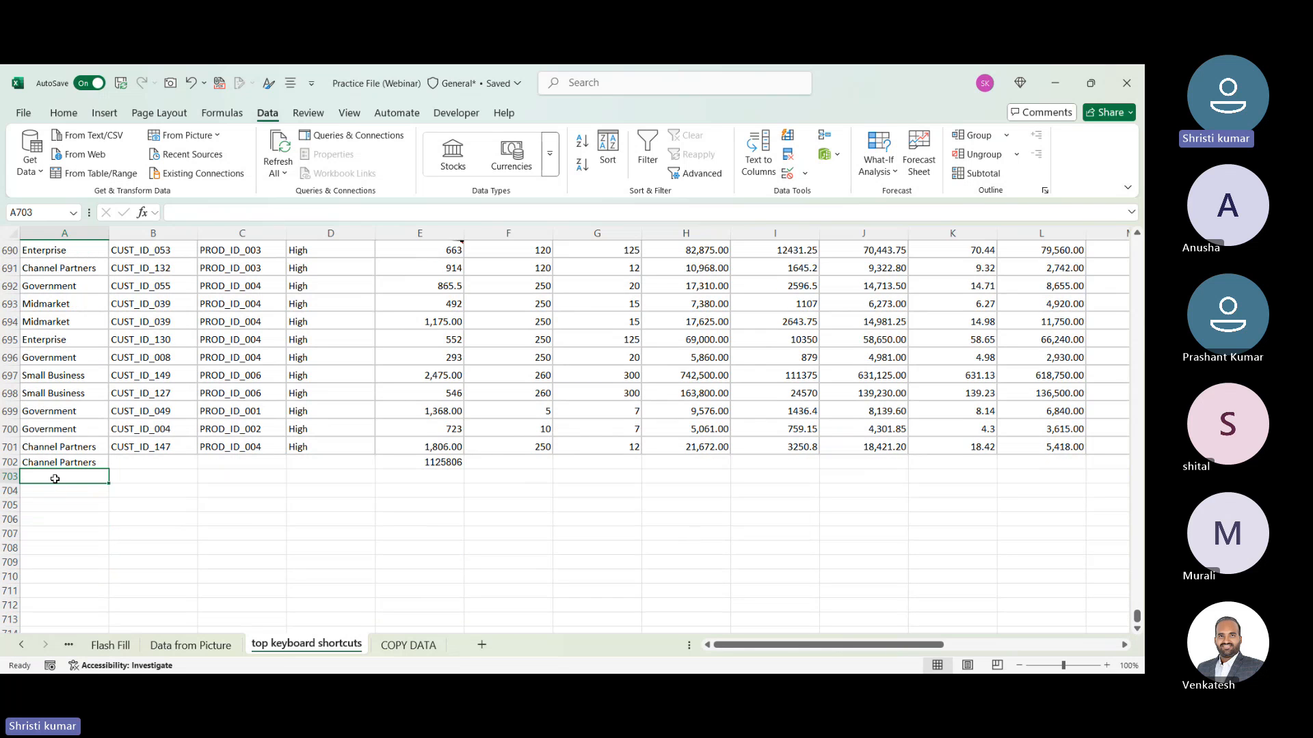
{"action": "key", "text": "alt+Down"}
{"action": "left_click", "coordinate": [35, 496]}
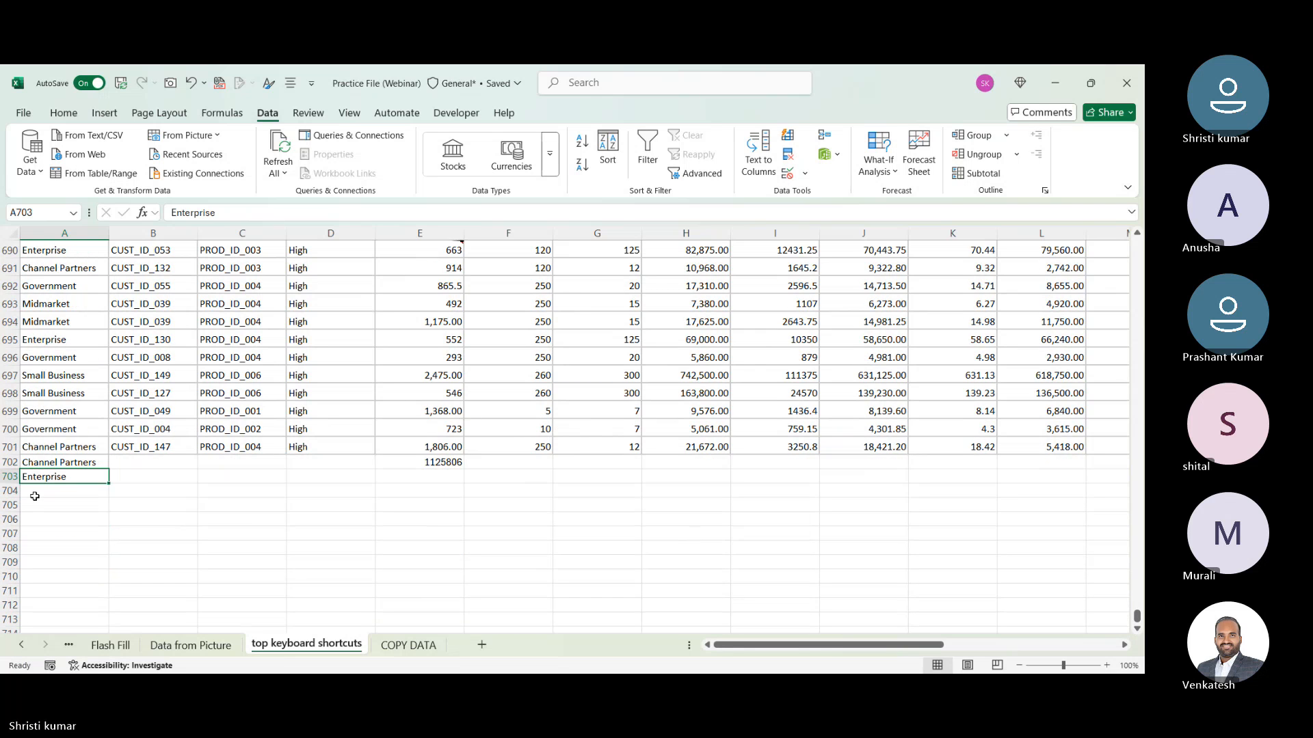
{"action": "left_click", "coordinate": [35, 497]}
{"action": "key", "text": "alt"}
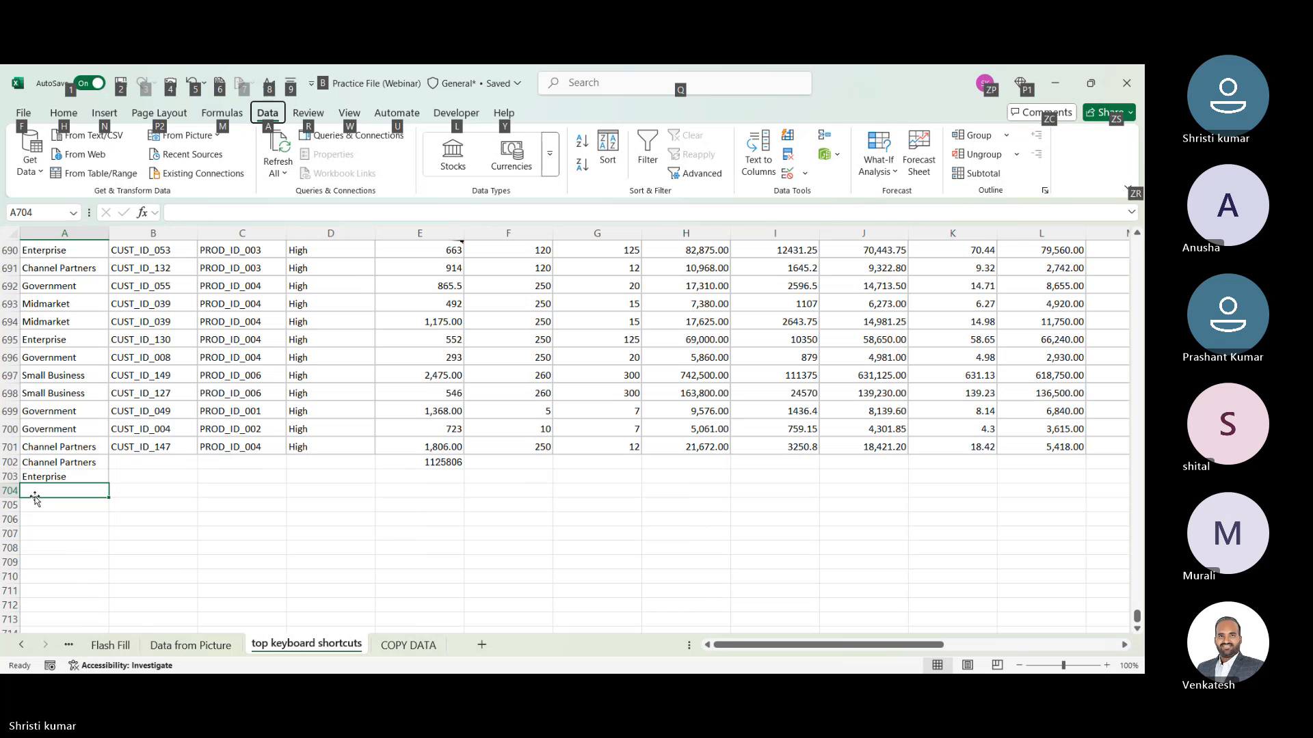
{"action": "key", "text": "Escape"}
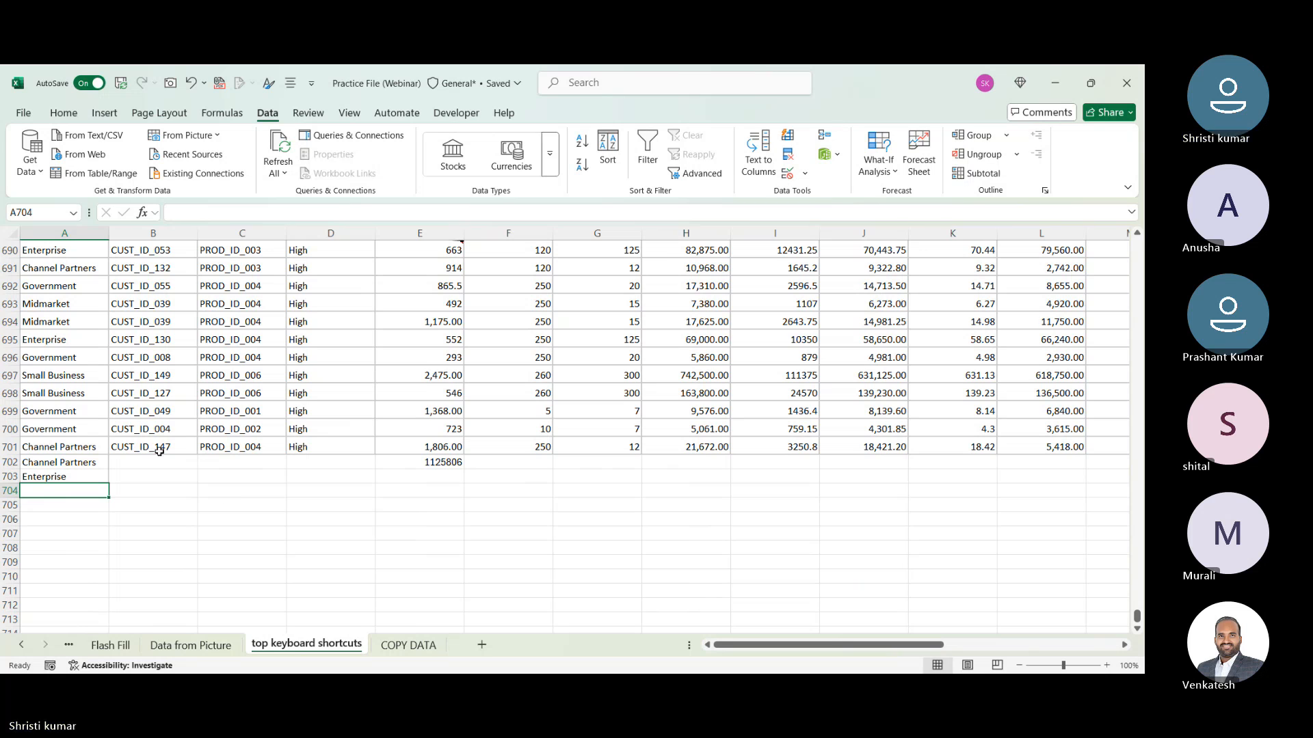
- Choose PROD_ID_005 for C702 and PROD_ID_002 for C703 from the list of existing Product_ID entries
{"action": "left_click", "coordinate": [218, 459]}
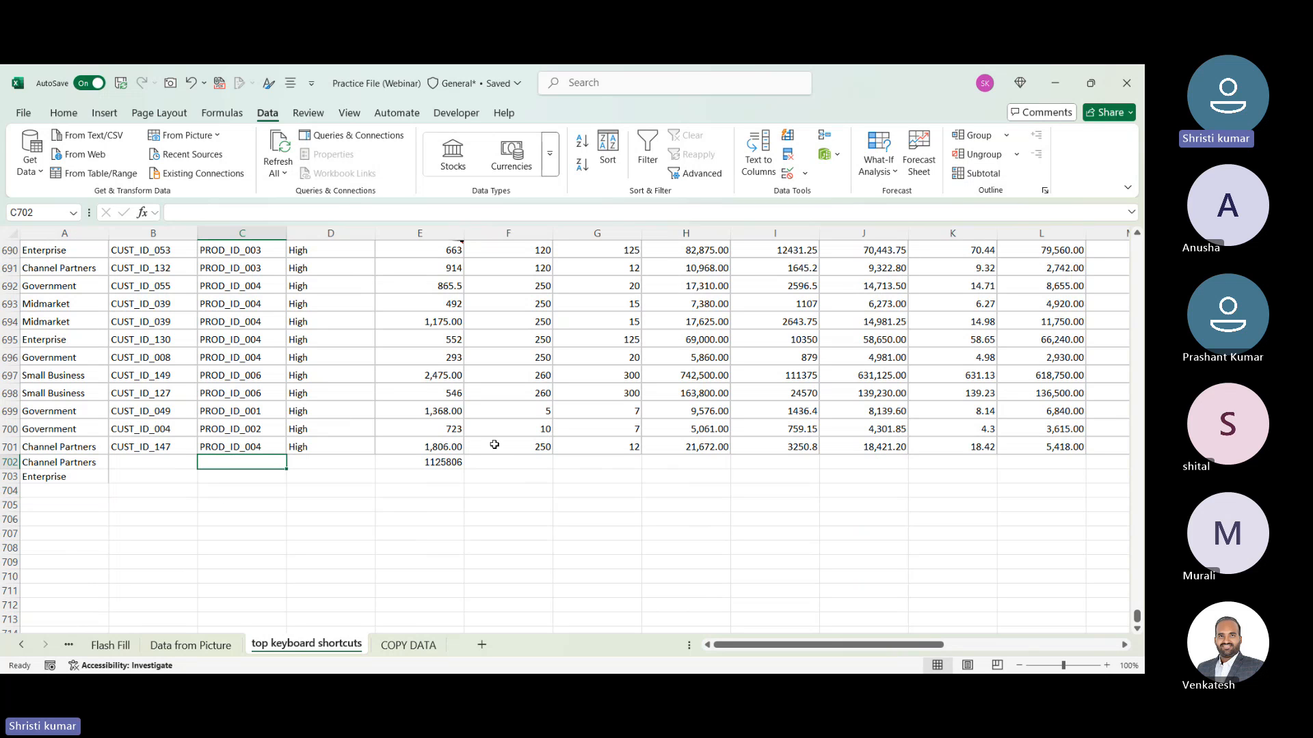
{"action": "key", "text": "alt+Down"}
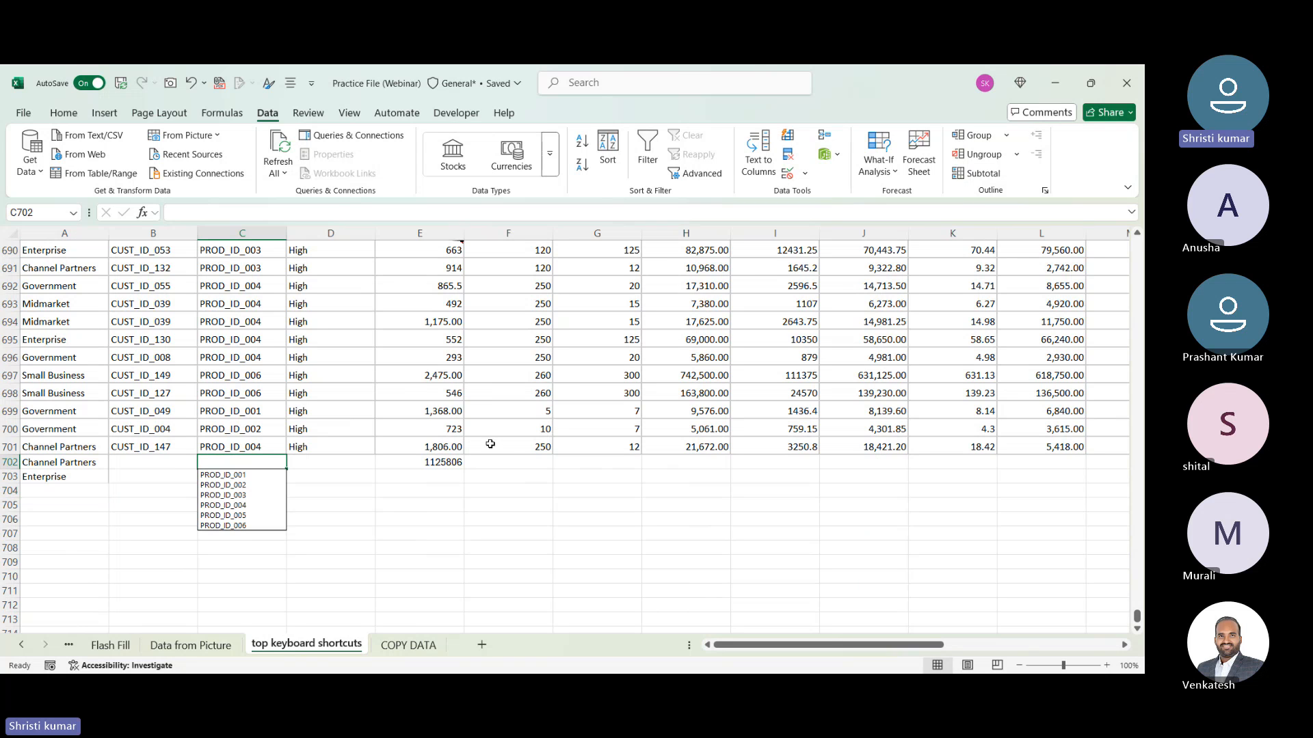
{"action": "left_click", "coordinate": [224, 516]}
{"action": "left_click", "coordinate": [229, 477]}
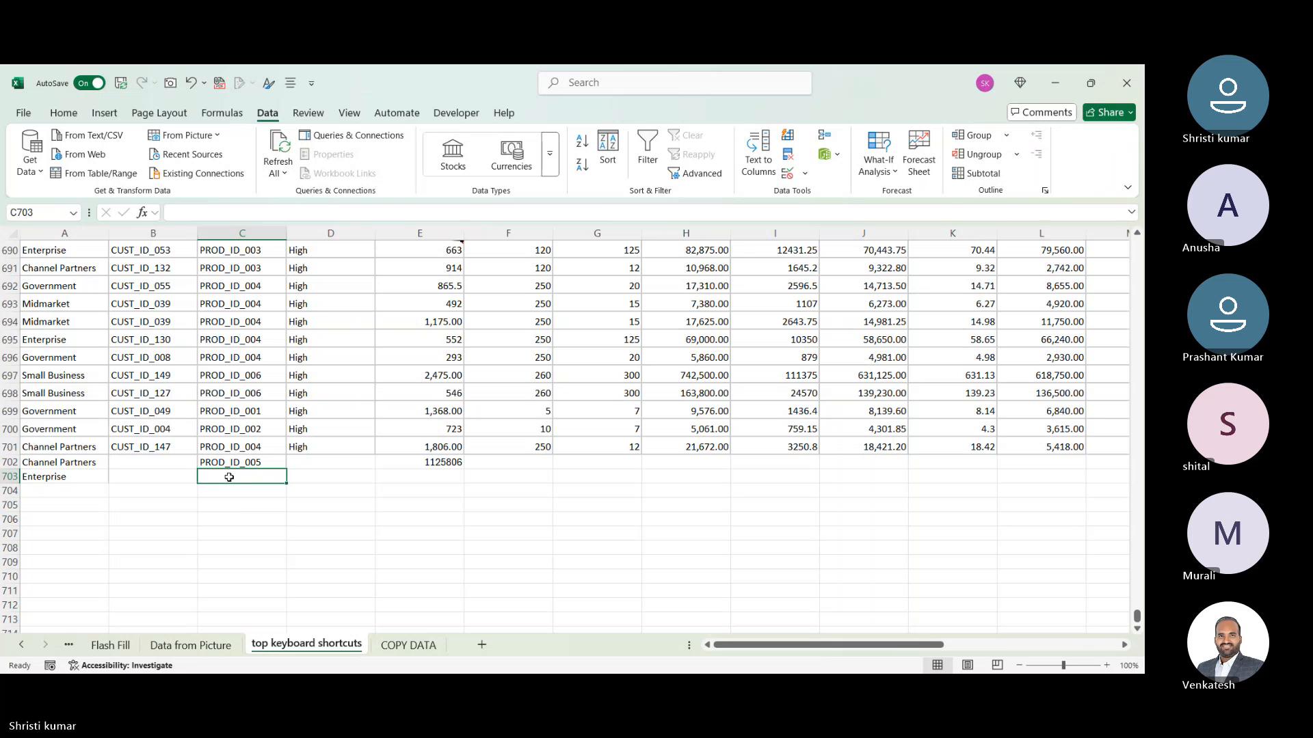
{"action": "key", "text": "alt+Down"}
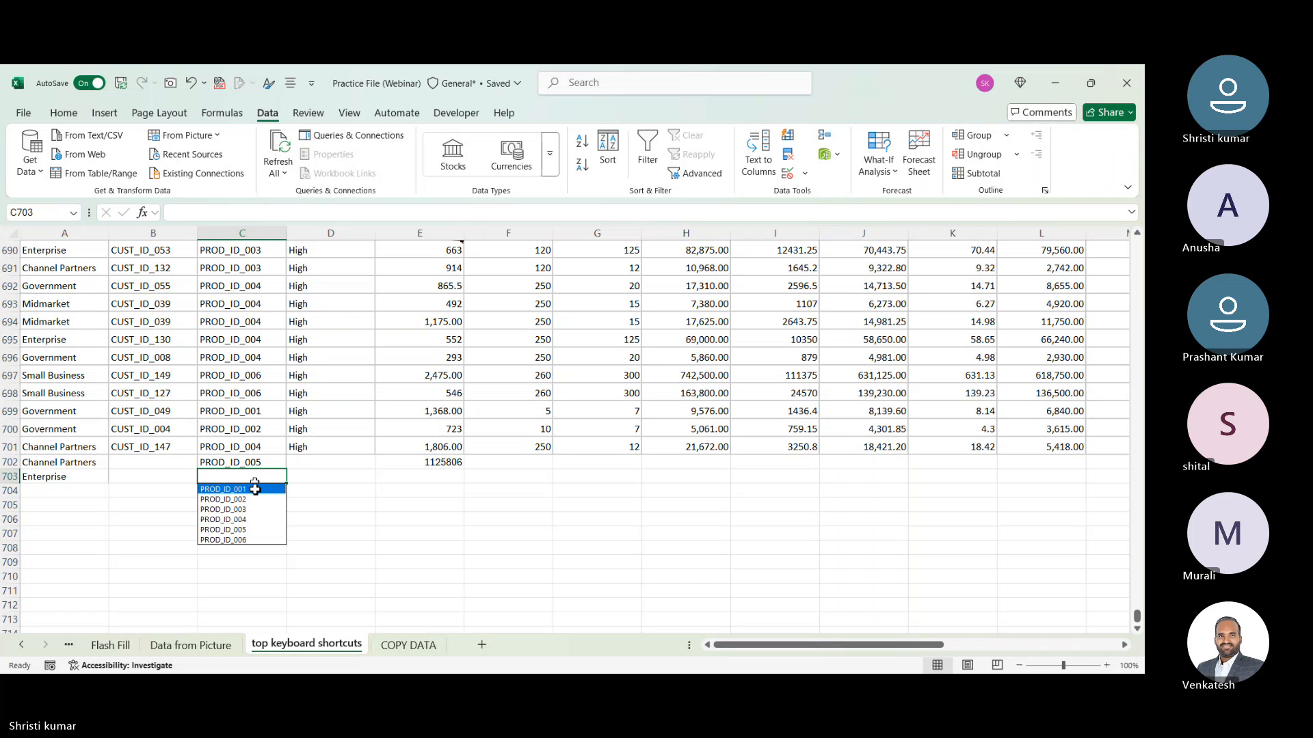
{"action": "left_click", "coordinate": [251, 499]}
{"action": "left_click", "coordinate": [311, 505]}
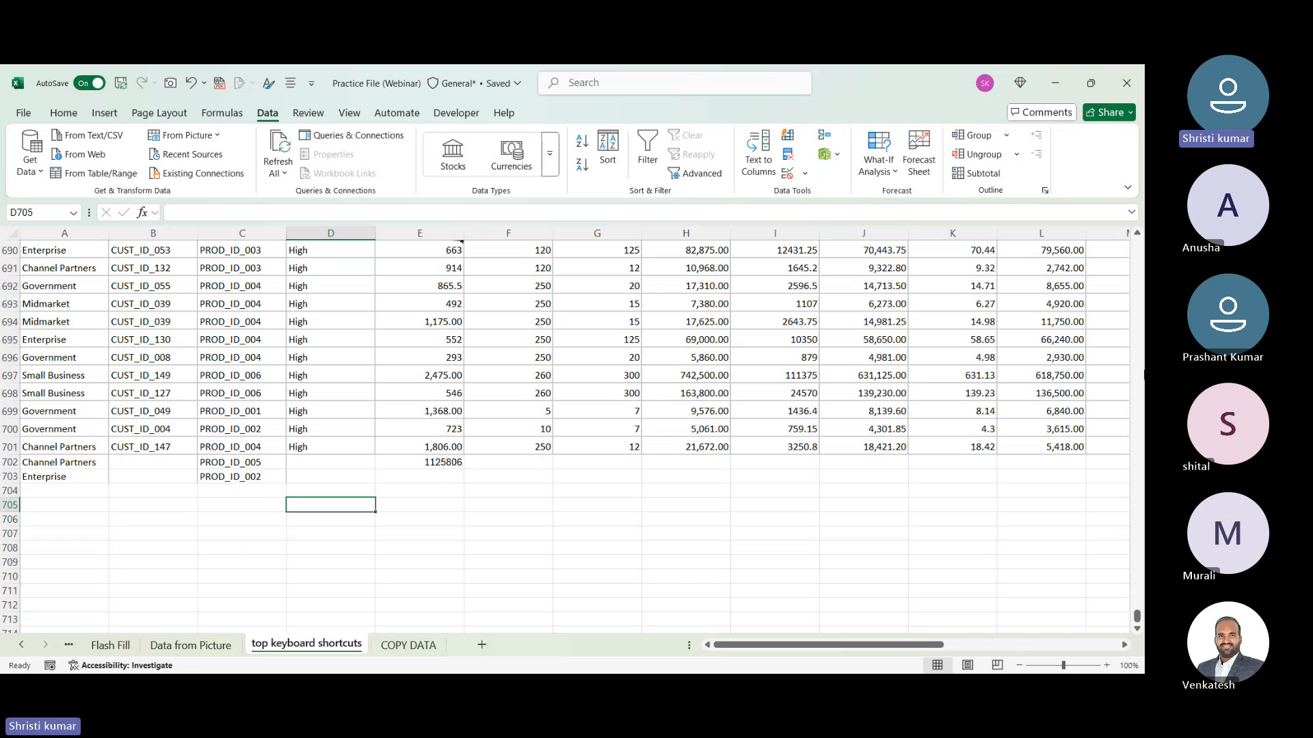
- Add a note reading PLEASE CHECK THIS to cell E5 in the Units Sold column
{"action": "left_click_drag", "start_coordinate": [1136, 616], "coordinate": [1136, 237]}
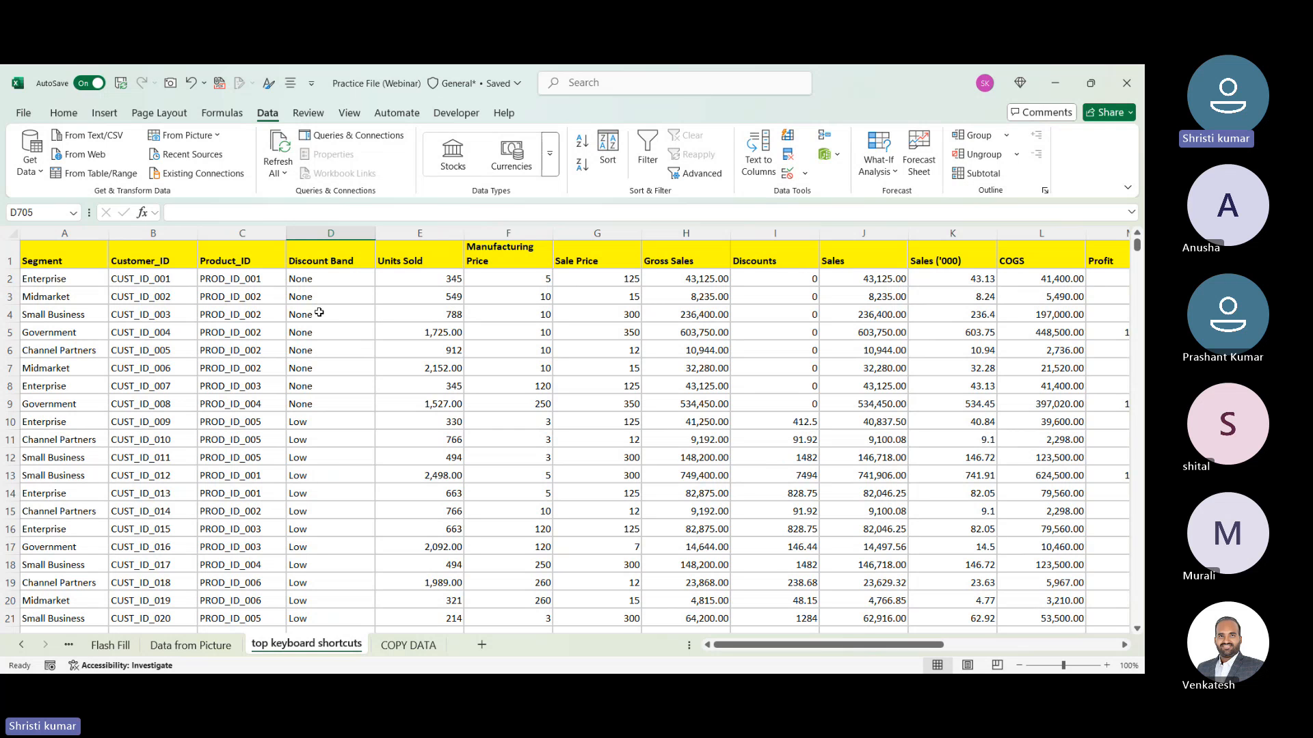
{"action": "left_click", "coordinate": [413, 333]}
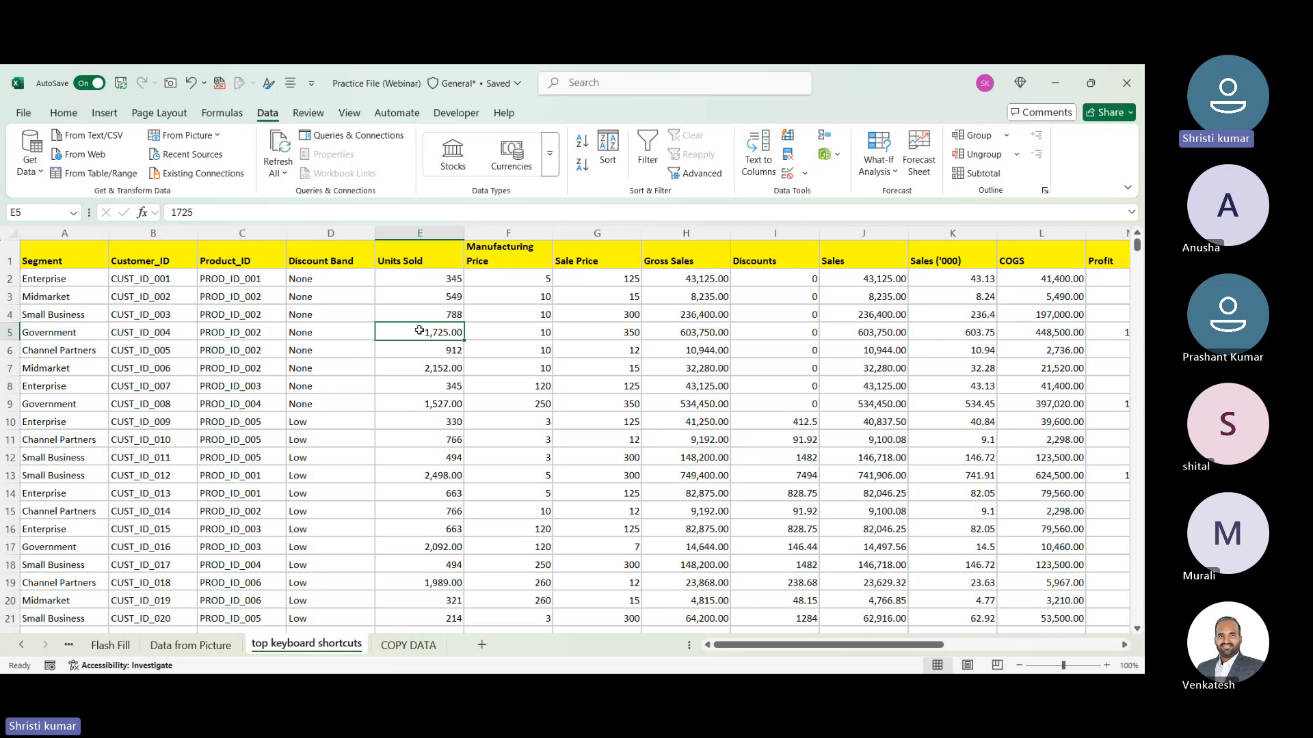
{"action": "key", "text": "shift+F2"}
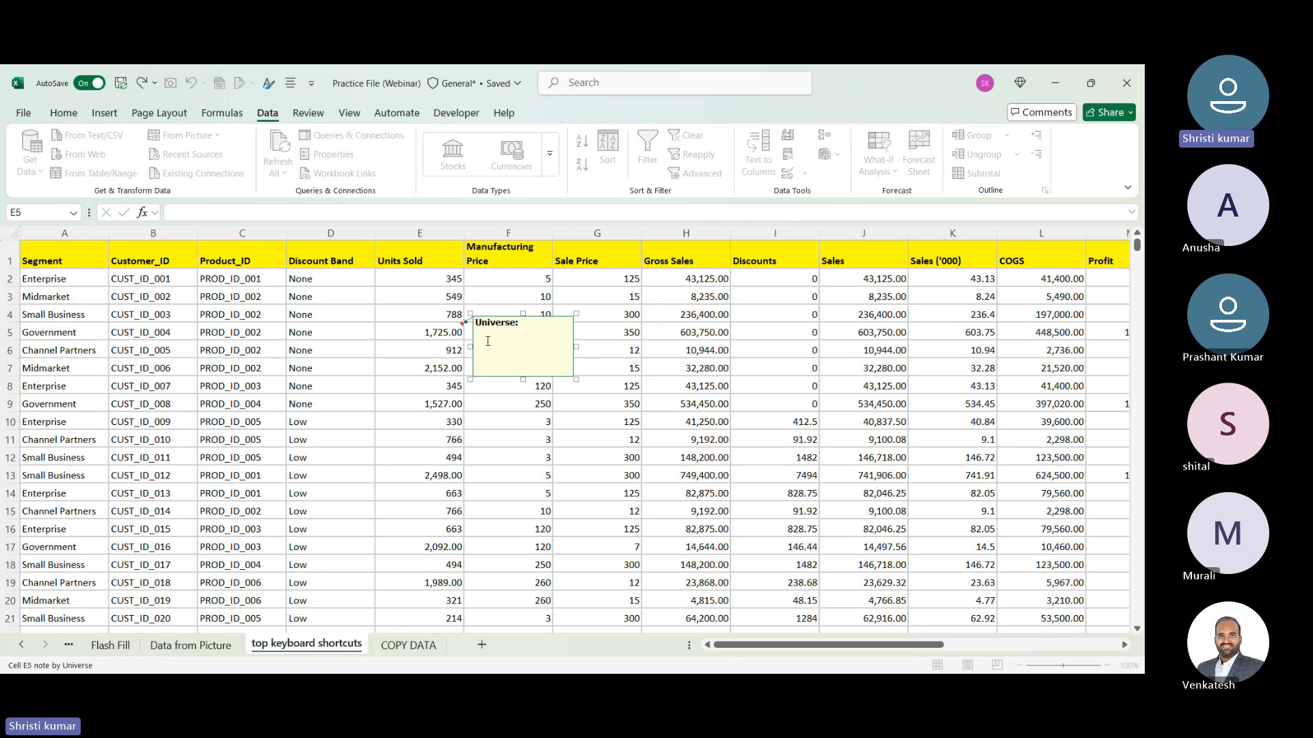
{"action": "type", "text": "PLEASE CHECK THIS"}
{"action": "left_click", "coordinate": [861, 403]}
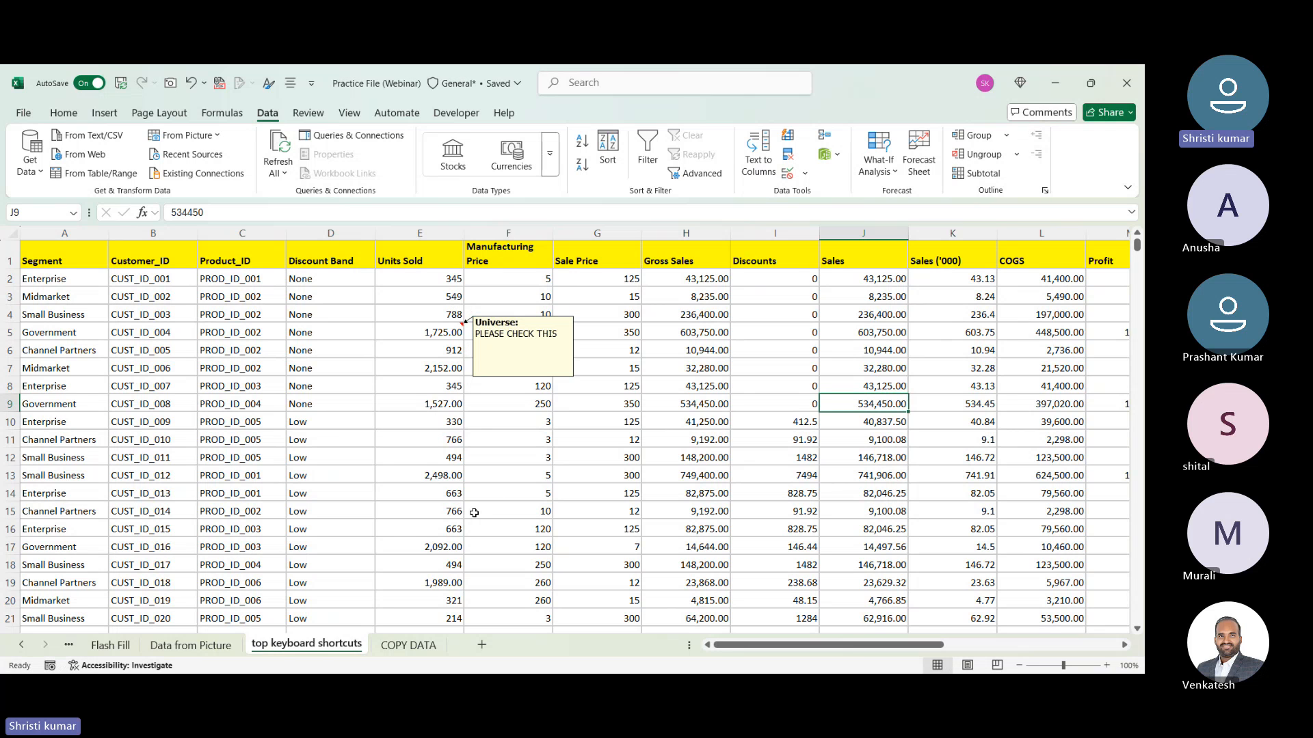
- Select the entire Customer_ID column, extend the selection to the whole worksheet, and release it
{"action": "left_click", "coordinate": [25, 422]}
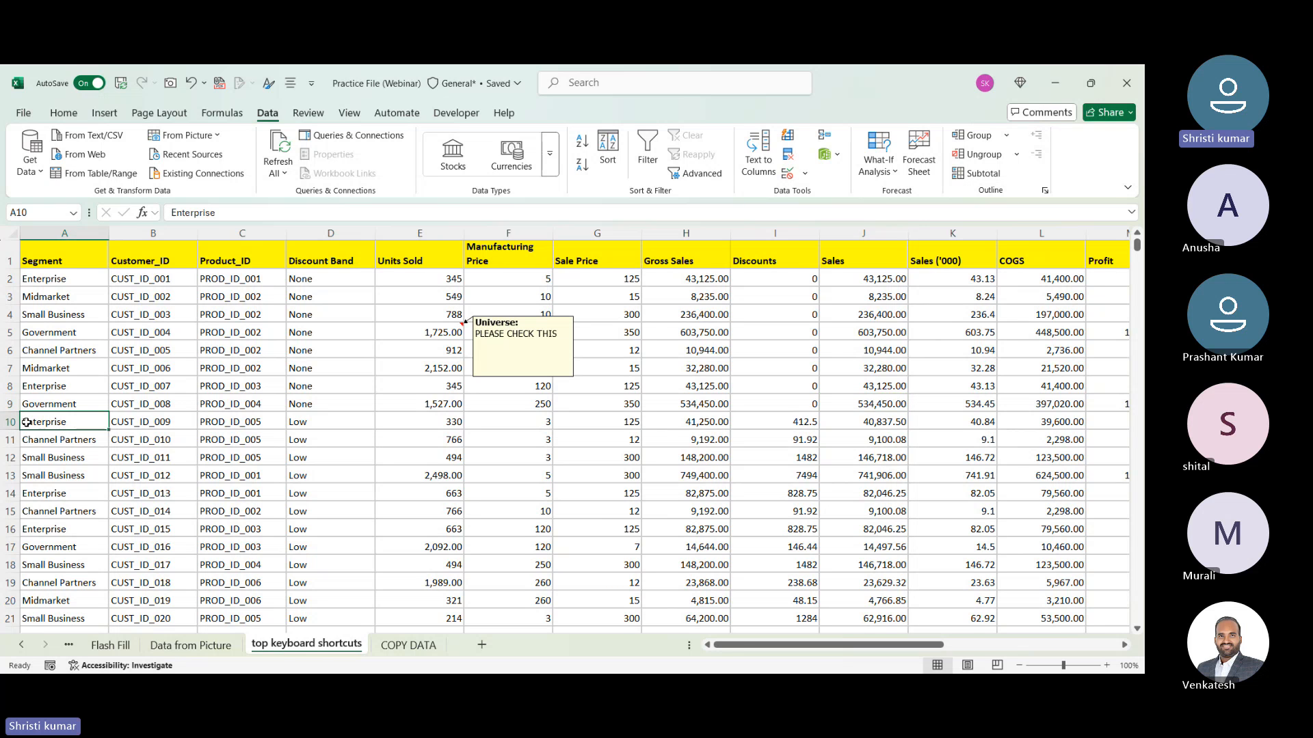
{"action": "left_click", "coordinate": [125, 235]}
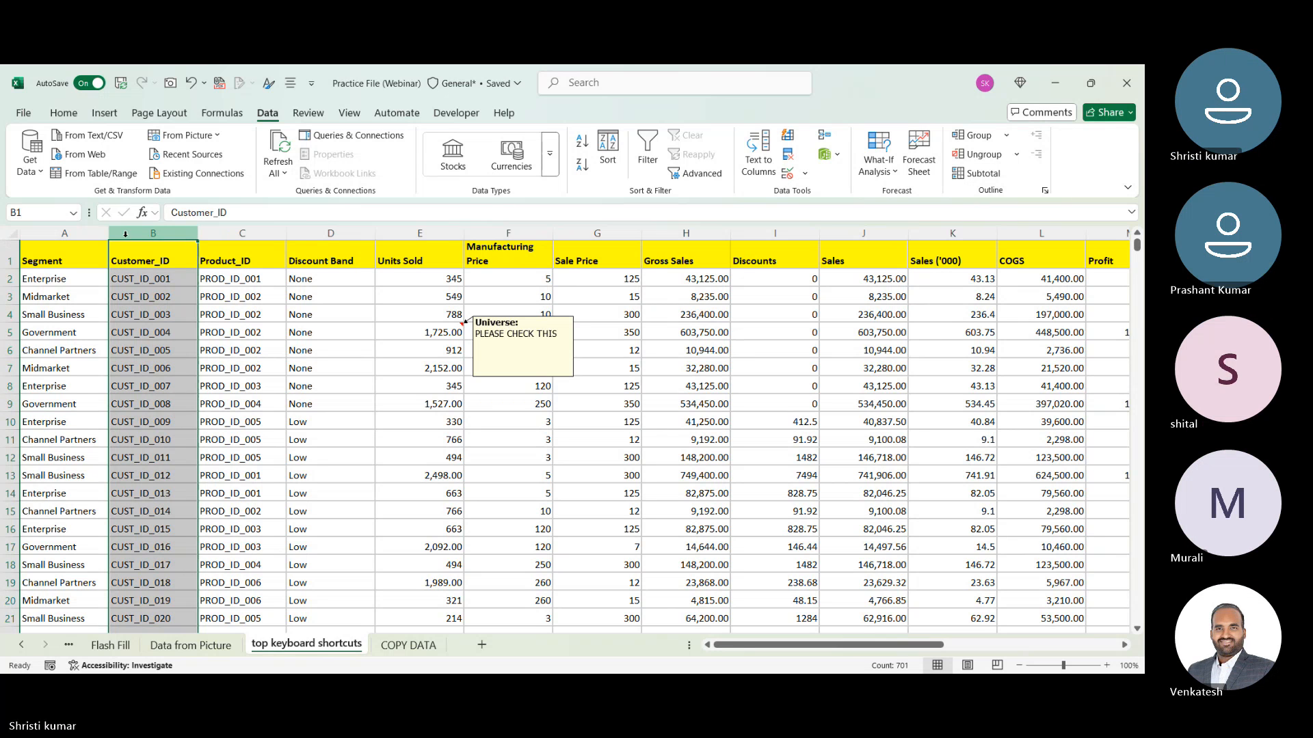
{"action": "key", "text": "ctrl+a"}
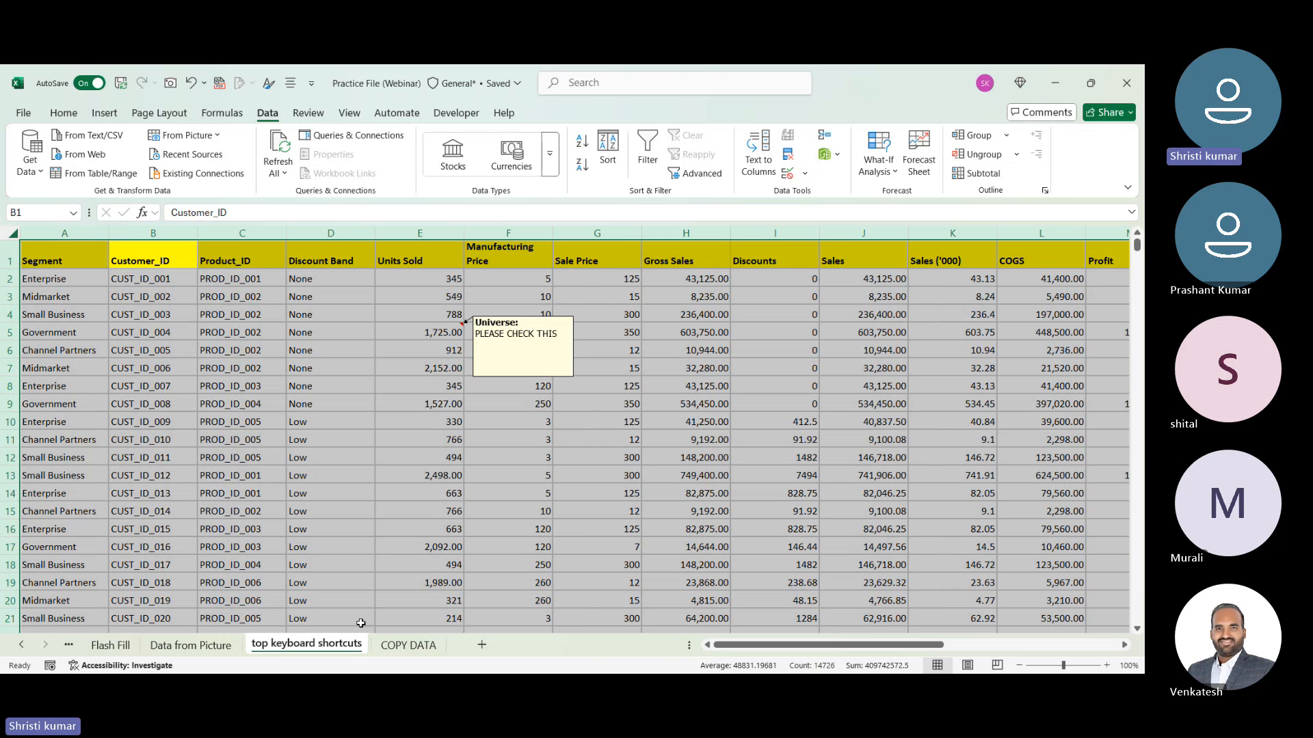
{"action": "left_click", "coordinate": [135, 598]}
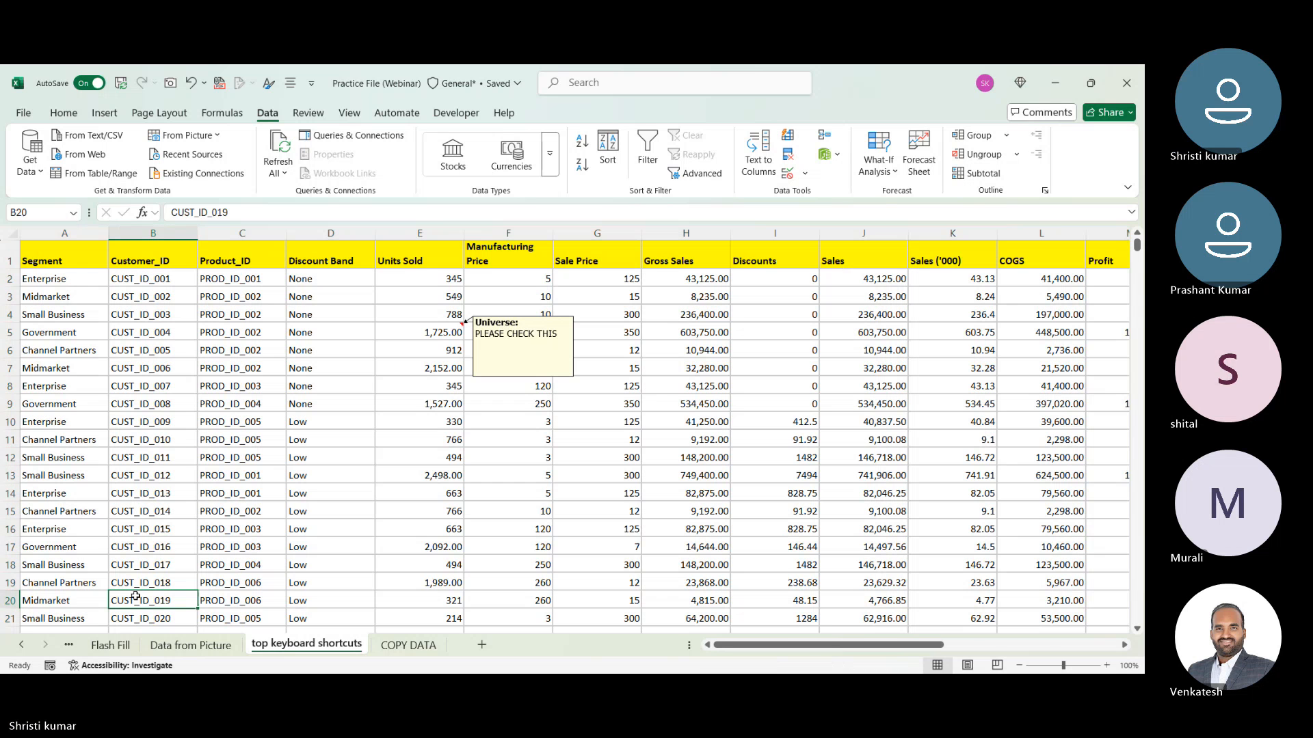
- Select the Customer_ID data from B1 down to its last entry and expand the selection to all the data
{"action": "left_click", "coordinate": [173, 259]}
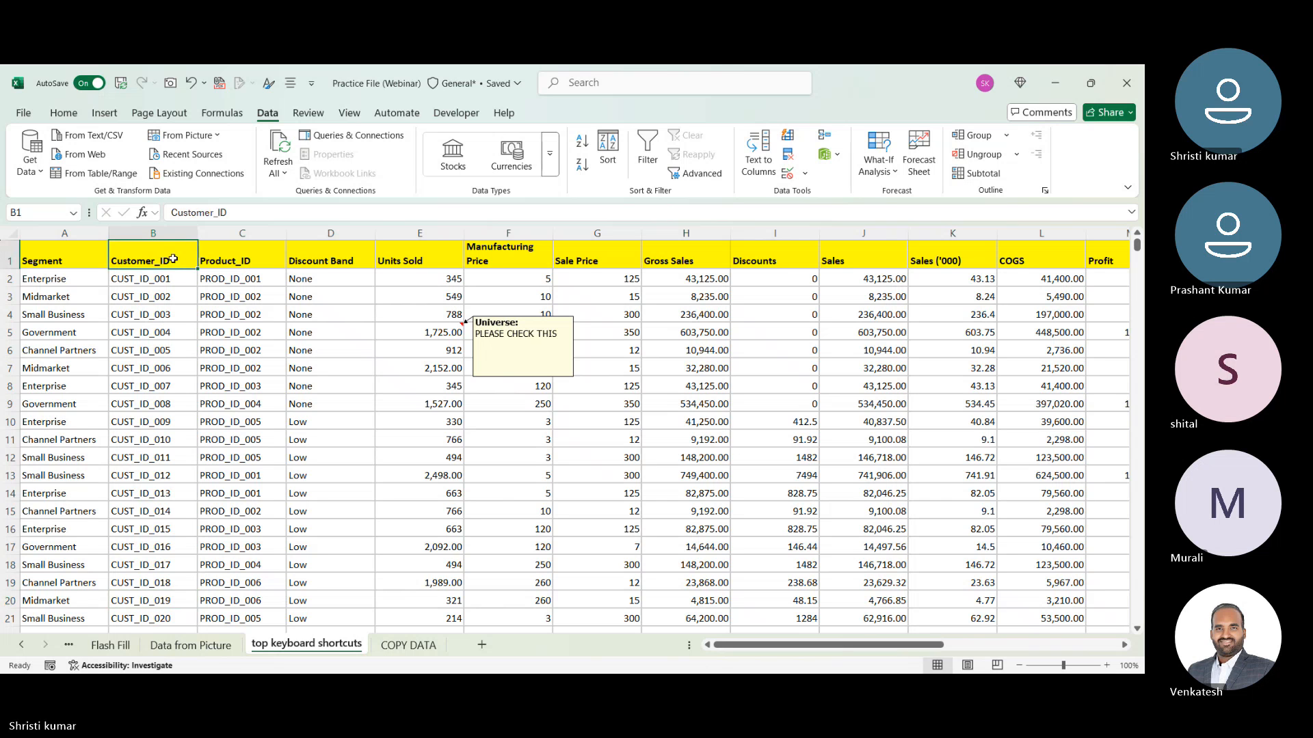
{"action": "key", "text": "ctrl+shift+Down"}
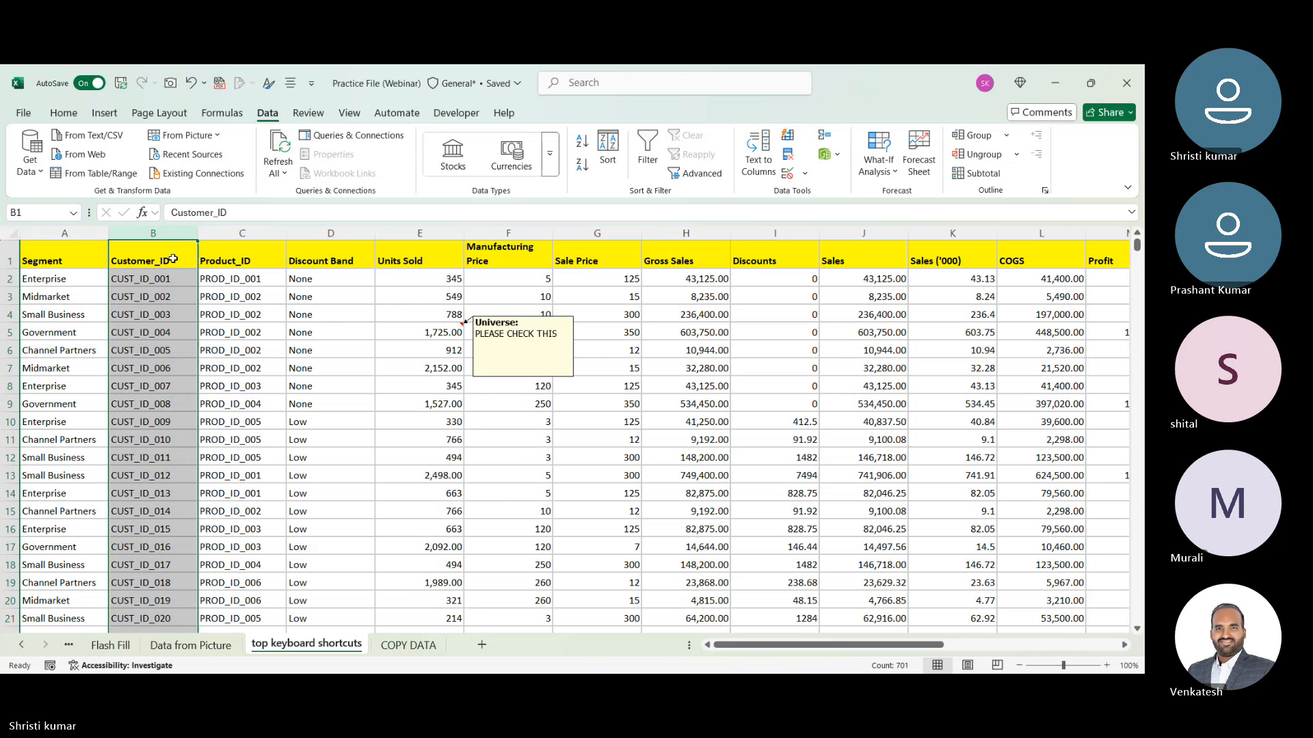
{"action": "key", "text": "ctrl+a"}
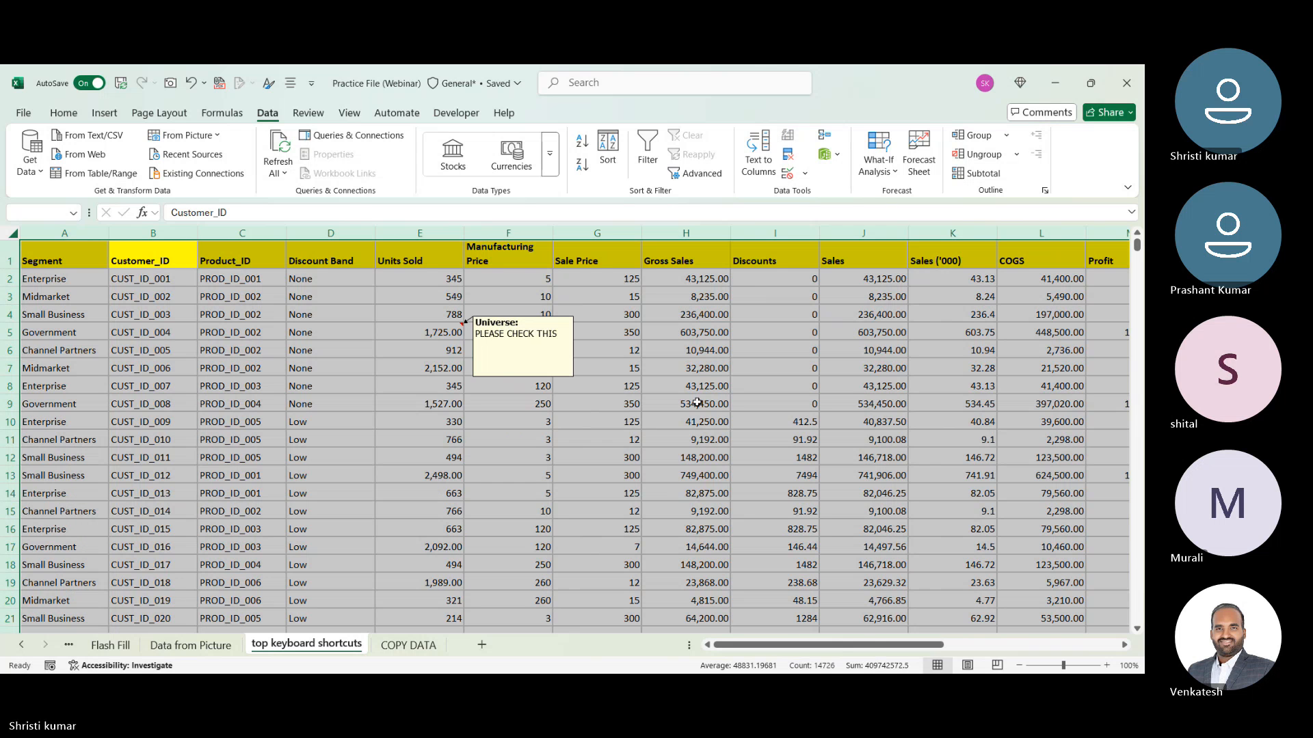
{"action": "left_click", "coordinate": [226, 363]}
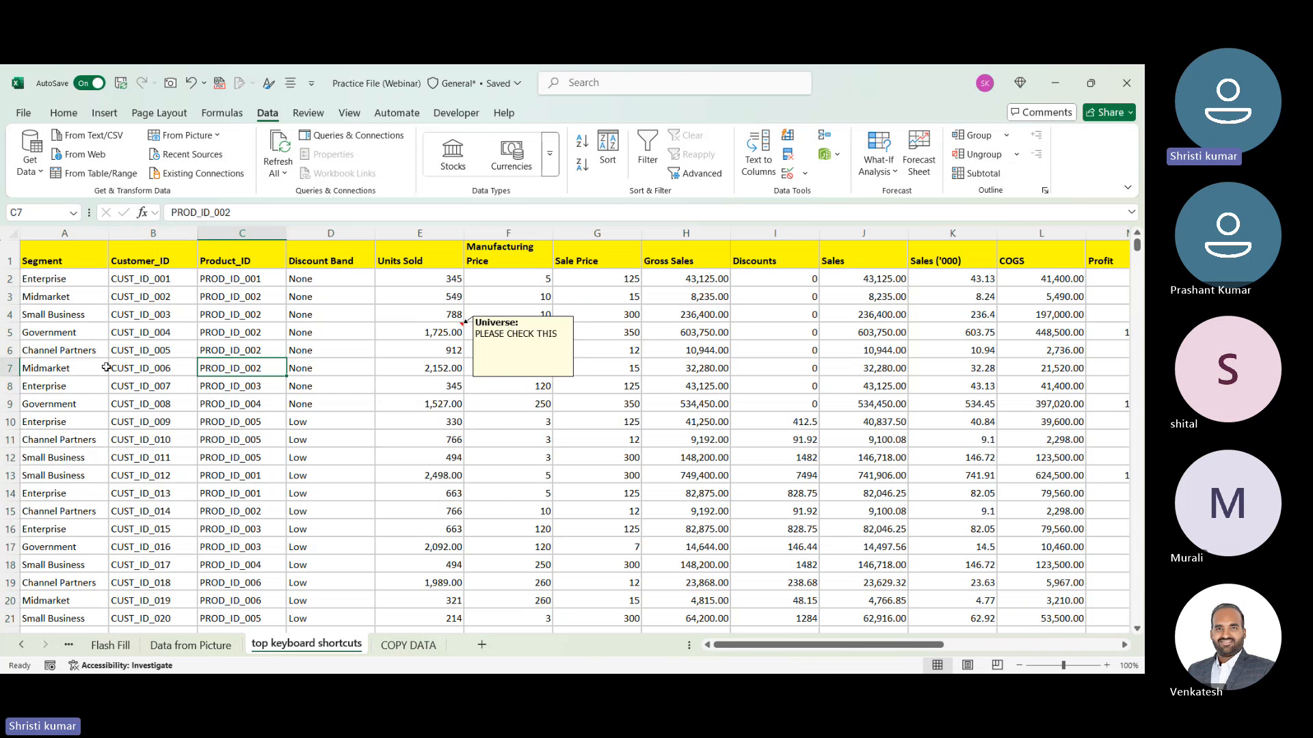
- Select the whole of row 7, expand the selection to the entire worksheet, and release it
{"action": "left_click", "coordinate": [128, 347]}
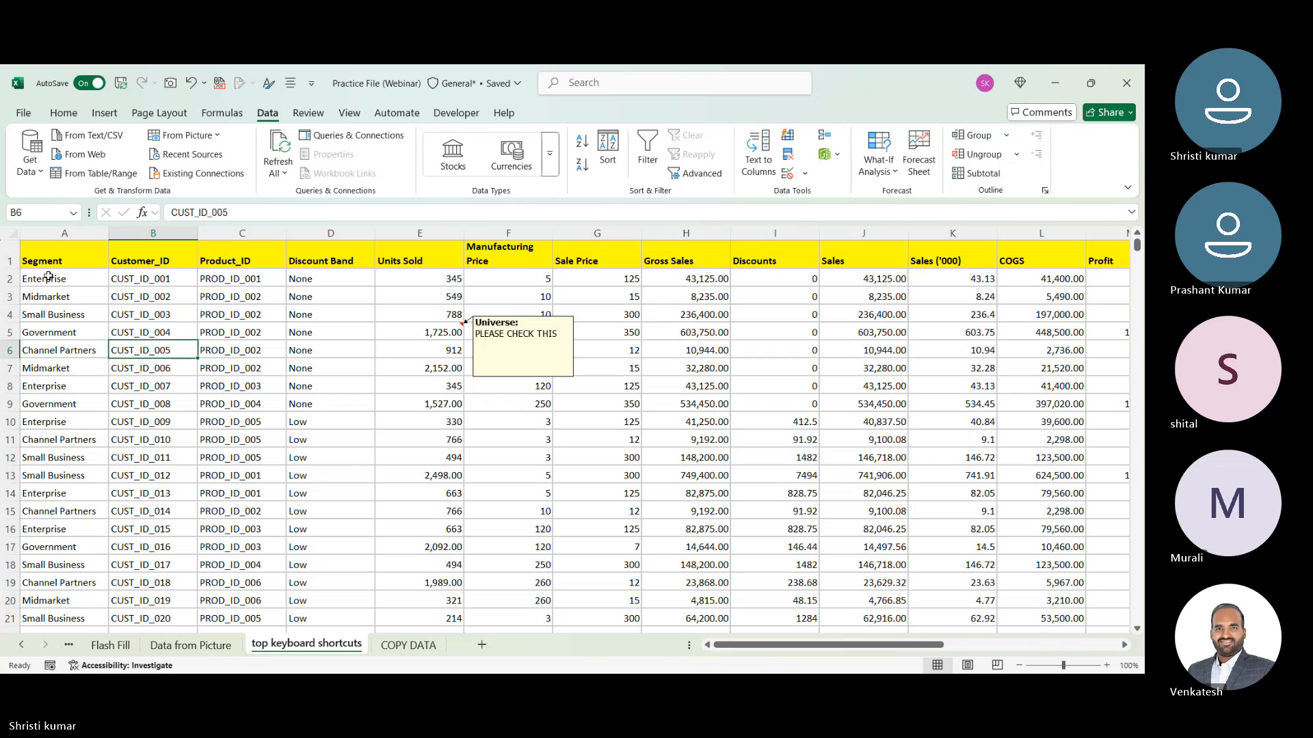
{"action": "left_click", "coordinate": [244, 339]}
{"action": "left_click", "coordinate": [130, 368]}
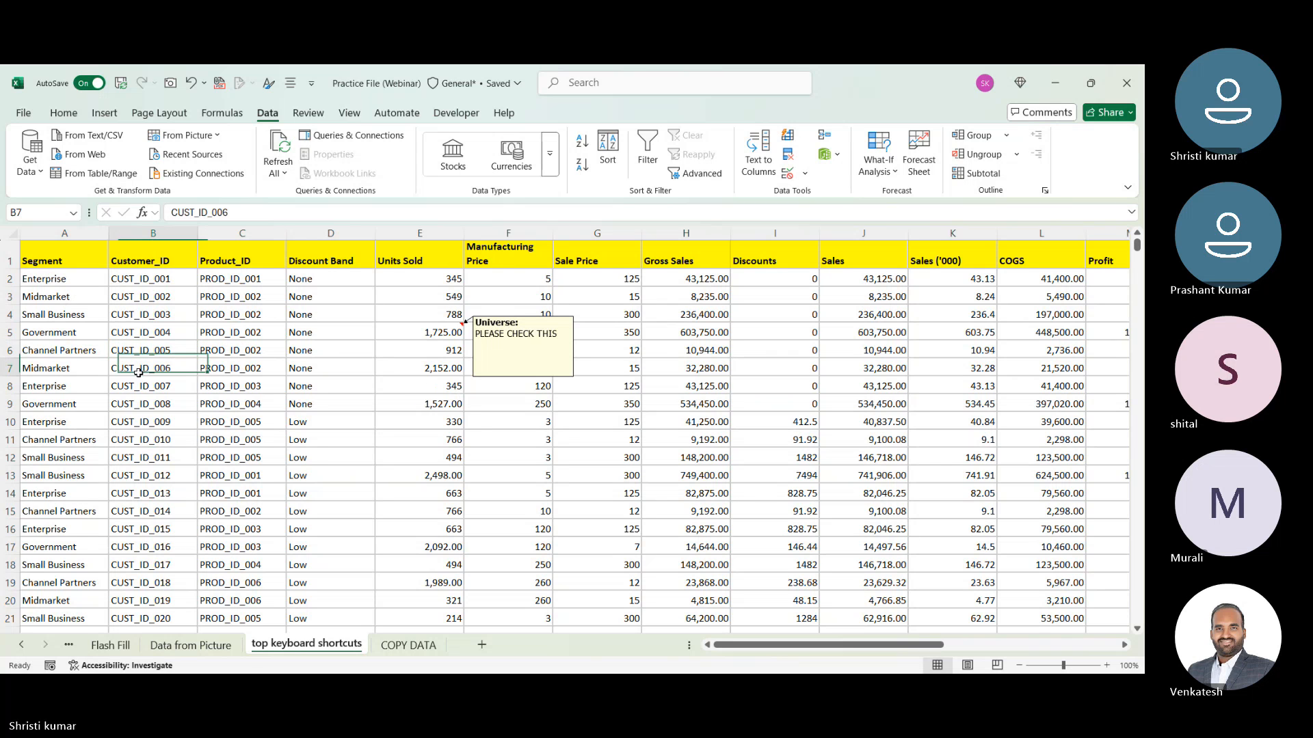
{"action": "left_click", "coordinate": [11, 368]}
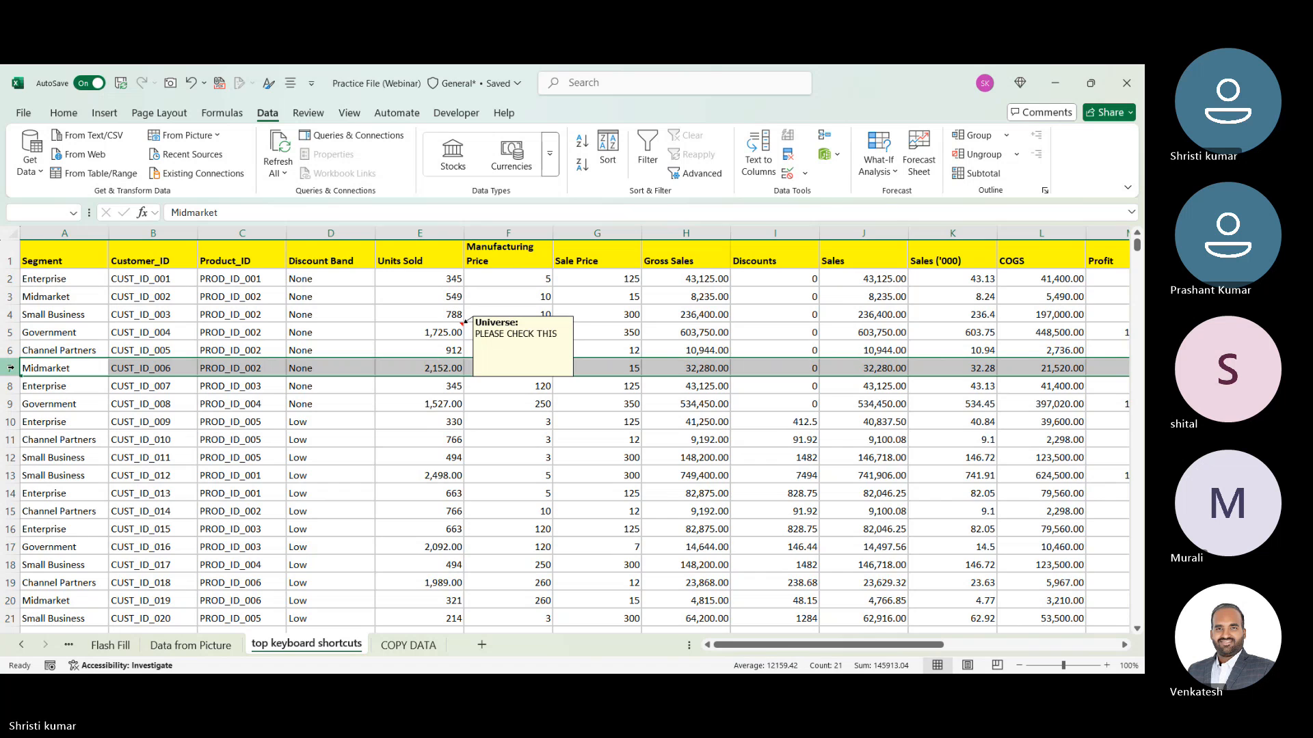
{"action": "key", "text": "ctrl+a"}
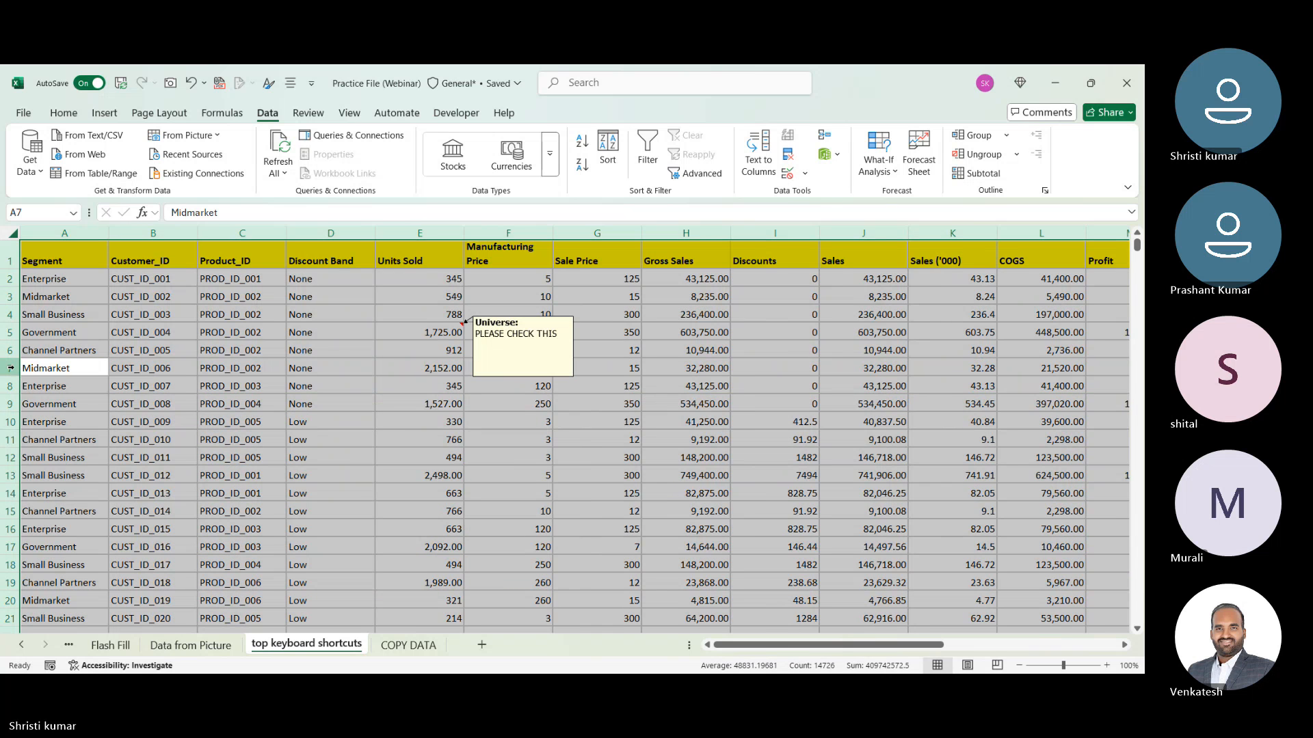
{"action": "left_click", "coordinate": [147, 445]}
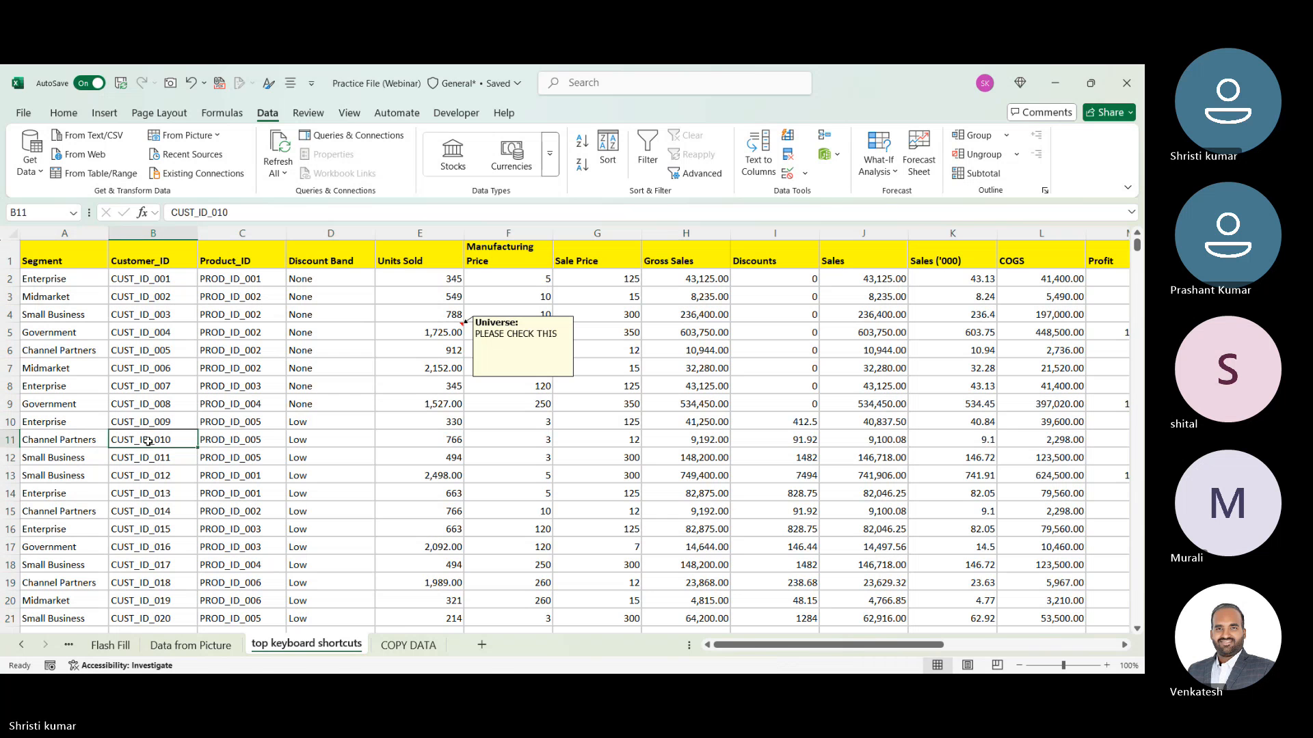
{"action": "left_click", "coordinate": [225, 421]}
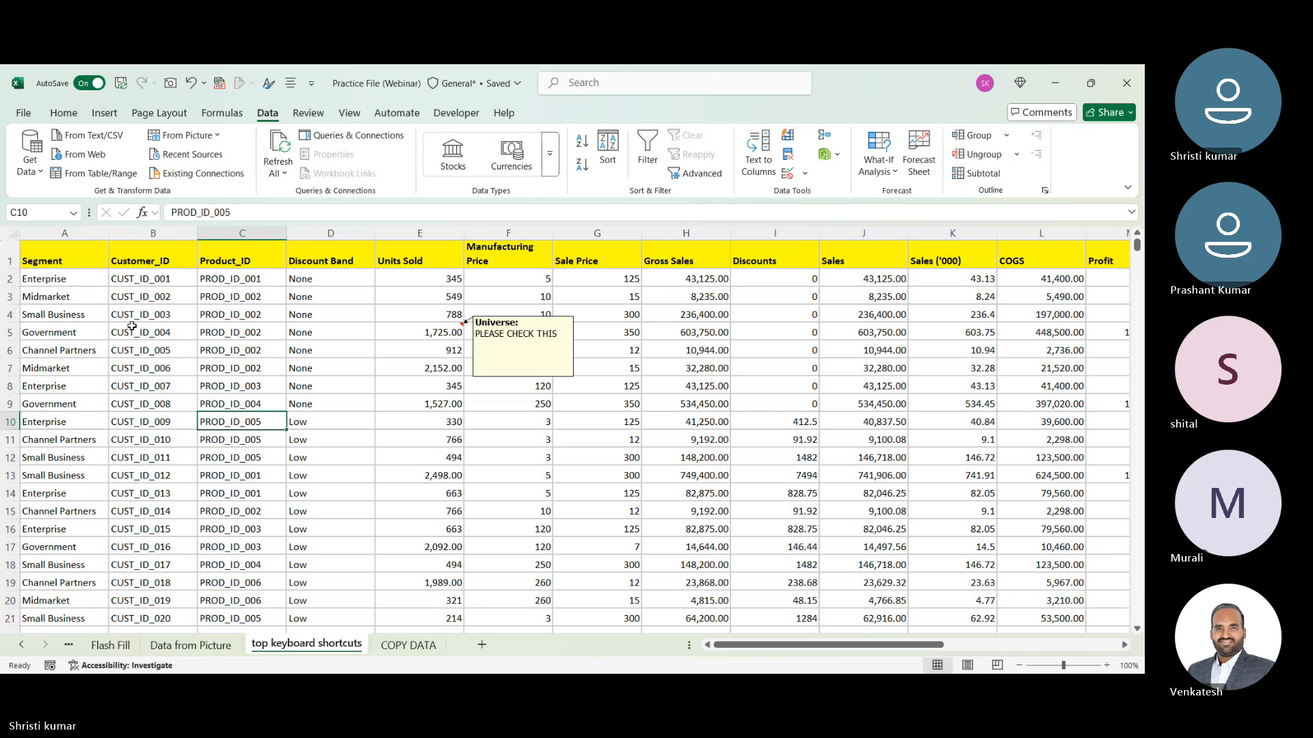
{"action": "left_click", "coordinate": [299, 290]}
{"action": "left_click_drag", "start_coordinate": [732, 644], "coordinate": [766, 649]}
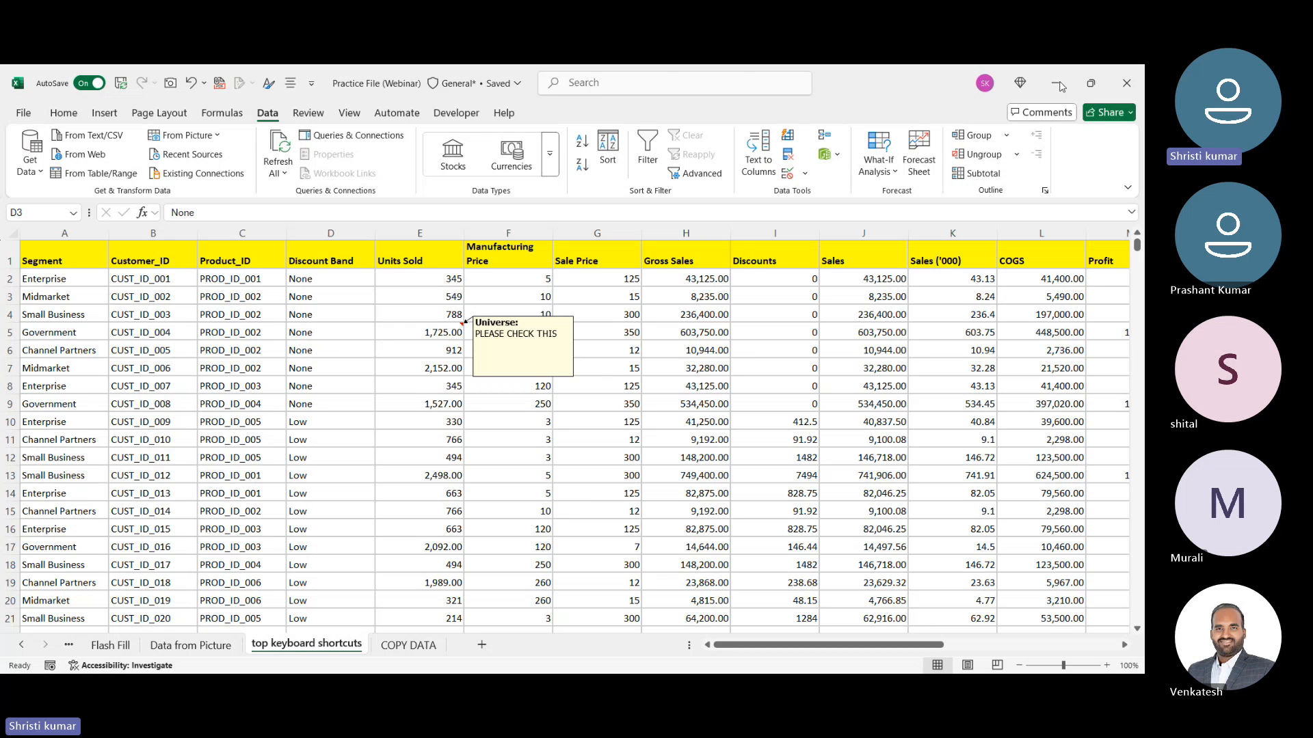
{"action": "left_click", "coordinate": [711, 649]}
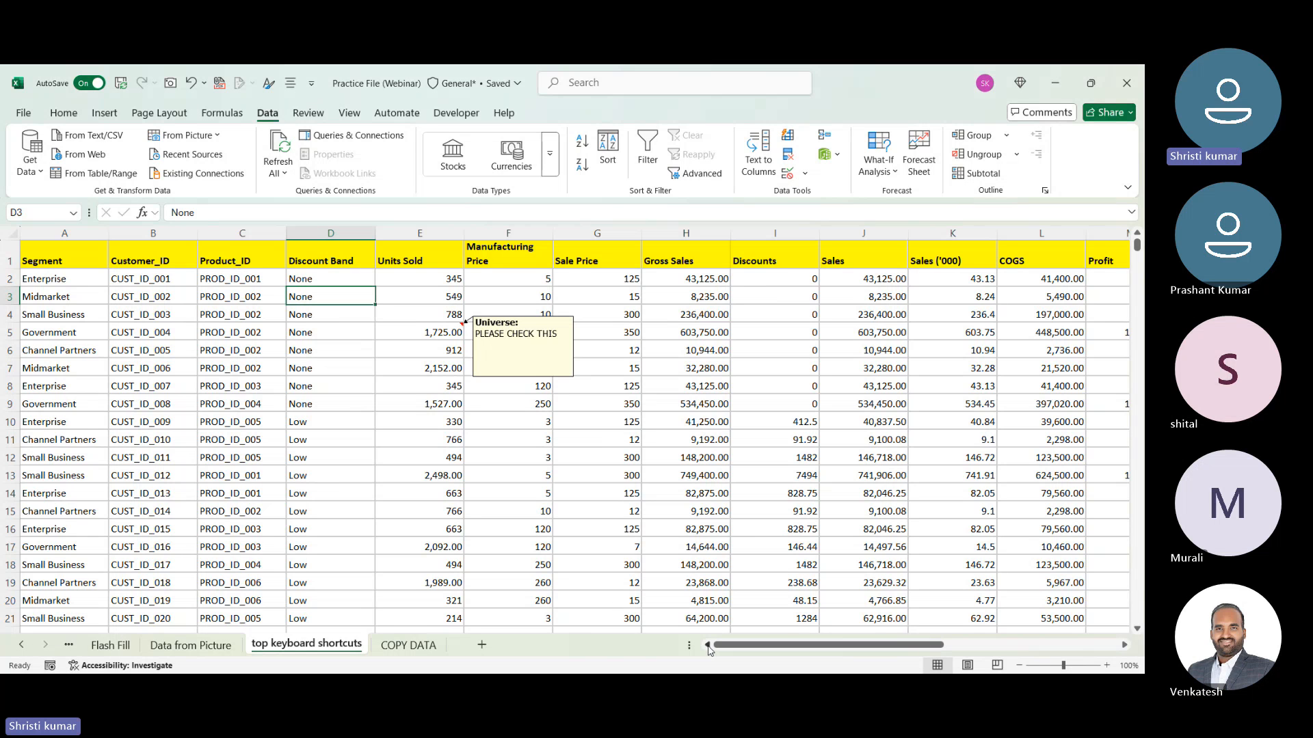
- Bring the workbook's earliest sheet tabs back into view, as far as the Date Picker sheet
{"action": "left_click_drag", "start_coordinate": [715, 646], "coordinate": [659, 658]}
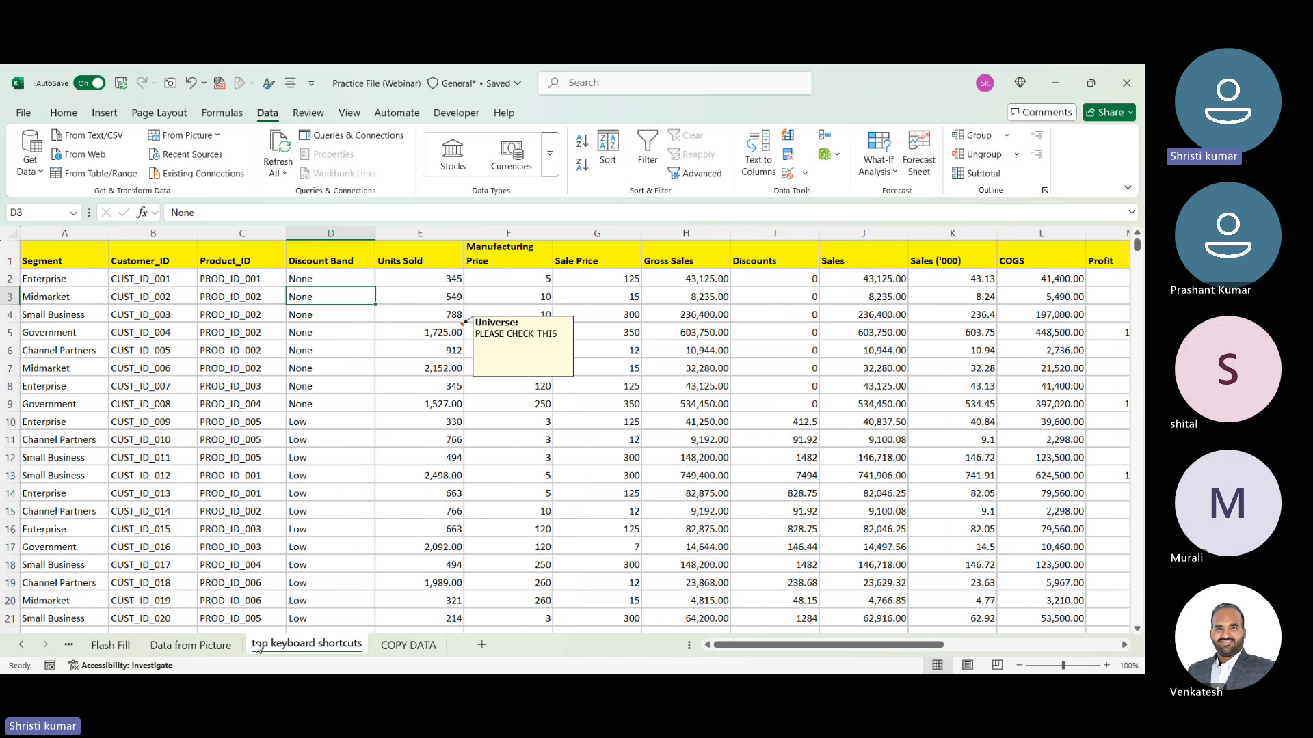
{"action": "left_click", "coordinate": [21, 645]}
{"action": "left_click", "coordinate": [21, 645]}
{"action": "left_click", "coordinate": [22, 645]}
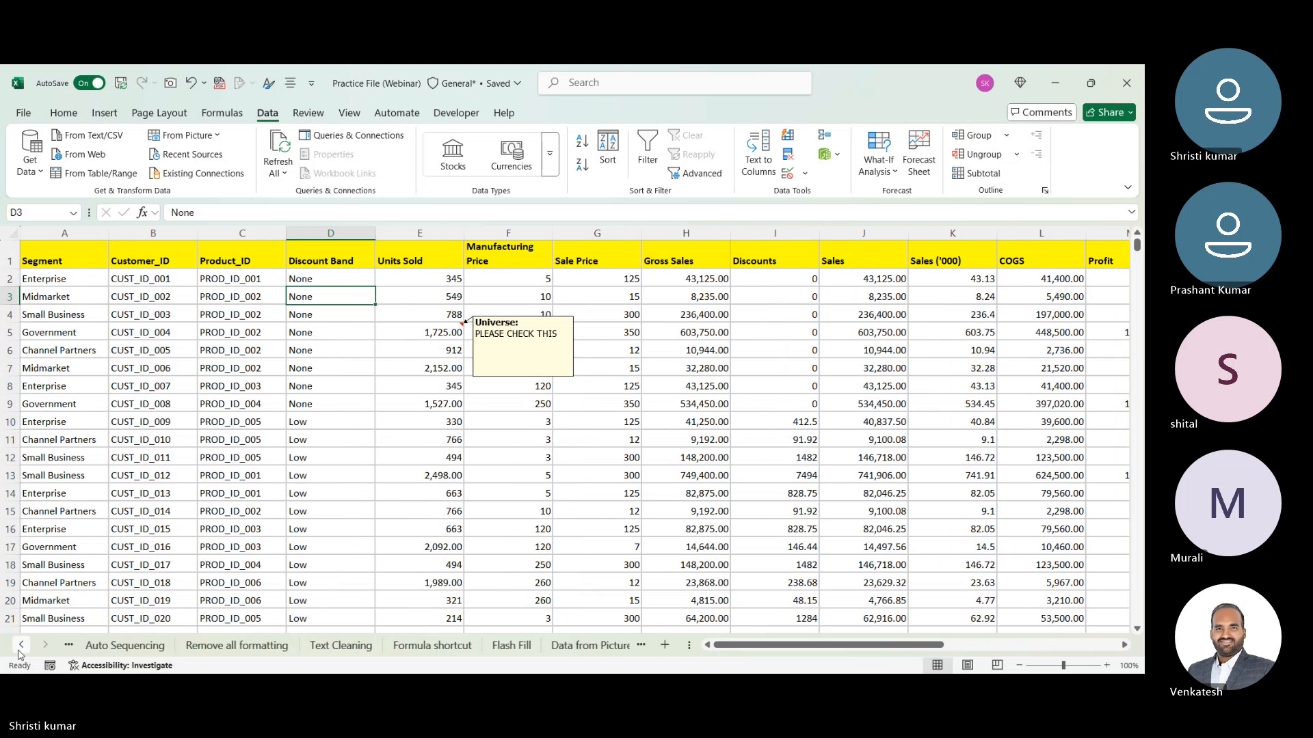
{"action": "left_click", "coordinate": [22, 646]}
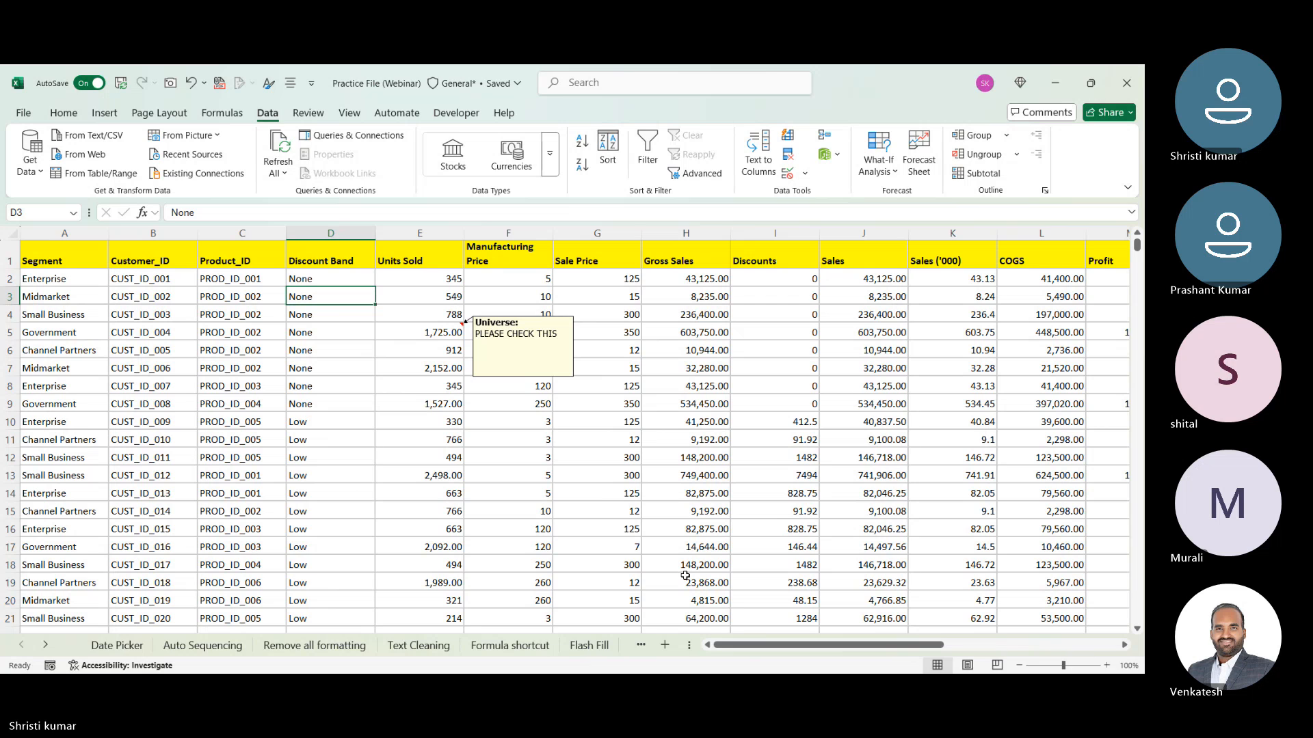
{"action": "left_click", "coordinate": [1082, 321]}
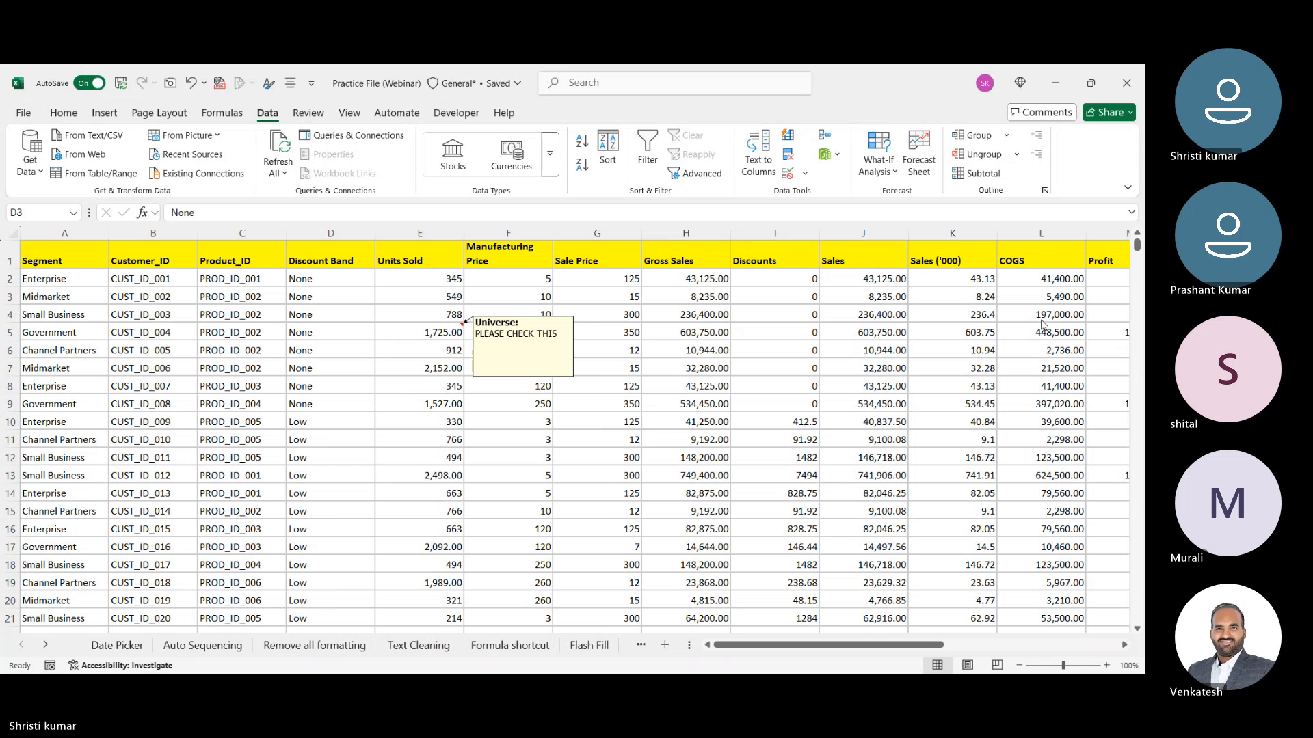
{"action": "left_click", "coordinate": [1063, 89]}
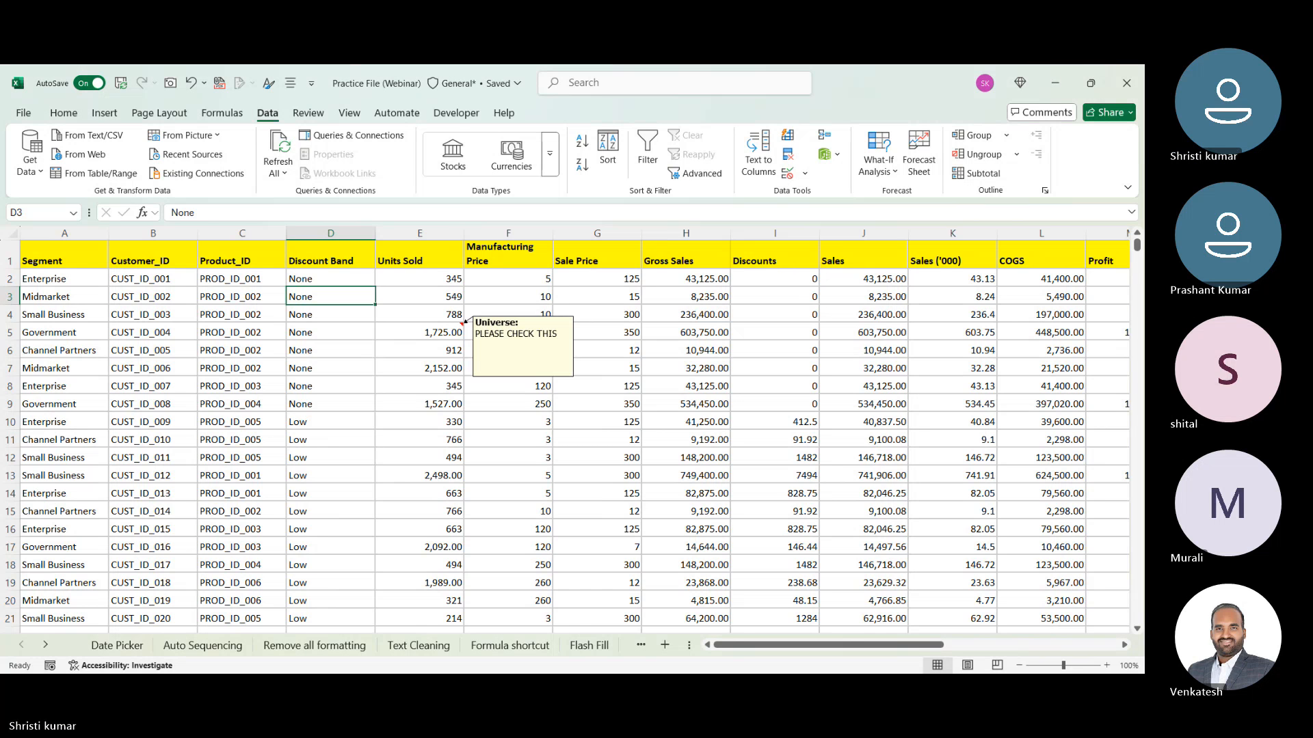
{"action": "left_click", "coordinate": [877, 647]}
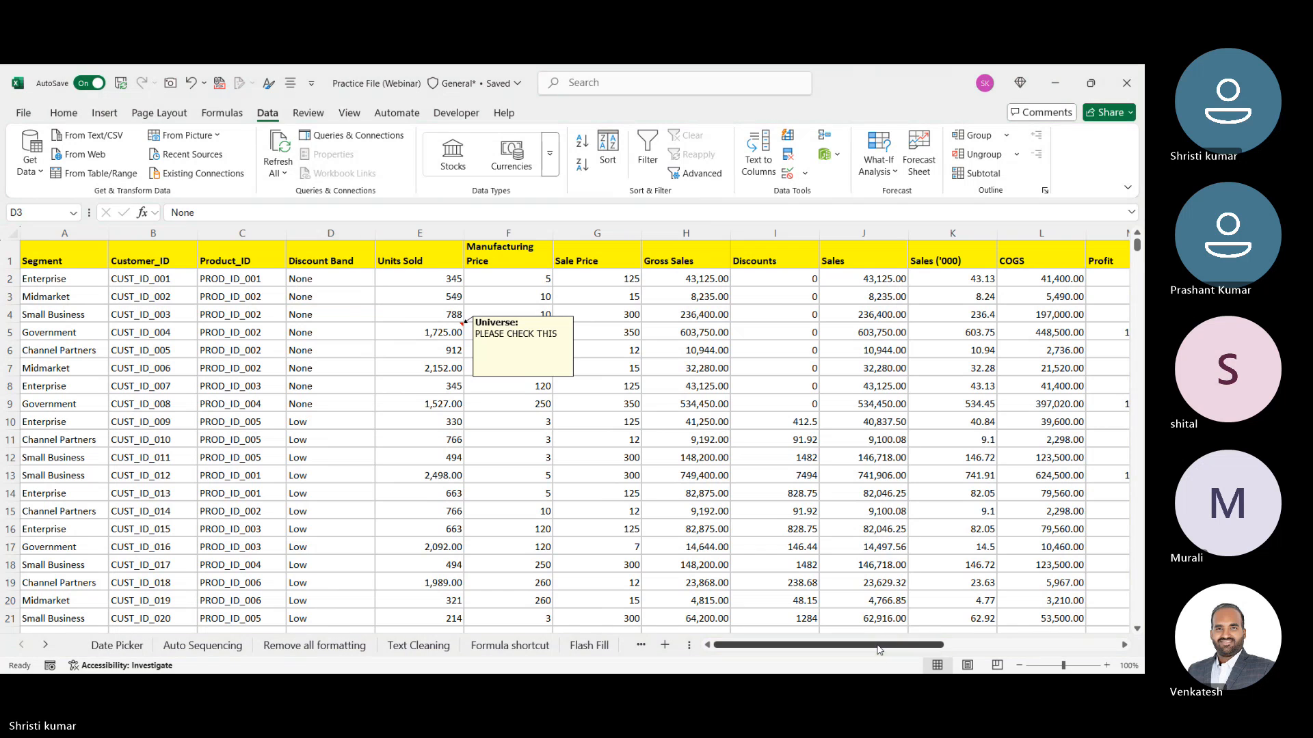